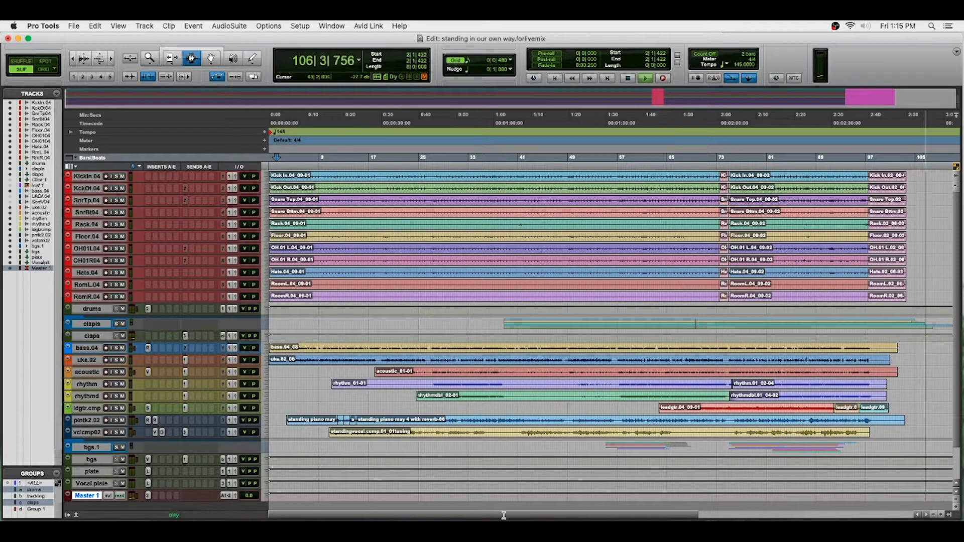
Step: Stop playback, move the piano track pntk2.02 directly below bass.04 and give it a purple track color
key(space)
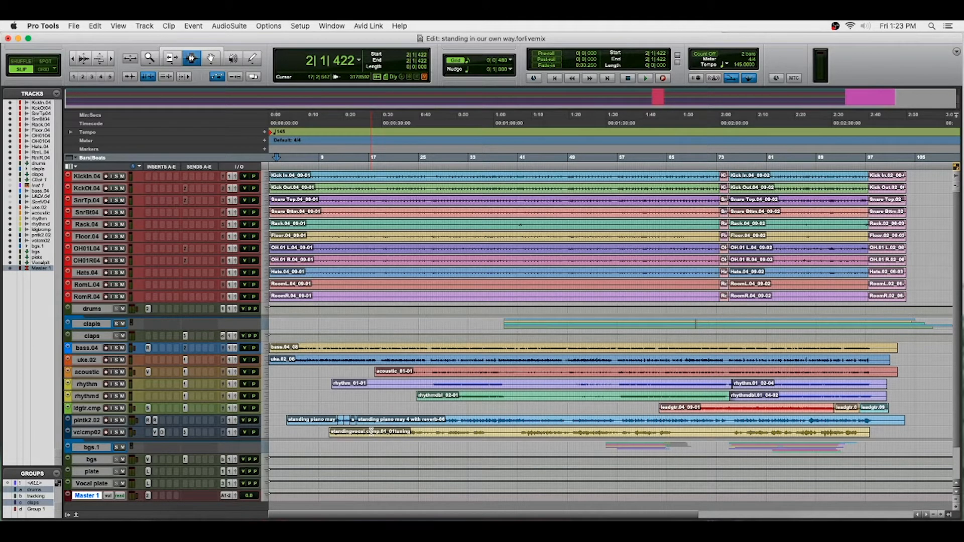
drag(81, 425, 65, 368)
double_click(68, 364)
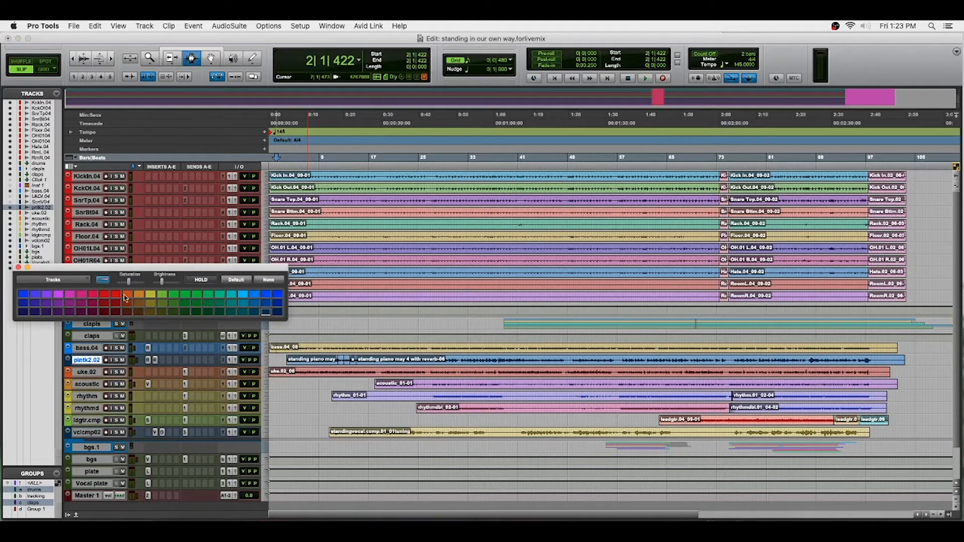
click(59, 295)
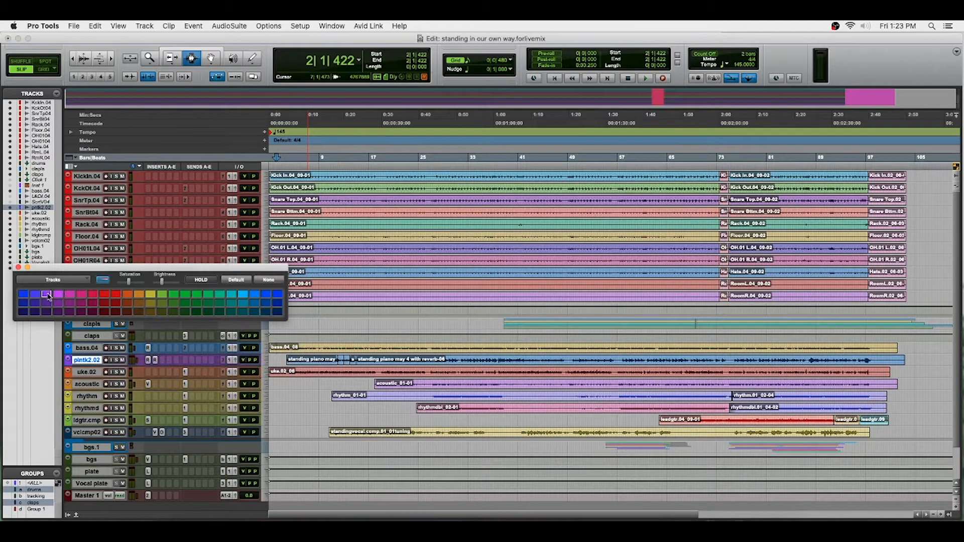
click(18, 267)
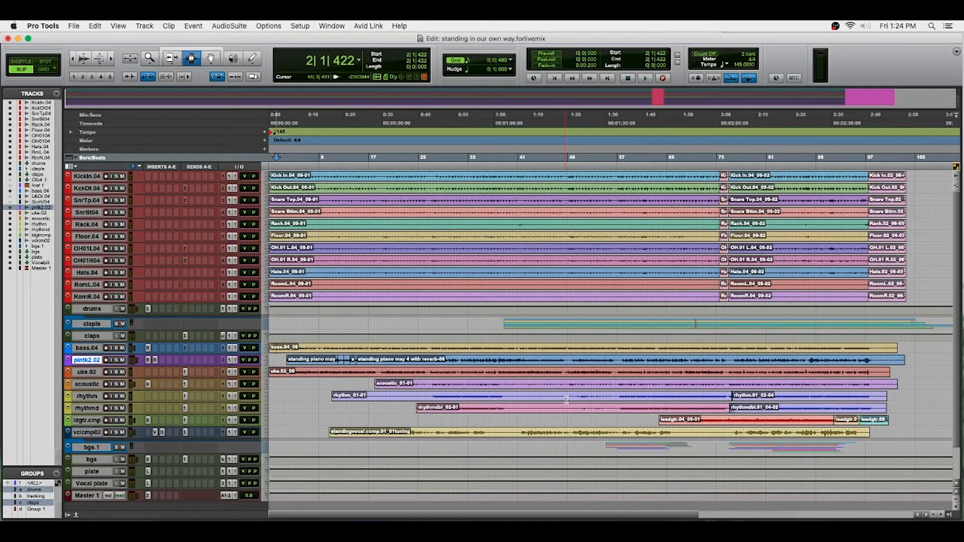
Step: Enlarge the track height of the grouped drum tracks and inspect the API-2500 compressor on the drums track
click(302, 179)
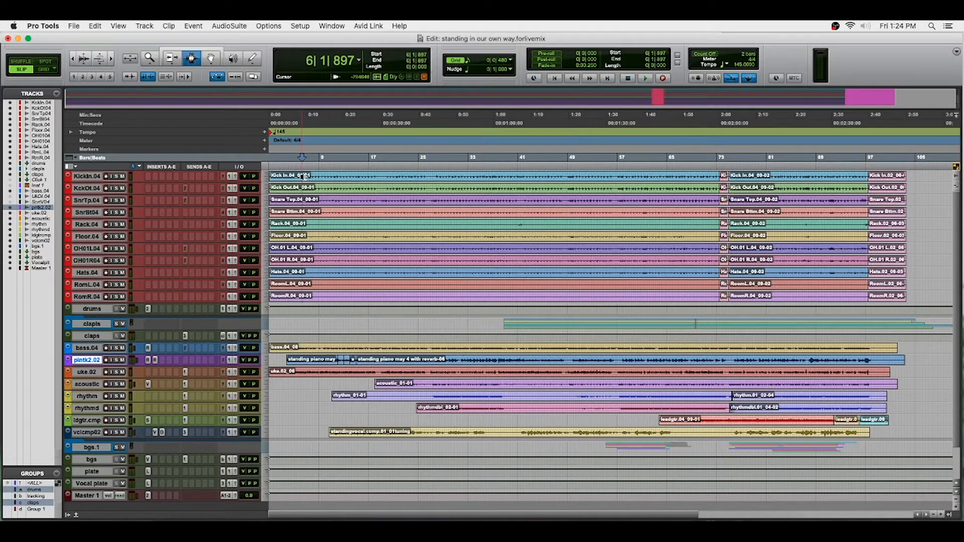
key(ctrl+Up)
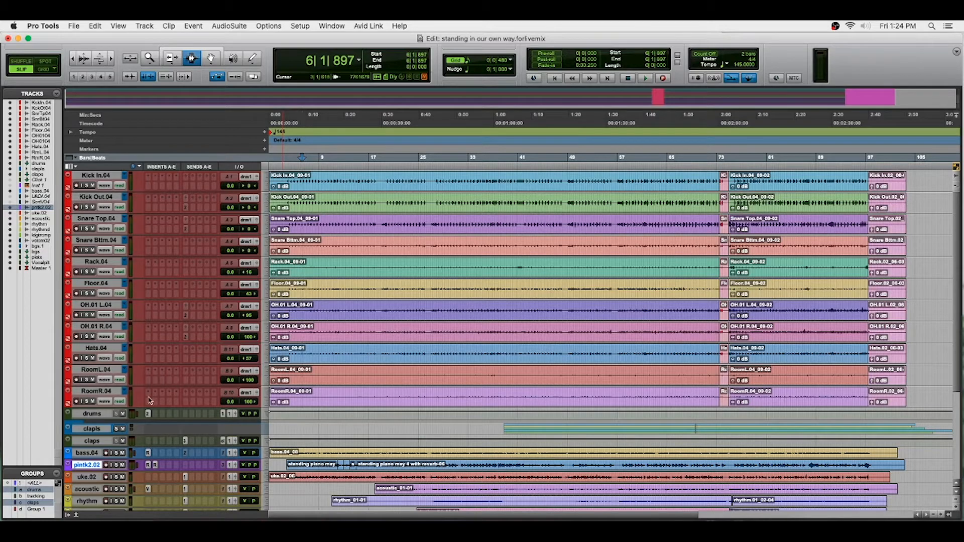
click(148, 414)
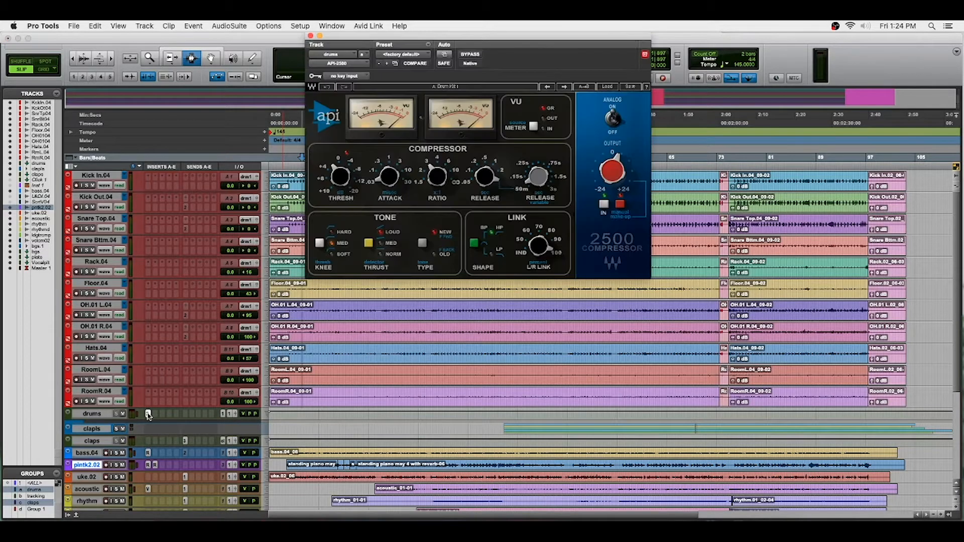
click(310, 36)
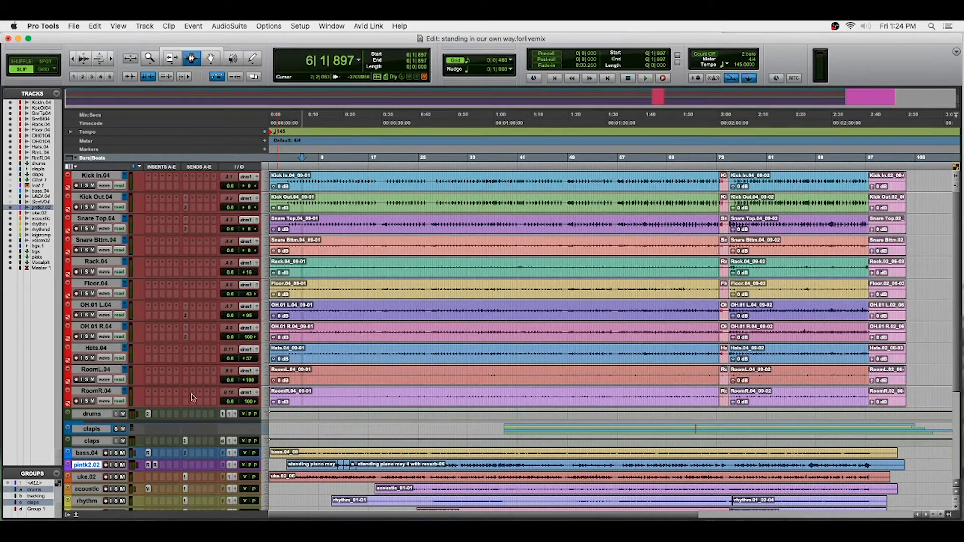
Step: Solo the grouped drum tracks and play them from around bar 3
scroll(297, 332, down, 3)
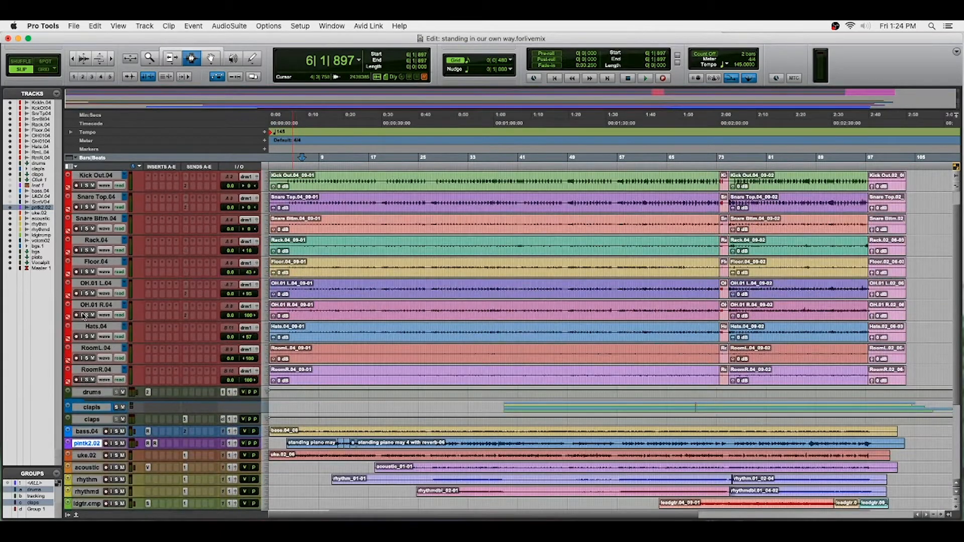
click(86, 315)
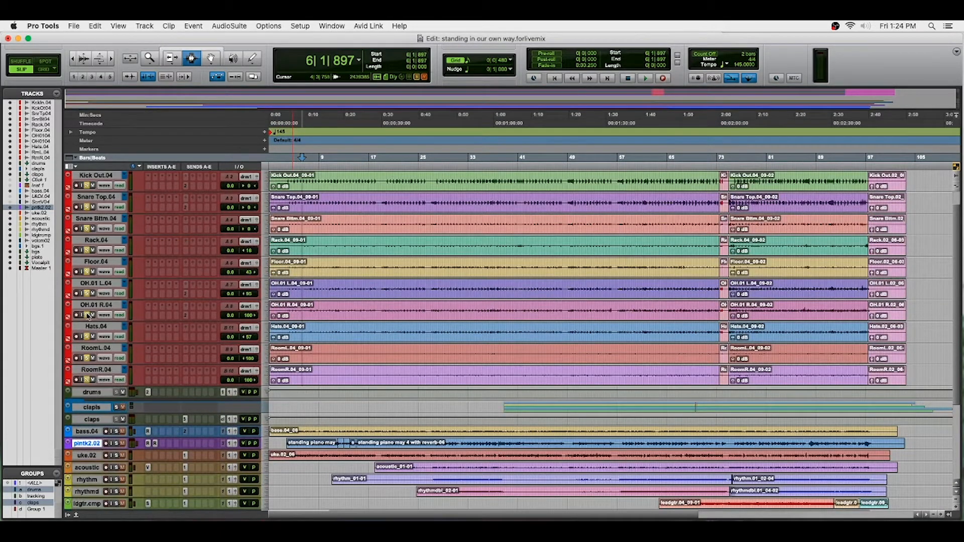
click(287, 183)
scroll(353, 249, down, 3)
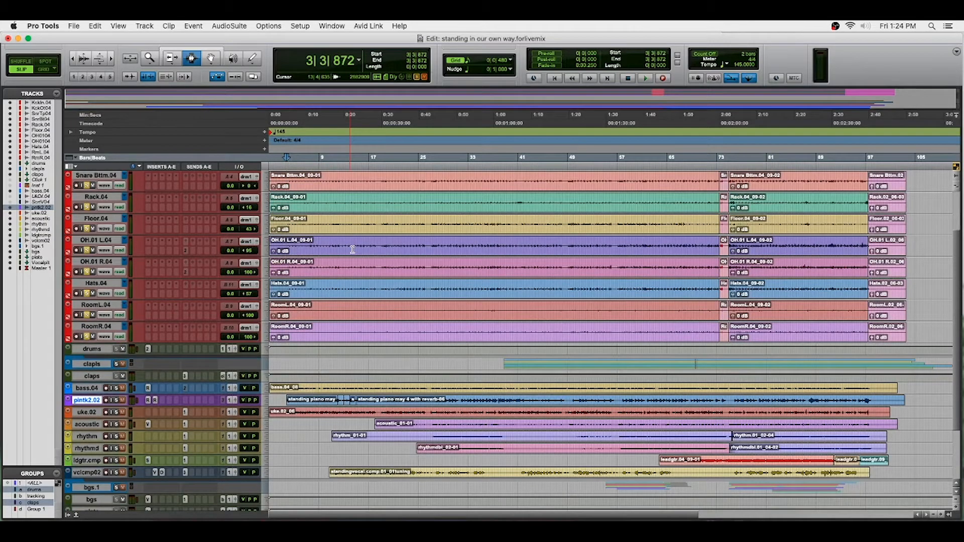
scroll(352, 249, down, 3)
scroll(352, 250, up, 8)
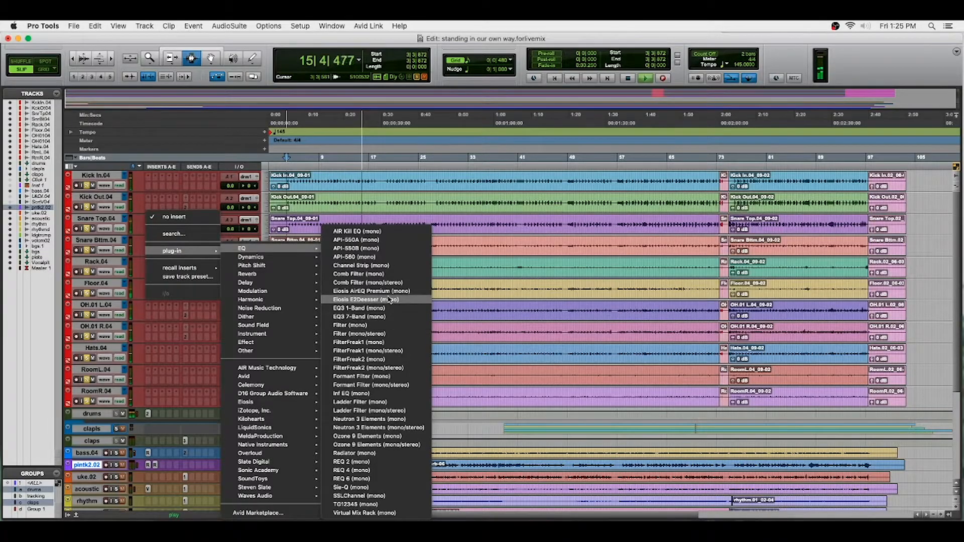
Step: Insert the mono Inf EQ on Snare Bttm.04 and add a narrow cut of about 9.3 dB at about 225 Hz
click(393, 394)
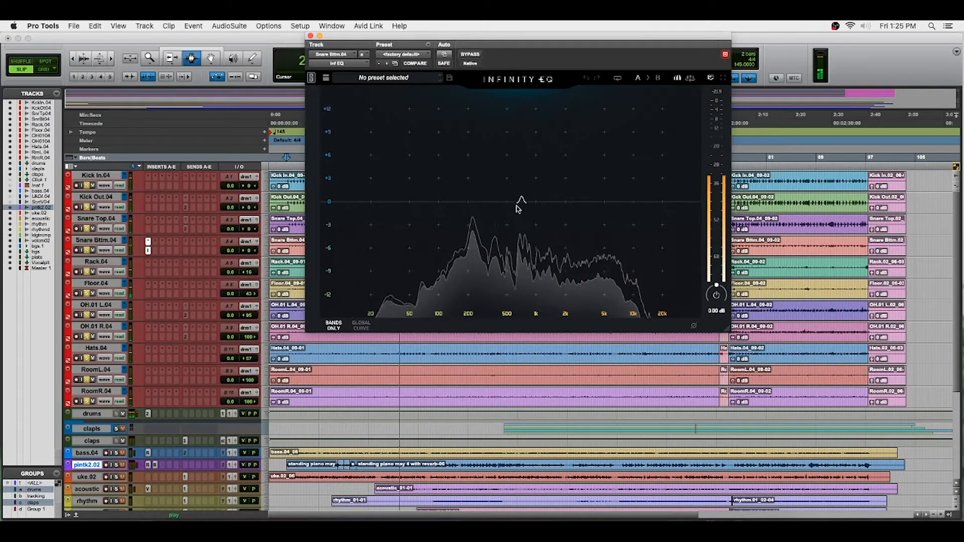
click(467, 205)
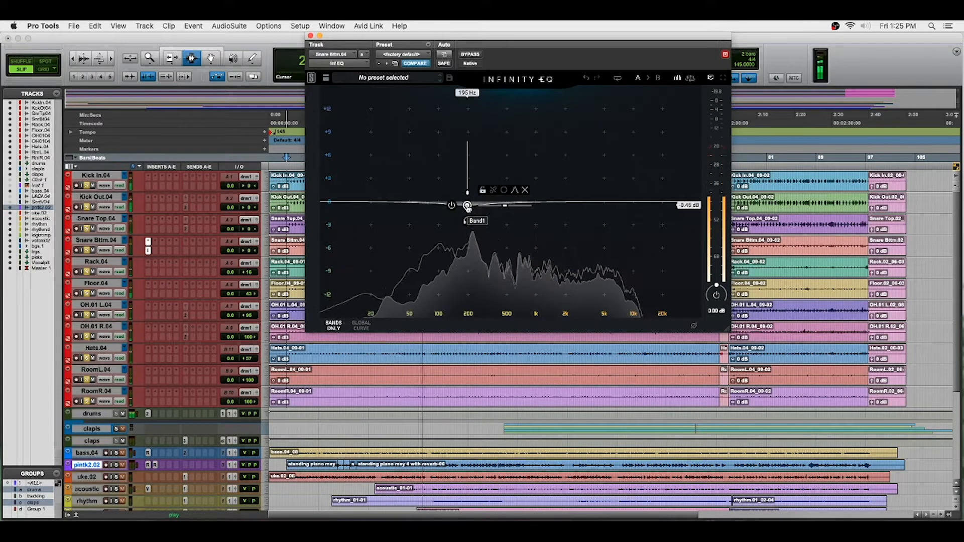
drag(467, 206, 474, 274)
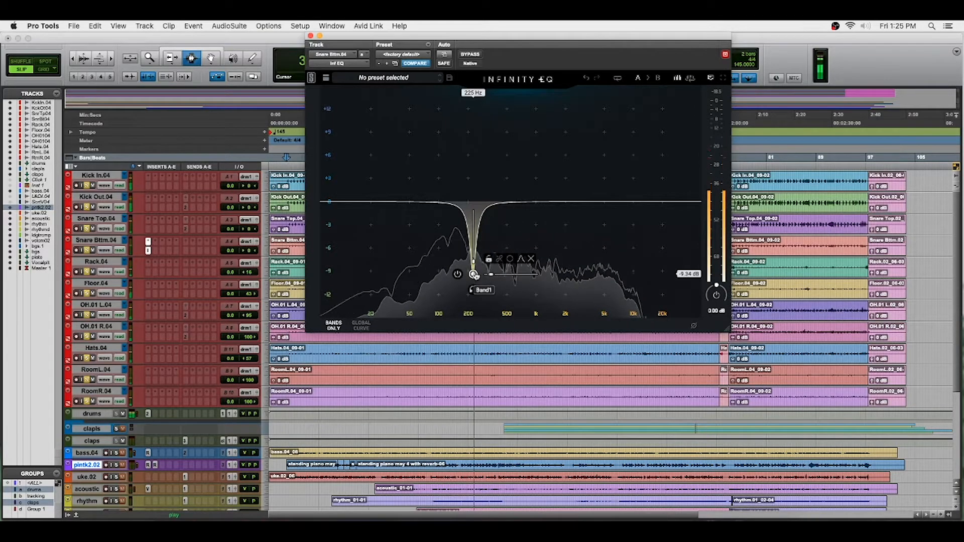
Step: Add a second EQ band on Snare Bttm.04, cutting about 3.6 dB at about 5.2 kHz
click(607, 203)
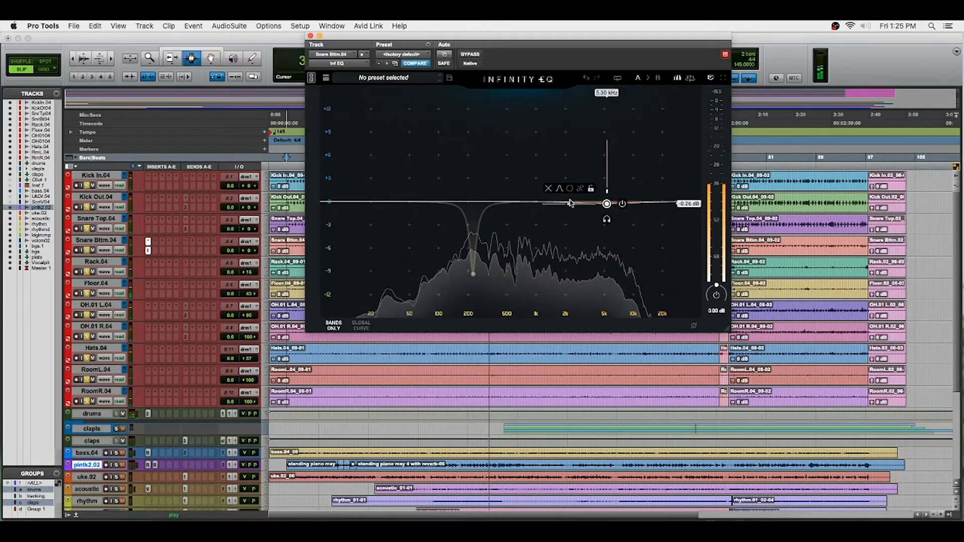
mouse_move(608, 204)
mouse_down()
mouse_move(558, 213)
mouse_move(606, 214)
mouse_move(603, 222)
mouse_up()
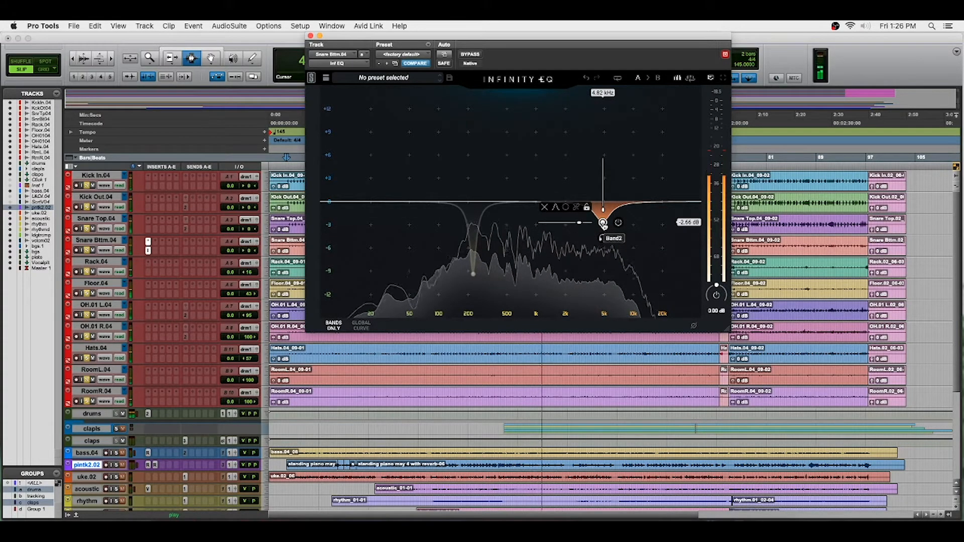
drag(603, 225, 606, 229)
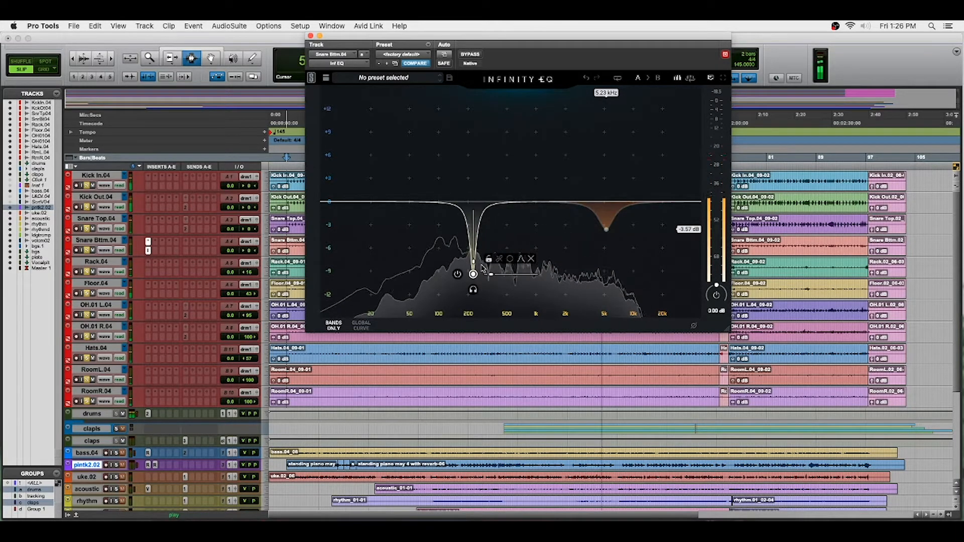
Step: Add a third EQ band on Snare Bttm.04, cutting about 4 dB at about 746 Hz, and review the curve
click(518, 211)
drag(554, 207, 523, 232)
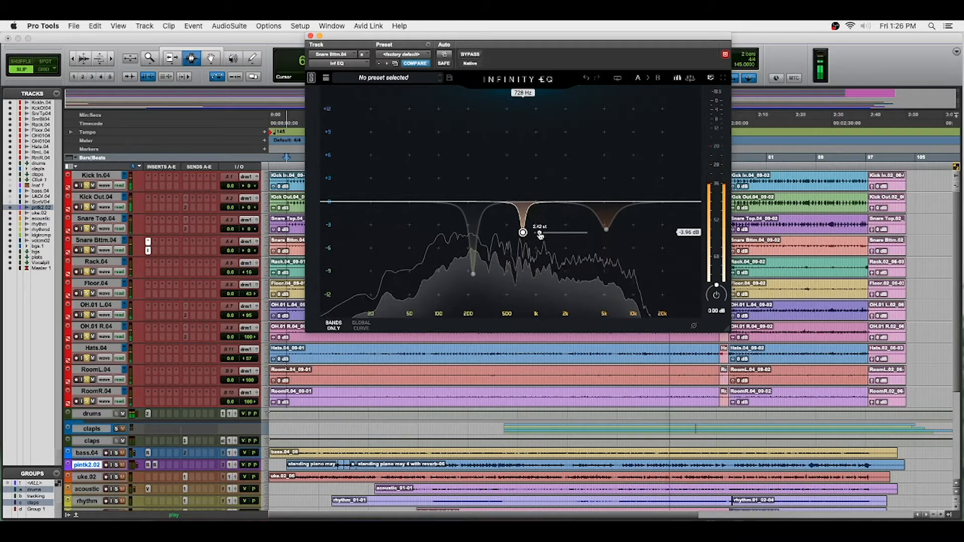
drag(523, 232, 524, 233)
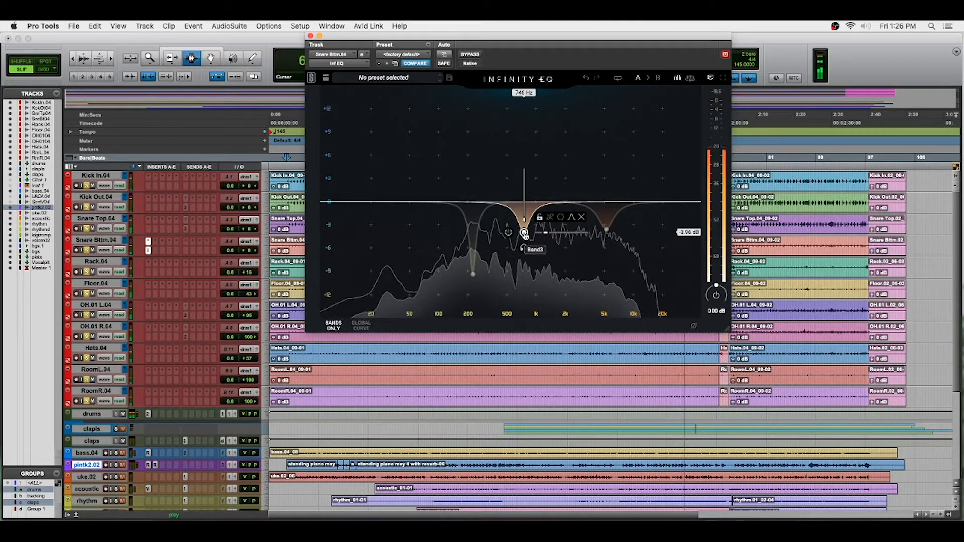
click(310, 37)
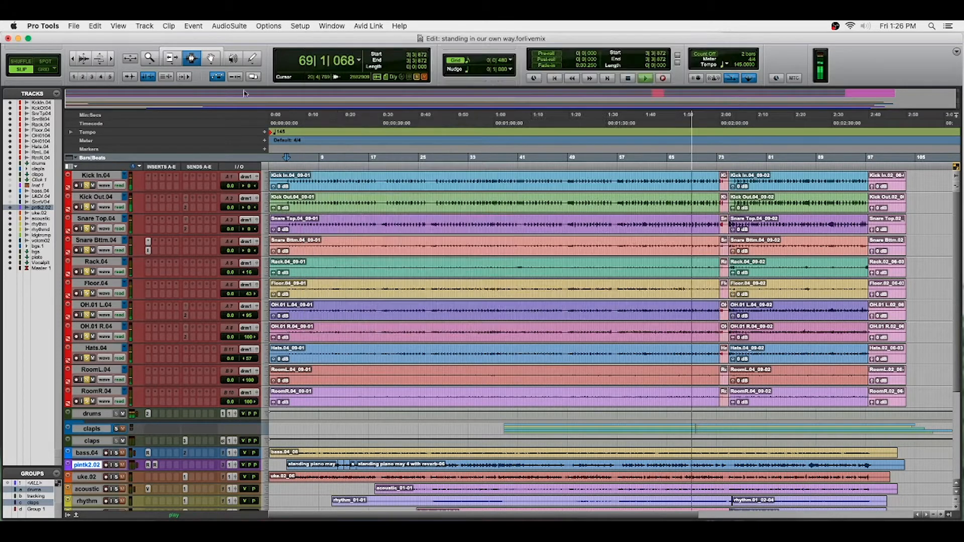
click(148, 250)
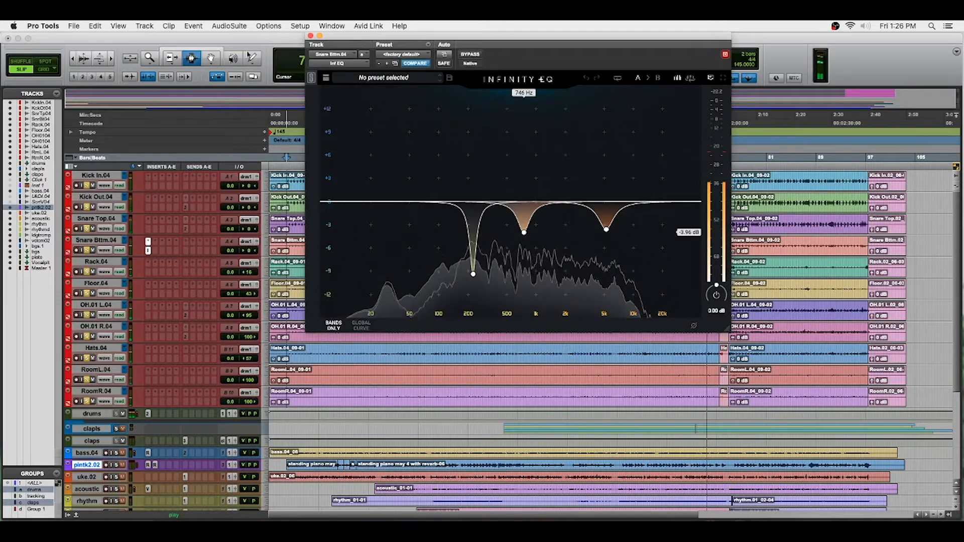
click(310, 36)
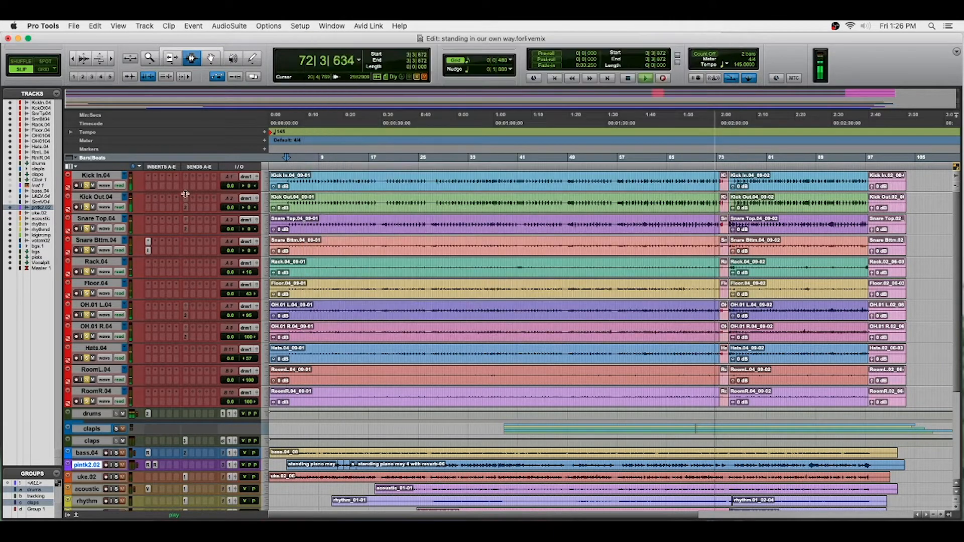
Step: Copy the EQ from Snare Bttm.04 to Snare Top.04 and shift its middle cut to about 1.23 kHz at -3.9 dB
drag(147, 250, 148, 230)
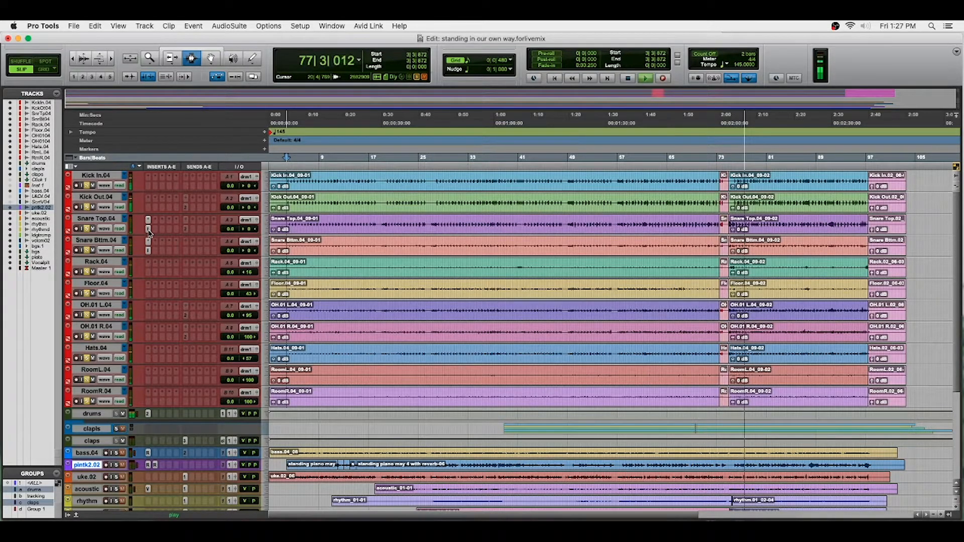
click(147, 230)
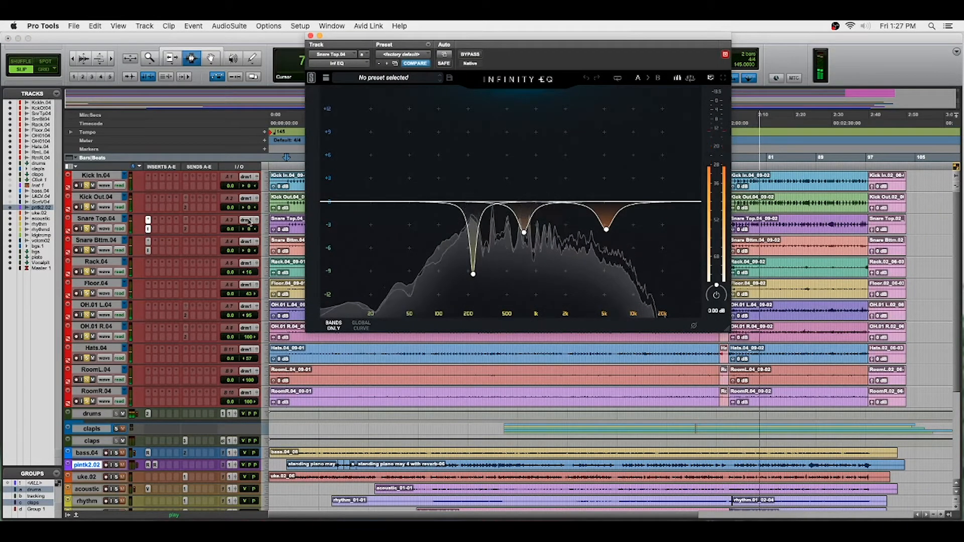
drag(524, 232, 545, 232)
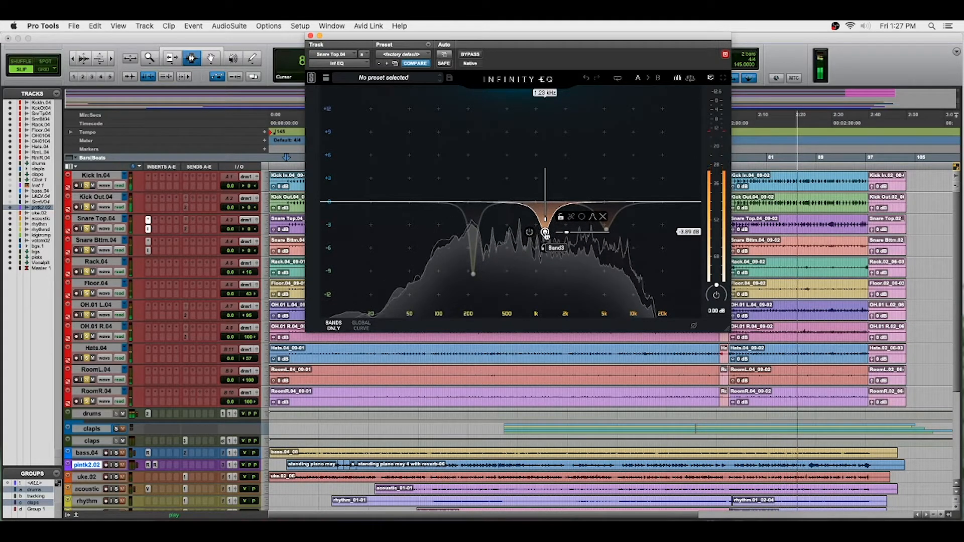
click(311, 36)
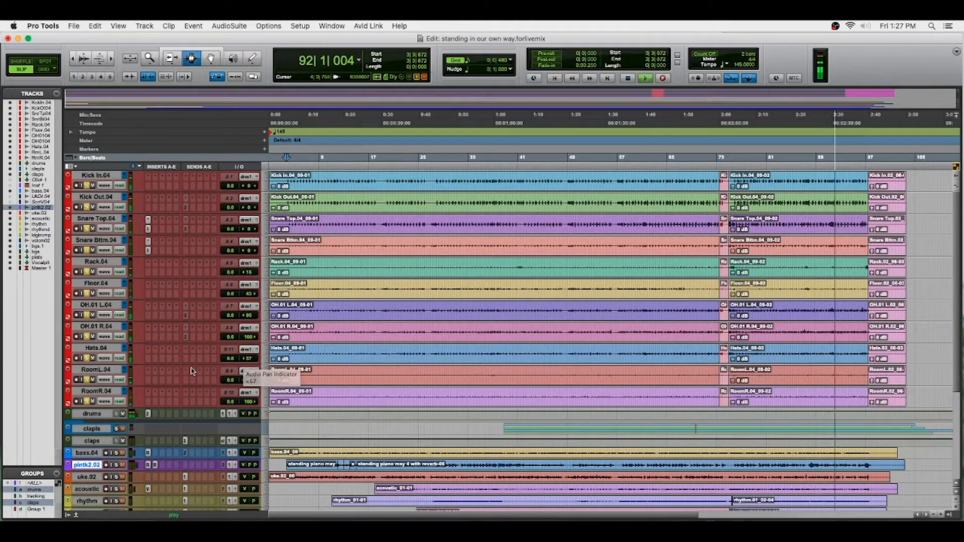
Step: Stop playback, create one stereo aux input track below the drums track and name it roomverb
key(space)
scroll(191, 372, down, 5)
scroll(192, 372, down, 1)
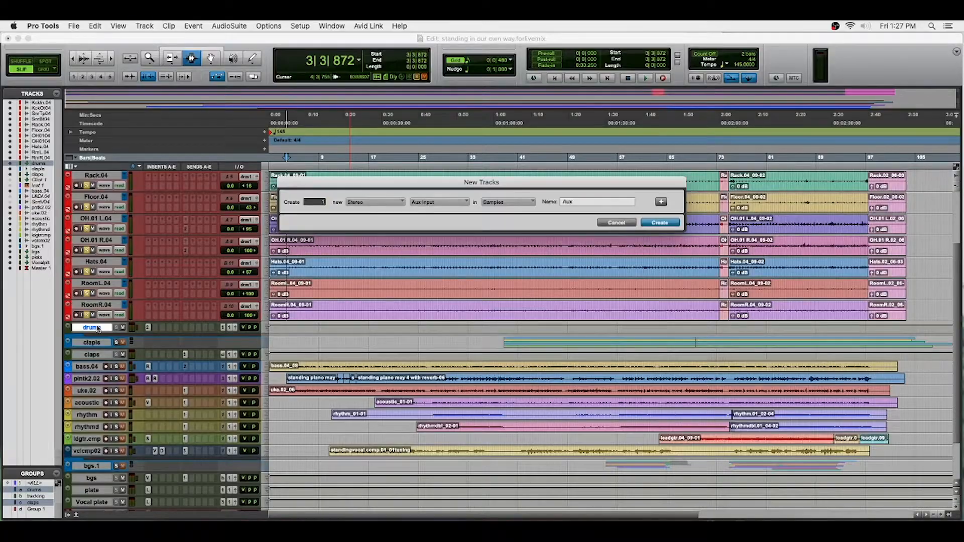
key(Return)
double_click(99, 339)
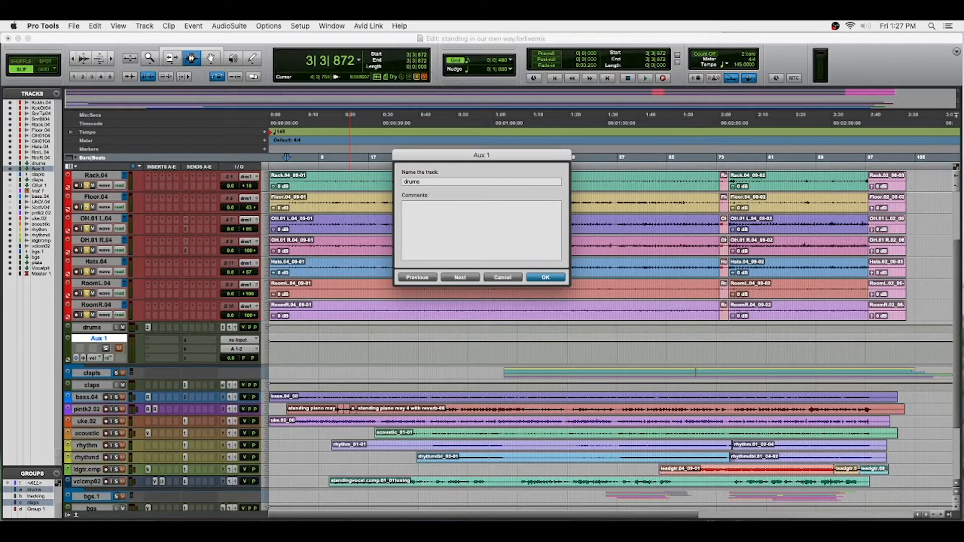
text(roomverb)
key(Return)
Step: Set the roomverb track's input to Bus 5-6 (Stereo) and rename that bus roomverb
click(234, 340)
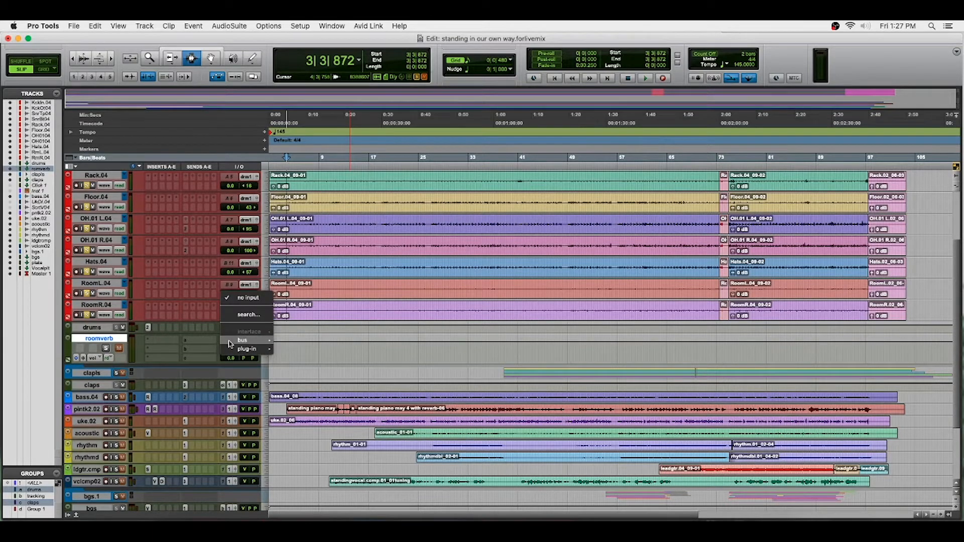
mouse_move(254, 342)
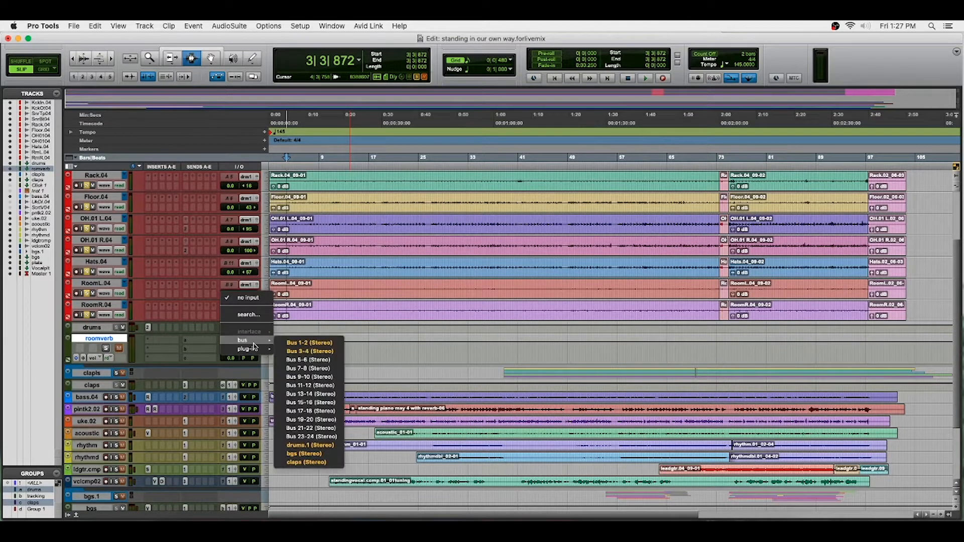
click(326, 360)
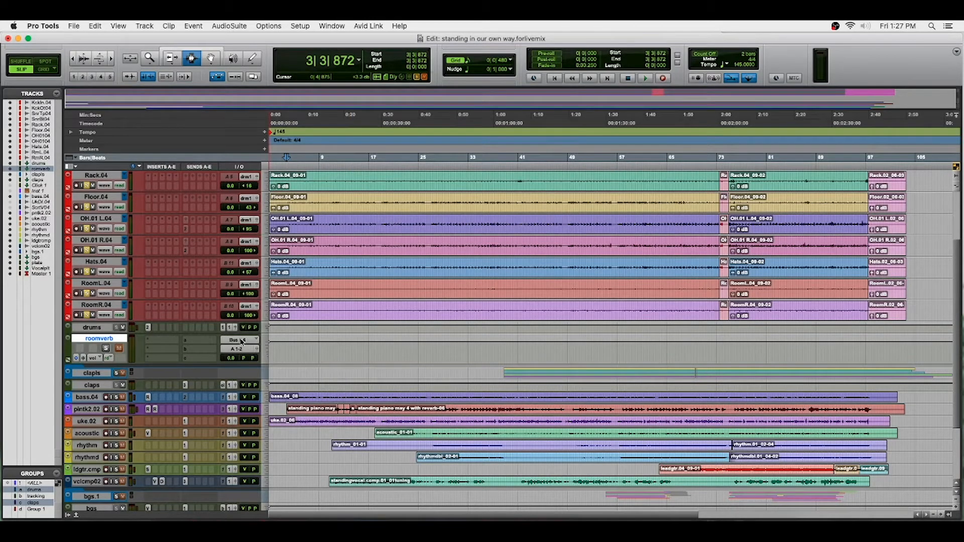
right_click(241, 341)
click(267, 360)
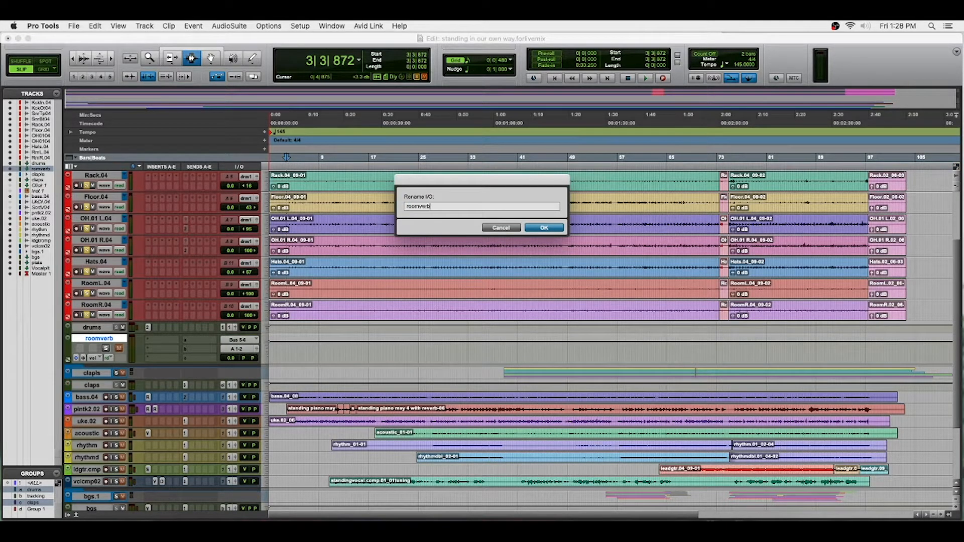
key(Return)
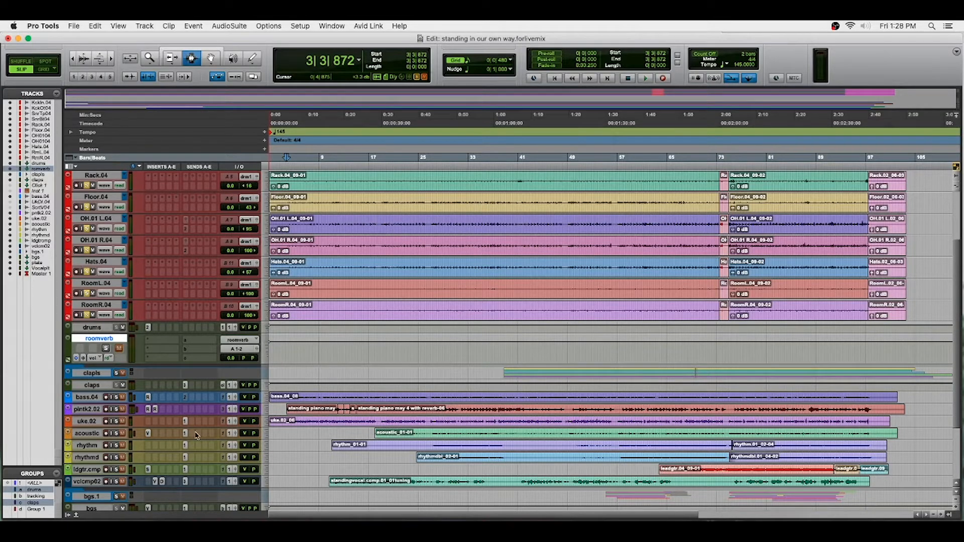
Step: Insert VerbSuite Classics on the roomverb track and load the FG-480 Rooms preset L Wood Room
click(175, 345)
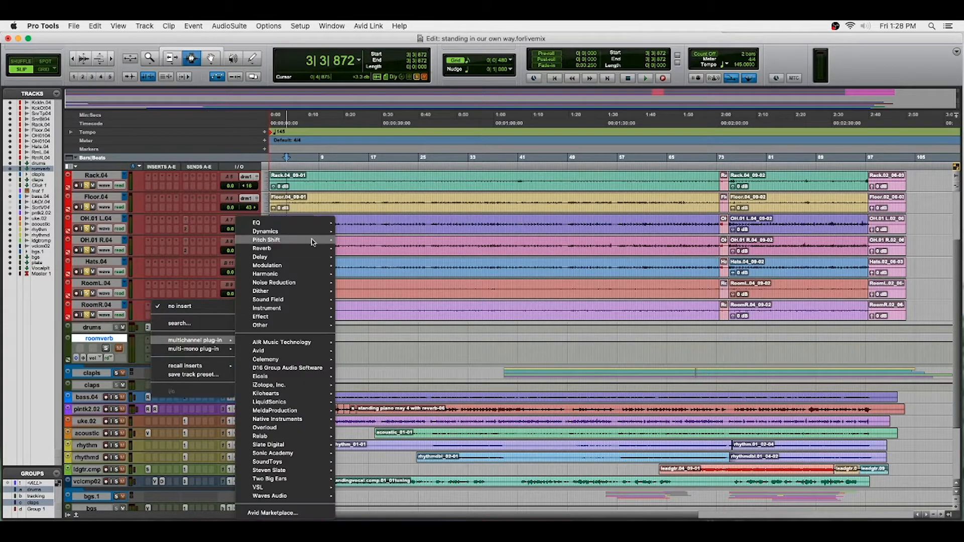
mouse_move(308, 248)
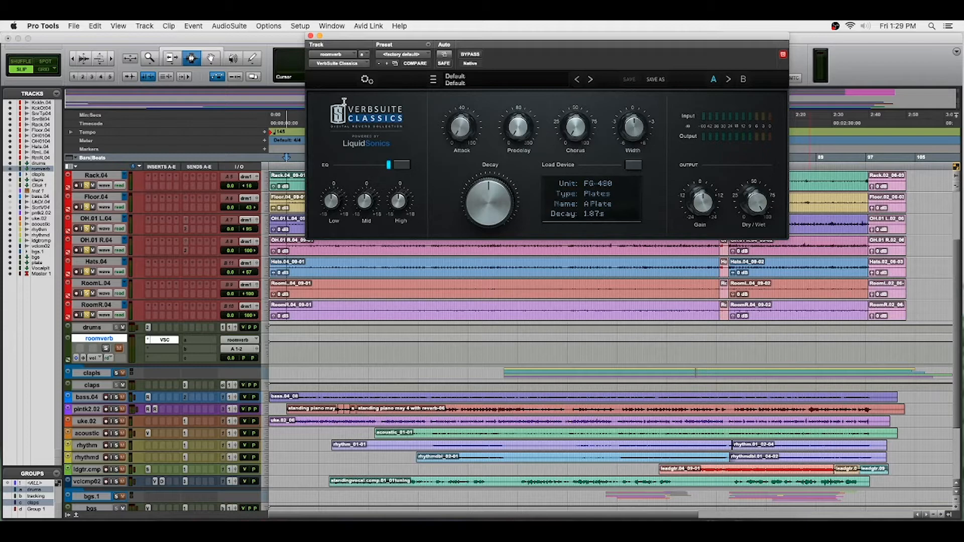
click(633, 165)
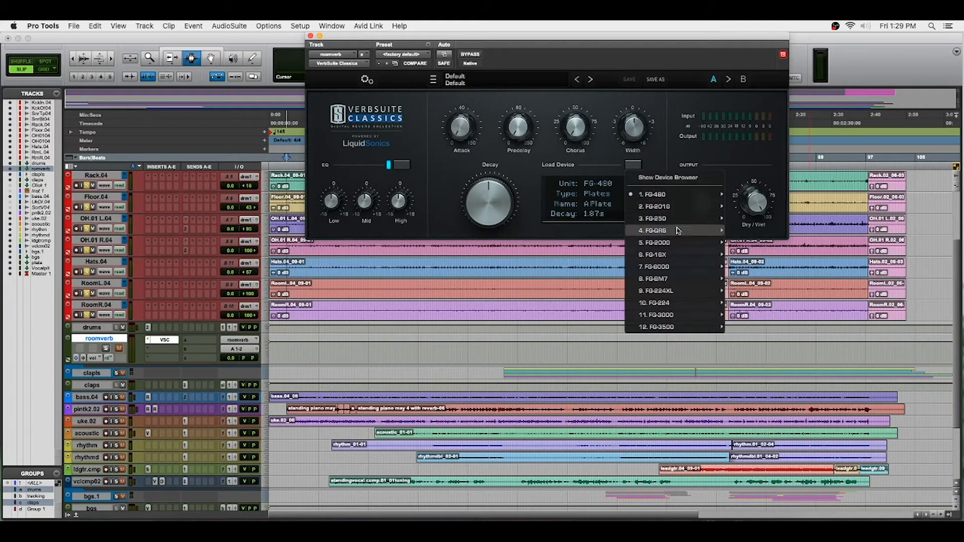
mouse_move(680, 216)
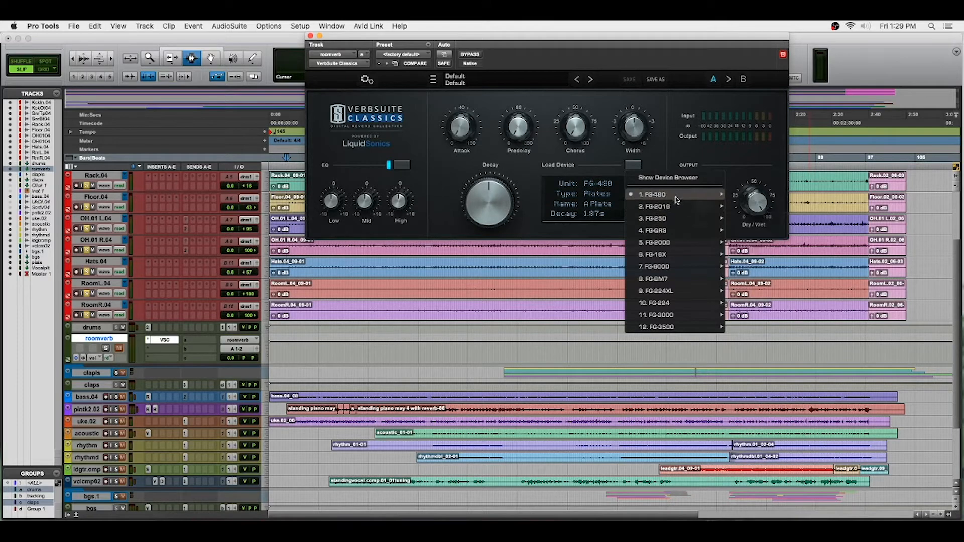
mouse_move(765, 248)
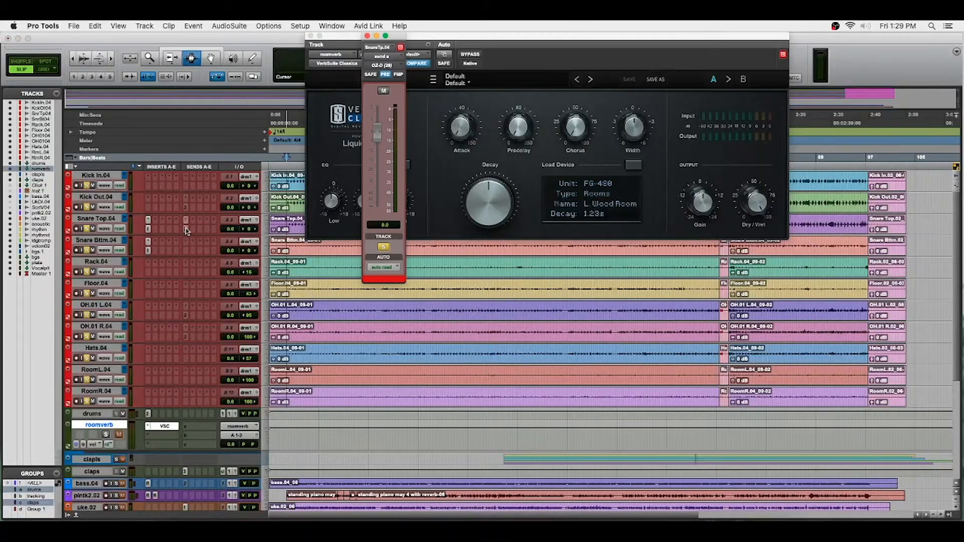
Step: Remove the existing sends from Kick Out.04, Snare Top.04, OH.01 L.04 and OH.01 R.04
click(367, 35)
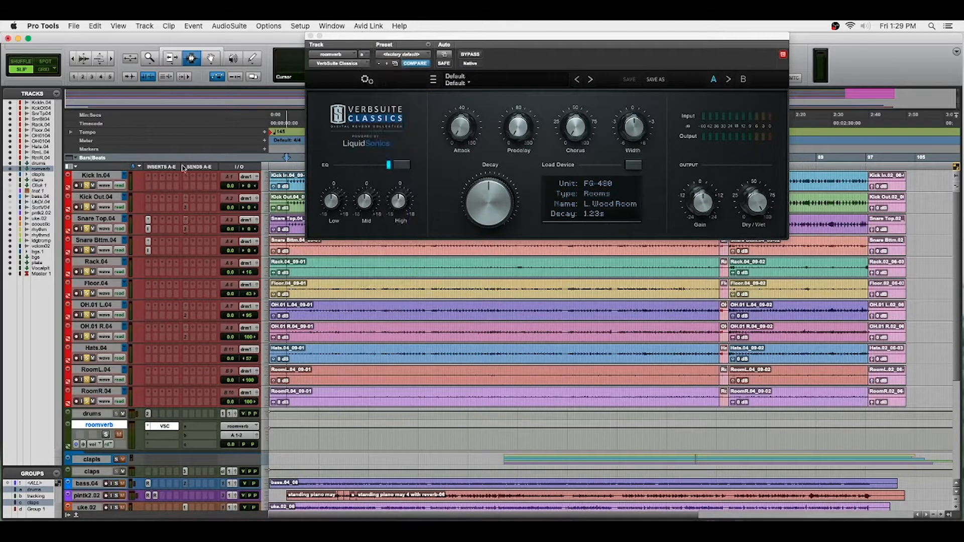
click(186, 200)
click(211, 166)
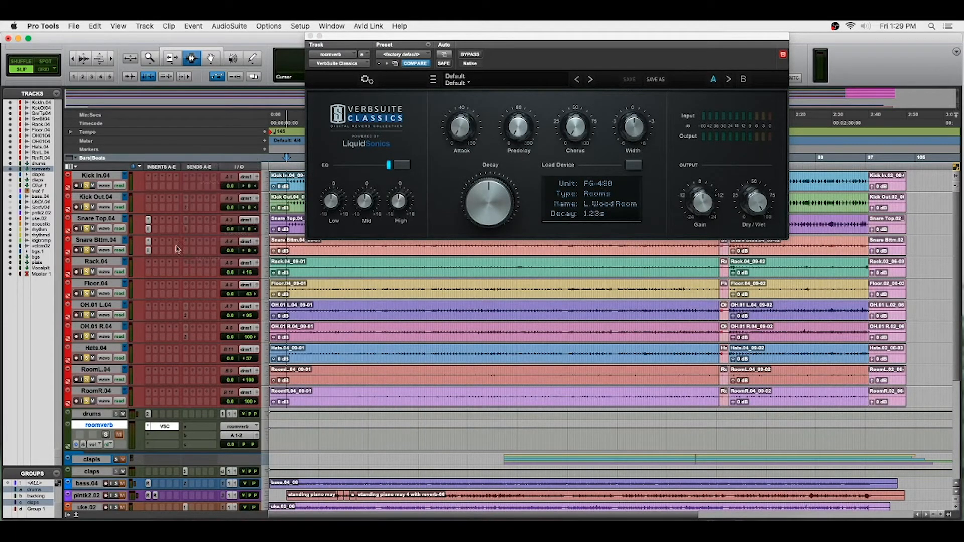
click(185, 221)
click(204, 187)
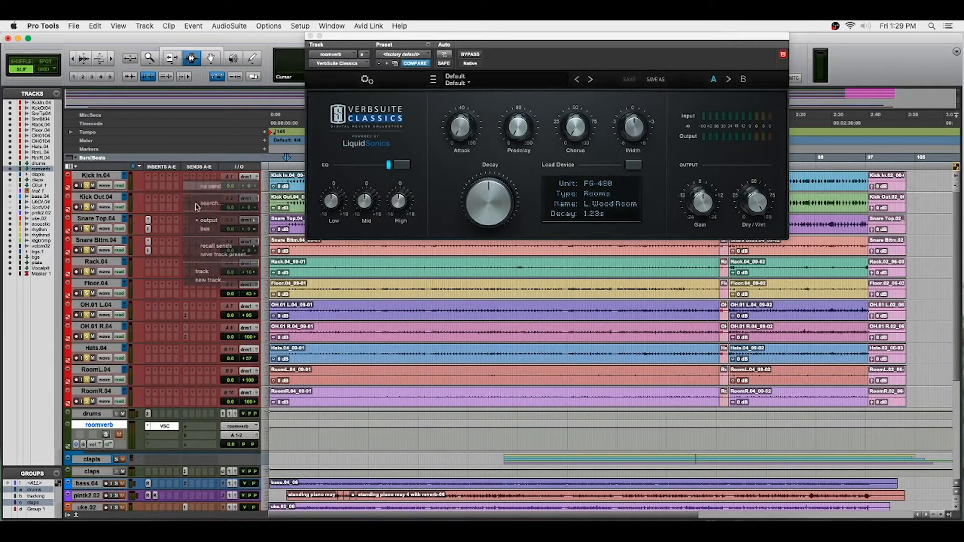
click(185, 305)
click(194, 328)
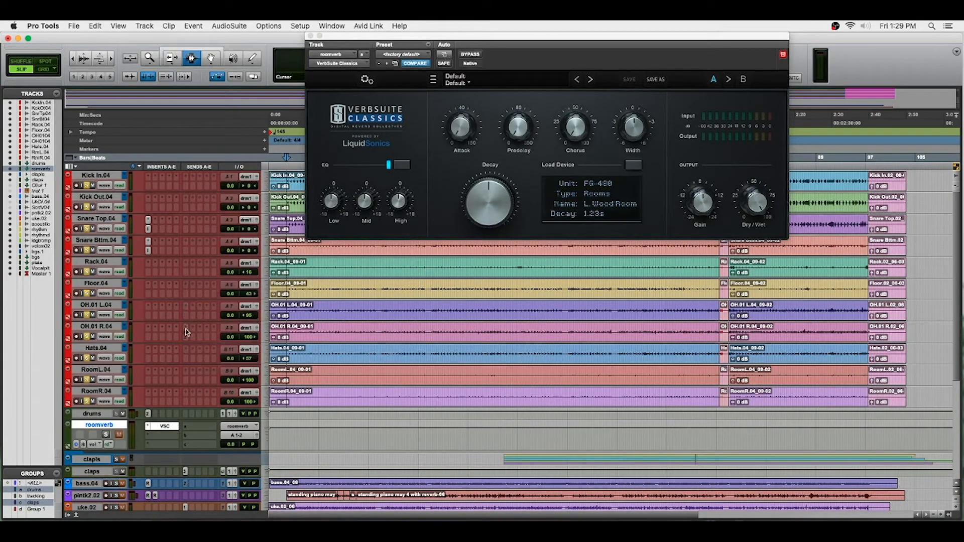
click(187, 333)
click(204, 295)
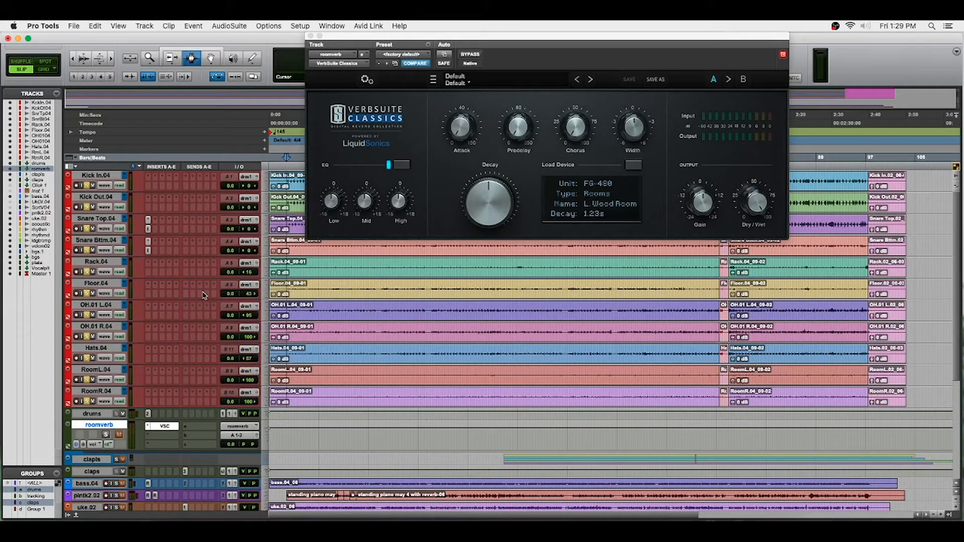
Step: Add a send from Snare Top.04 to the roomverb bus and set its level to about -14.5 dB during playback
click(188, 231)
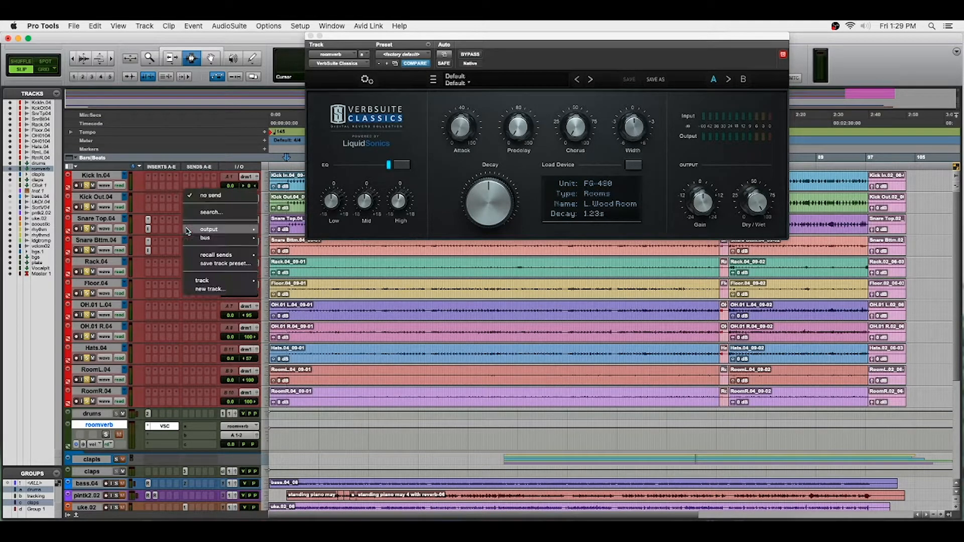
mouse_move(221, 238)
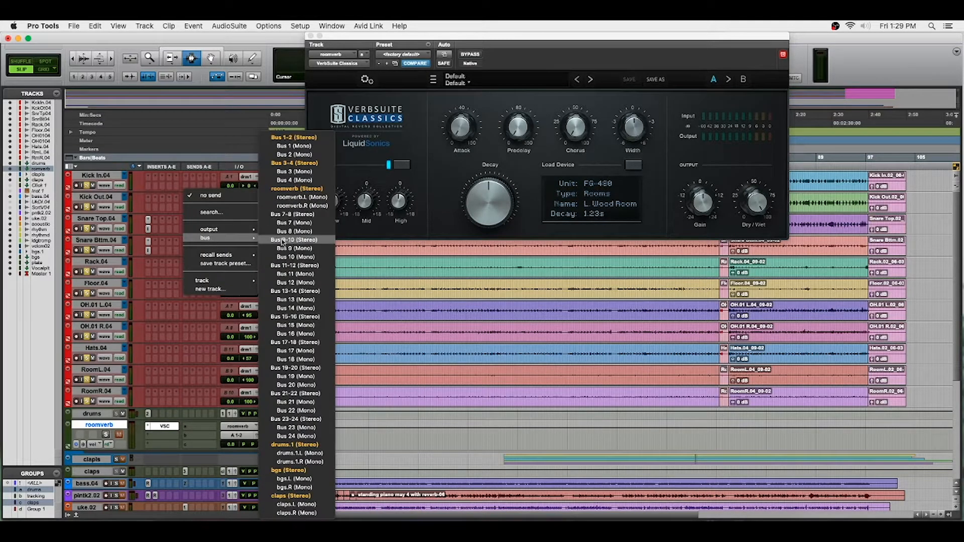
click(293, 197)
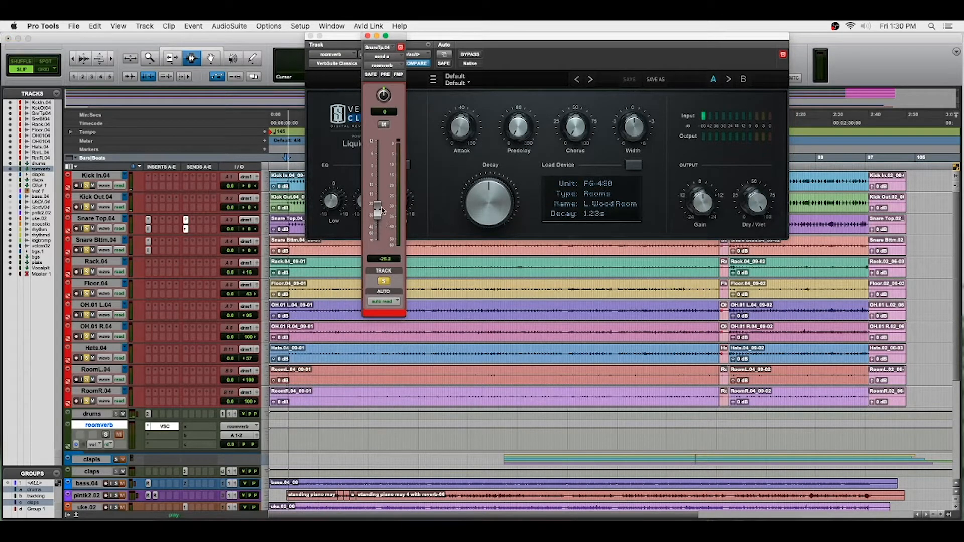
drag(381, 210, 382, 192)
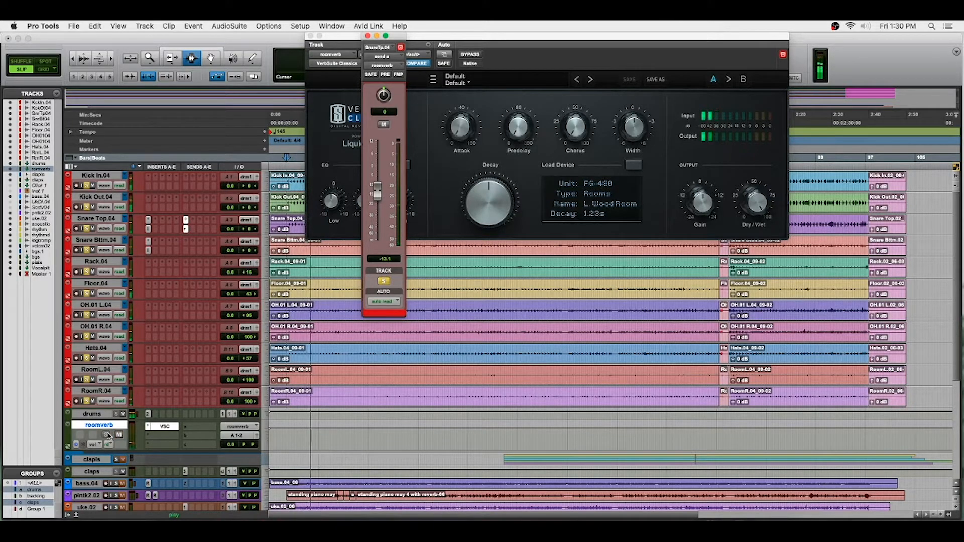
drag(381, 193, 380, 199)
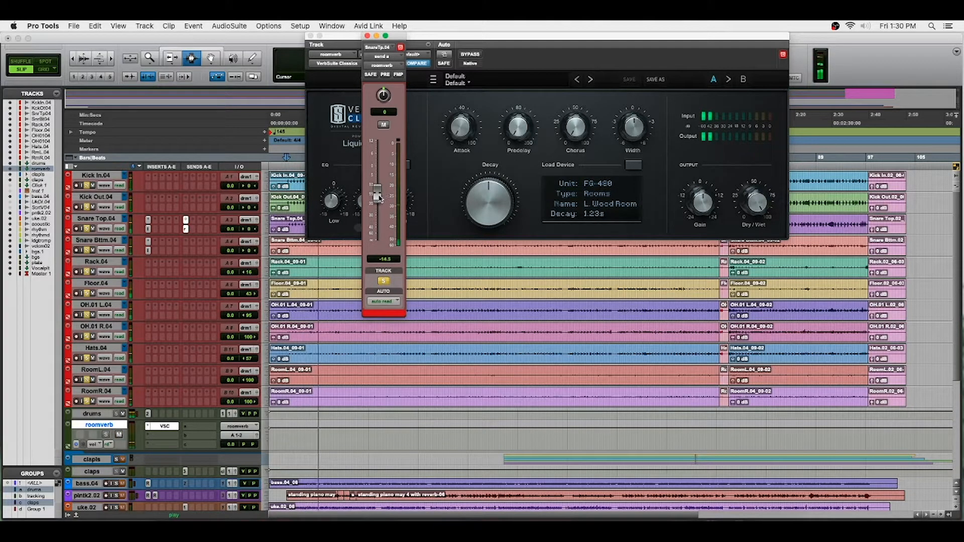
drag(390, 38, 419, 38)
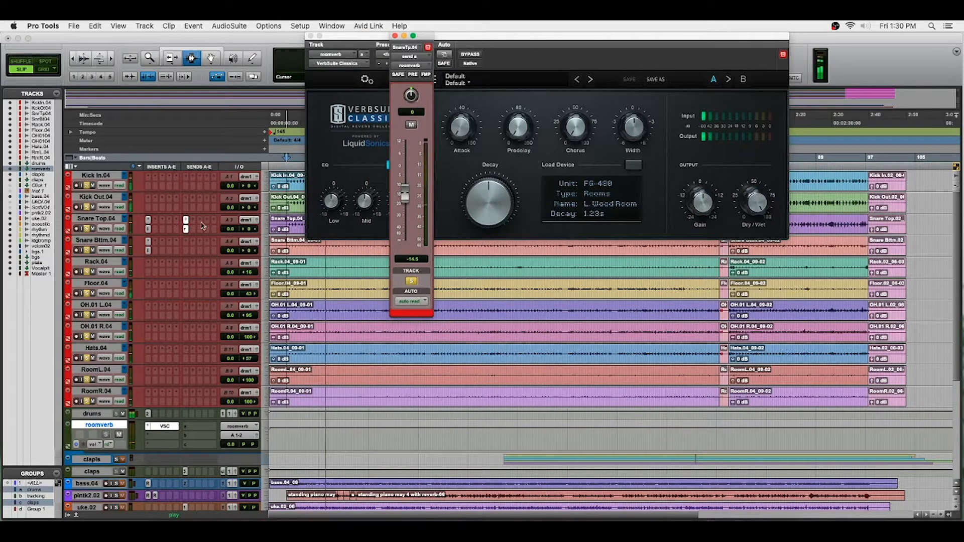
Step: Copy the roomverb send from Snare Top.04 to Rack.04 and Floor.04, and close the send and reverb windows
click(186, 231)
drag(186, 236, 187, 292)
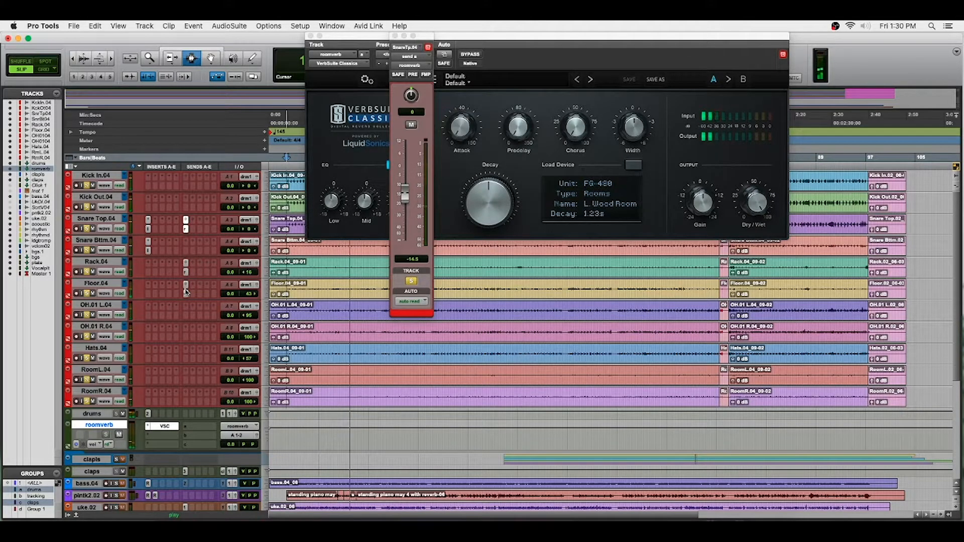
click(398, 37)
drag(399, 201, 394, 217)
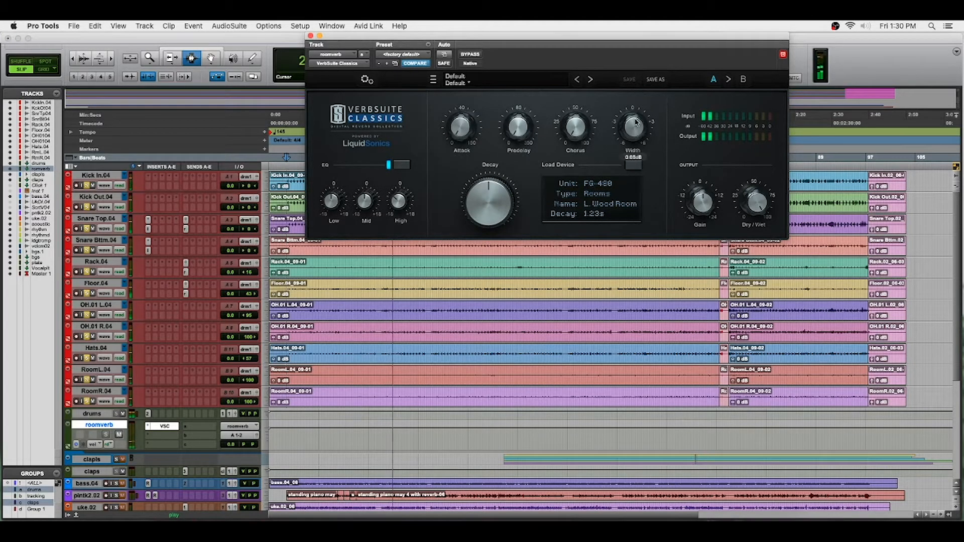
click(311, 36)
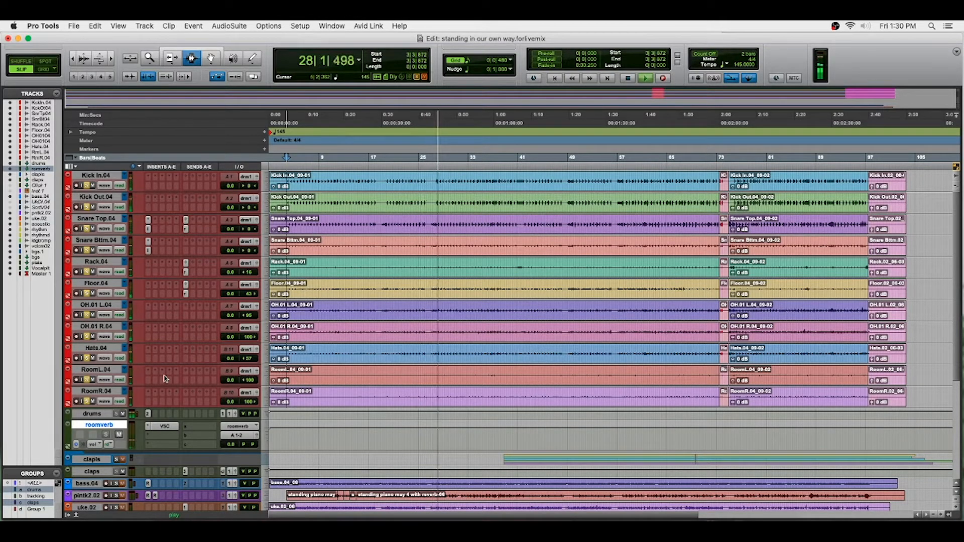
Step: Insert the SSLChannel (mono) EQ plug-in on Floor.04
click(150, 297)
mouse_move(191, 294)
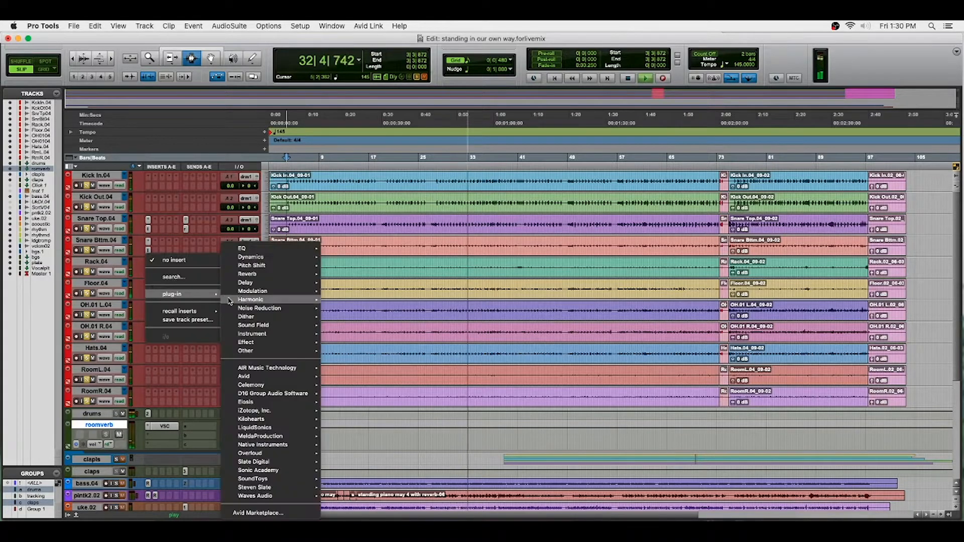
mouse_move(267, 264)
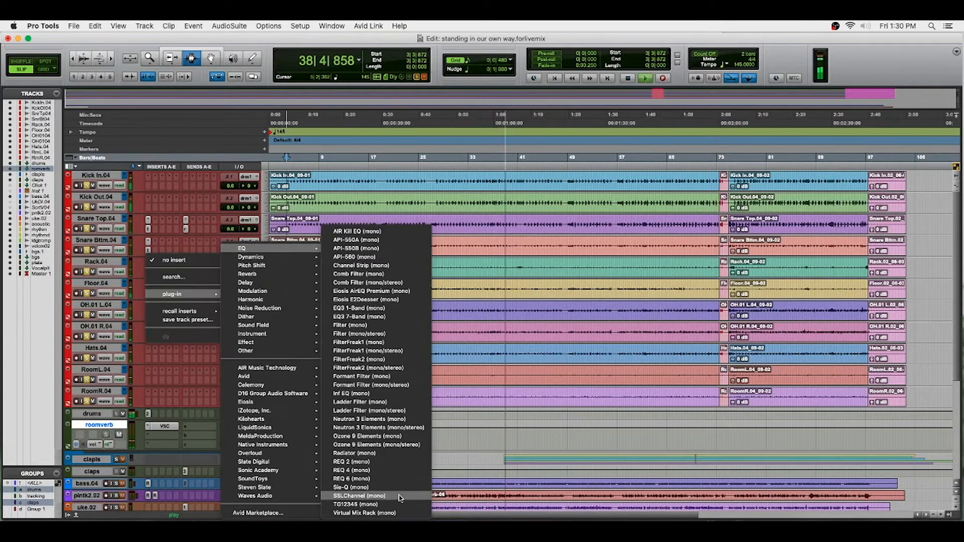
click(360, 496)
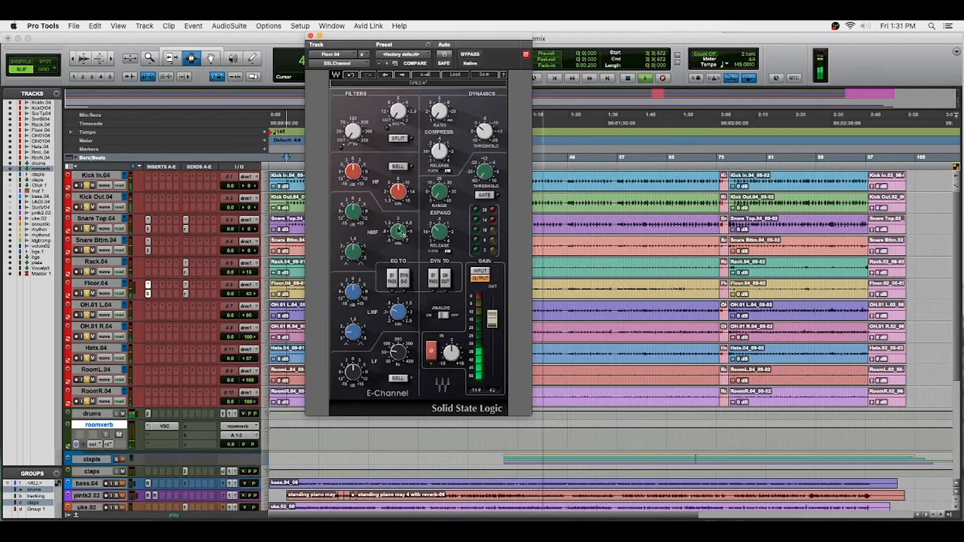
Step: Adjust the LMF band's frequency, gain and Q on Floor.04, and switch the LF band to bell and adjust its gain
click(398, 312)
click(353, 292)
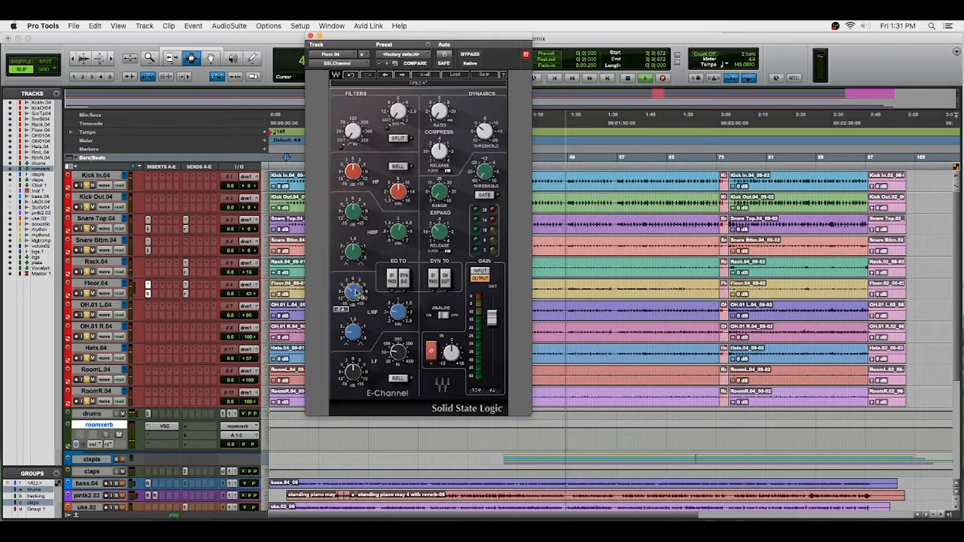
mouse_move(353, 333)
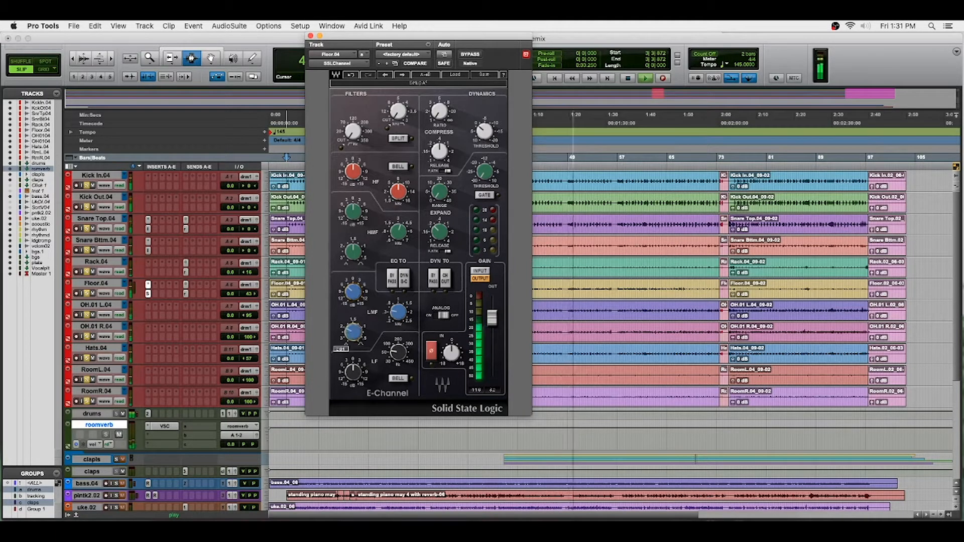
mouse_move(354, 294)
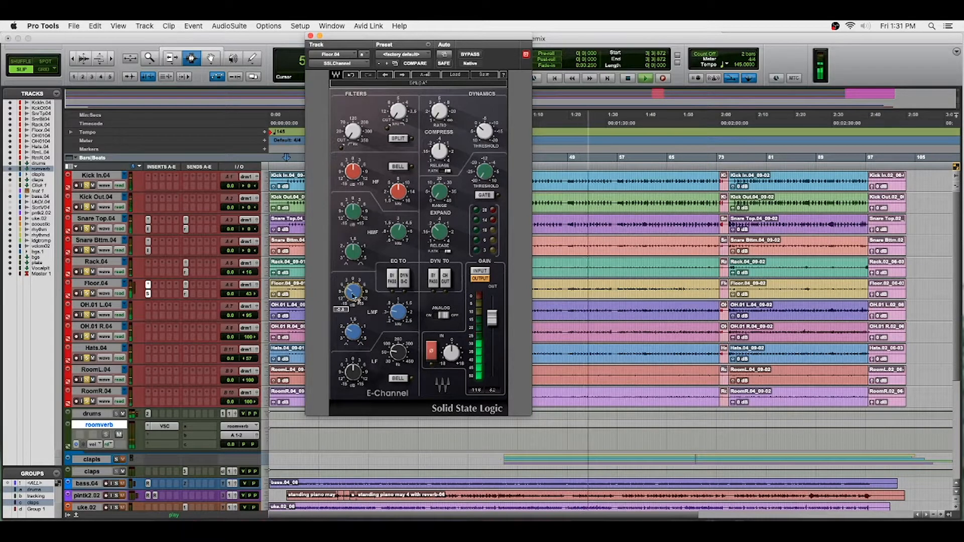
click(397, 378)
mouse_move(353, 372)
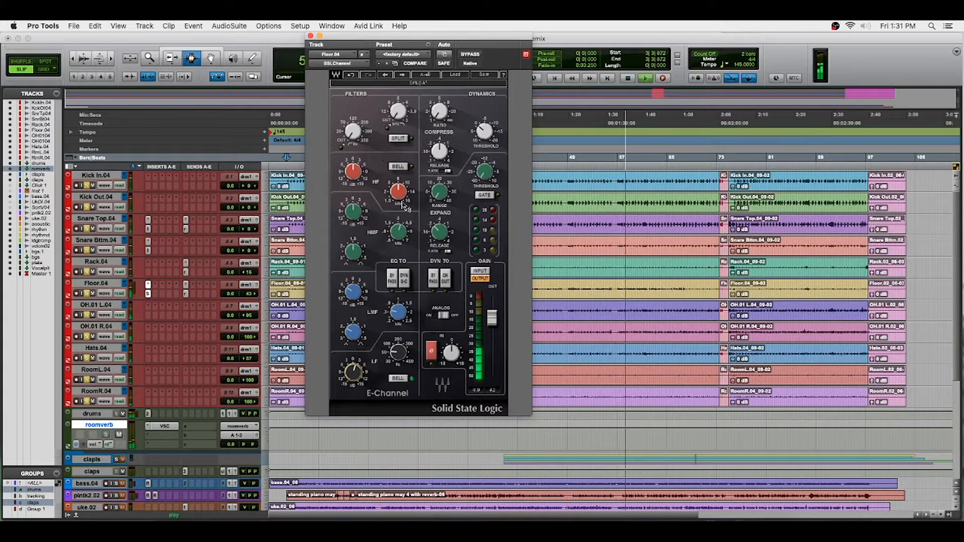
Step: Adjust the HF frequency and the HMF band's gain on Floor.04, and close the channel strip
mouse_move(399, 192)
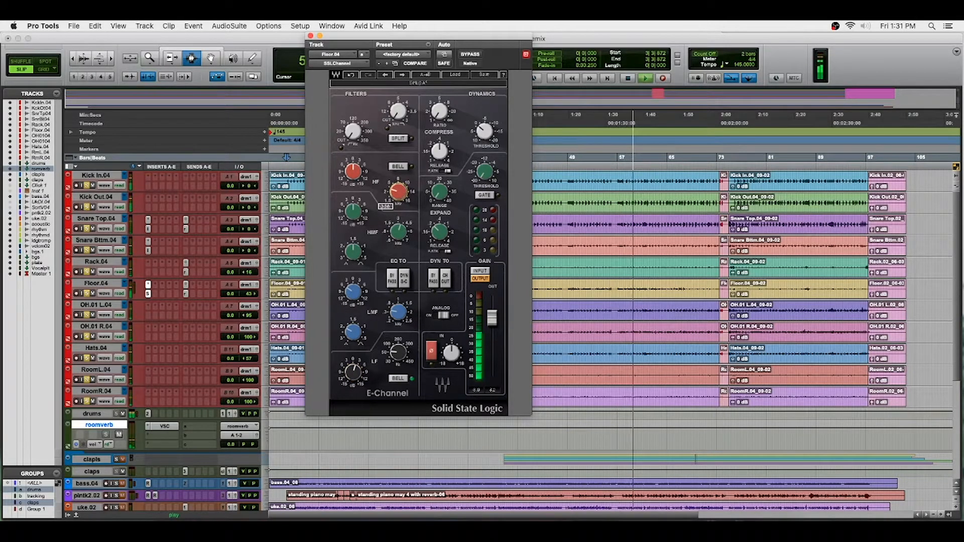
mouse_move(399, 231)
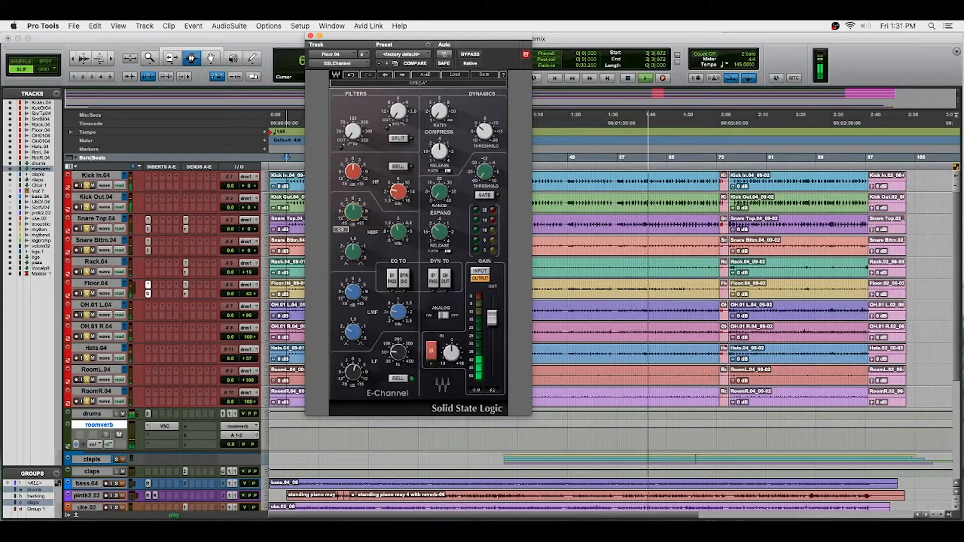
drag(354, 211, 353, 198)
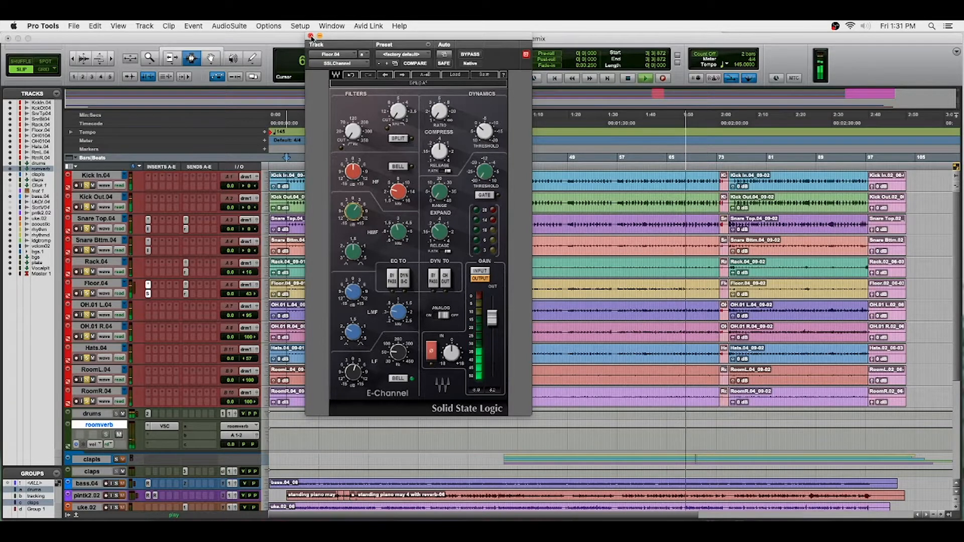
click(311, 36)
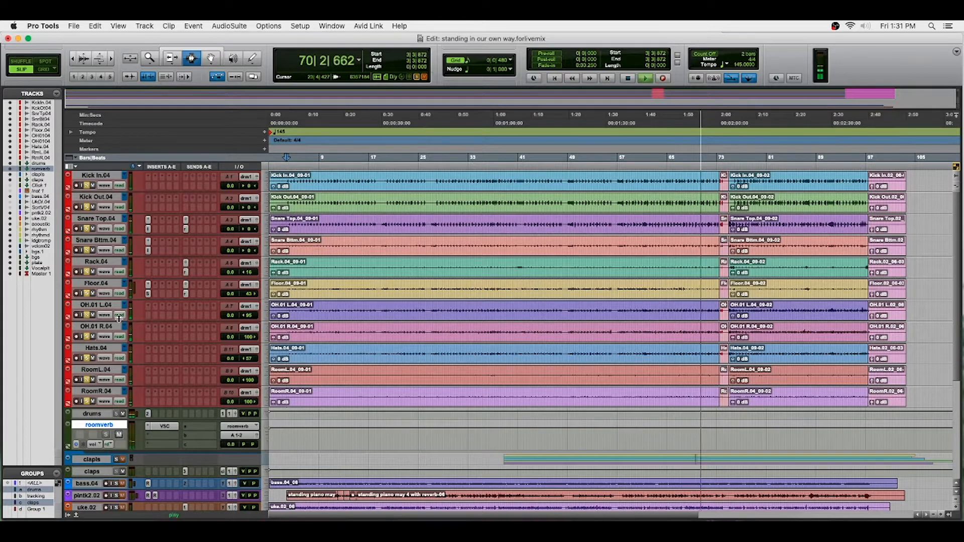
Step: Show the drum channels in the Mix window and disable the drums group
key(super+equal)
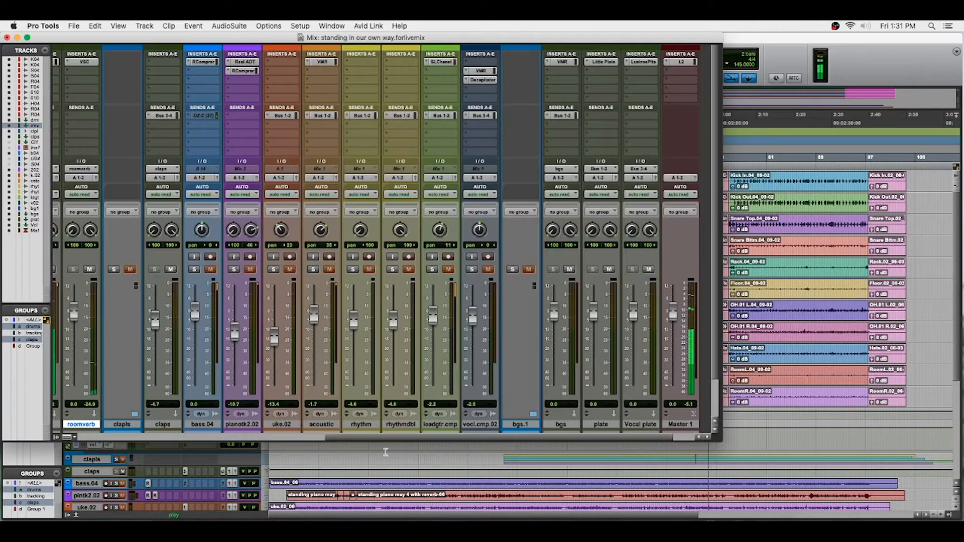
drag(332, 438, 83, 408)
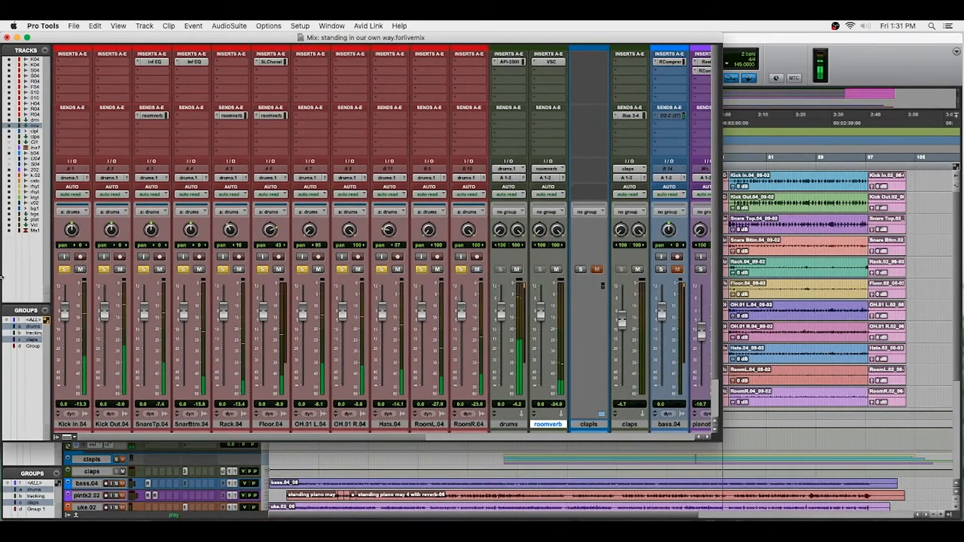
click(37, 328)
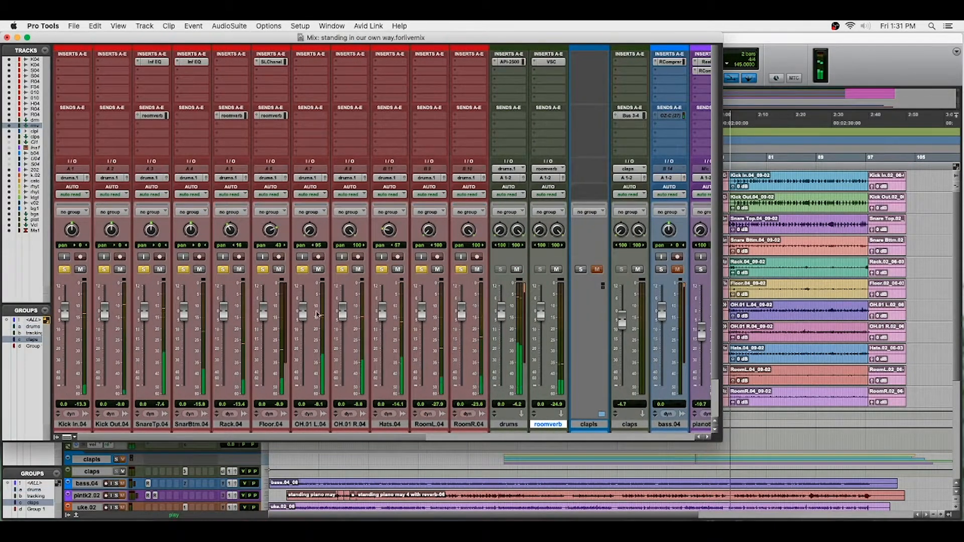
Step: Try OH.01 L.04's fader at about -6.5 dB, reset it to its default level and return to the Edit window
drag(303, 315, 303, 327)
alt+click(303, 326)
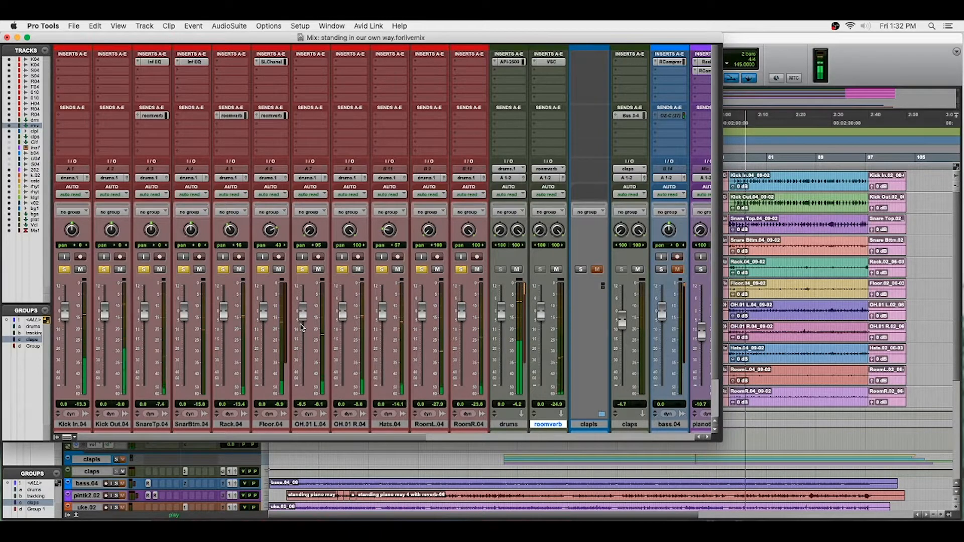
click(754, 36)
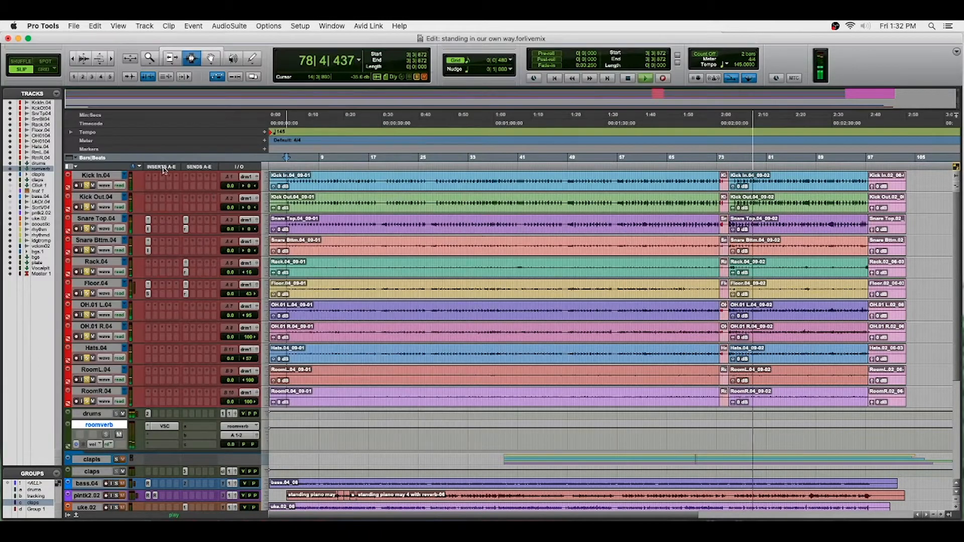
Step: Show OH.01 L.04's volume automation in the Edit window, zoom in on the timeline and select the very start of the track
click(105, 316)
click(107, 325)
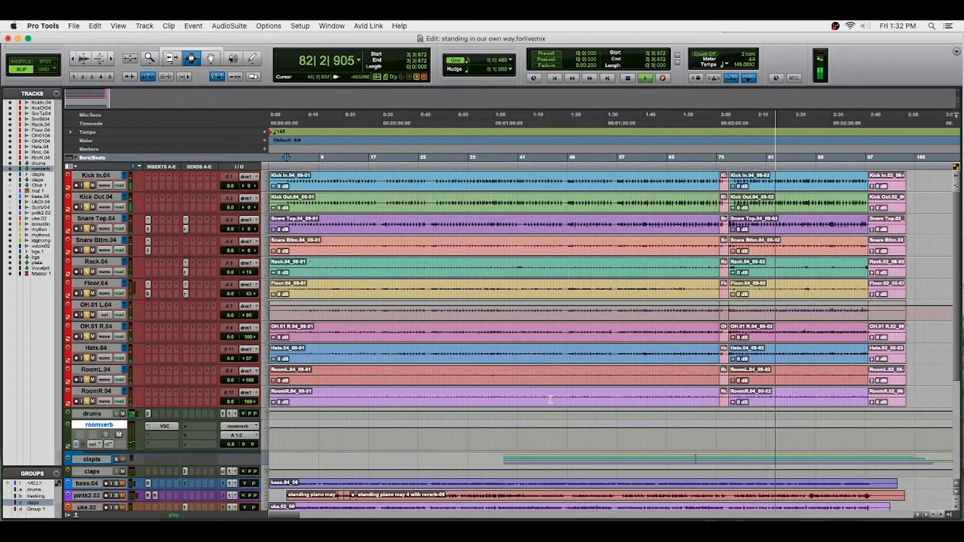
key(r)
key(r)
key(t)
key(t)
key(t)
drag(277, 305, 258, 303)
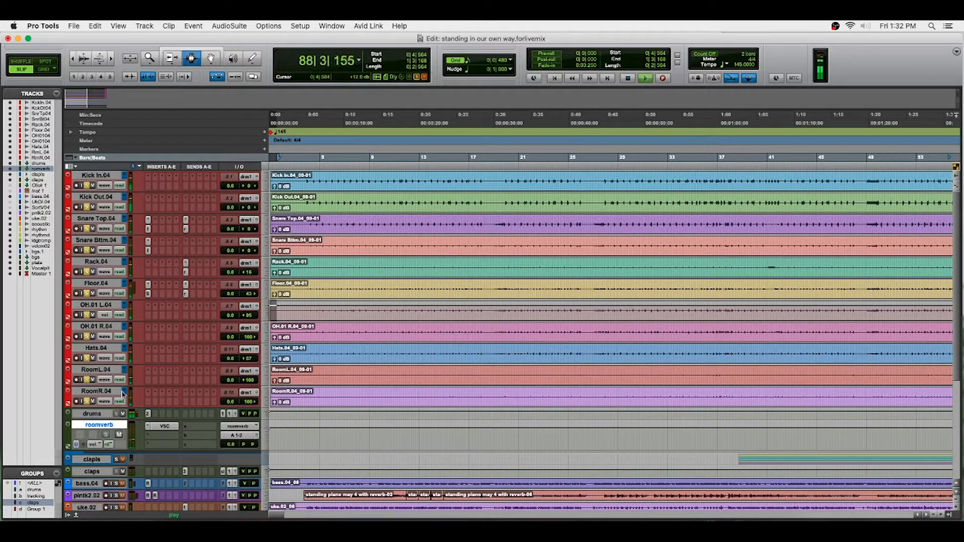
key(super+equal)
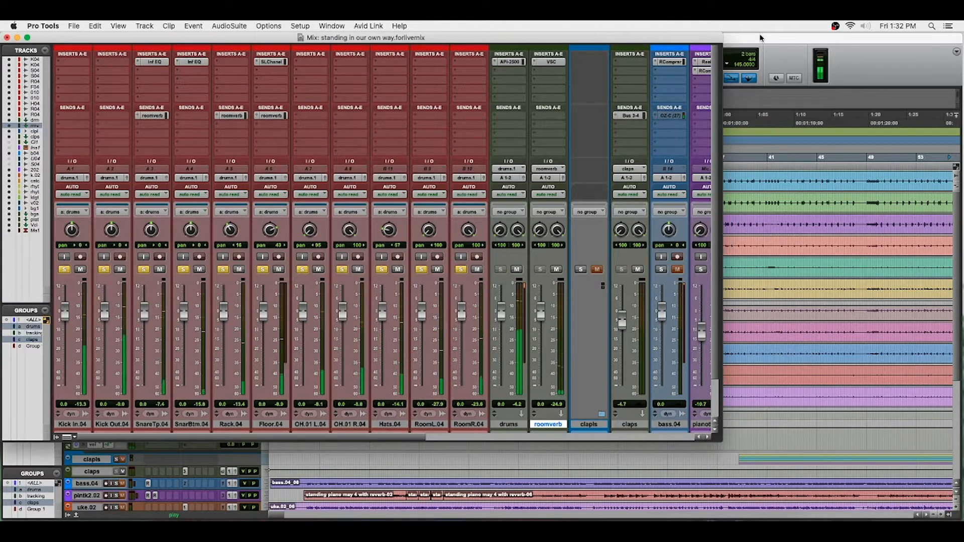
key(super+equal)
click(273, 306)
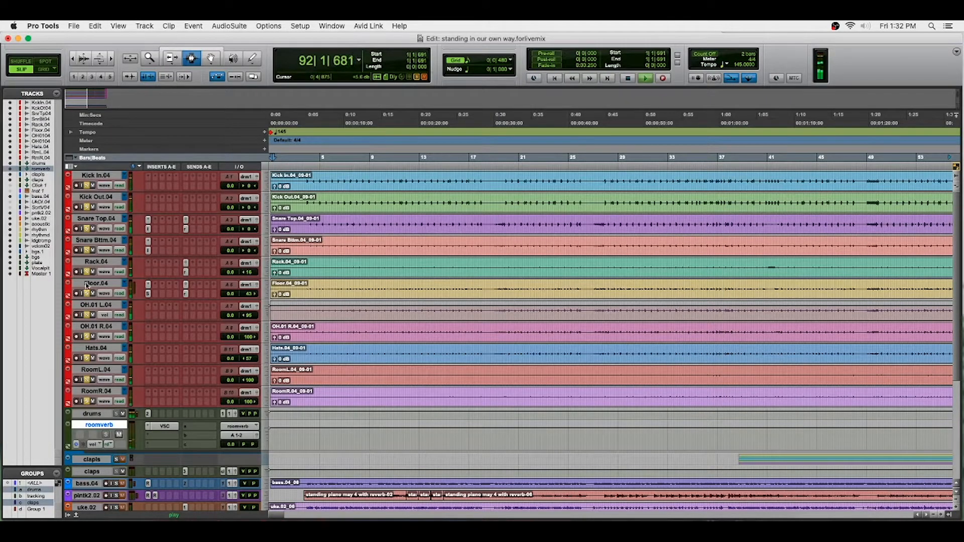
Step: Show volume automation on all the grouped drum tracks and clear a short selection at the start of the session
click(108, 315)
click(110, 316)
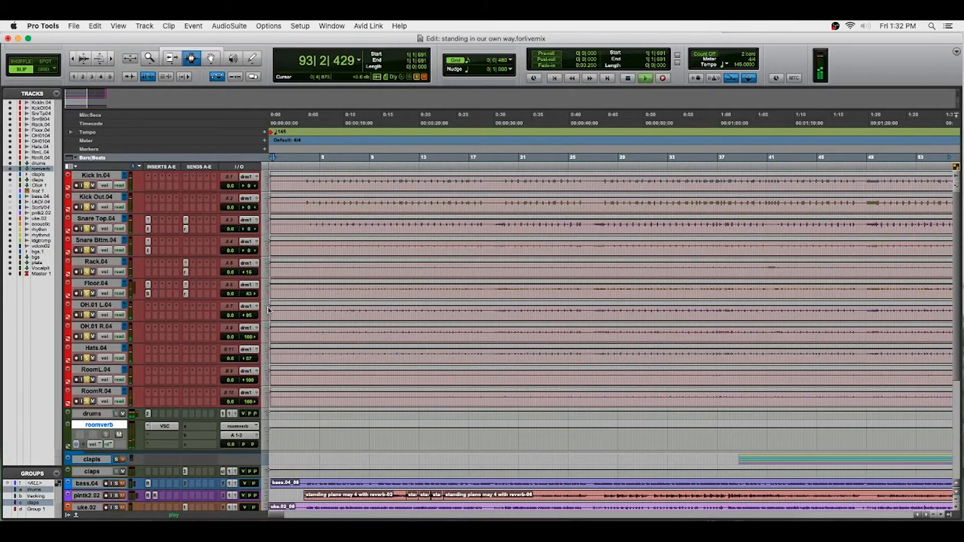
drag(277, 282, 264, 285)
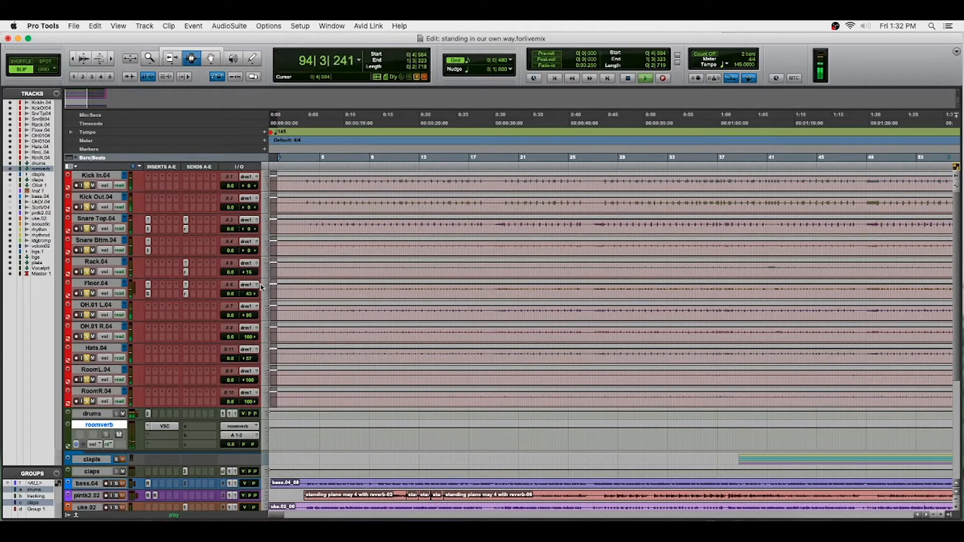
key(Return)
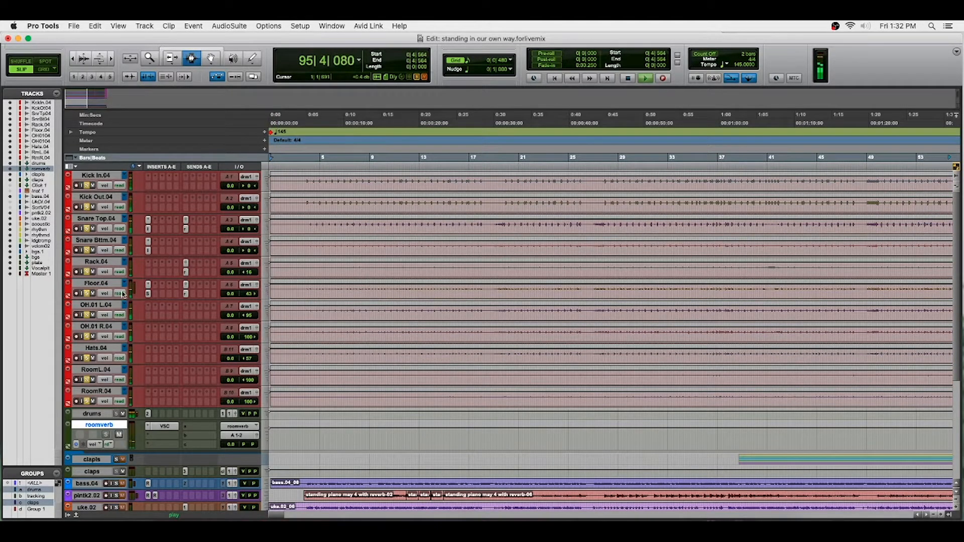
Step: Show mute automation on the drum tracks, clear a short selection at the start and switch the tracks back to waveform view
click(111, 317)
click(111, 324)
click(279, 297)
drag(279, 297, 262, 300)
key(Delete)
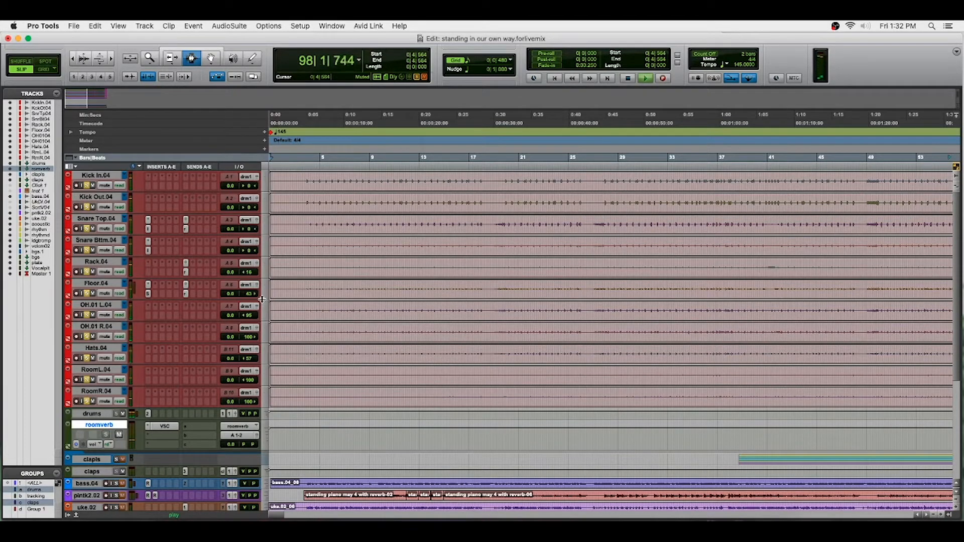
click(111, 316)
click(111, 308)
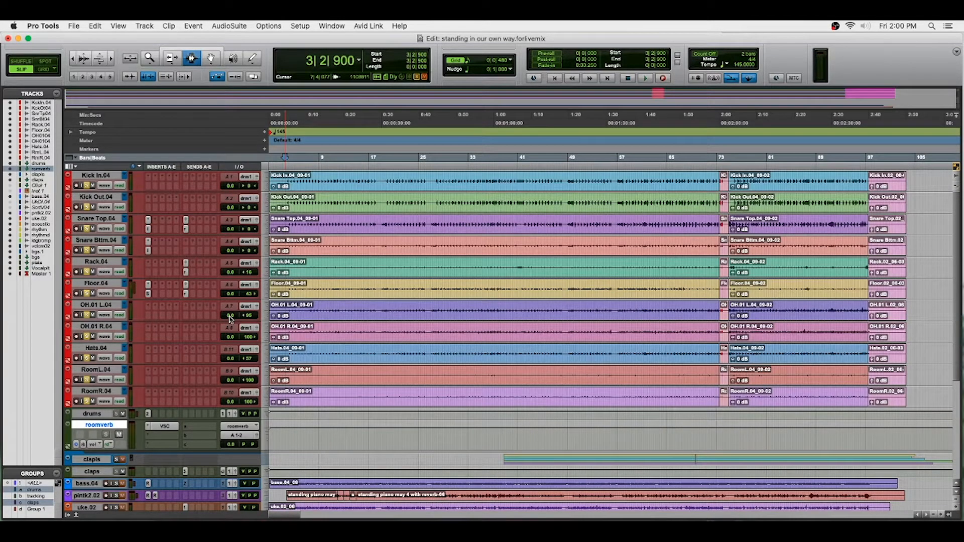
Step: Play the session, try the grouped drum tracks at -3.3 dB and reset them to their default level
key(space)
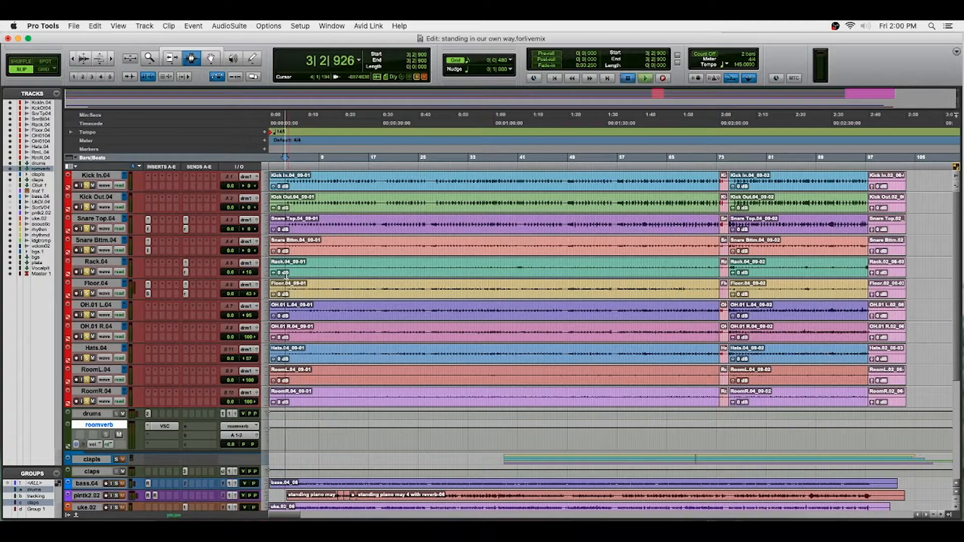
drag(230, 316, 230, 319)
alt+click(231, 318)
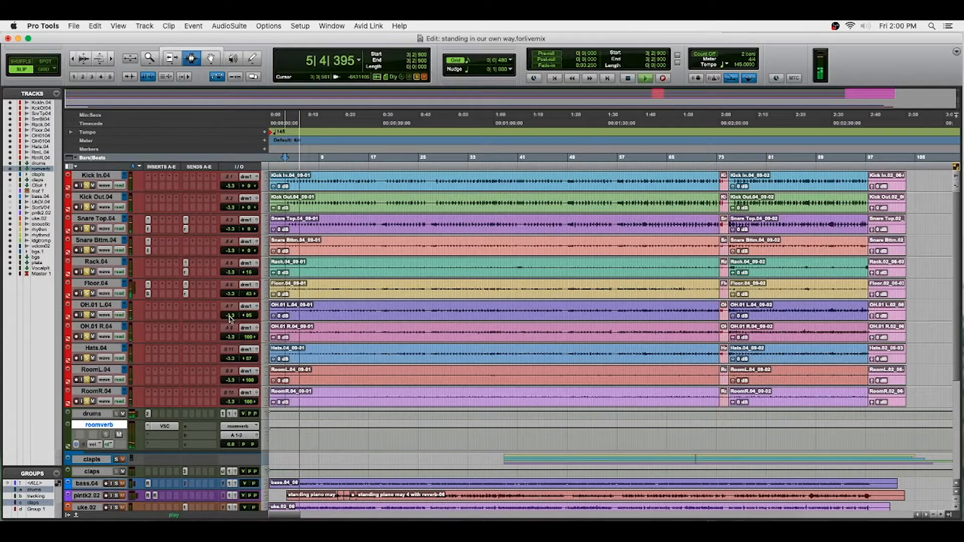
Step: In the Mix window, disable the drums group, then lower both overheads to -8.1 dB and Hats.04 to about -8 dB
key(super+equal)
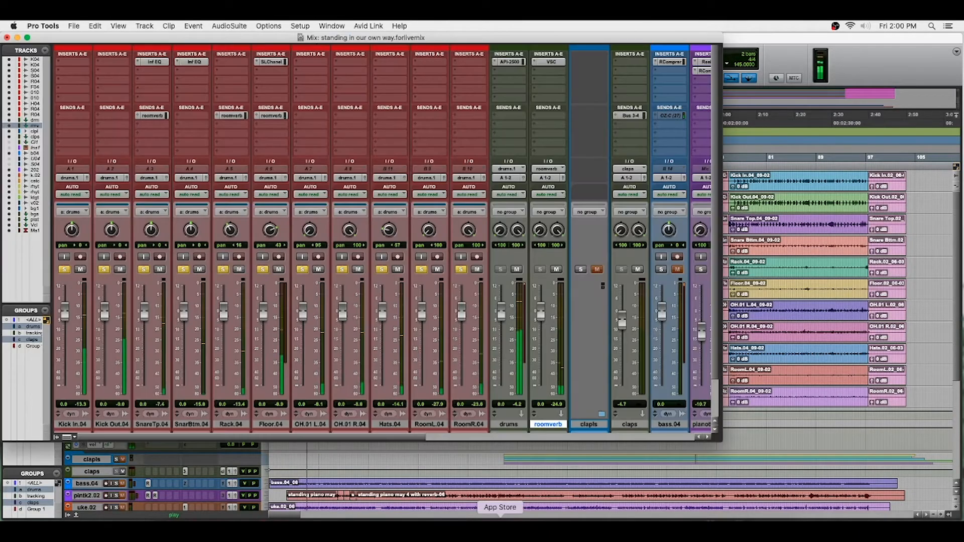
click(31, 328)
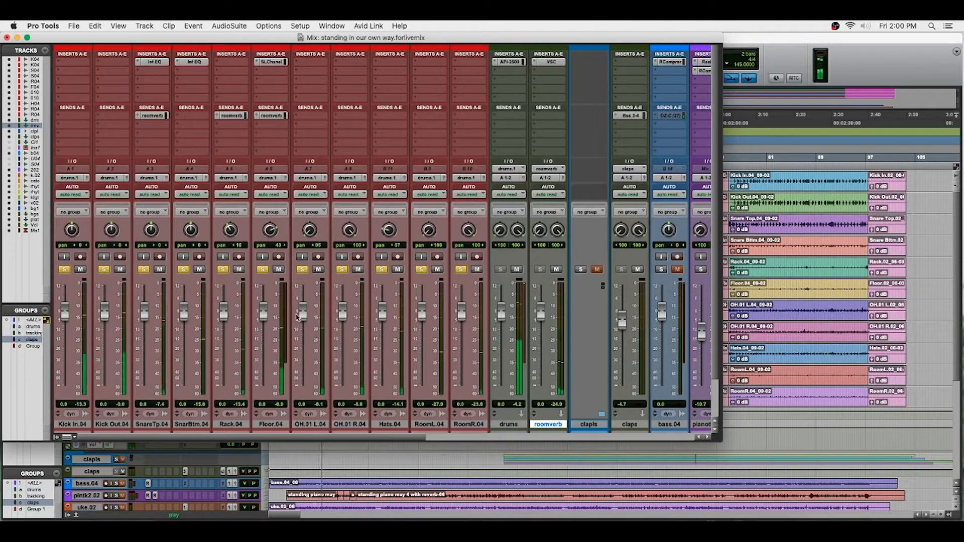
drag(303, 312, 303, 325)
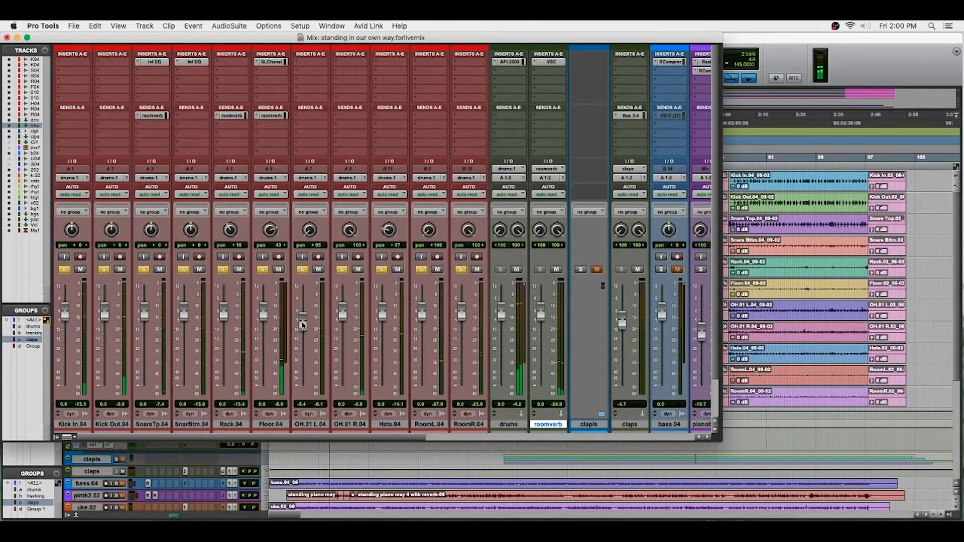
drag(345, 315, 345, 327)
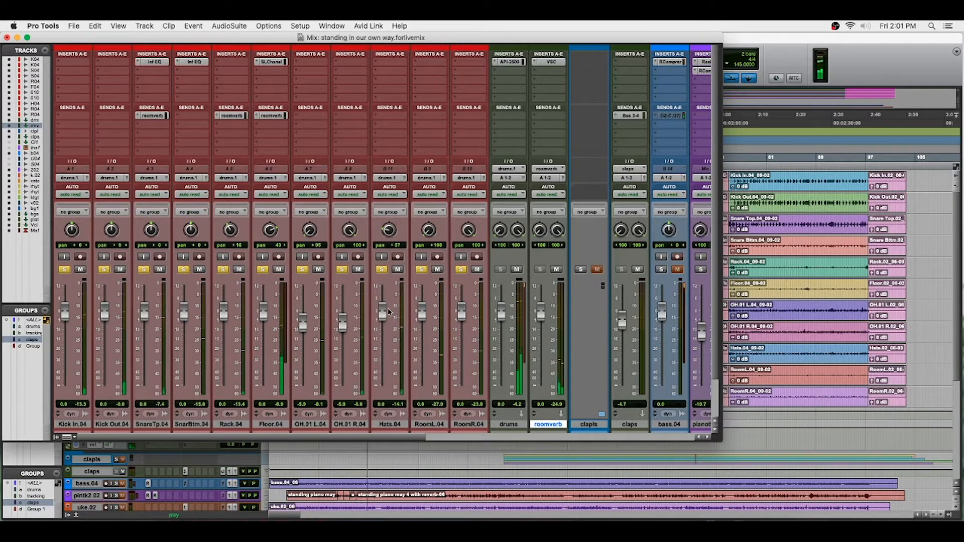
drag(383, 308, 384, 324)
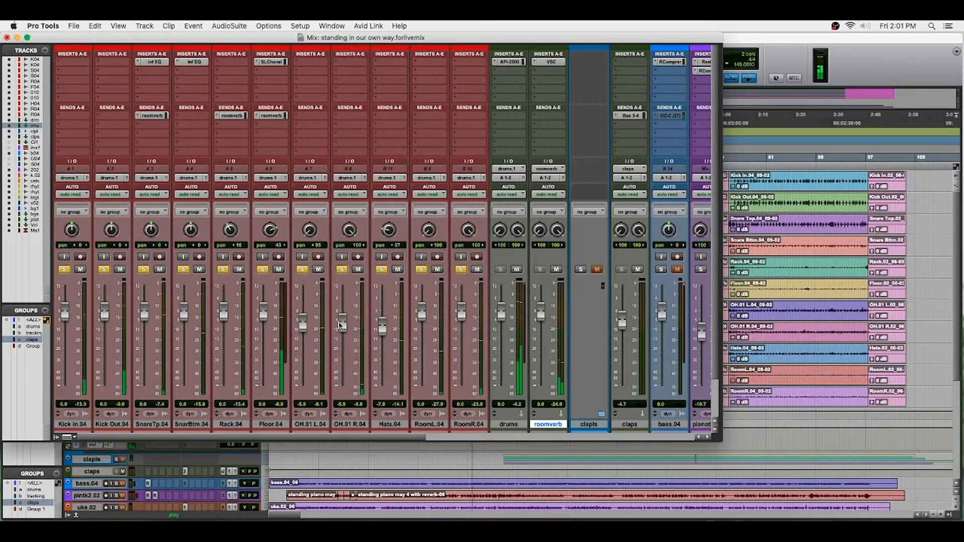
drag(341, 323, 305, 331)
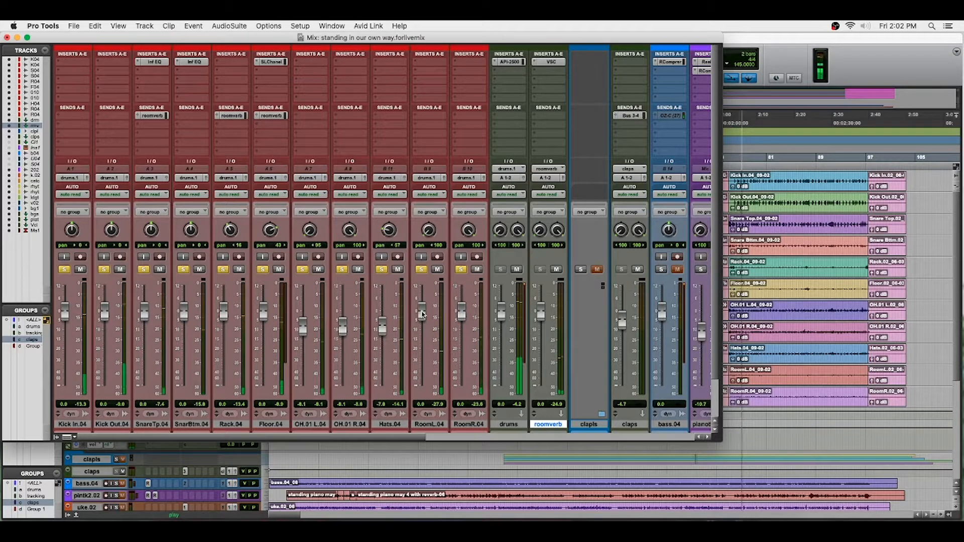
Step: Try the RoomL.04 and RoomR.04 faders at about -14.7 dB
drag(422, 316, 423, 340)
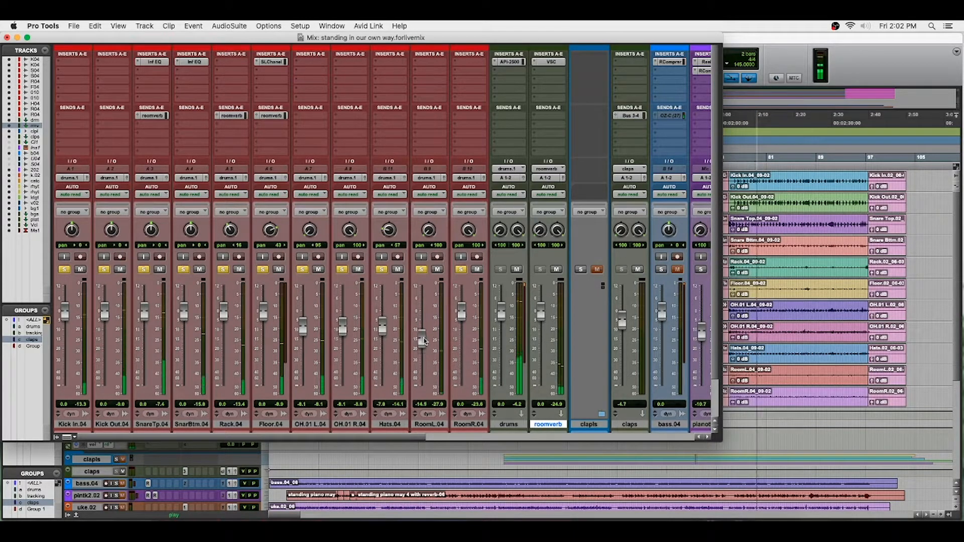
drag(461, 311, 460, 342)
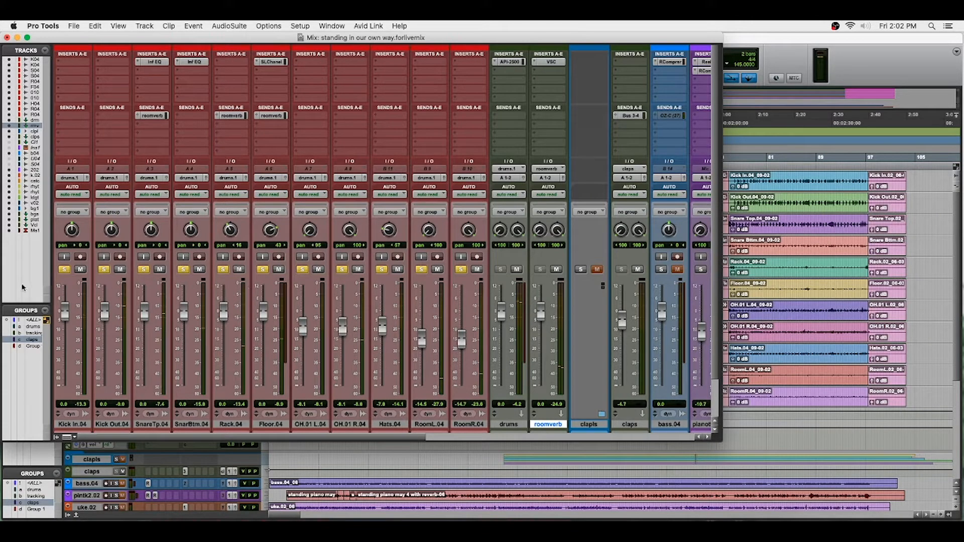
Step: Unsolo the drums through their group, solo only RoomL.04 and RoomR.04, and raise both room faders to 0 dB
click(33, 327)
click(104, 269)
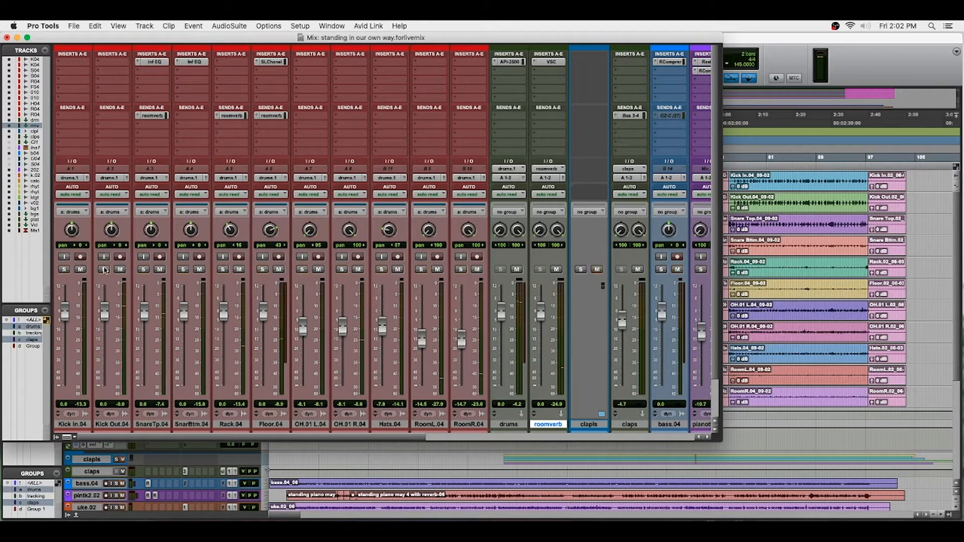
click(31, 327)
click(420, 269)
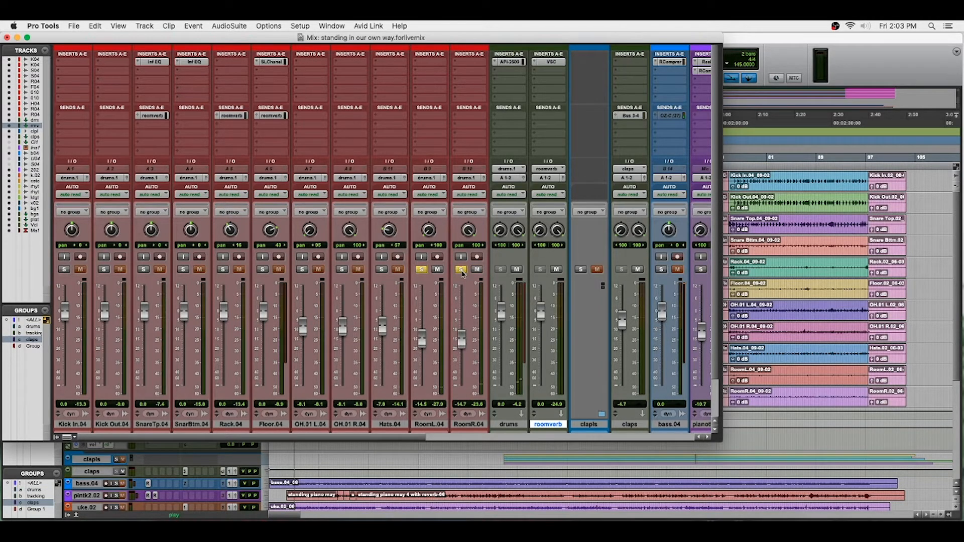
drag(423, 340, 423, 312)
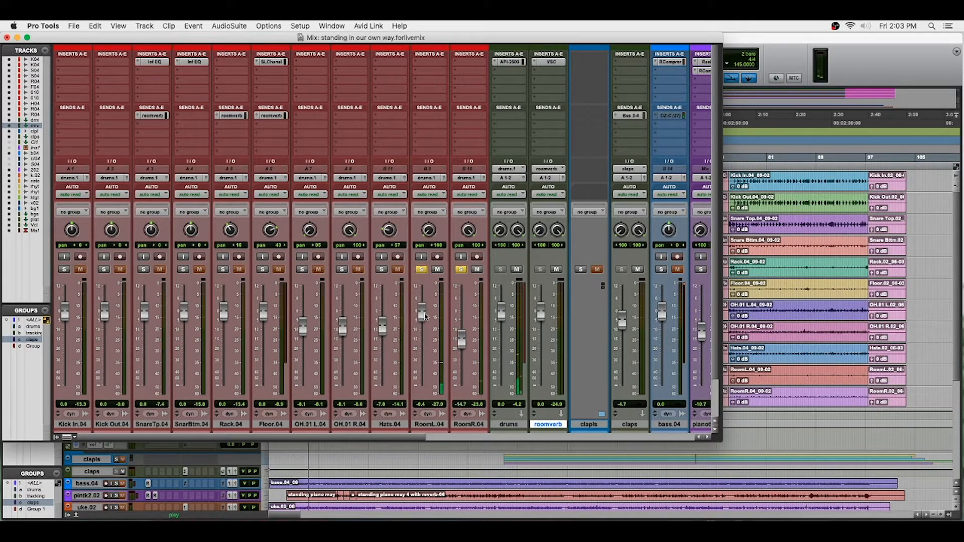
drag(462, 340, 463, 312)
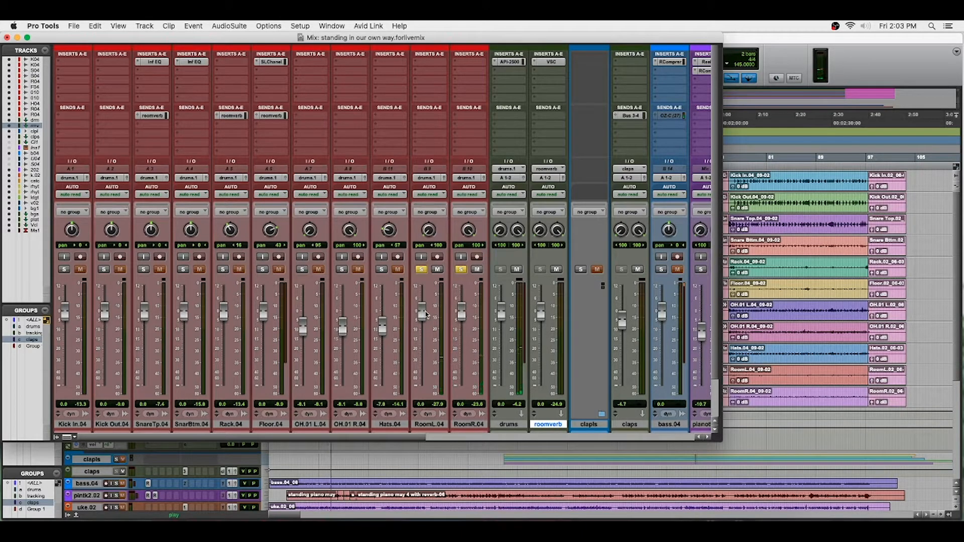
Step: Insert the mono Virtual Mix Rack dynamics plug-in on RoomL.04
click(436, 64)
mouse_move(443, 67)
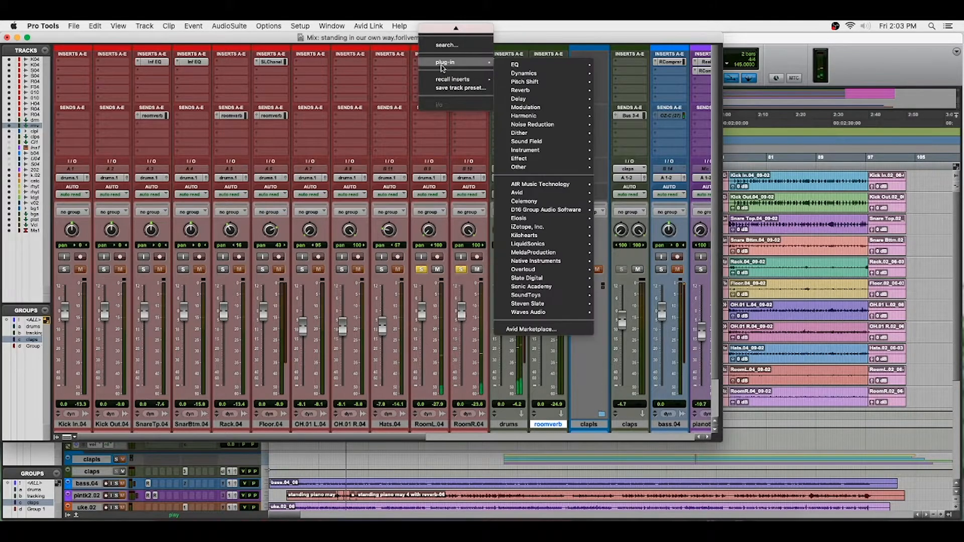
mouse_move(525, 75)
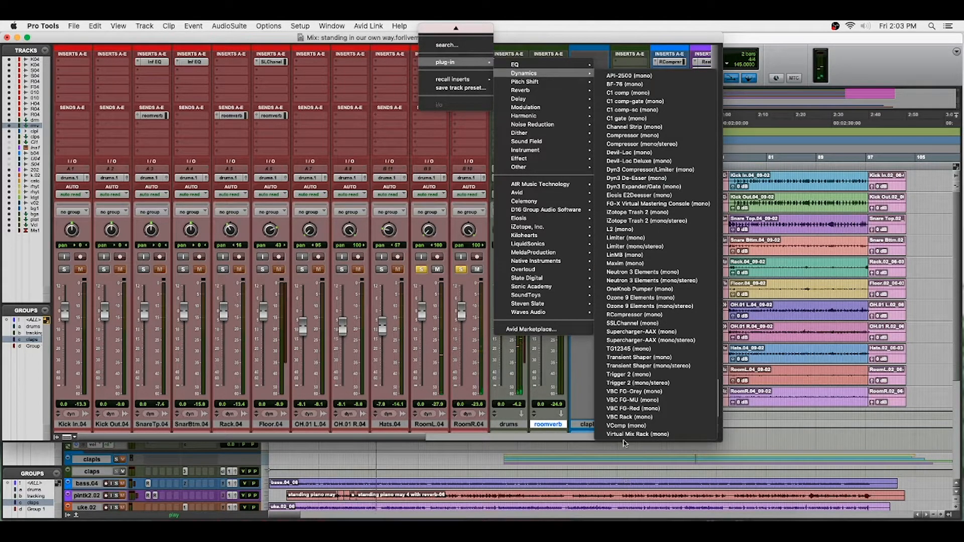
click(625, 441)
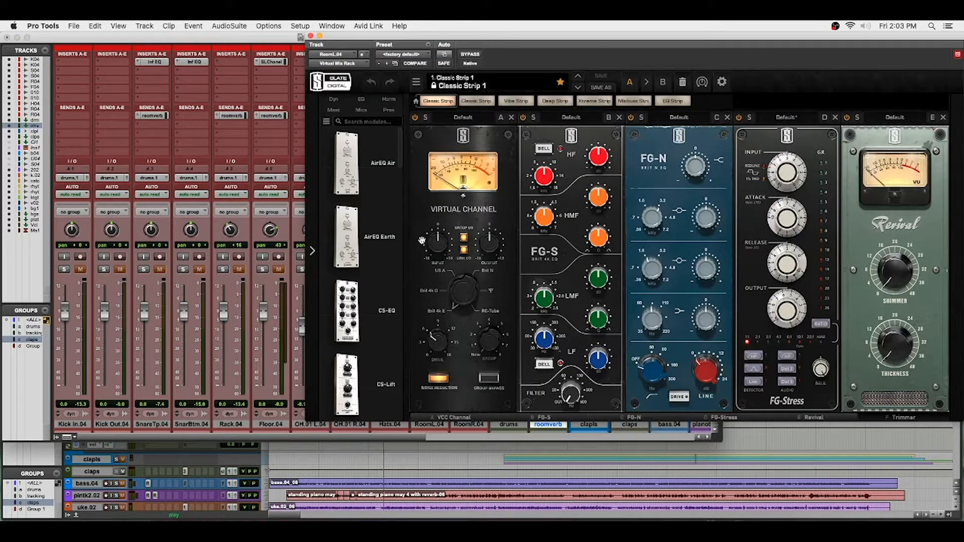
Step: Empty the rack and load The Monster from the dynamics modules into its first slot
click(681, 83)
click(333, 99)
scroll(399, 201, down, 5)
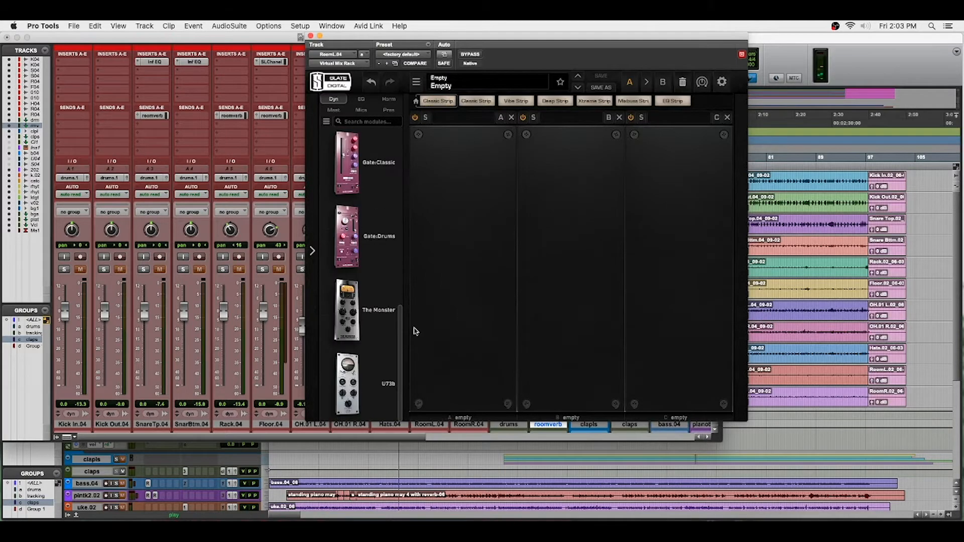
drag(346, 309, 450, 300)
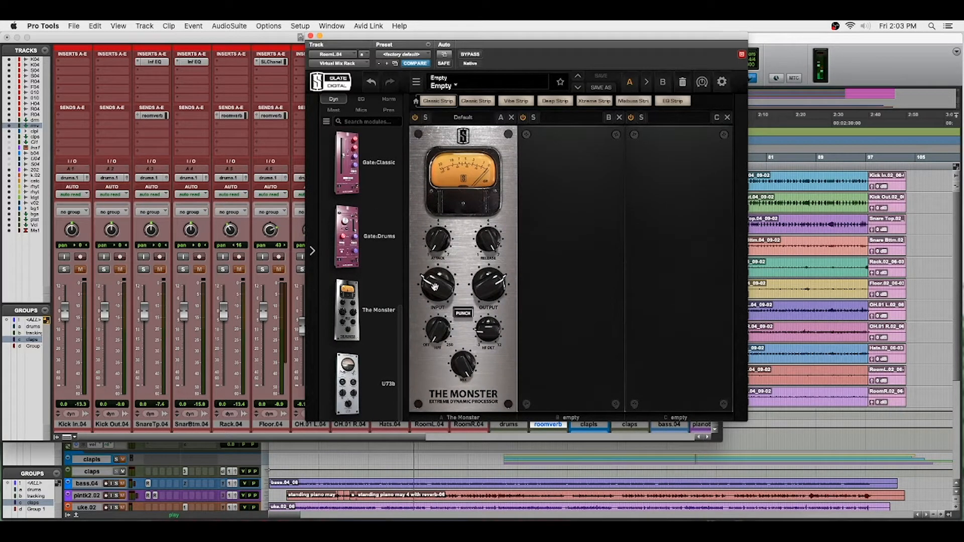
Step: Set The Monster's input to 14.0 dB and its output to -12.4 dB, and move the plug-in window clear of the room channels' inserts
drag(435, 291, 451, 245)
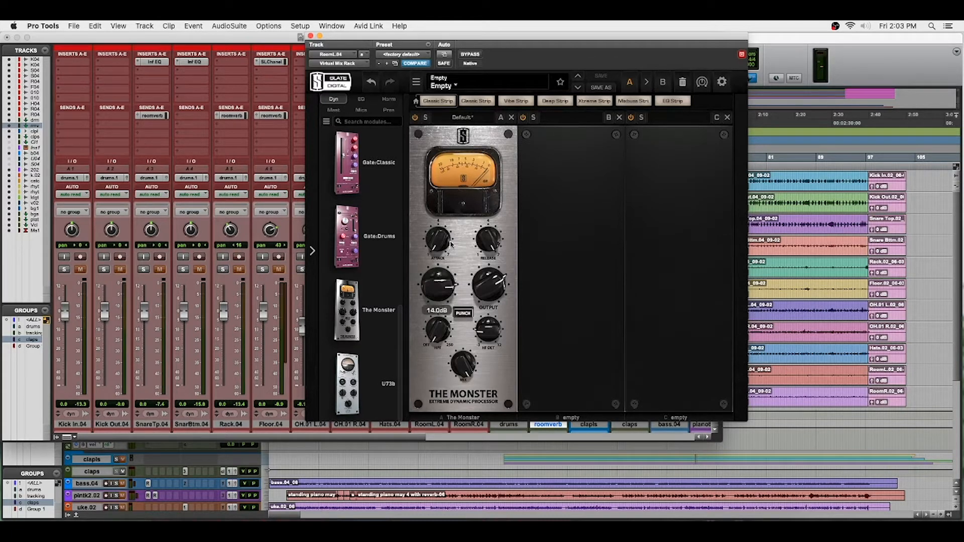
drag(479, 286, 467, 336)
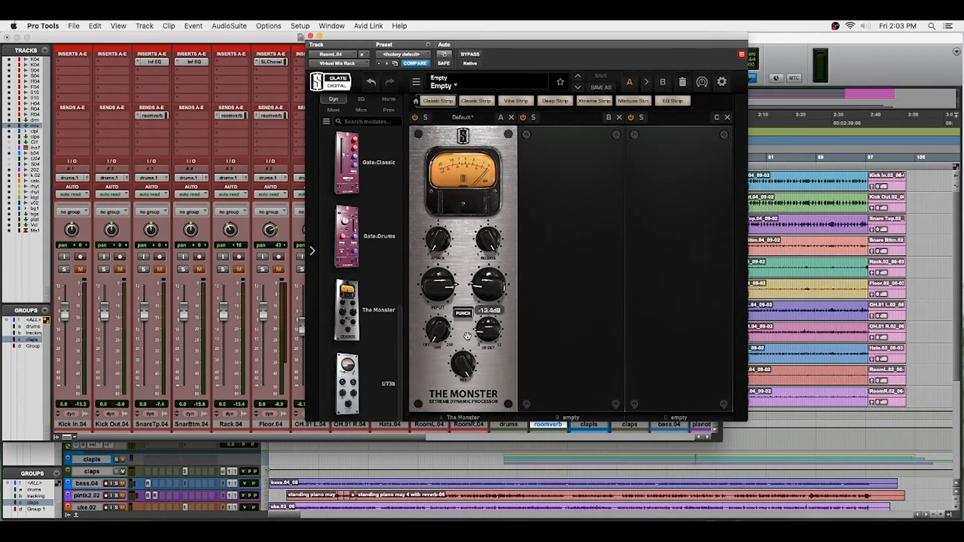
drag(468, 40, 261, 96)
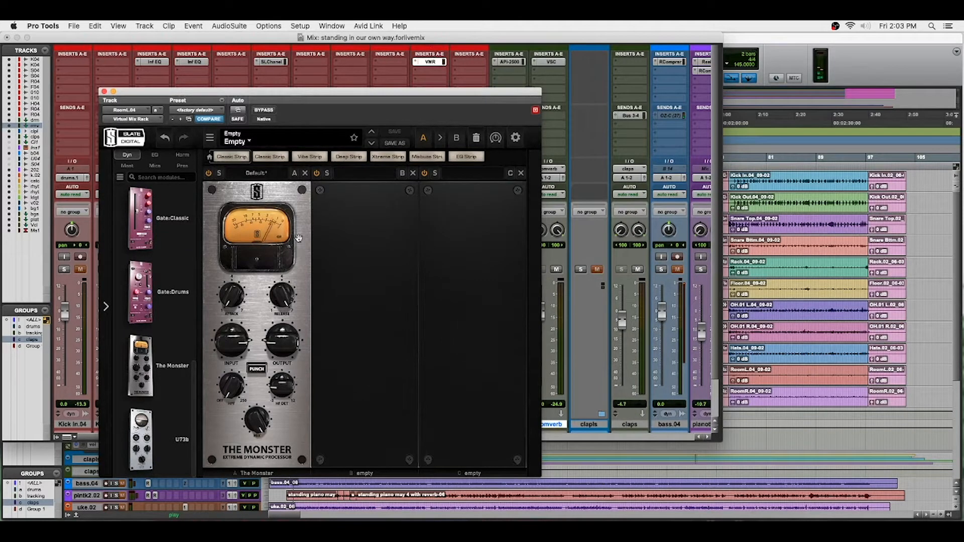
Step: Try other dynamics modules in the rack, including FG-116 ahead of The Monster, and remove them again
mouse_move(227, 353)
scroll(195, 277, down, 10)
drag(177, 212, 181, 253)
click(305, 174)
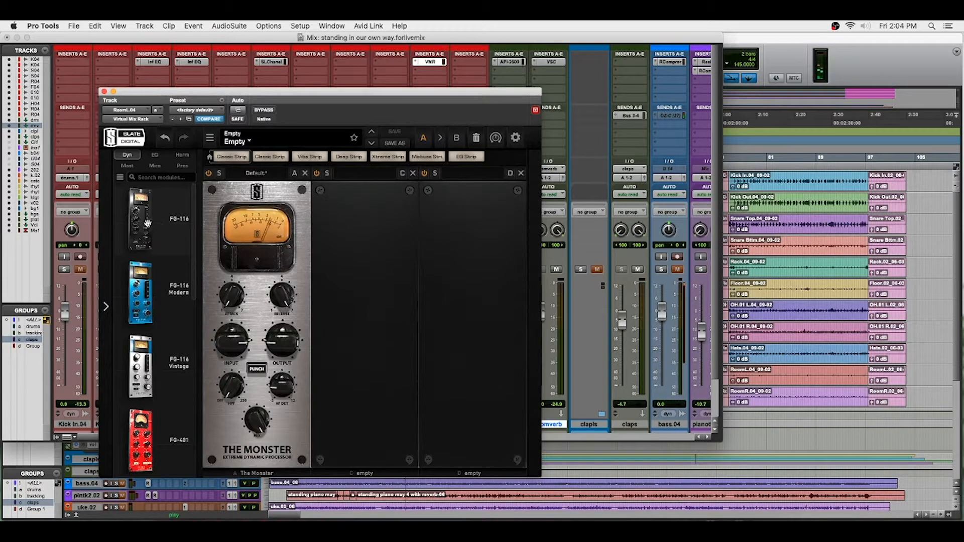
drag(147, 223, 241, 234)
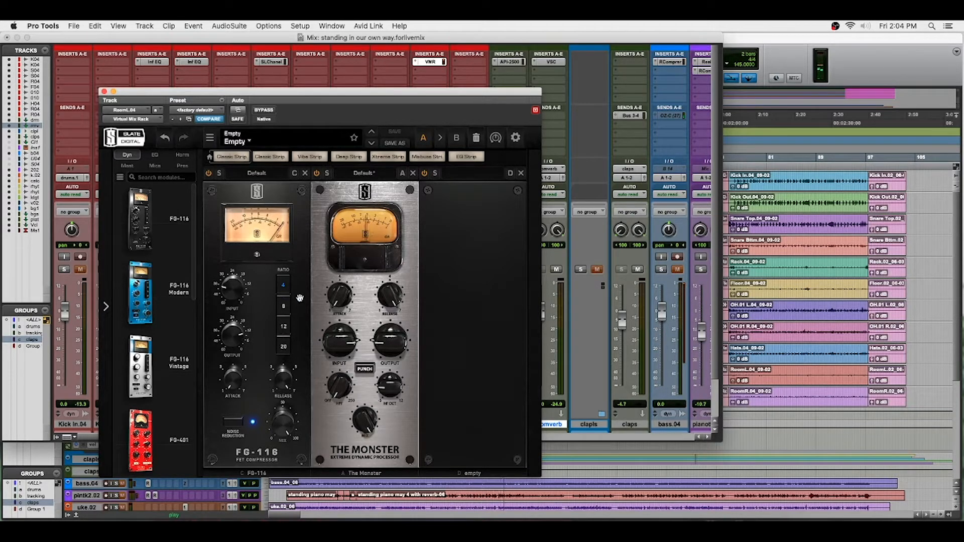
click(304, 174)
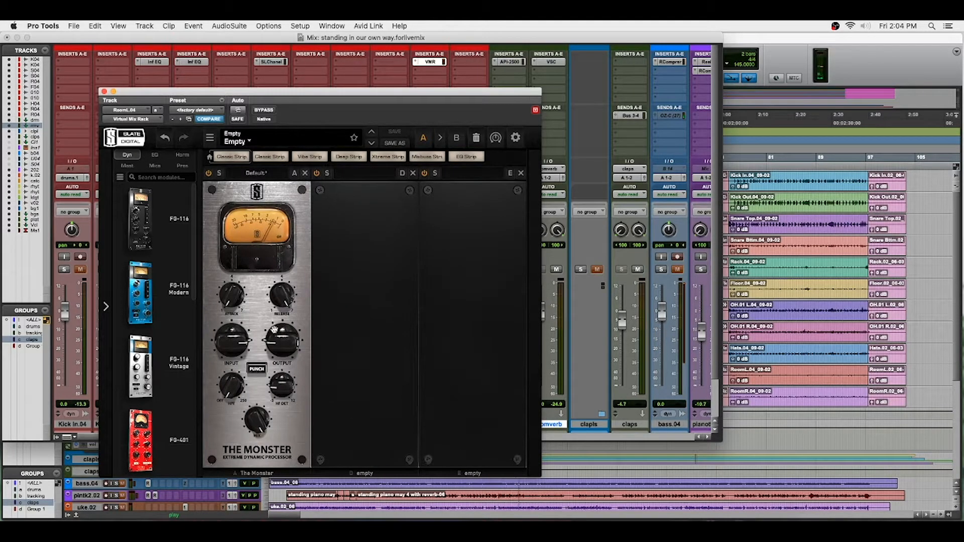
Step: Raise The Monster's input gain on RoomL.04 further
drag(235, 343, 271, 358)
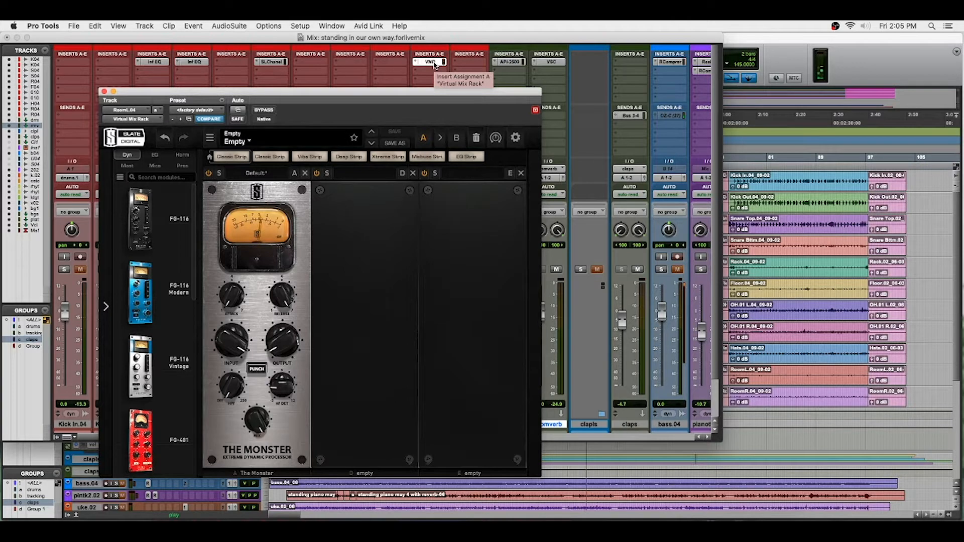
Step: Copy the Virtual Mix Rack insert from RoomL.04 to the first insert of RoomR.04 and close the plug-in window
click(435, 64)
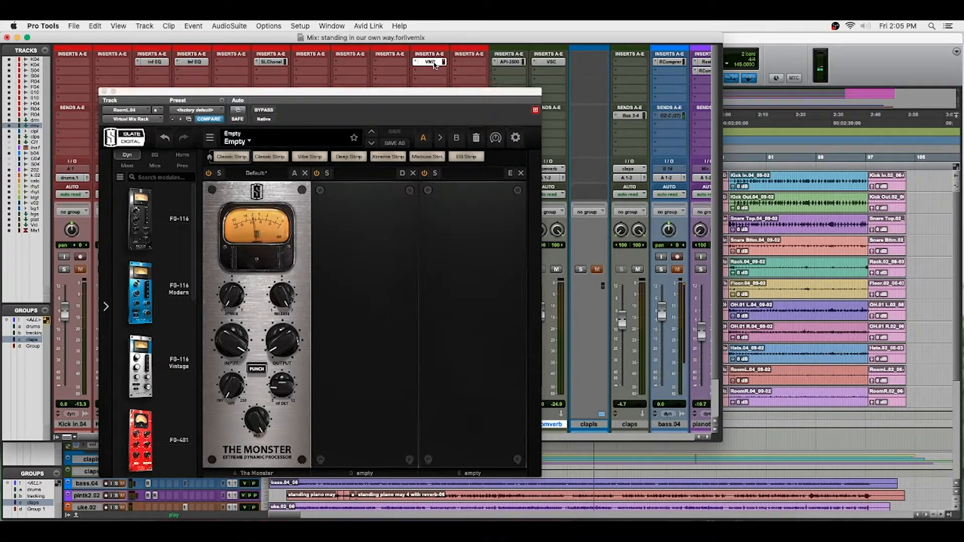
drag(435, 64, 462, 66)
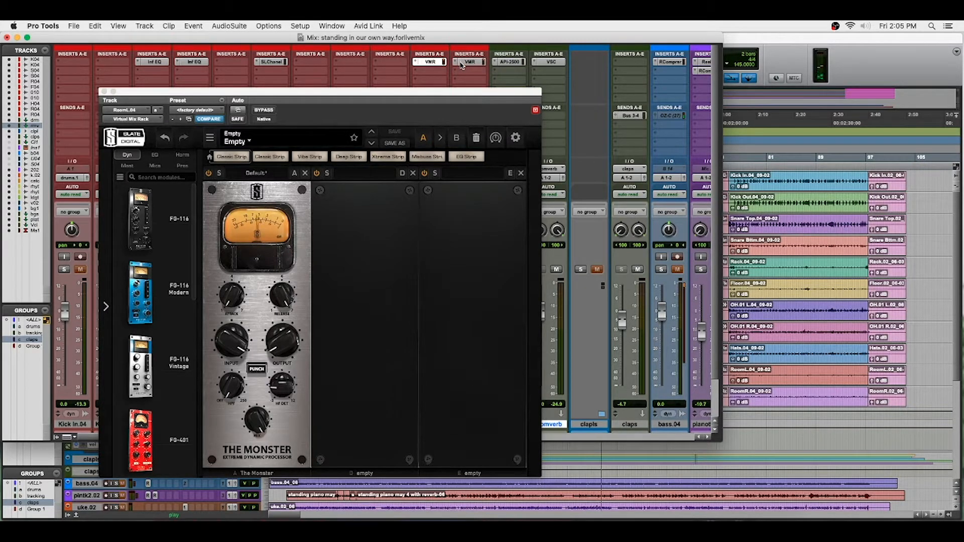
click(104, 91)
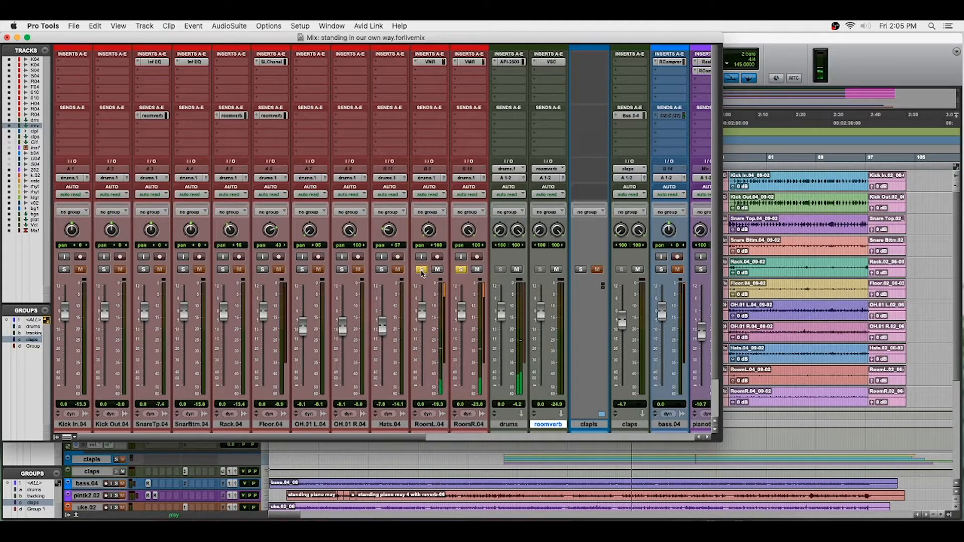
Step: Move the Mix window below the transport and solo all drum tracks through the drums group
drag(387, 37, 435, 98)
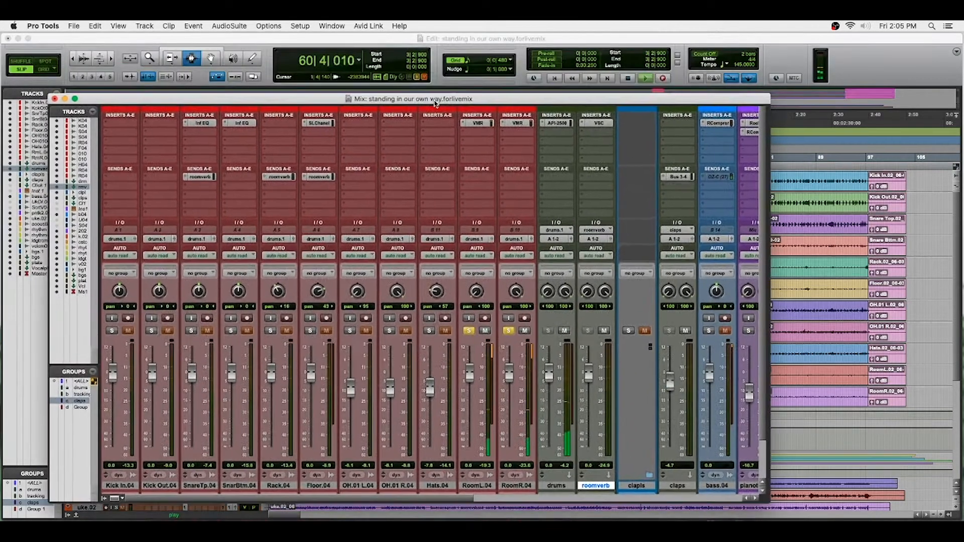
click(417, 78)
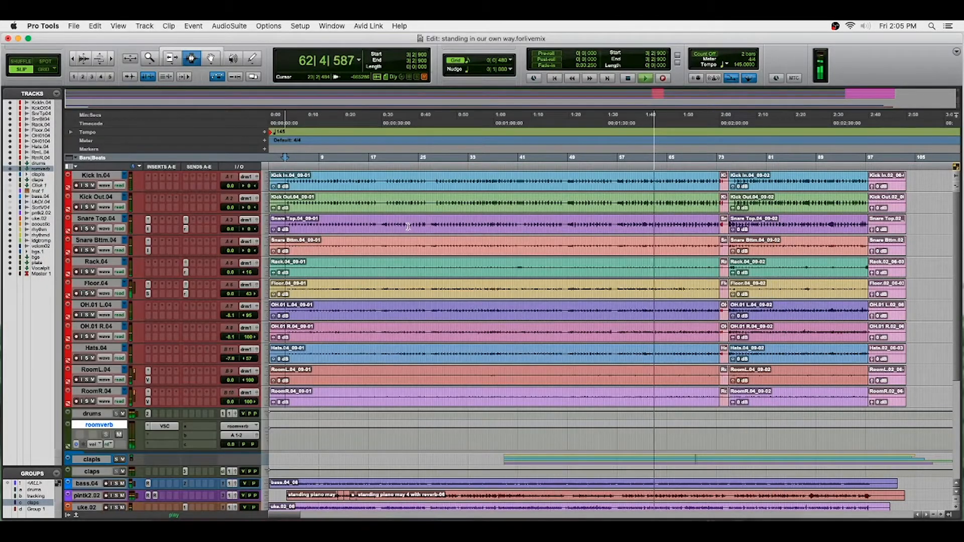
key(super+equal)
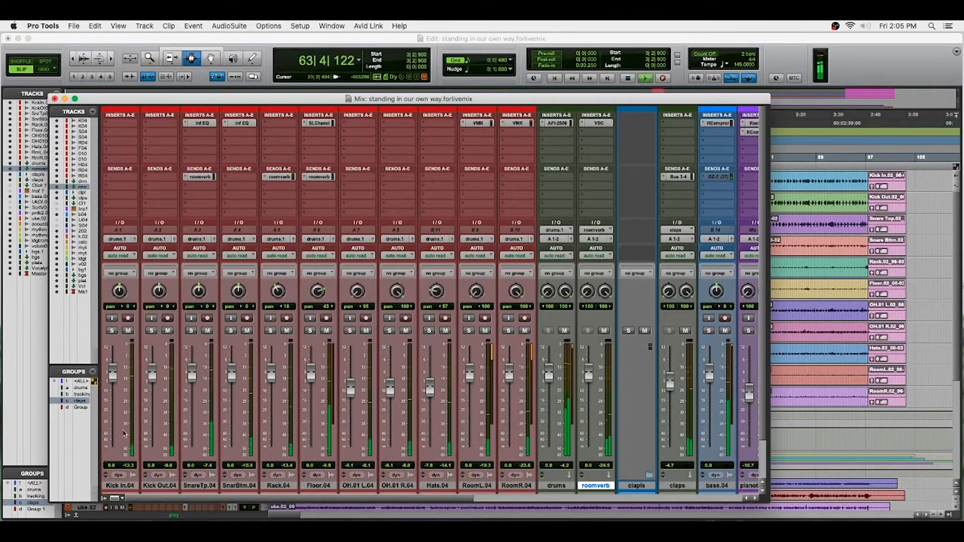
click(81, 388)
click(152, 330)
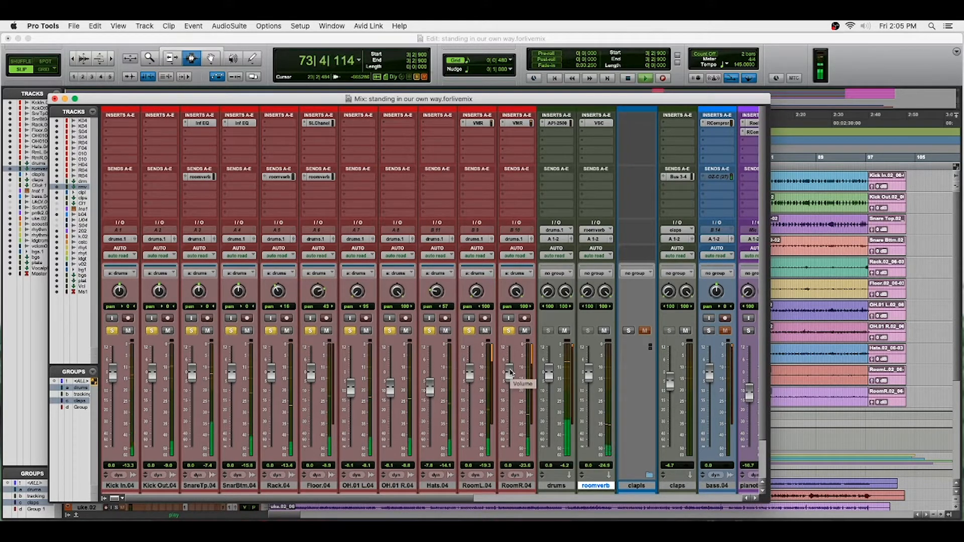
Step: With the drums group suspended, lower RoomL.04 to -6.2 dB and RoomR.04 to -5.9 dB, and re-enable the group
drag(510, 373, 511, 375)
key(super+z)
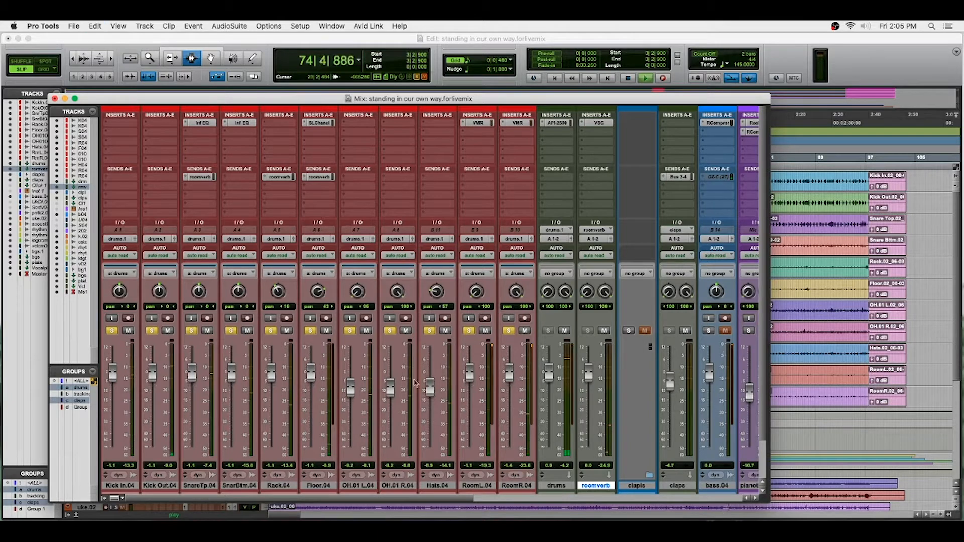
click(78, 388)
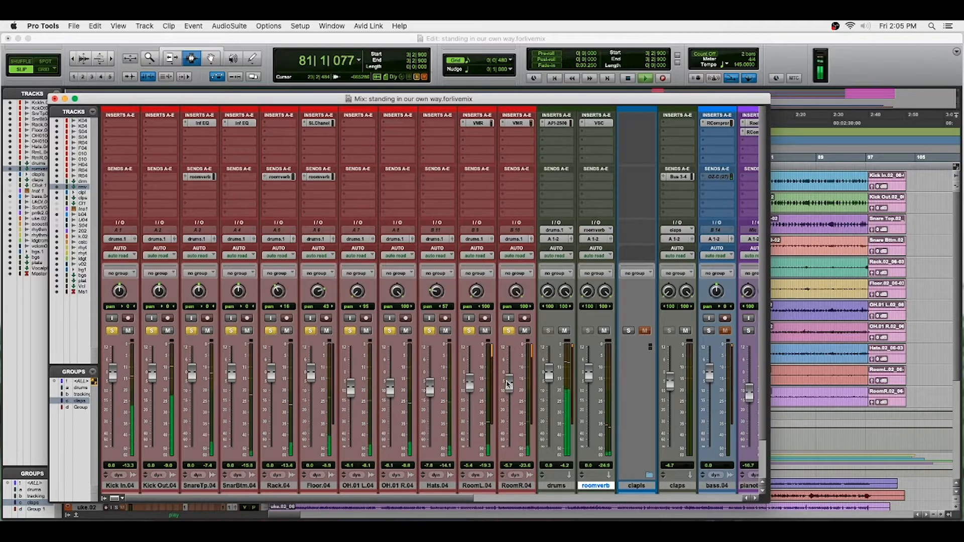
drag(471, 382, 473, 385)
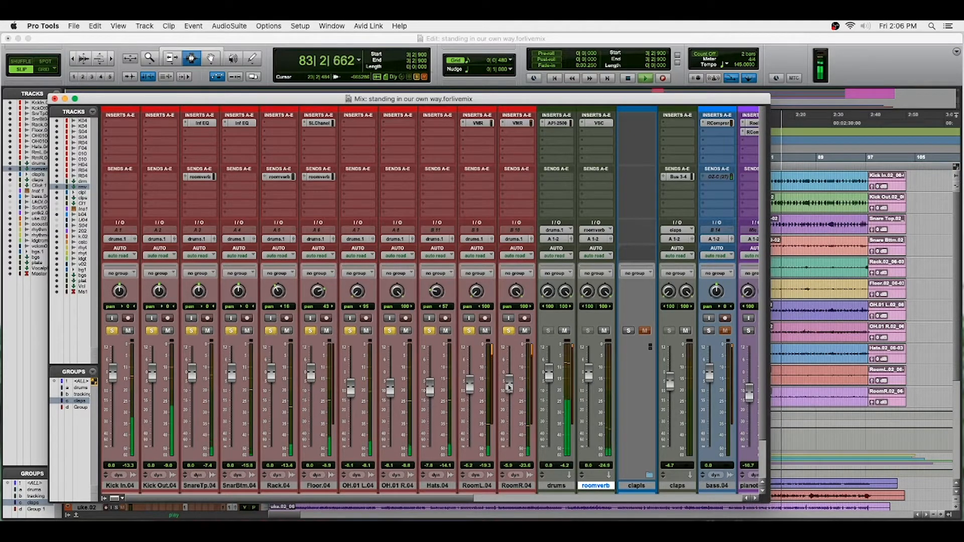
drag(508, 385, 509, 388)
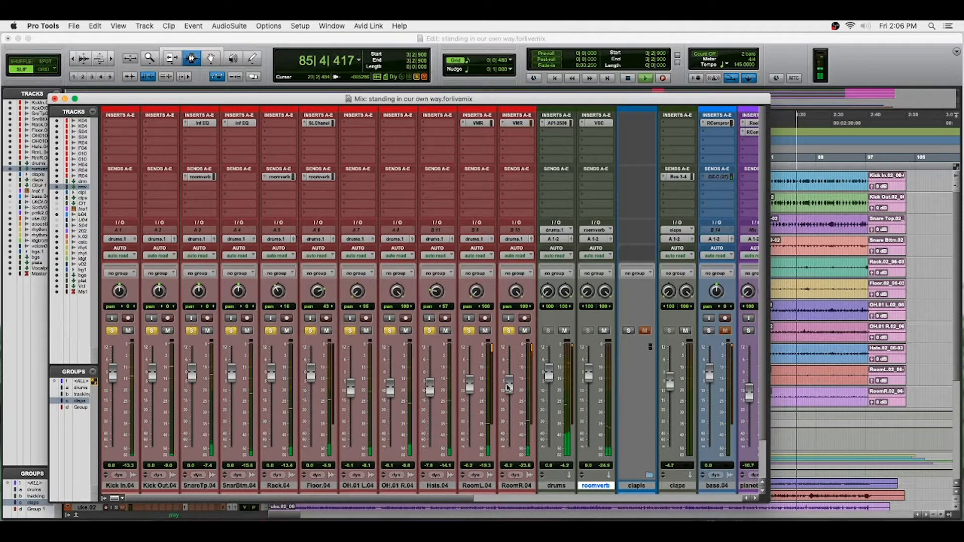
click(81, 388)
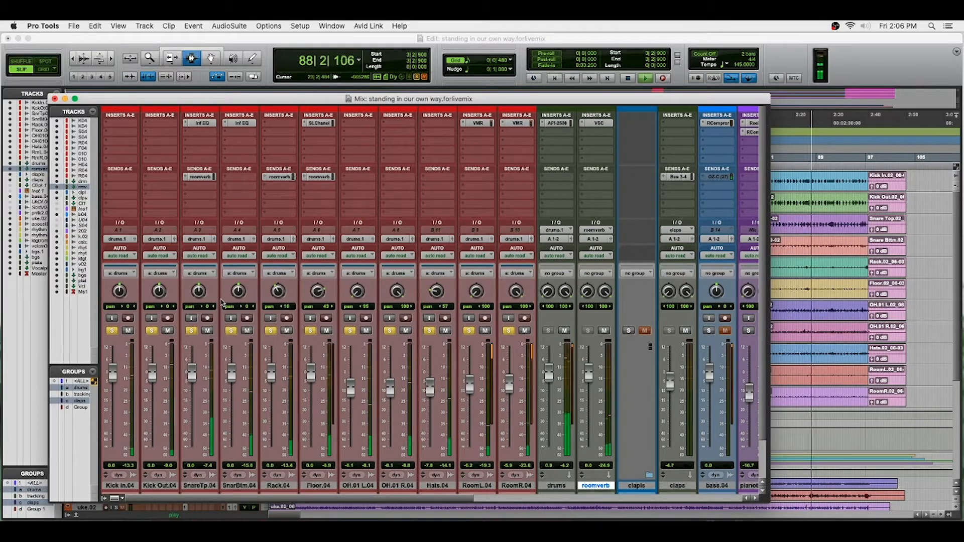
Step: Remove the OZ-C (27) send from the bass.04 track
drag(387, 500, 517, 503)
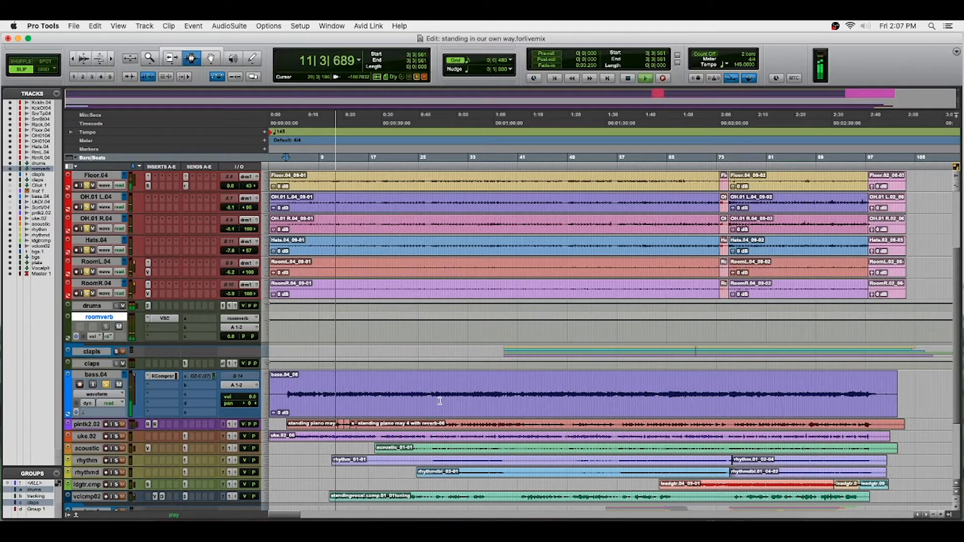
click(187, 379)
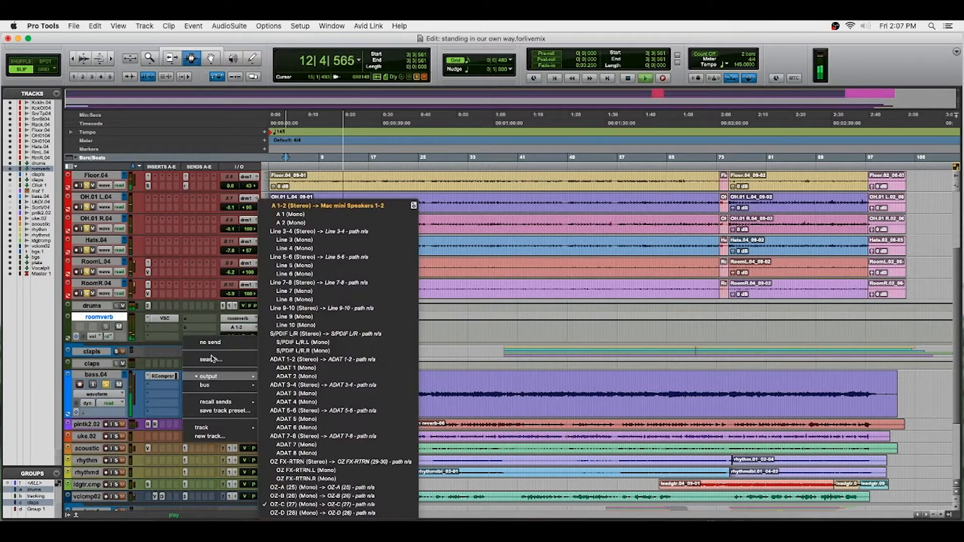
click(213, 344)
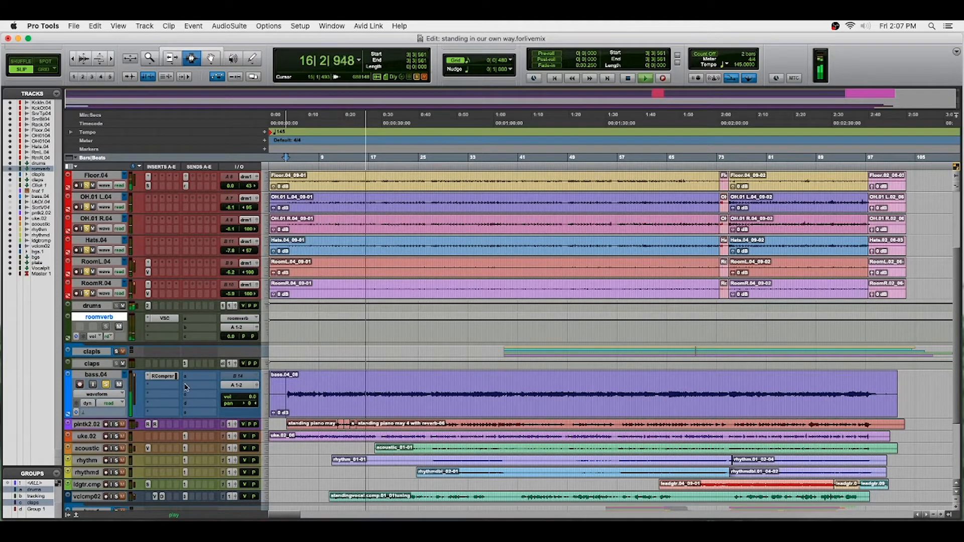
Step: Check the RCompressor insert on bass.04 and replace it with the mono TG12345 dynamics plug-in
click(168, 387)
click(166, 378)
click(166, 376)
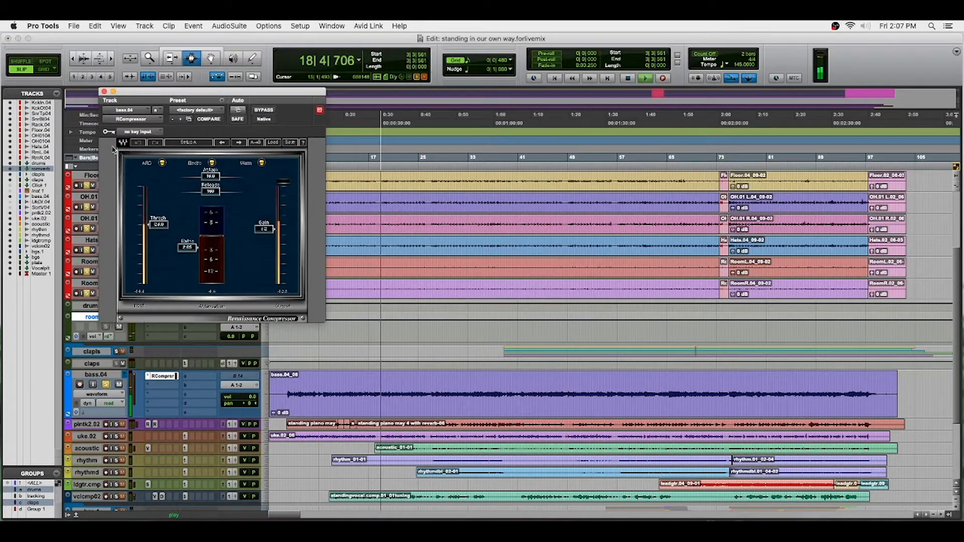
click(104, 91)
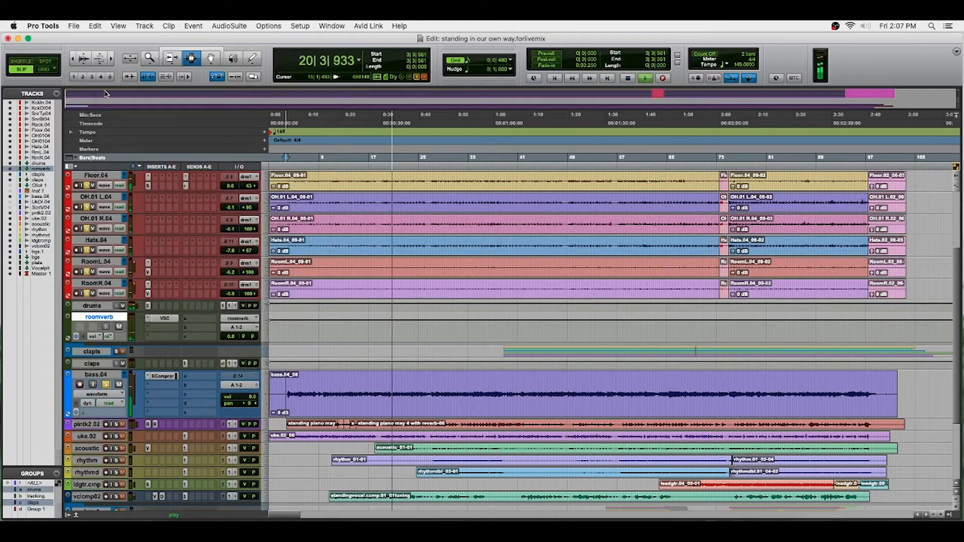
click(151, 378)
mouse_move(188, 375)
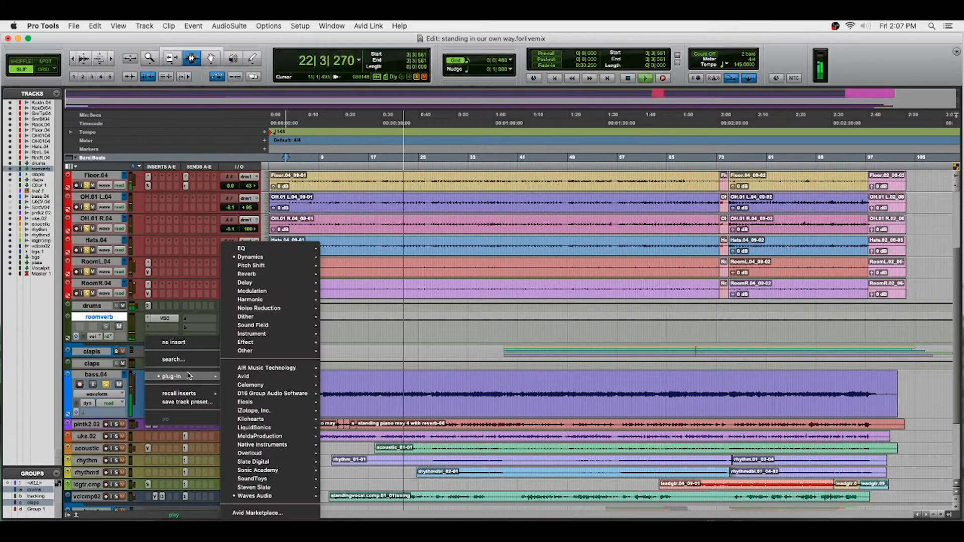
mouse_move(261, 258)
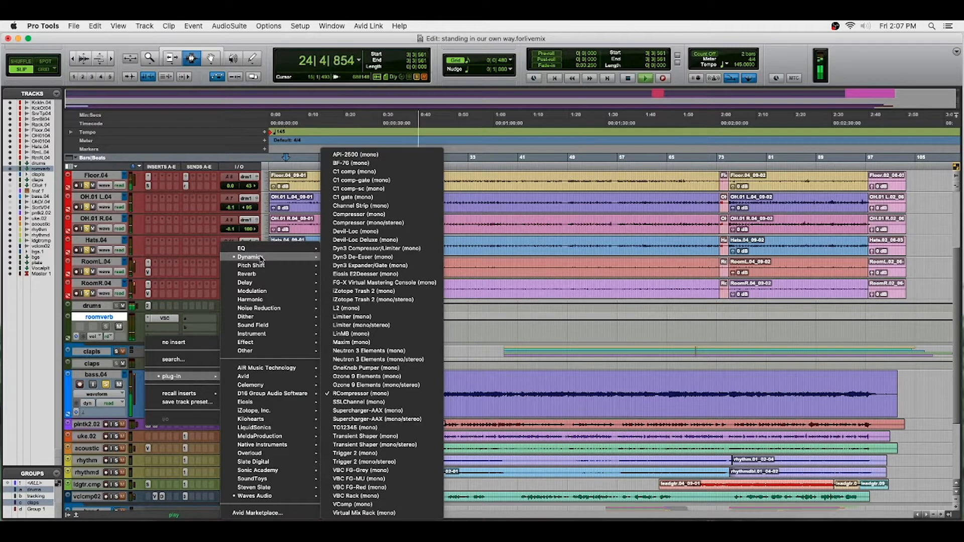
mouse_move(292, 252)
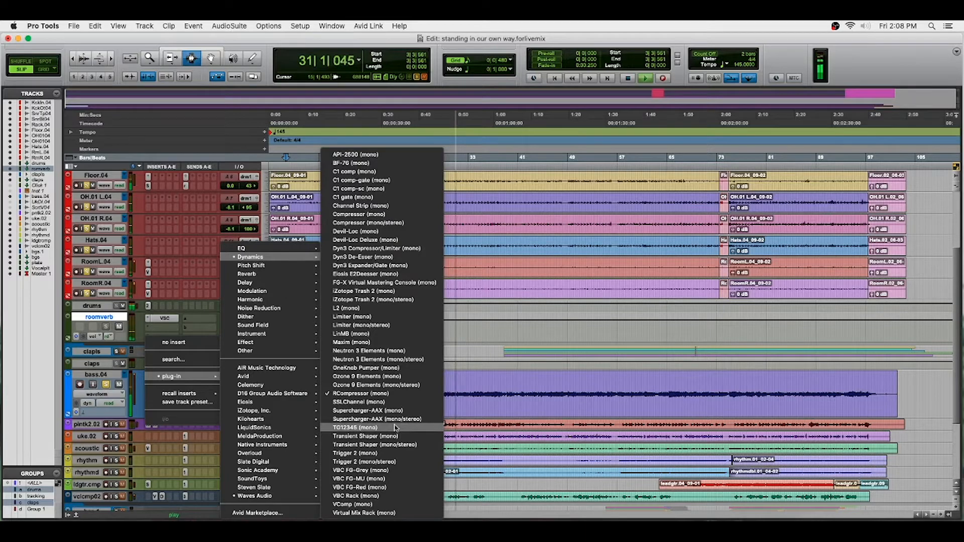
key(Escape)
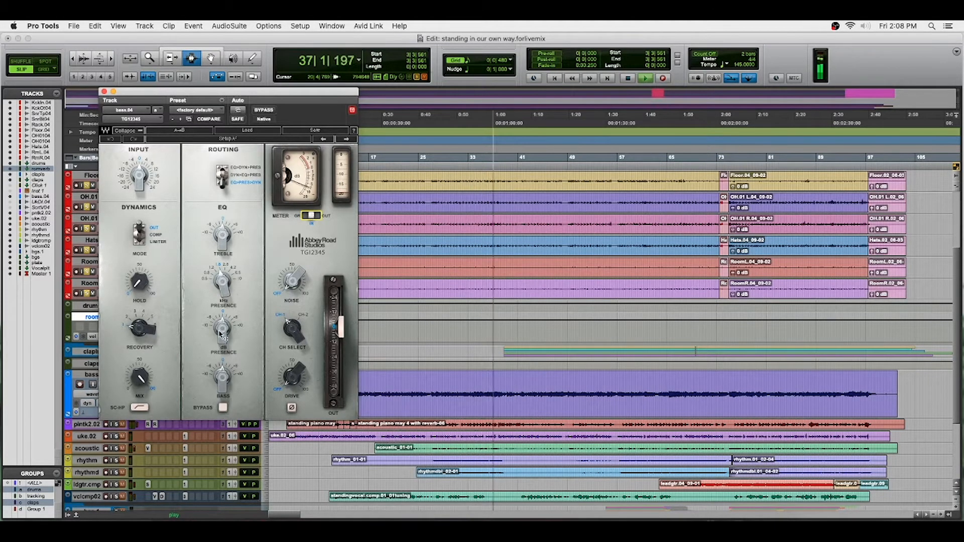
Step: On the TG12345, set the dynamics mode to COMP and the meter to GR, adjust the Bass EQ, and close the plug-in
click(315, 216)
click(312, 216)
click(141, 235)
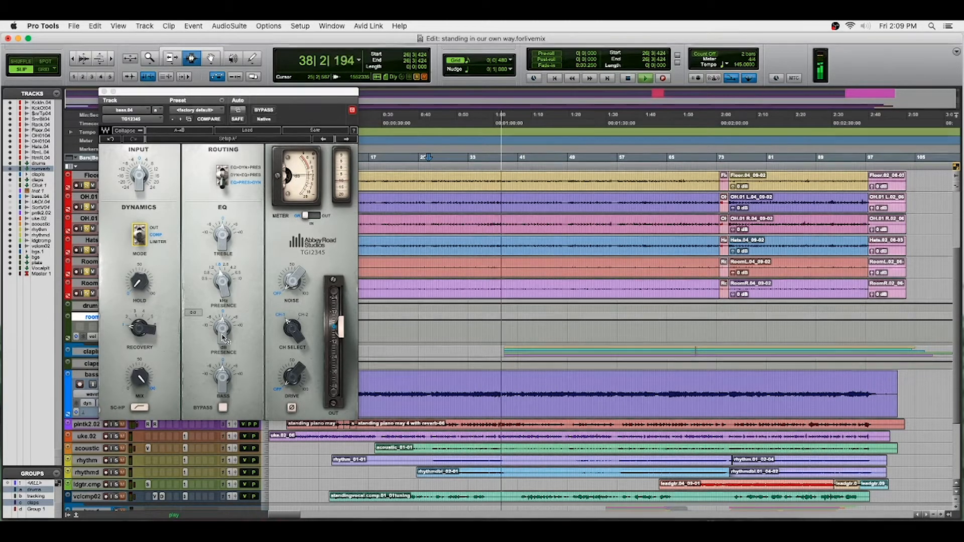
mouse_move(224, 383)
mouse_down()
mouse_move(224, 338)
mouse_move(224, 368)
mouse_up()
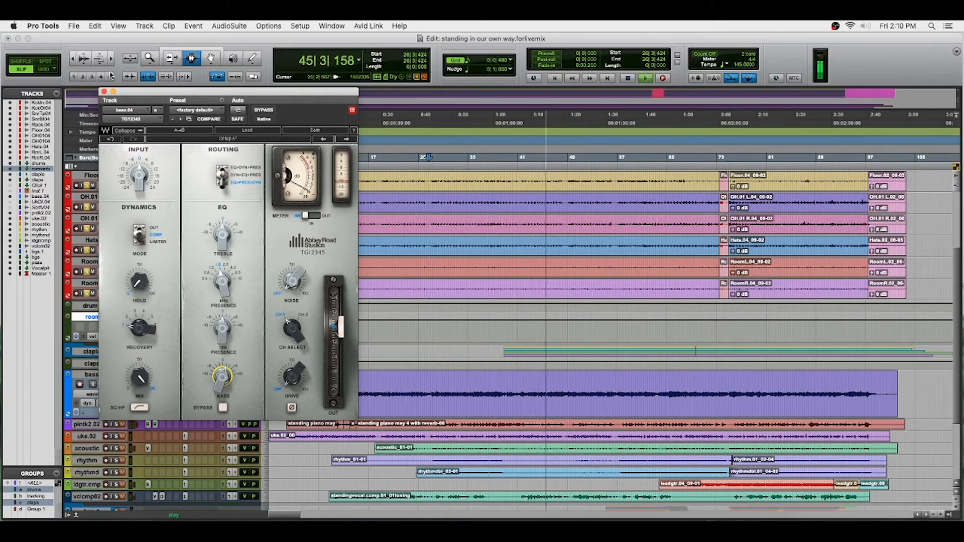
click(104, 91)
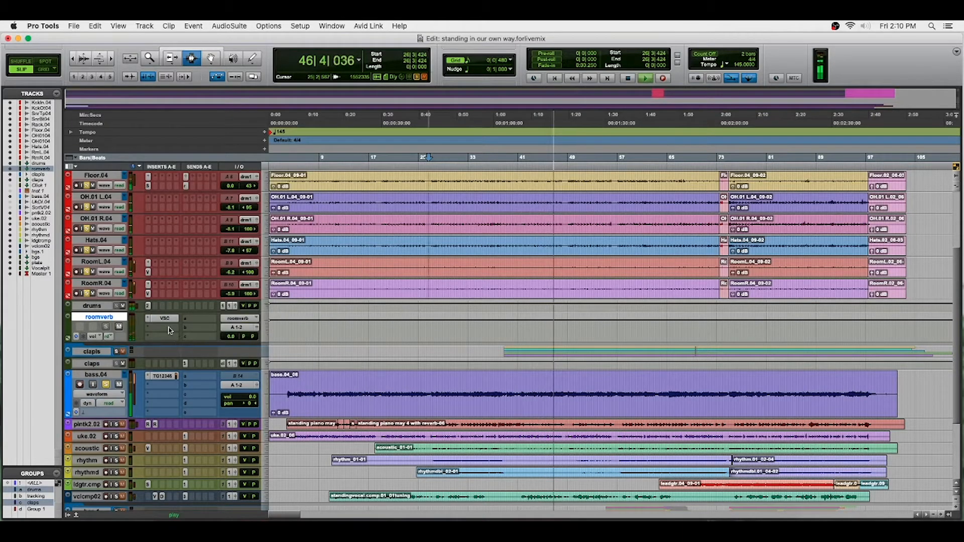
Step: Insert the mono Inf EQ plug-in in the second insert slot of bass.04
click(163, 386)
mouse_move(180, 389)
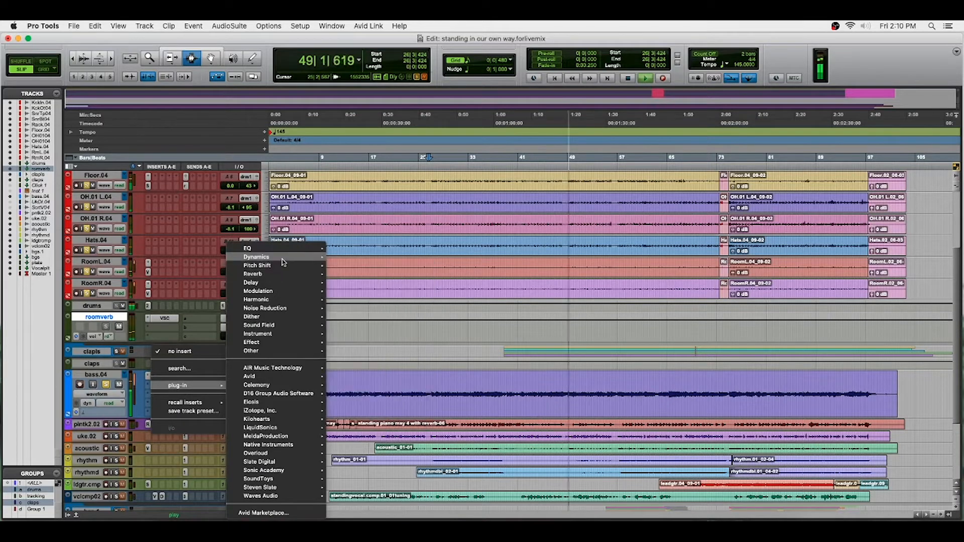
mouse_move(284, 252)
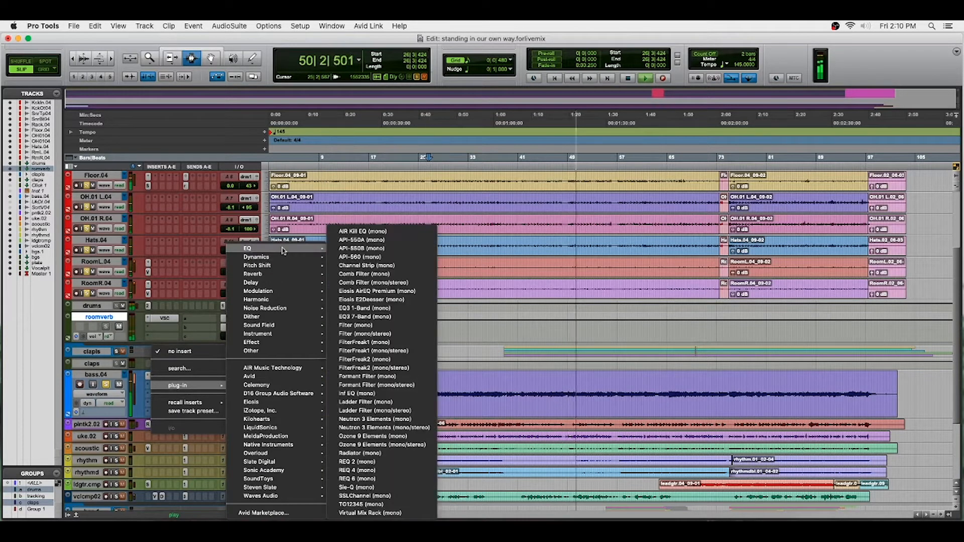
click(368, 394)
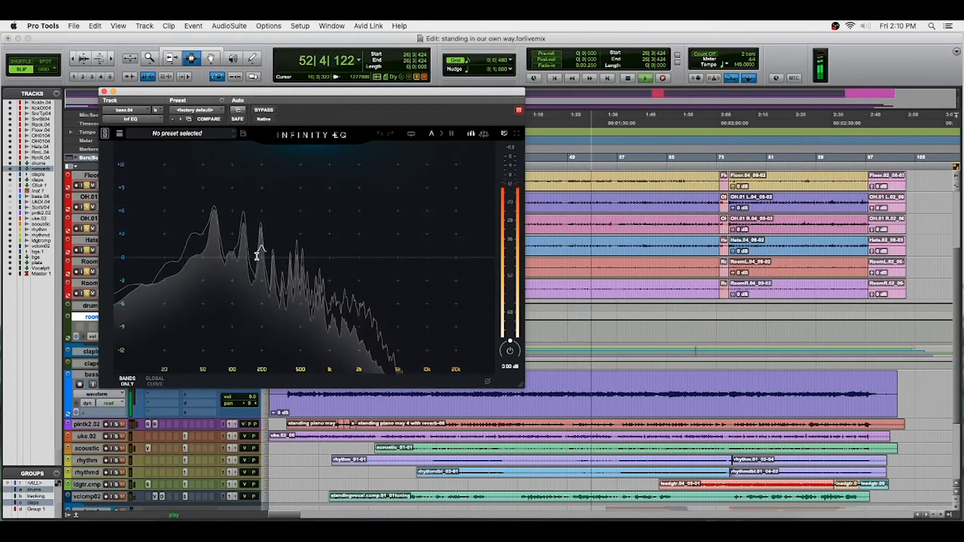
Step: Add a bell cut of -3.05 dB at 370 Hz on the bass EQ, narrow its bandwidth, and close the plug-in
double_click(285, 260)
drag(284, 261, 288, 282)
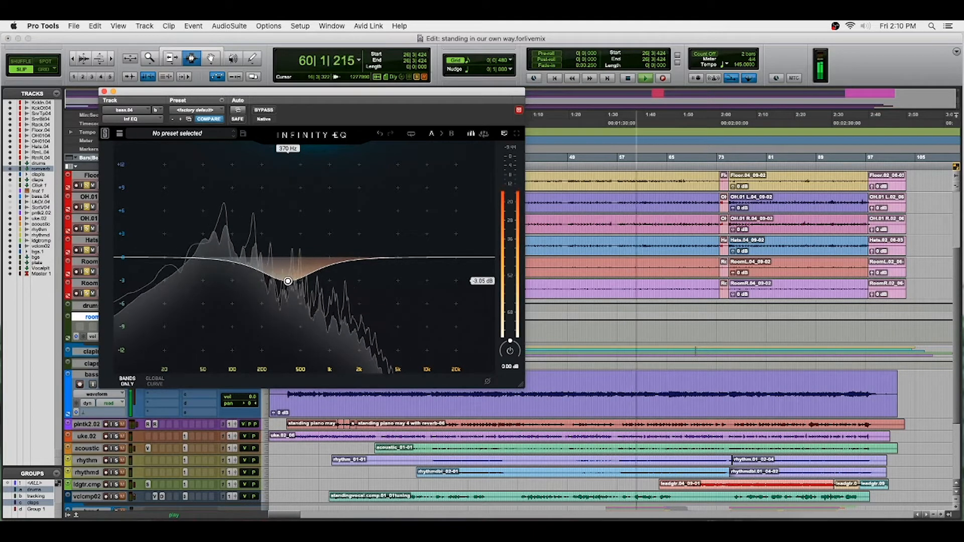
mouse_move(288, 282)
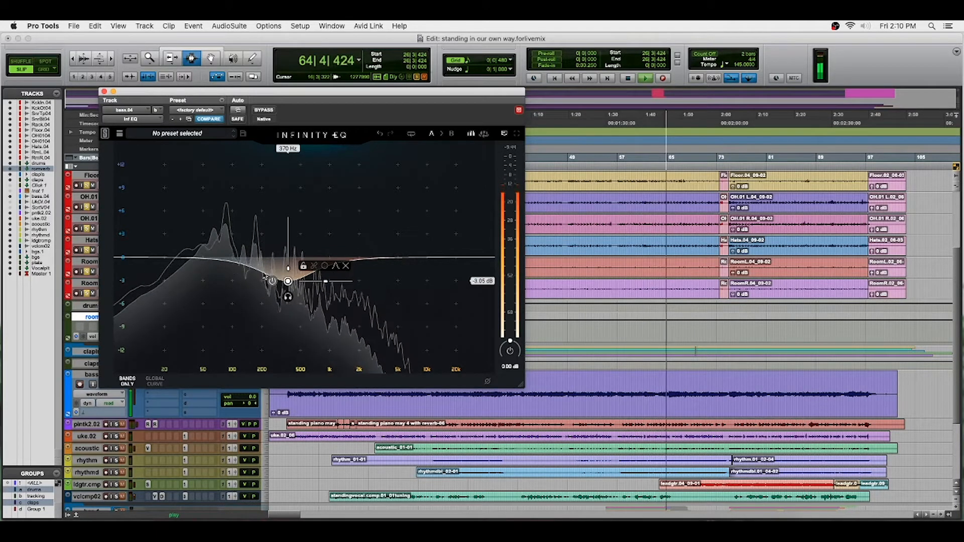
drag(325, 282, 315, 282)
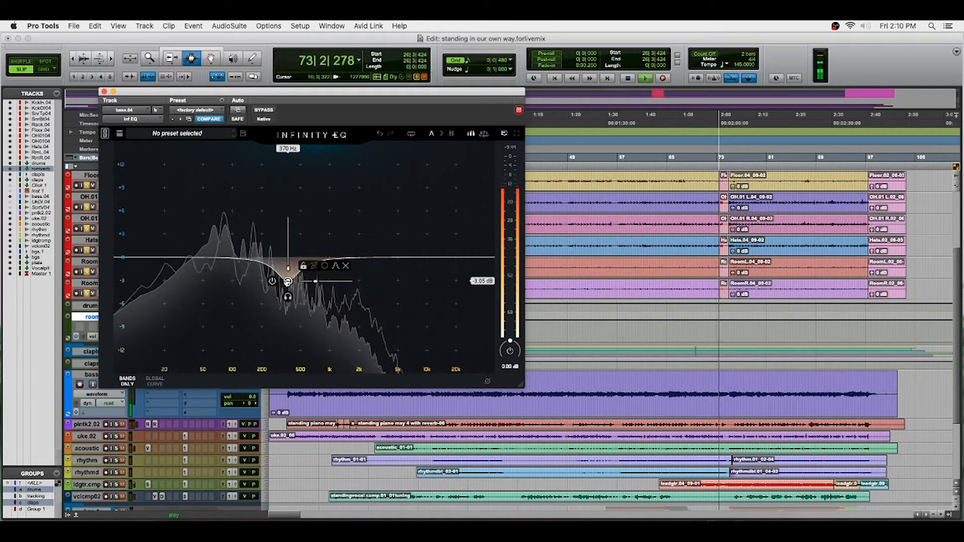
click(104, 92)
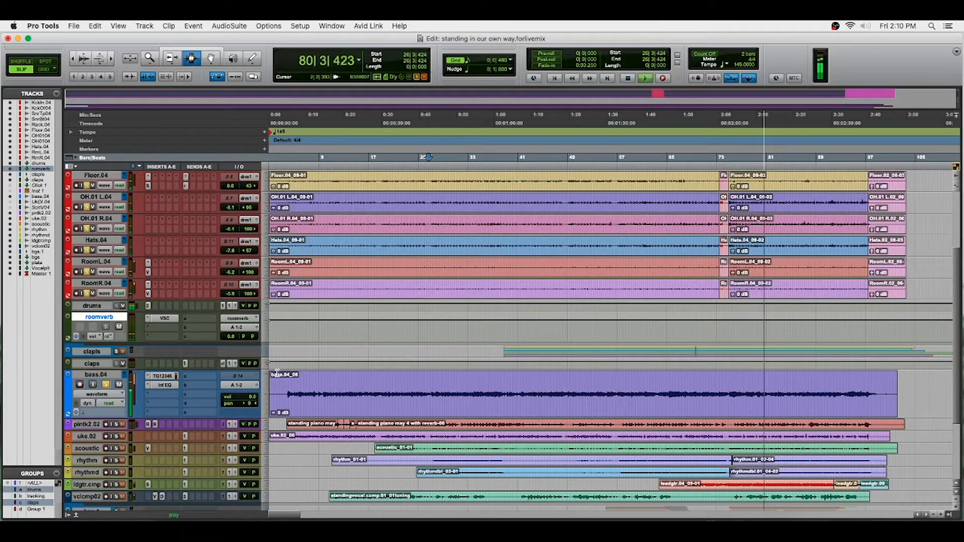
Step: In the Mix window, lower the bass.04 volume to -2.2 dB and toggle the mute on pianotk2.02
key(super+equal)
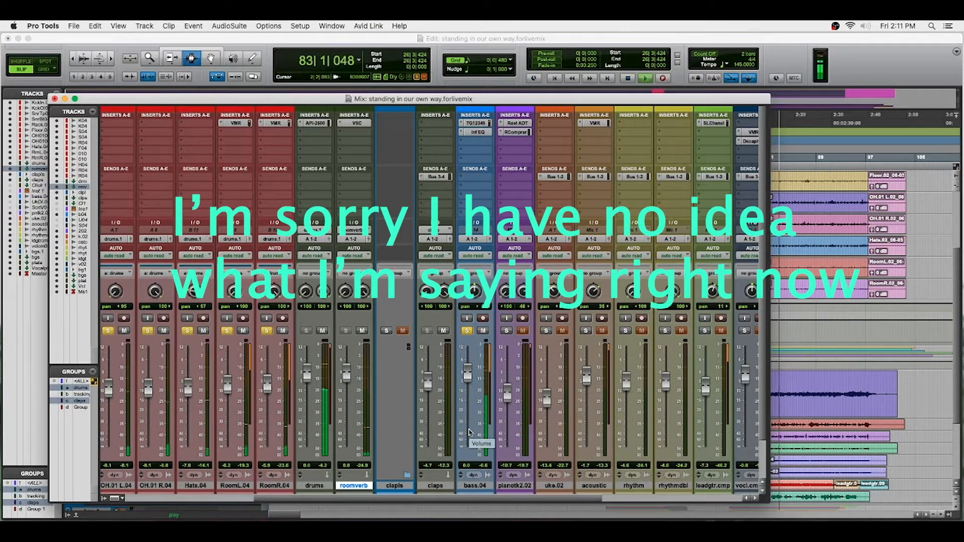
scroll(471, 450, right, 1)
drag(429, 374, 429, 378)
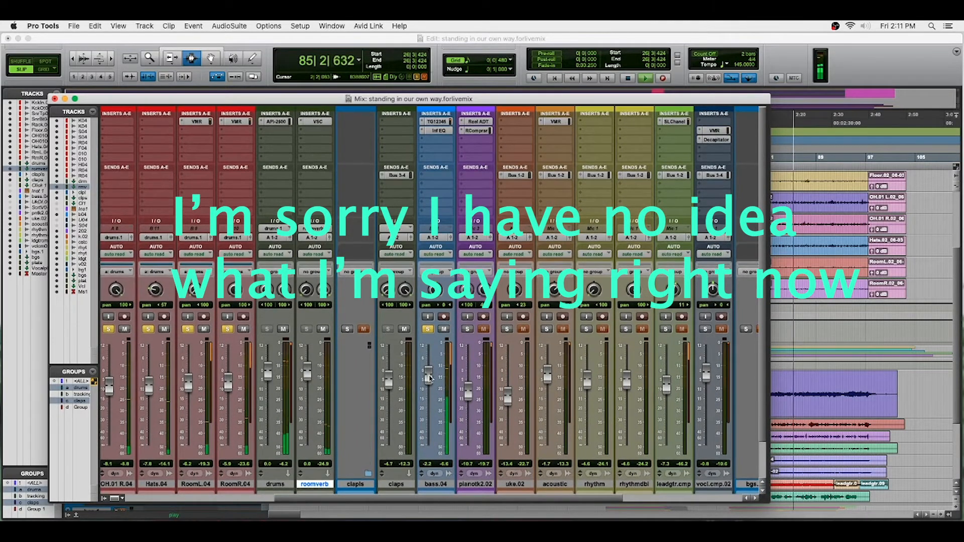
scroll(430, 378, down, 1)
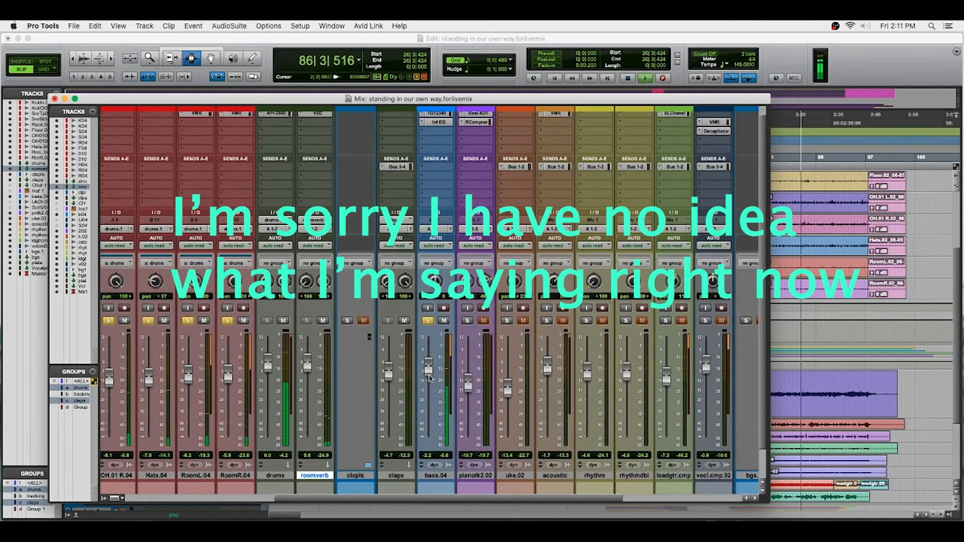
click(482, 320)
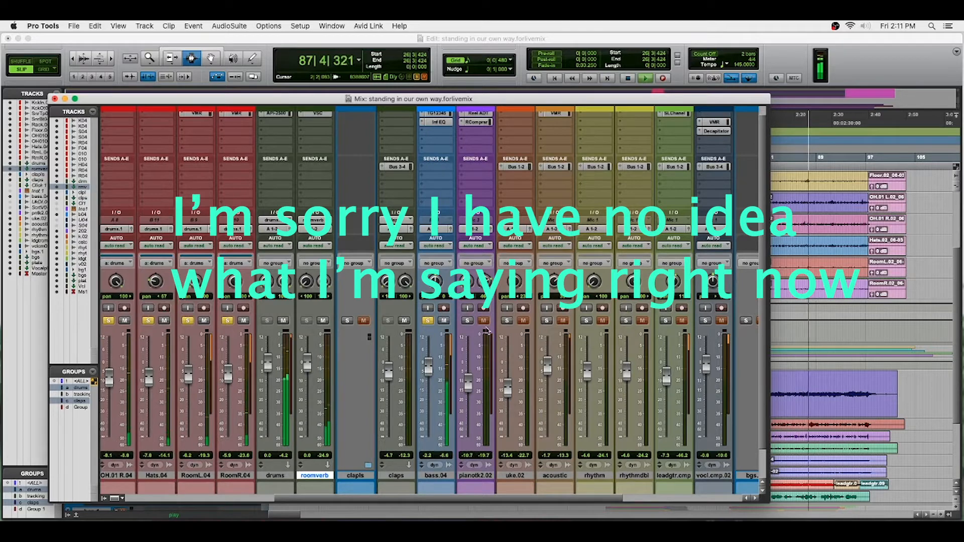
Step: Listen to the mix from bar 3 with uke.02 soloed and look over the remaining tracks in the Edit window
key(space)
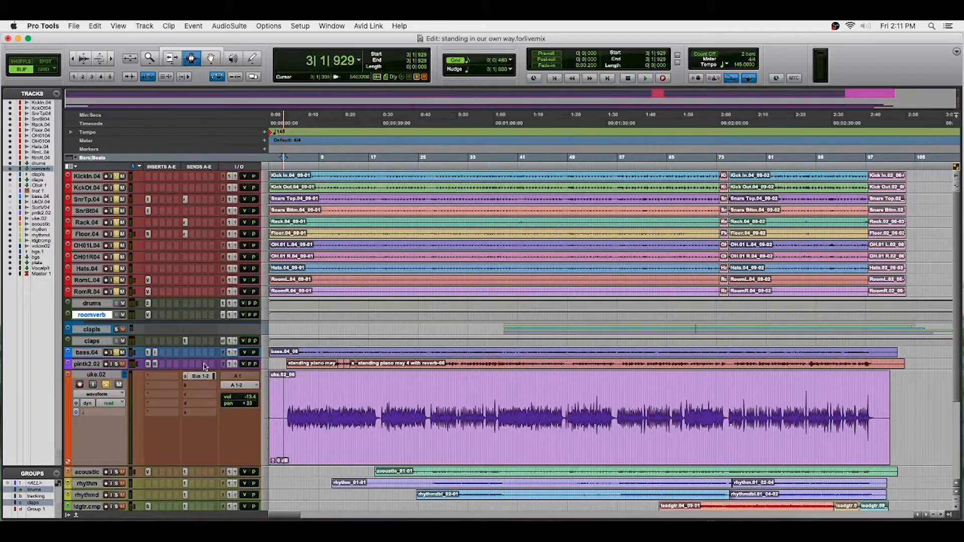
scroll(216, 383, down, 5)
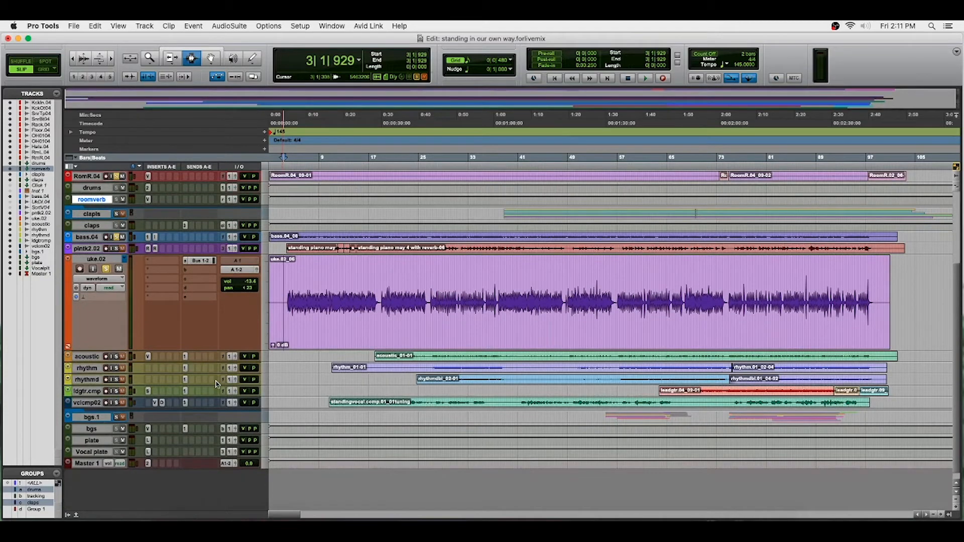
scroll(216, 384, up, 5)
key(space)
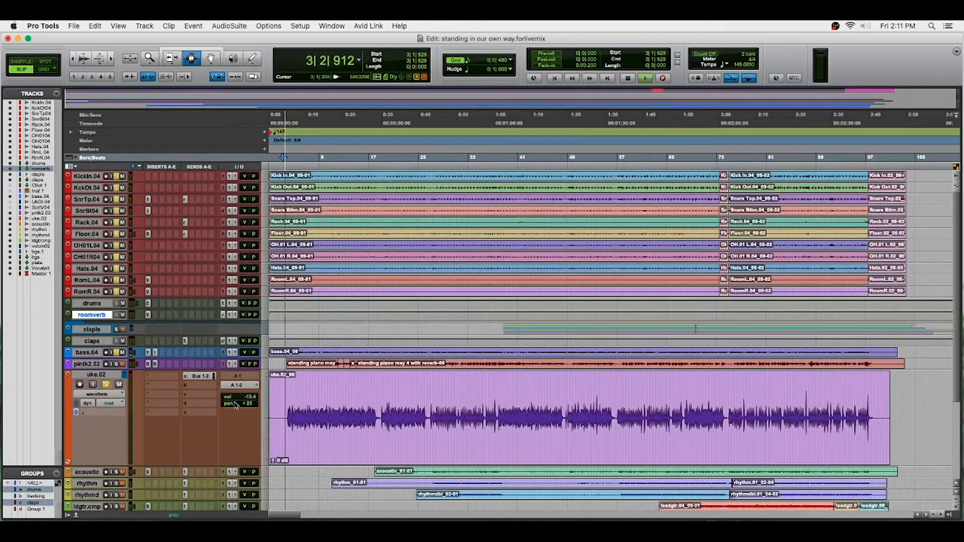
key(space)
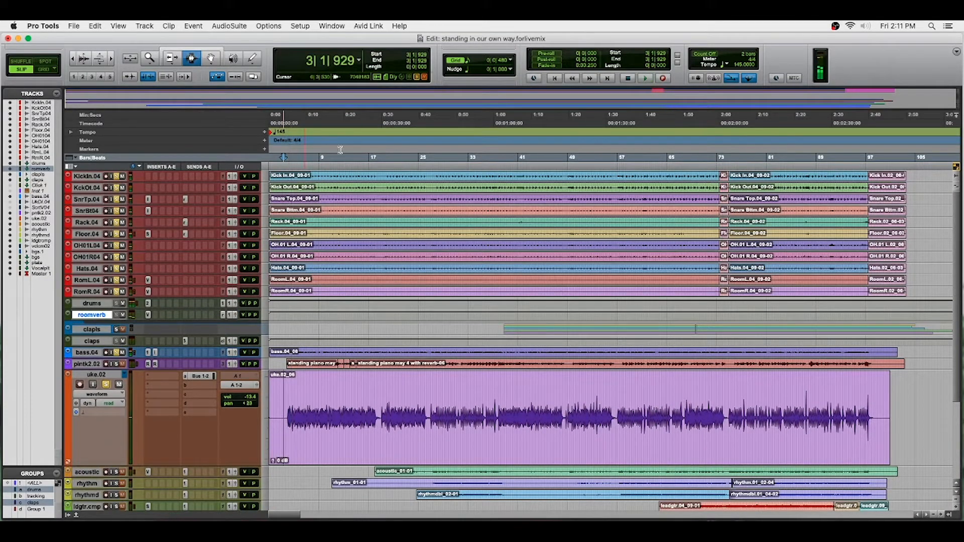
key(space)
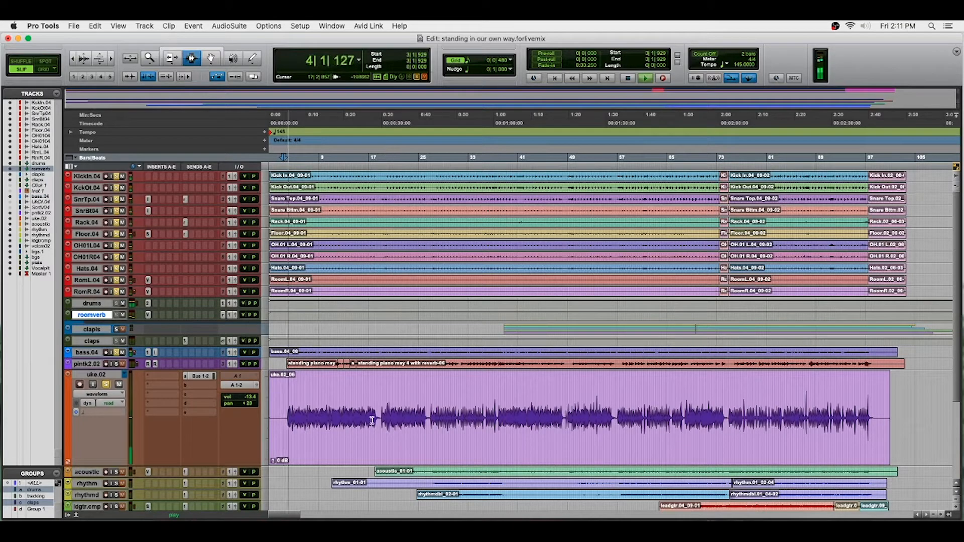
Step: Trim the start of the bass.04 clip to just before bar 4, and play the song from bar 3
click(283, 351)
key(t)
key(t)
key(t)
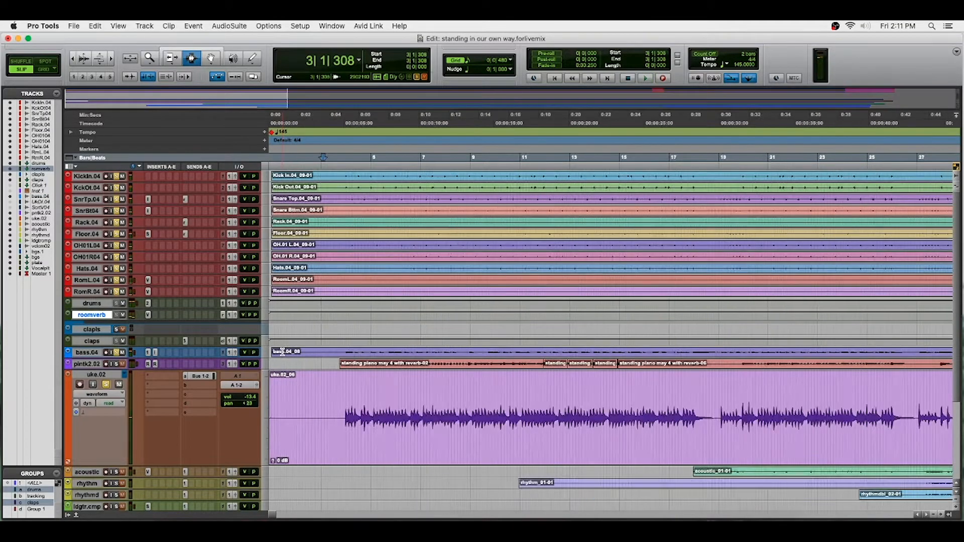
key(F6)
drag(282, 353, 415, 362)
key(F7)
click(398, 354)
key(space)
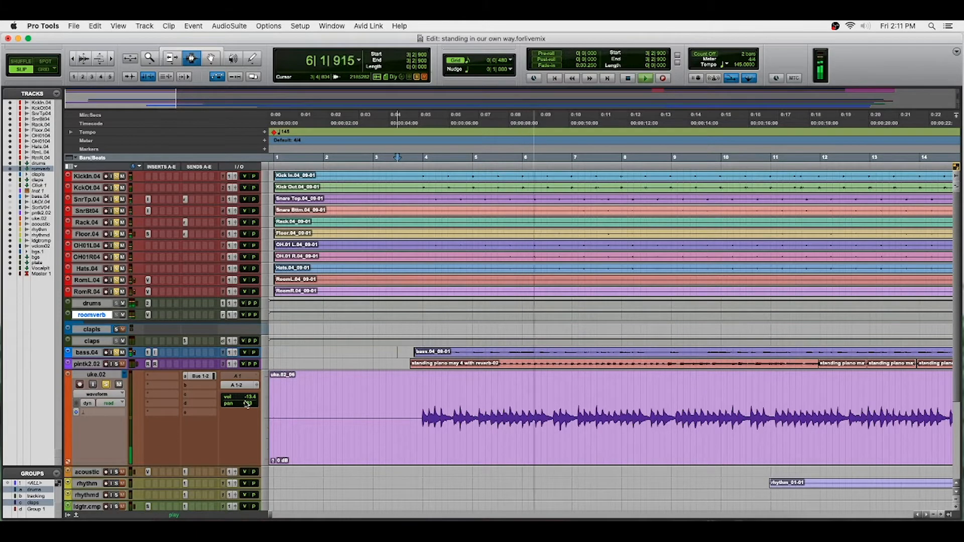
Step: Insert the mono SSLChannel dynamics plug-in in the first insert slot of uke.02
click(162, 377)
mouse_move(213, 382)
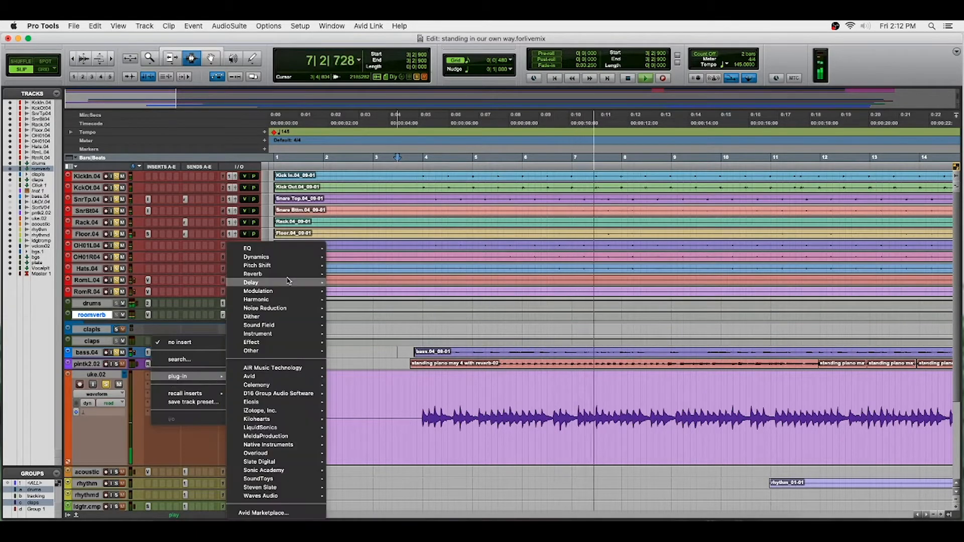
mouse_move(292, 257)
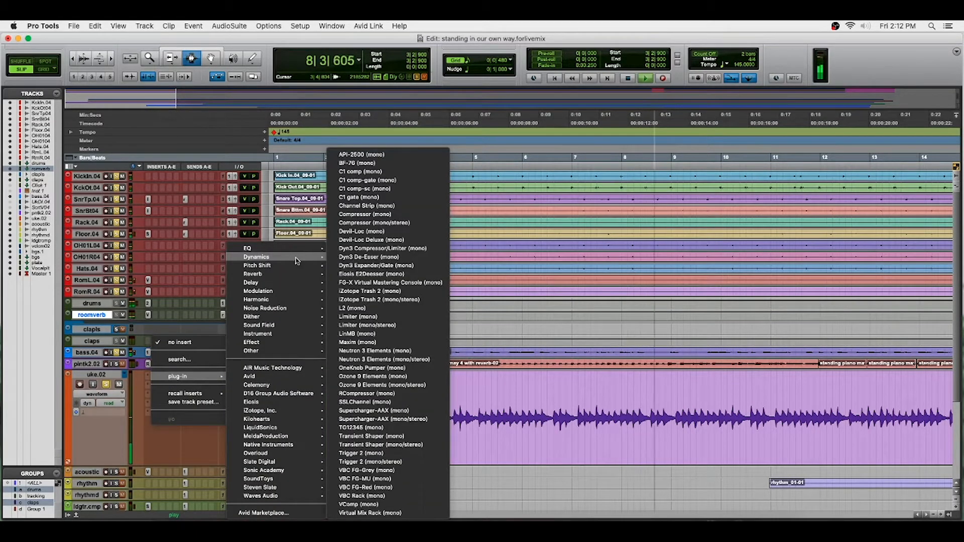
click(401, 402)
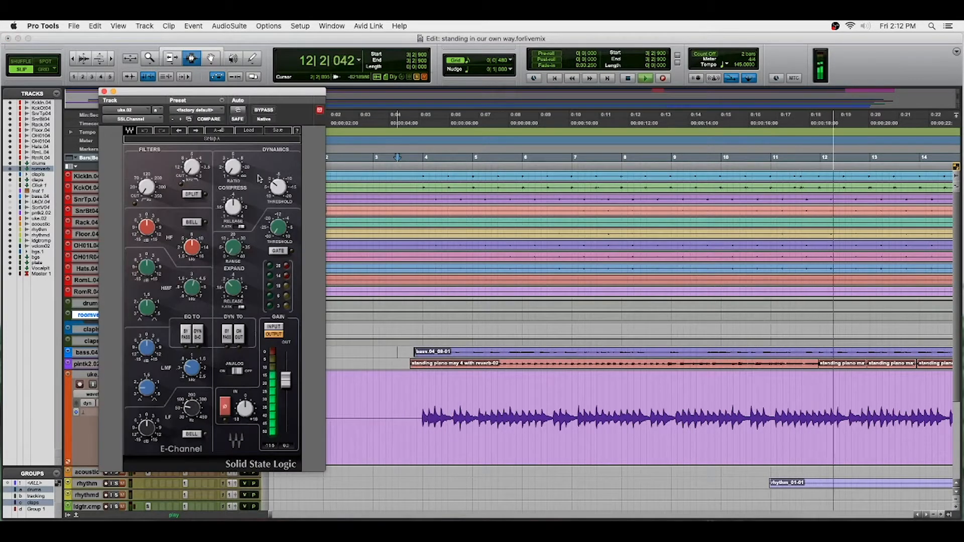
Step: On the uke.02 SSLChannel, raise the compressor ratio and adjust its release and threshold
drag(234, 167, 234, 157)
drag(233, 207, 233, 206)
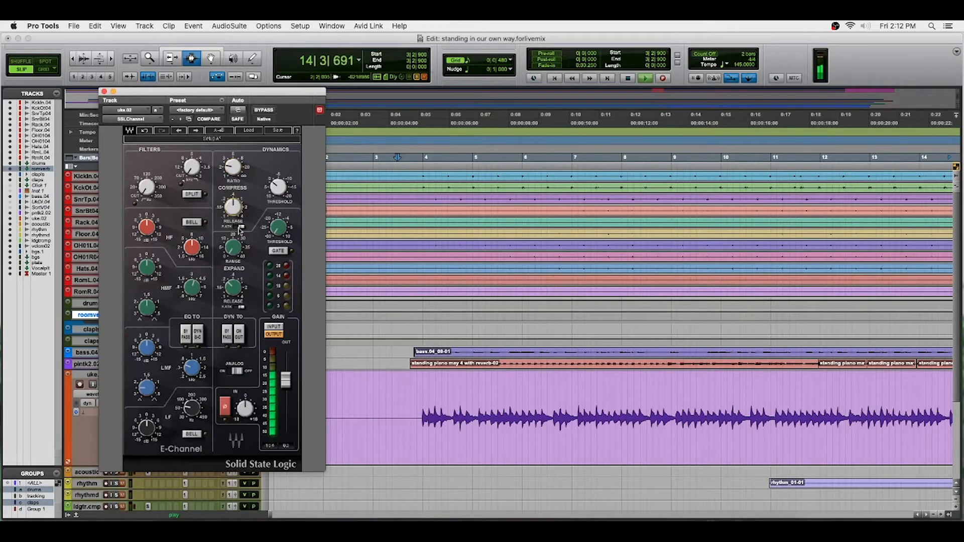
click(278, 187)
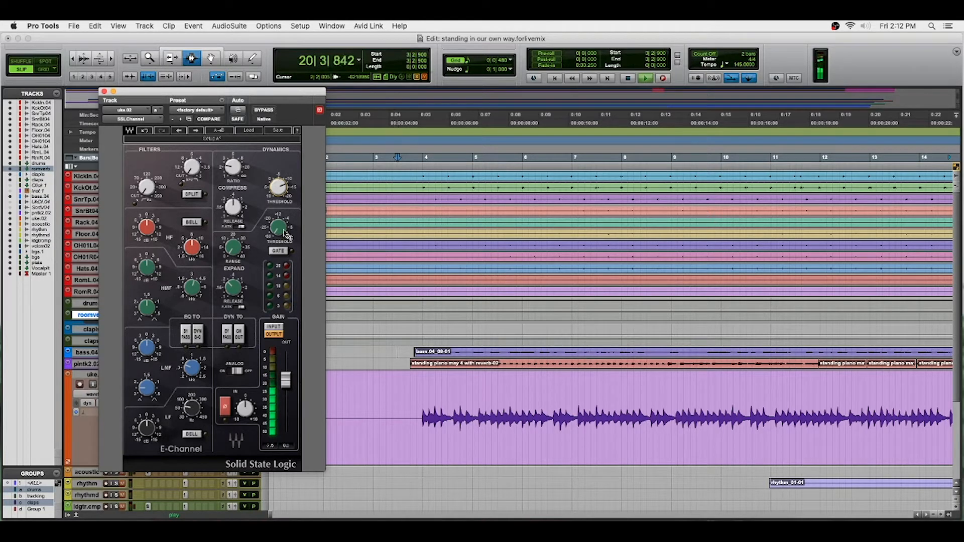
Step: Engage the low-cut filter and adjust the HMF band's frequency and gain on the uke.02 SSLChannel, and close the plug-in
drag(141, 187, 141, 184)
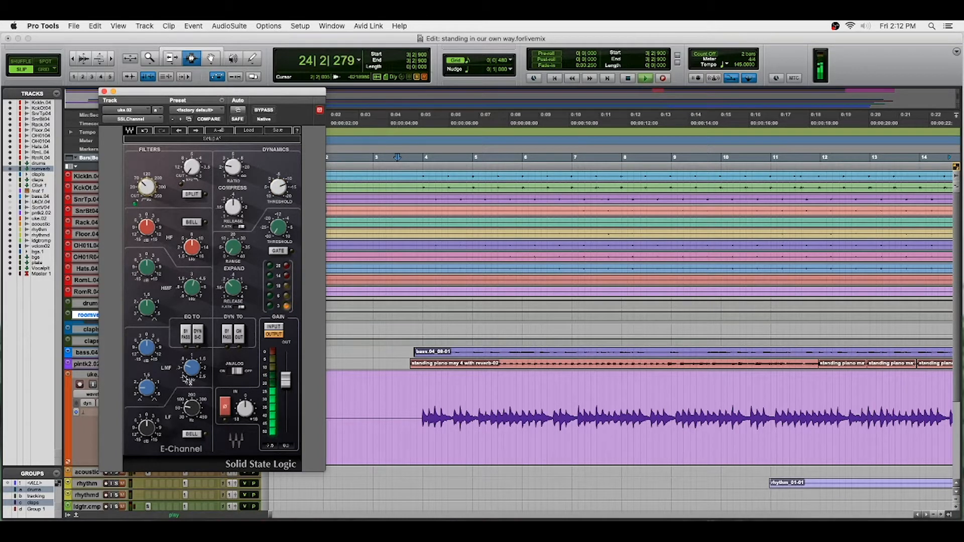
click(182, 369)
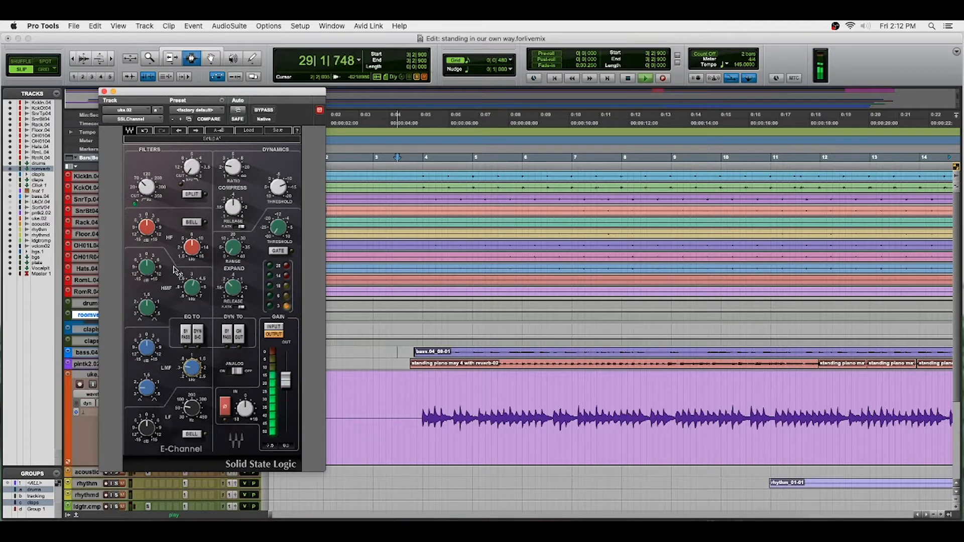
click(196, 293)
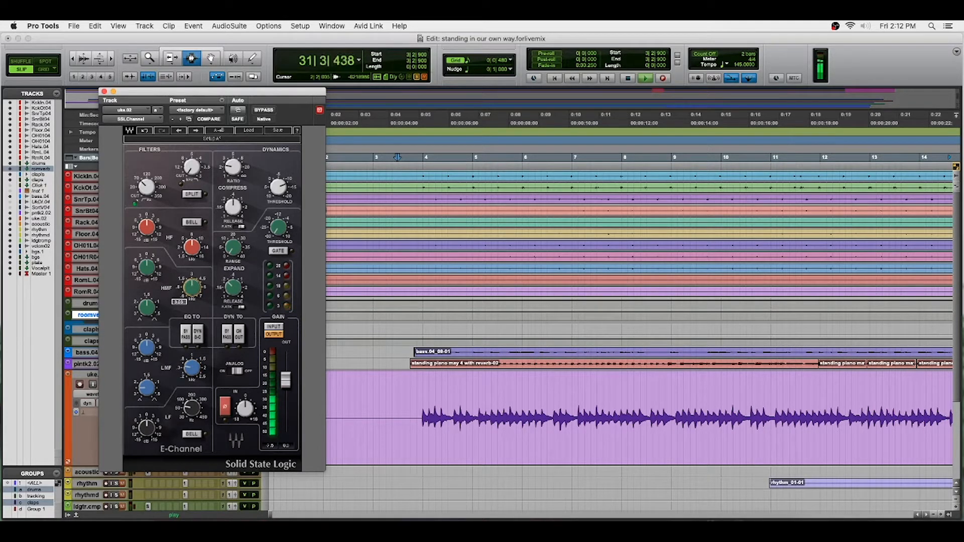
click(193, 288)
drag(147, 268, 146, 272)
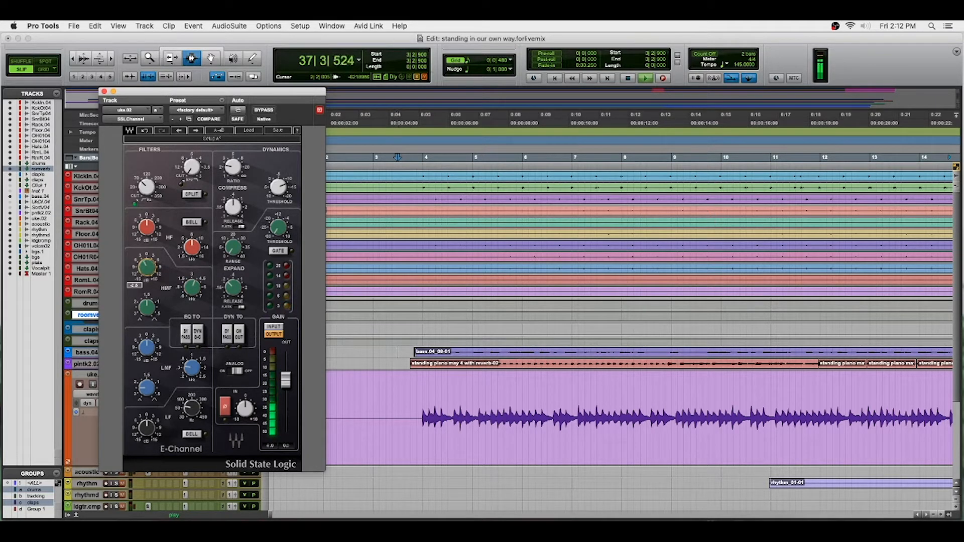
mouse_move(243, 257)
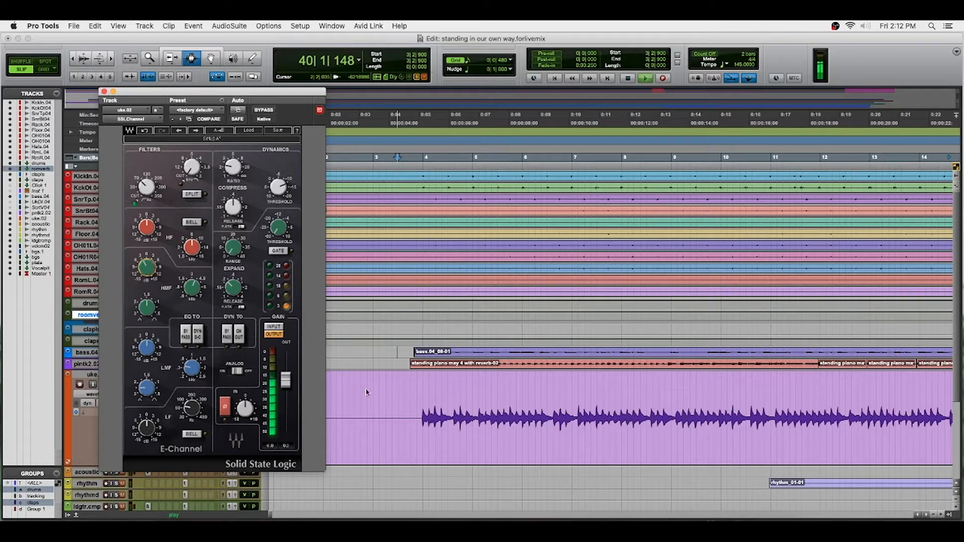
click(104, 92)
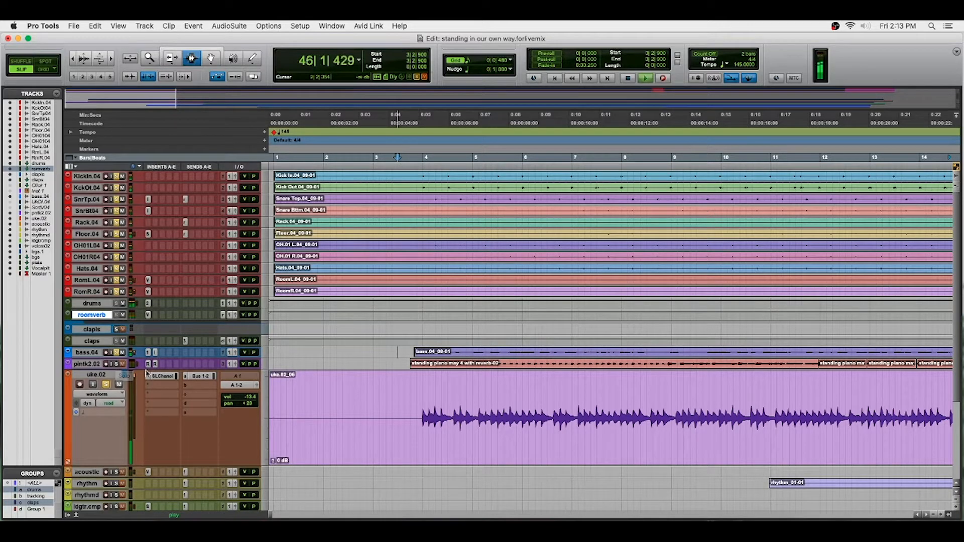
click(160, 378)
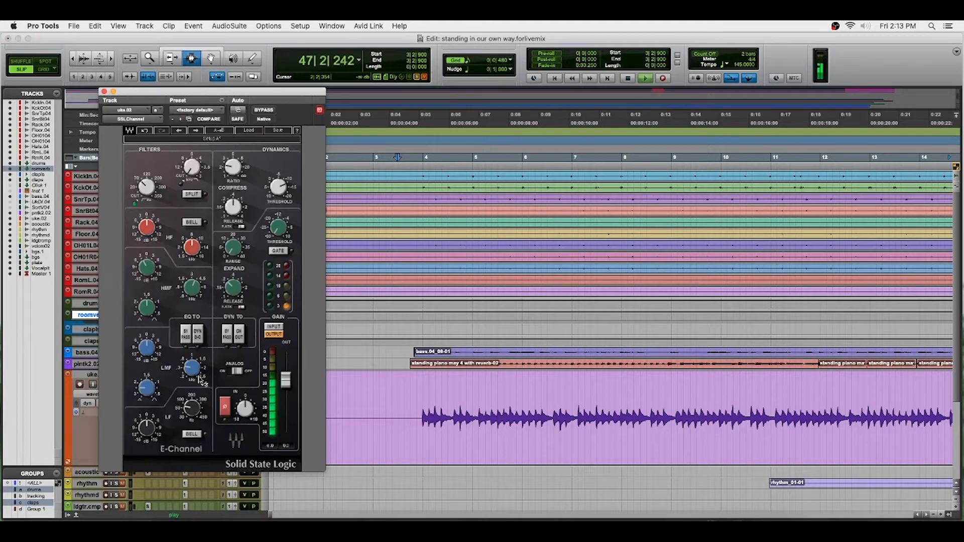
click(102, 92)
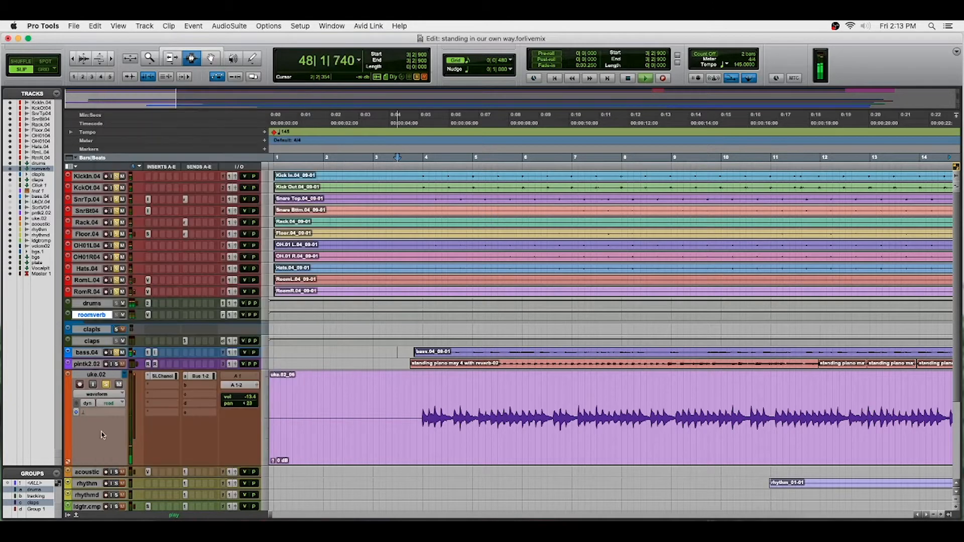
Step: Check the Bus 1-2 send of uke.02 and raise the track volume to -11.4 dB
click(198, 378)
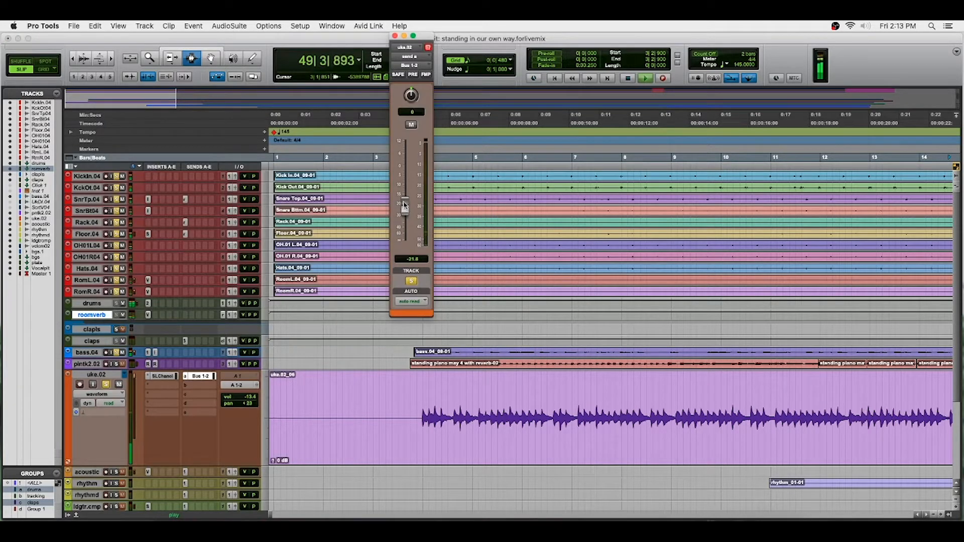
click(395, 35)
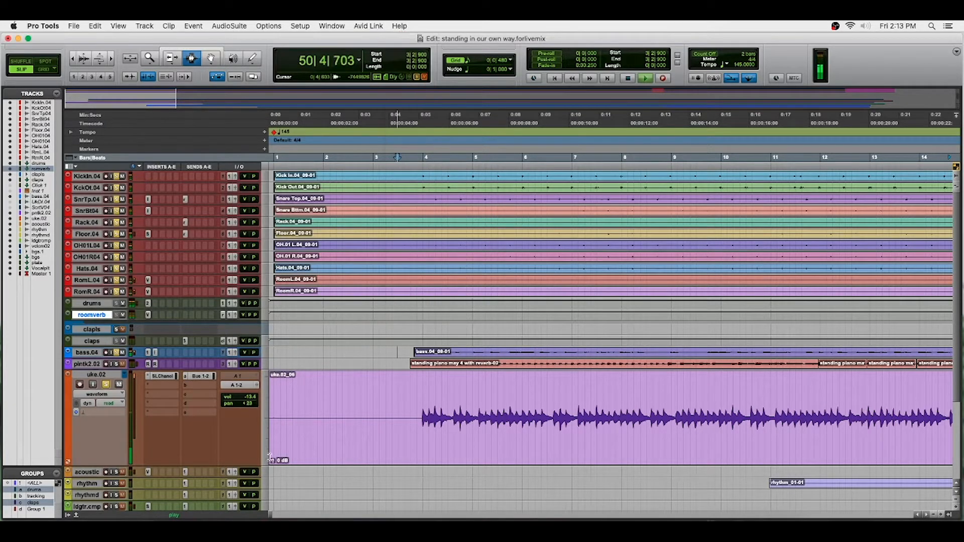
click(247, 400)
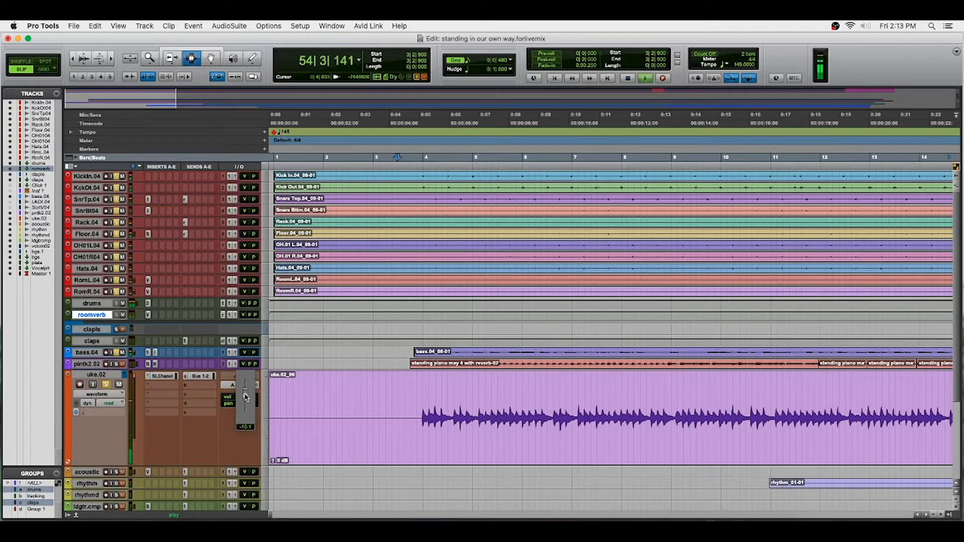
drag(246, 398, 247, 399)
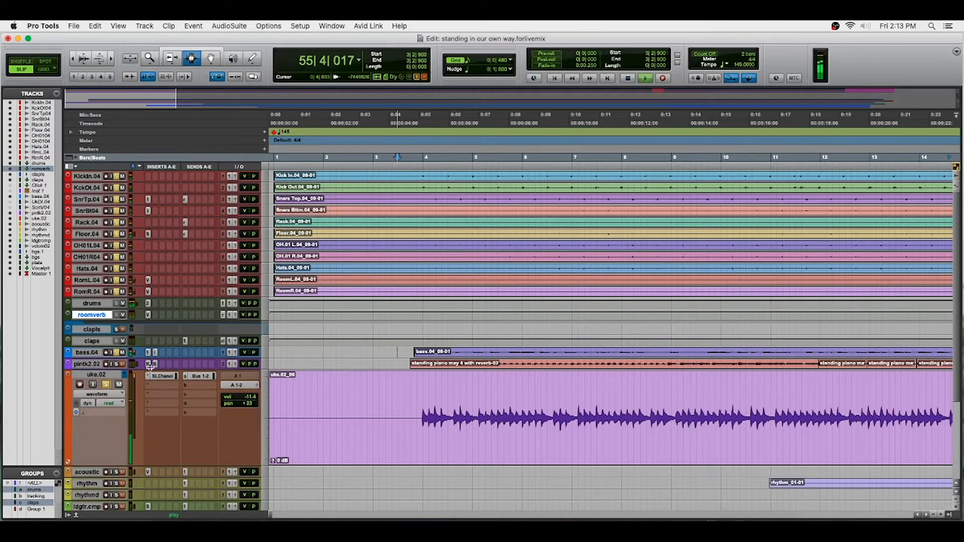
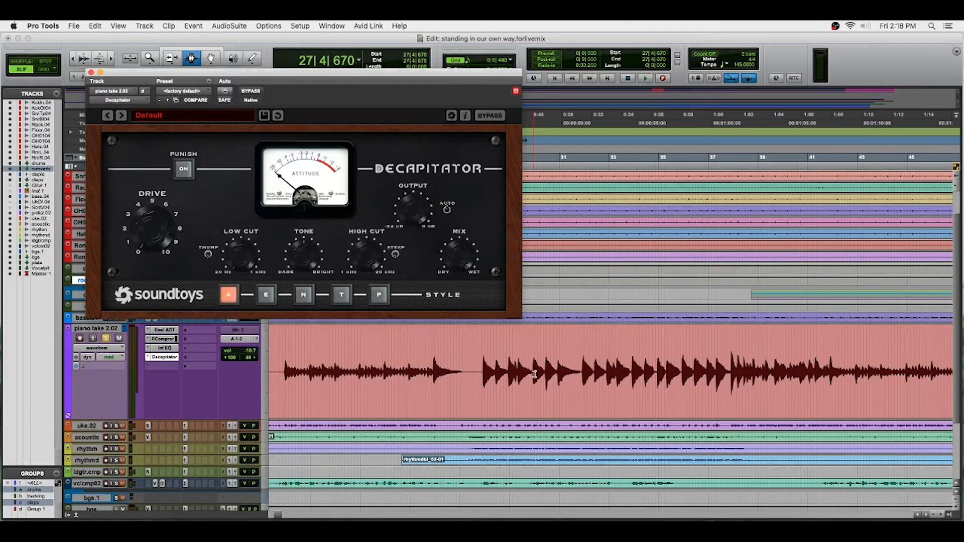
Step: Play the piano from bar 27 and review the Reel ADT and Decapitator plug-ins on piano take 2.02
key(space)
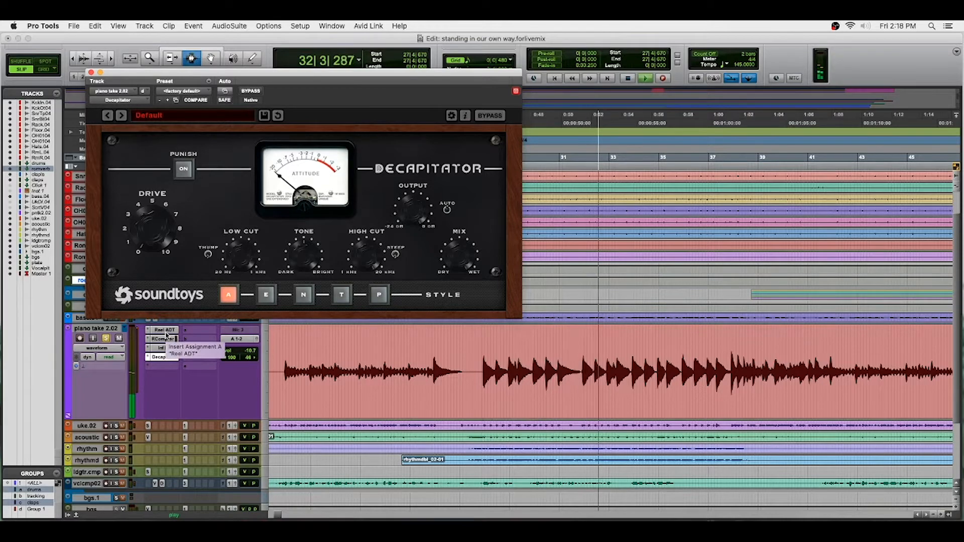
click(165, 331)
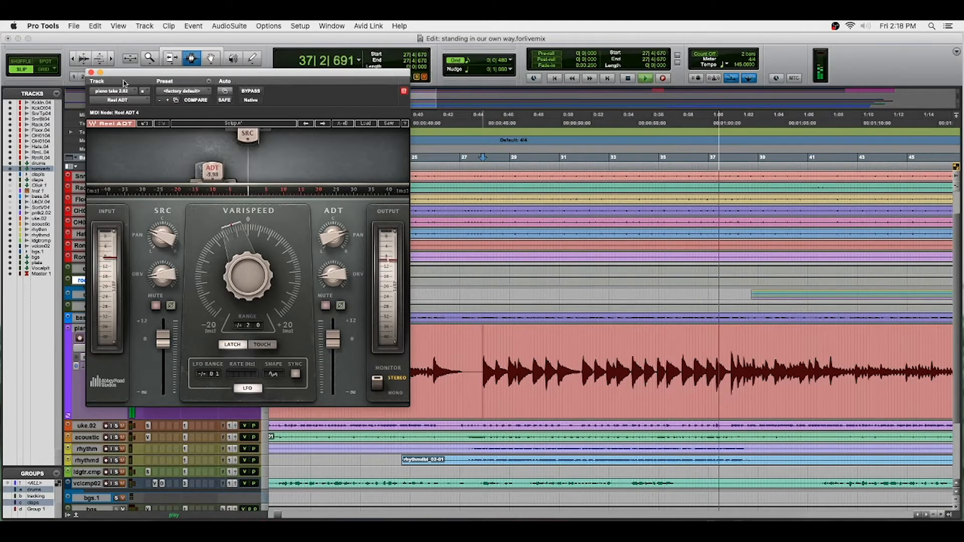
click(91, 73)
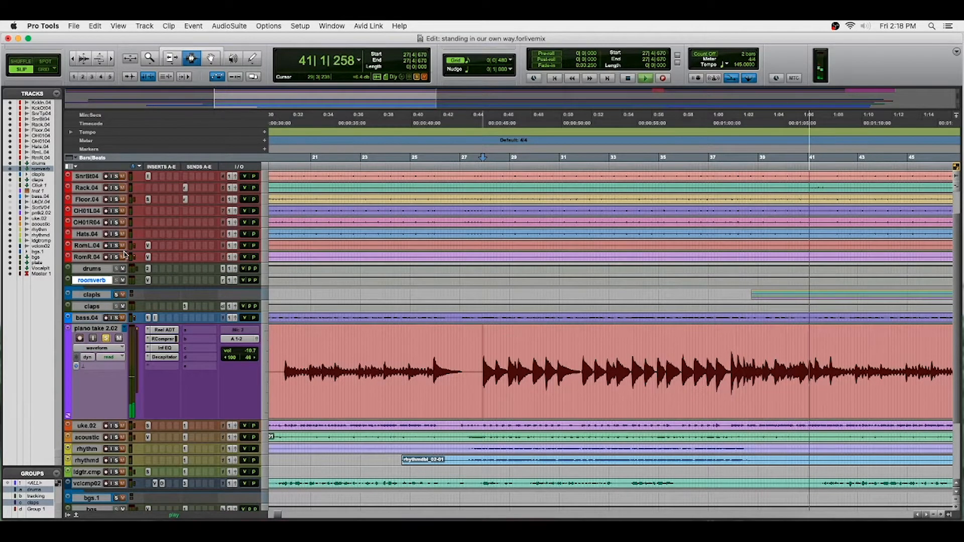
click(164, 357)
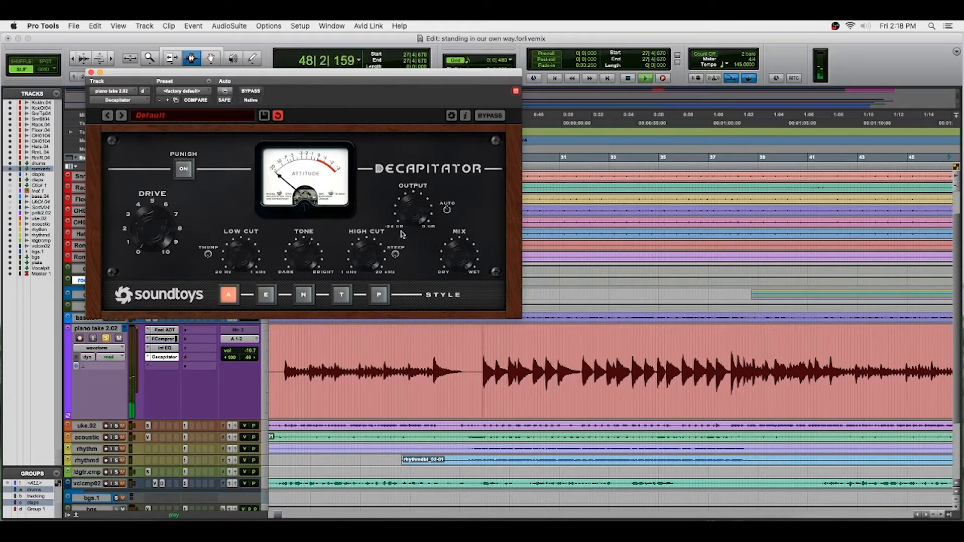
click(91, 72)
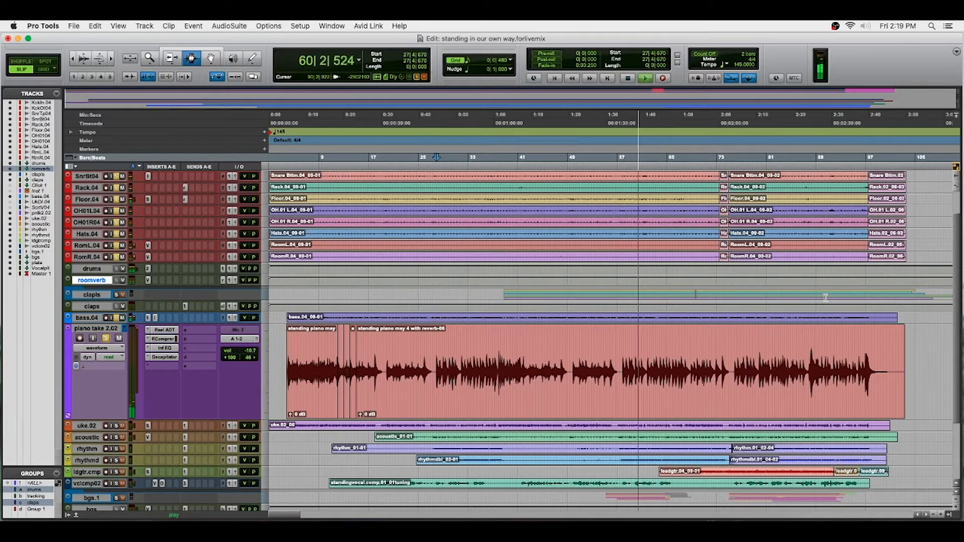
Step: Play the song from bar 49 with clapls soloed, and increase the height of the clapls track
key(space)
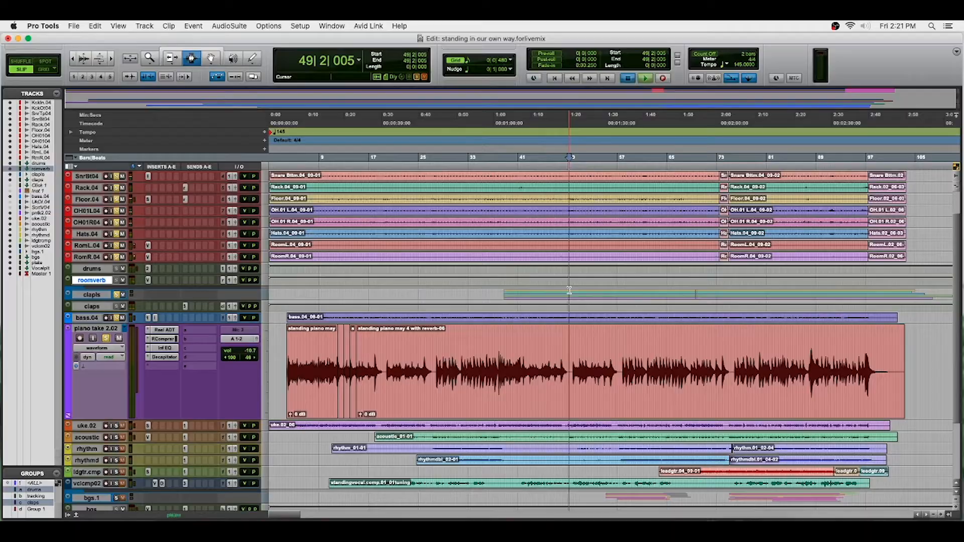
key(space)
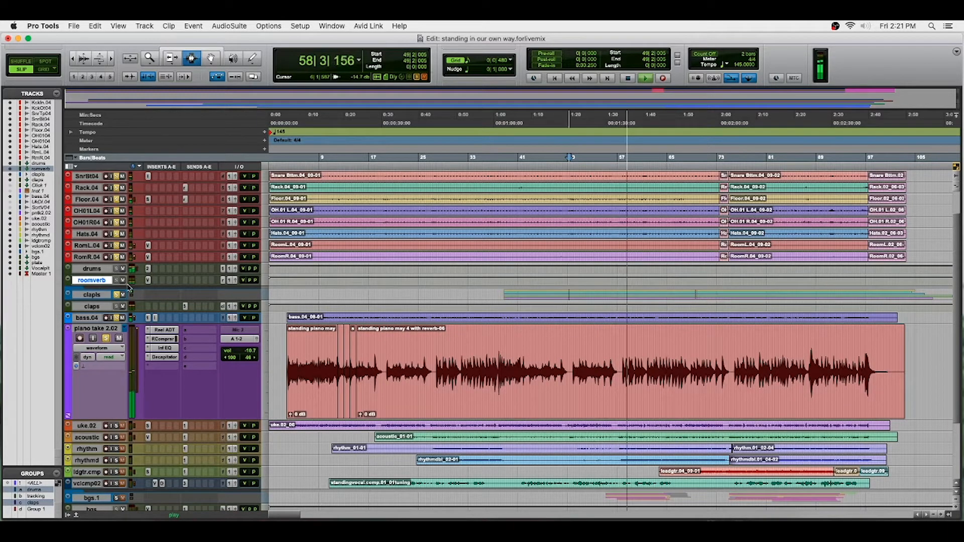
right_click(86, 289)
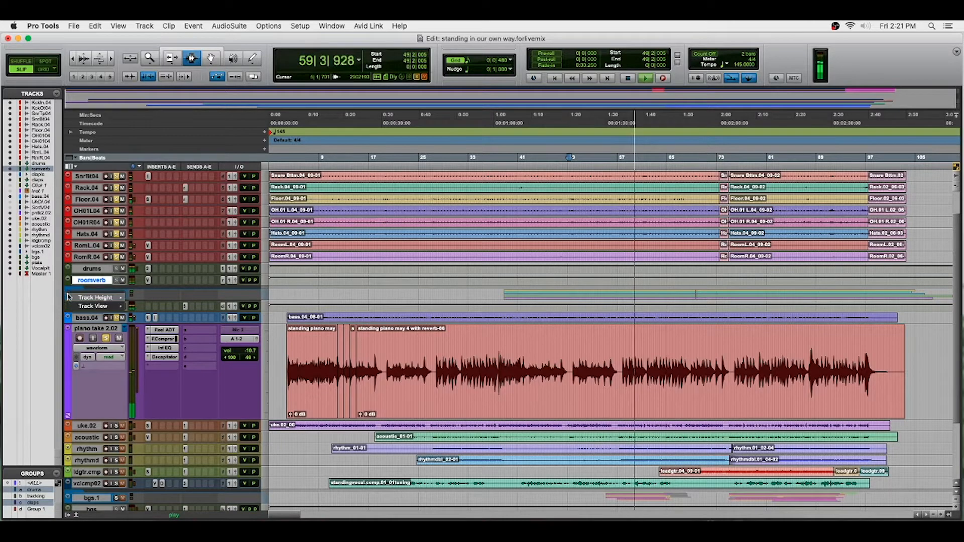
click(314, 289)
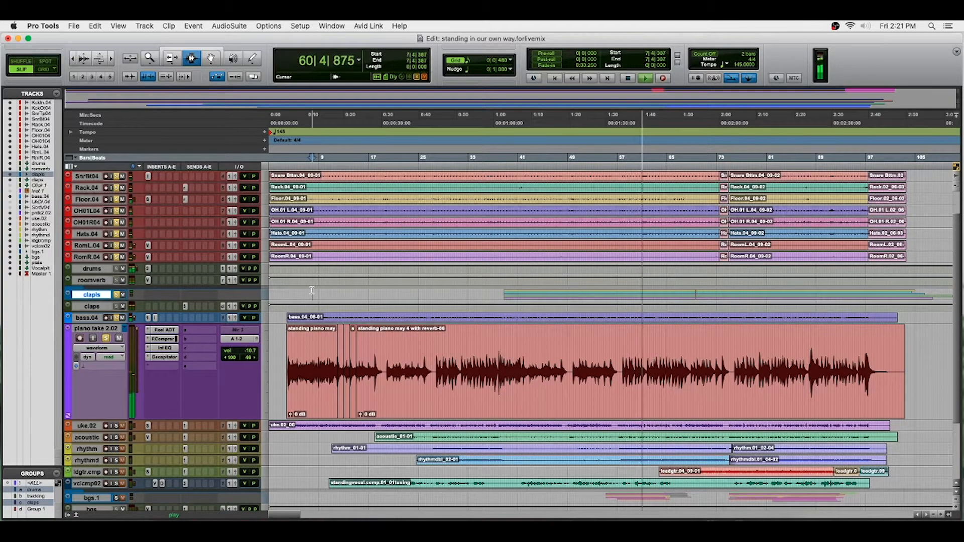
key(ctrl+Up)
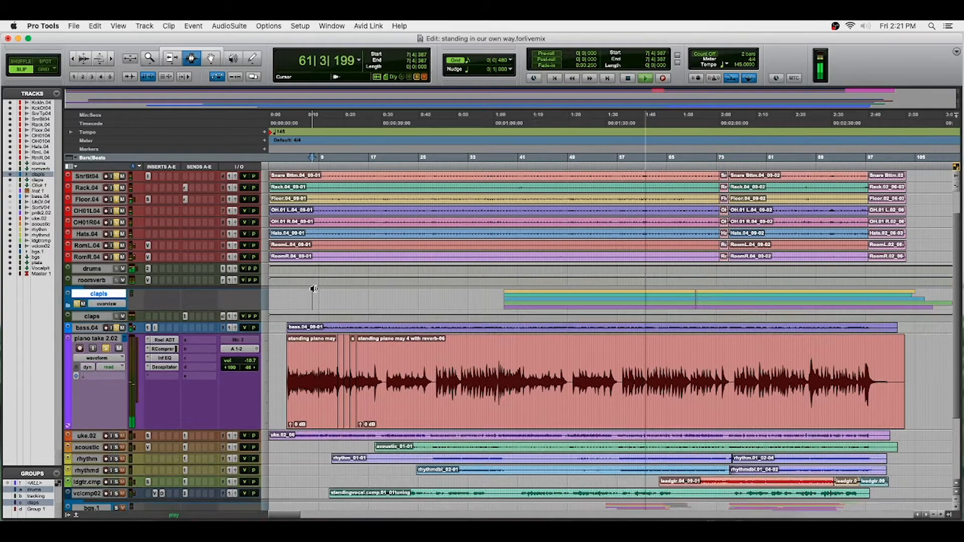
Step: Expand the clapls folder track, review the Compressor plug-in on clap1 during playback, close it and stop playback
click(69, 307)
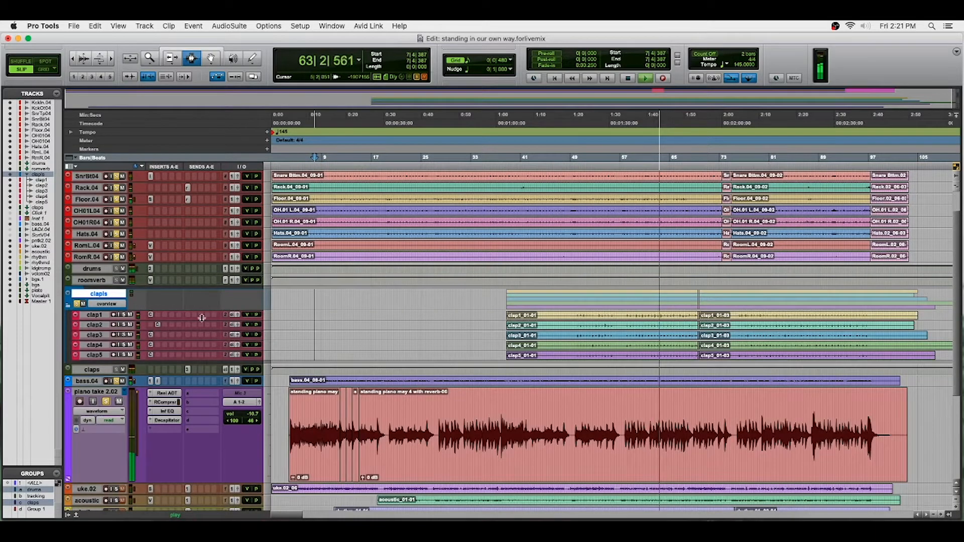
click(151, 315)
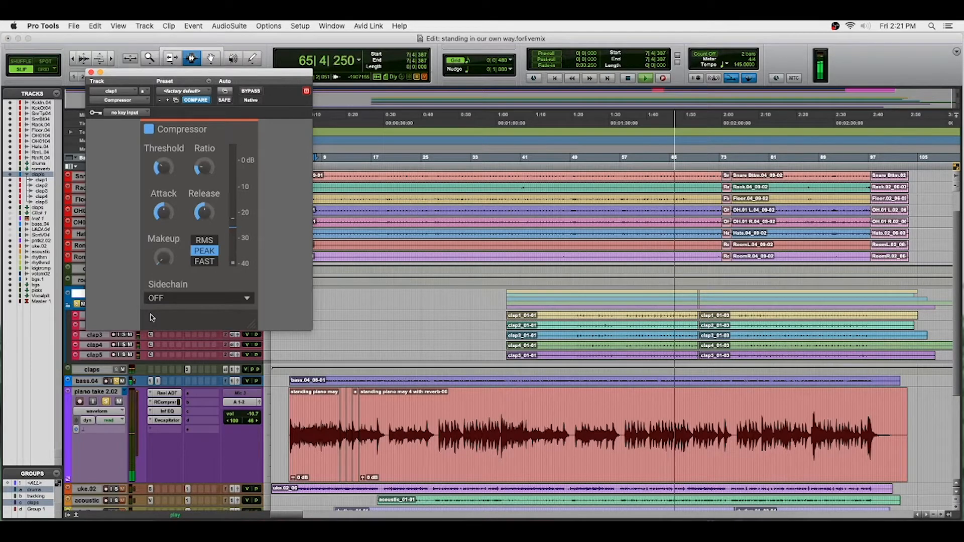
click(90, 72)
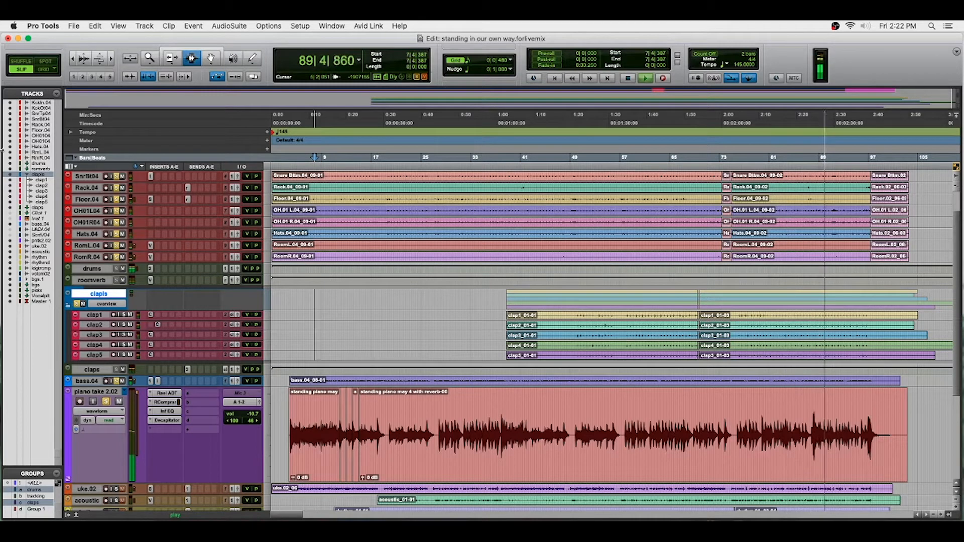
key(space)
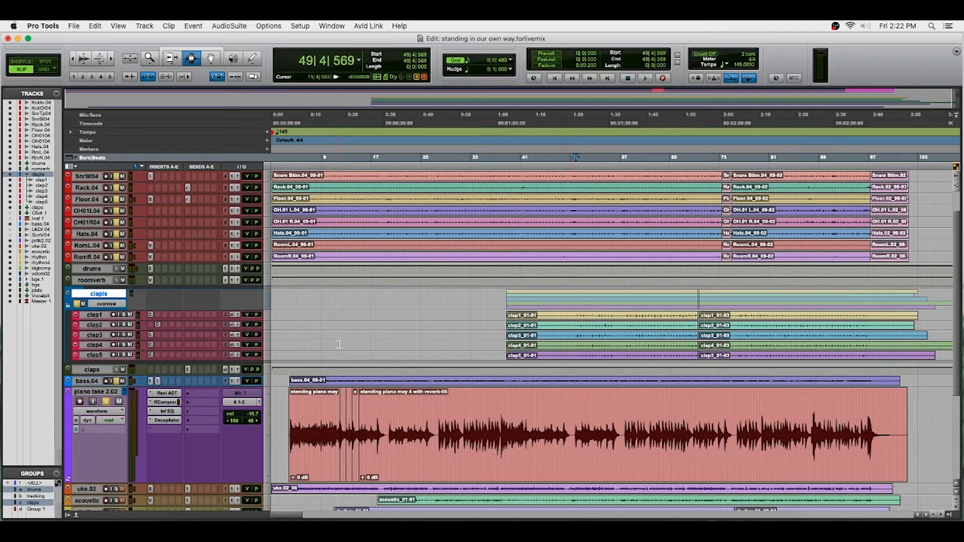
Step: Insert the multichannel LinMB (stereo) dynamics plug-in in the first insert slot of the claps track
scroll(339, 345, down, 1)
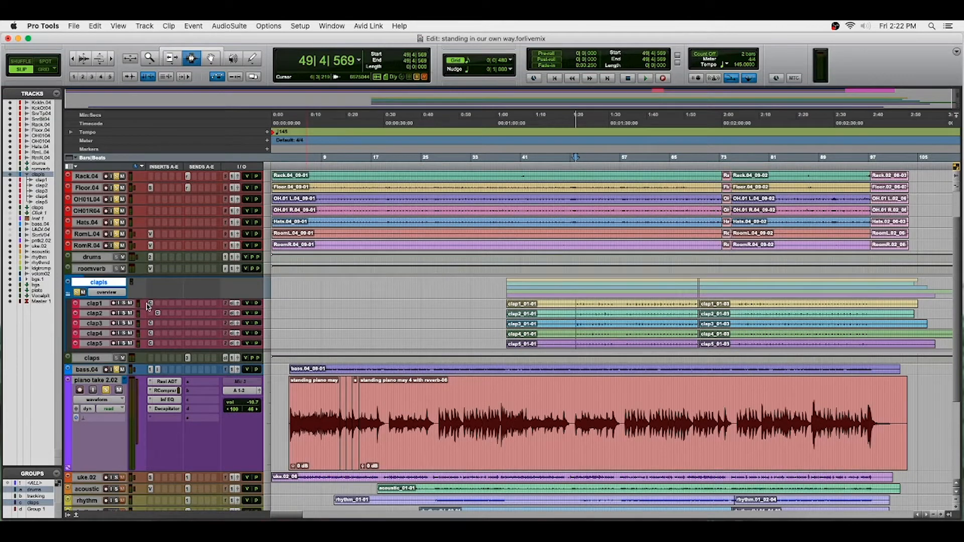
scroll(151, 345, down, 1)
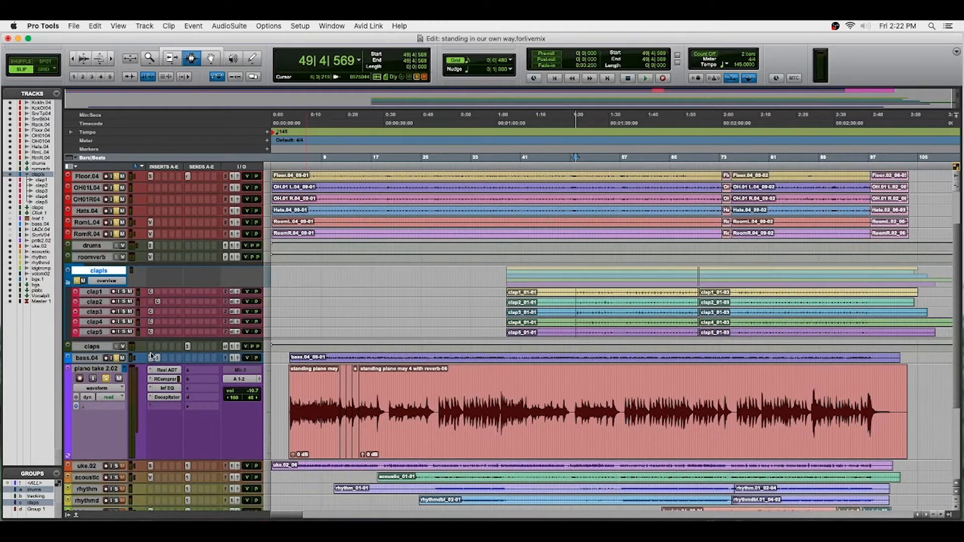
click(152, 346)
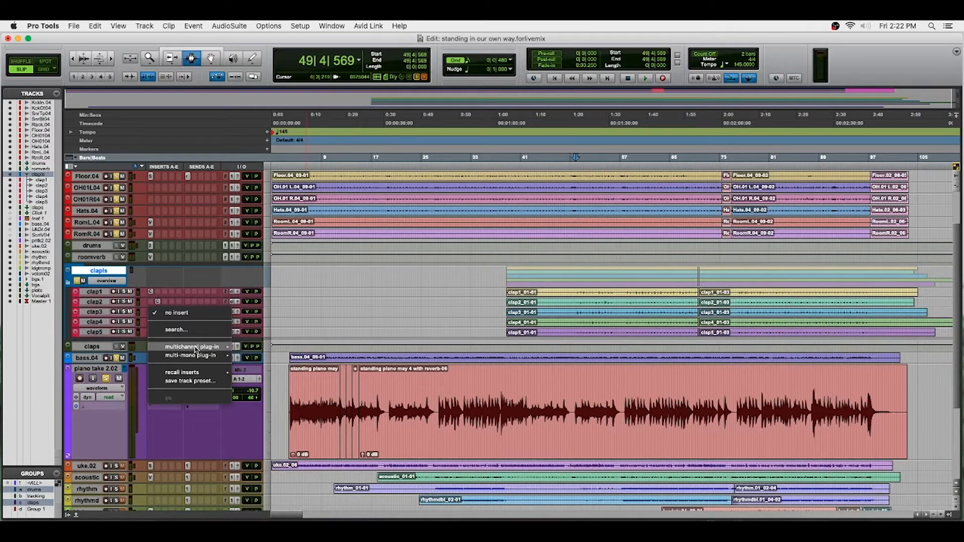
mouse_move(195, 347)
mouse_move(283, 274)
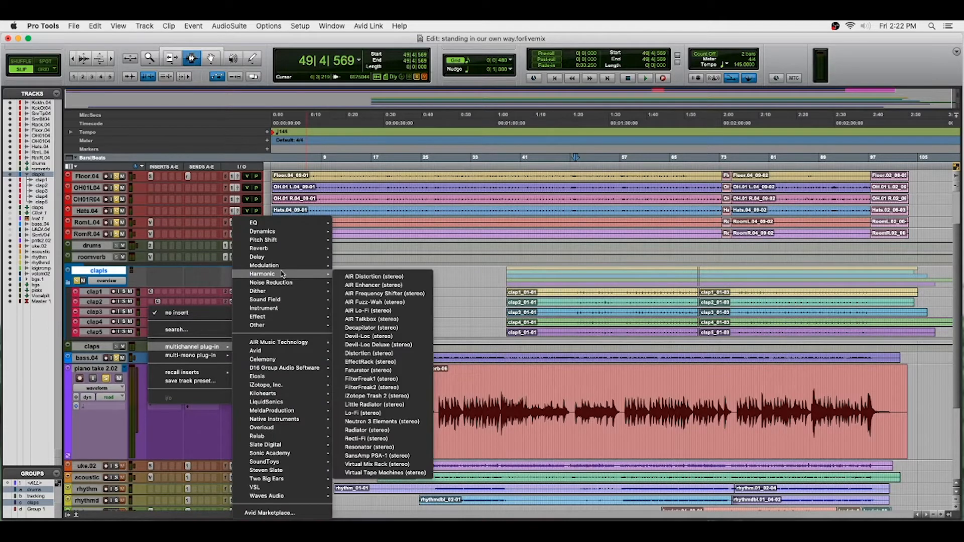
mouse_move(285, 236)
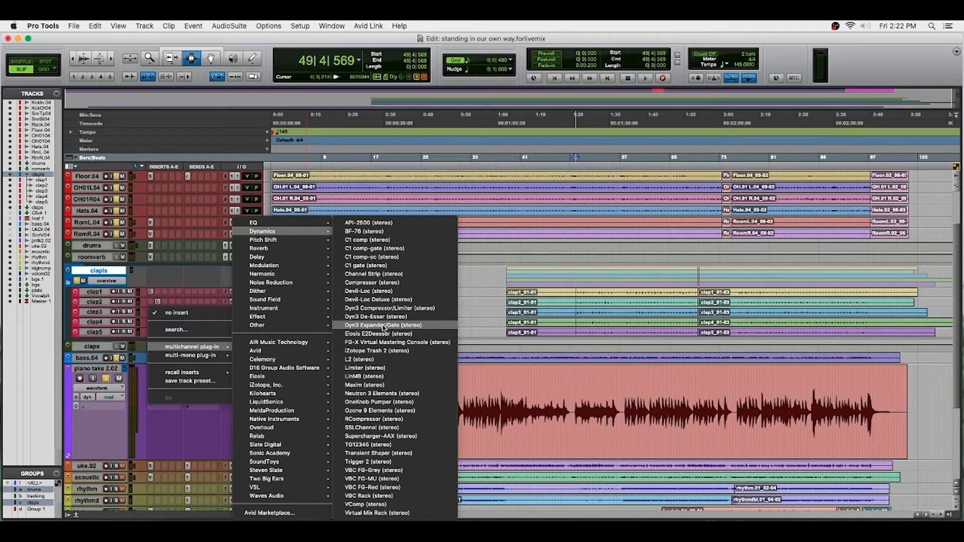
click(387, 378)
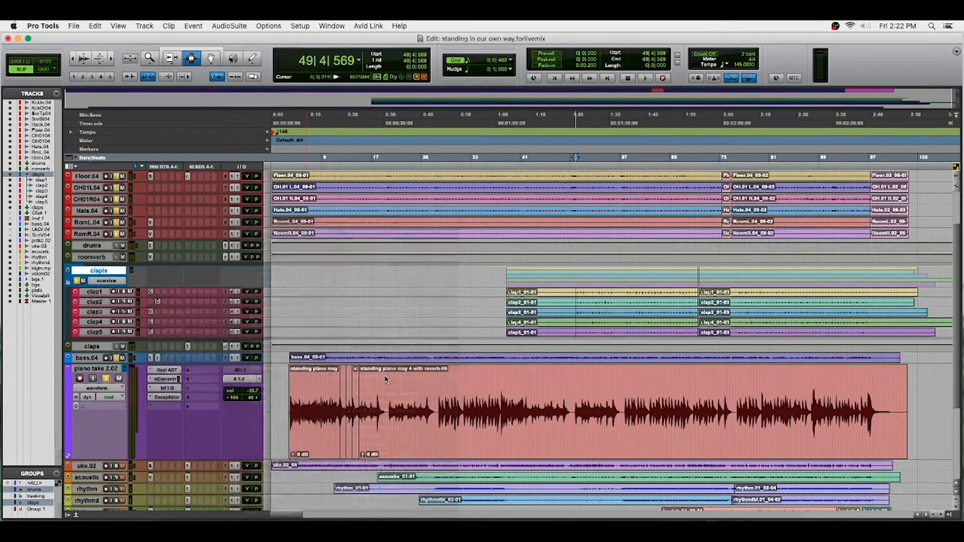
Step: Play the claps and lower the threshold of the third band in the claps LinMB, and close the plug-in
key(space)
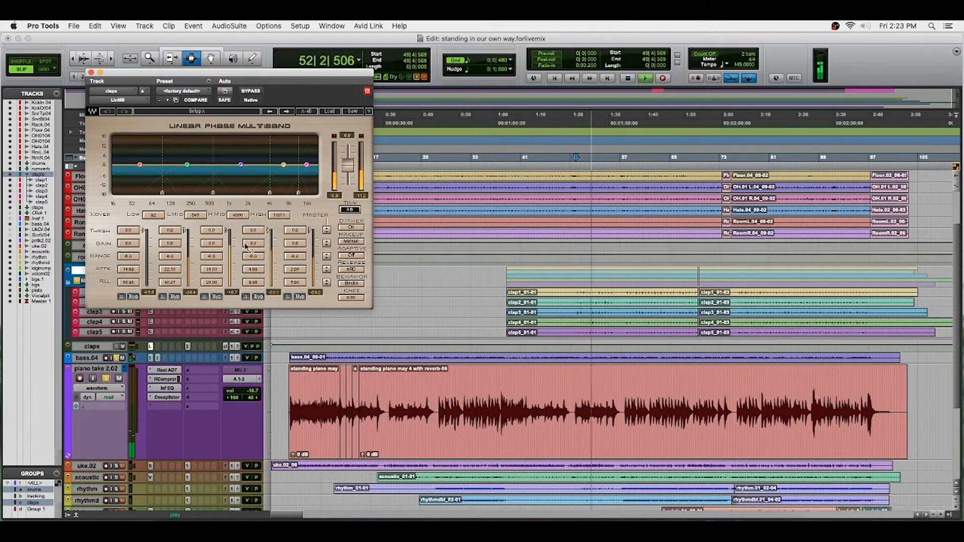
mouse_move(246, 244)
mouse_down()
mouse_move(247, 254)
mouse_move(251, 243)
mouse_move(227, 232)
mouse_move(227, 246)
mouse_up()
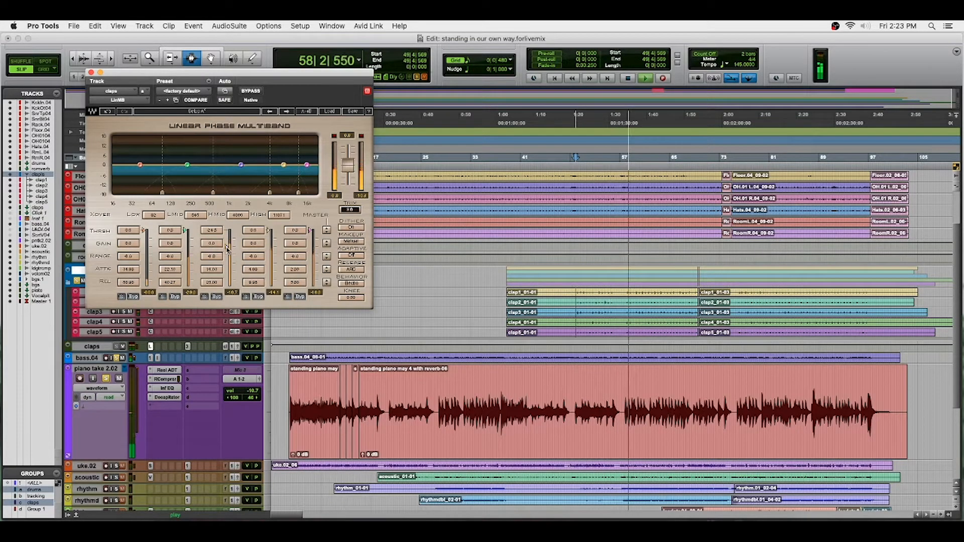
drag(227, 246, 227, 248)
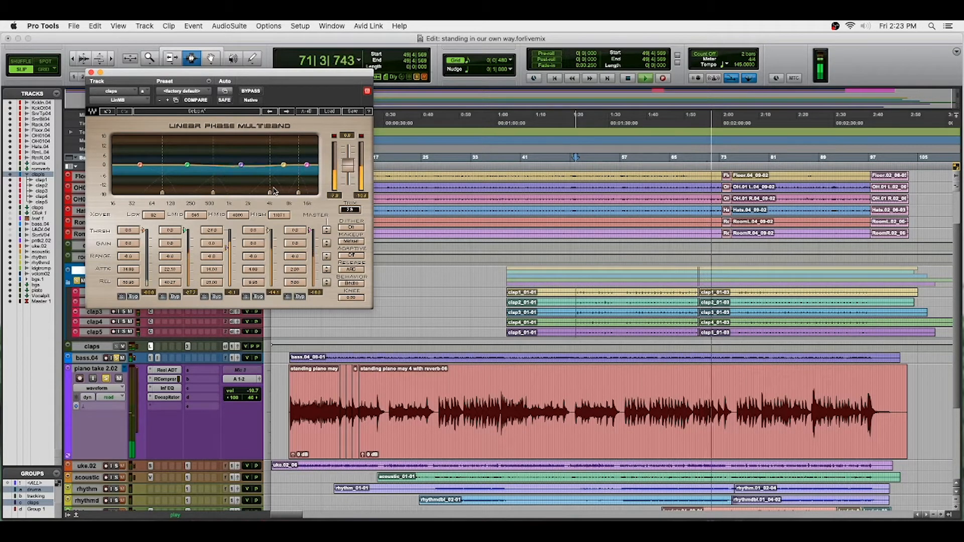
click(91, 73)
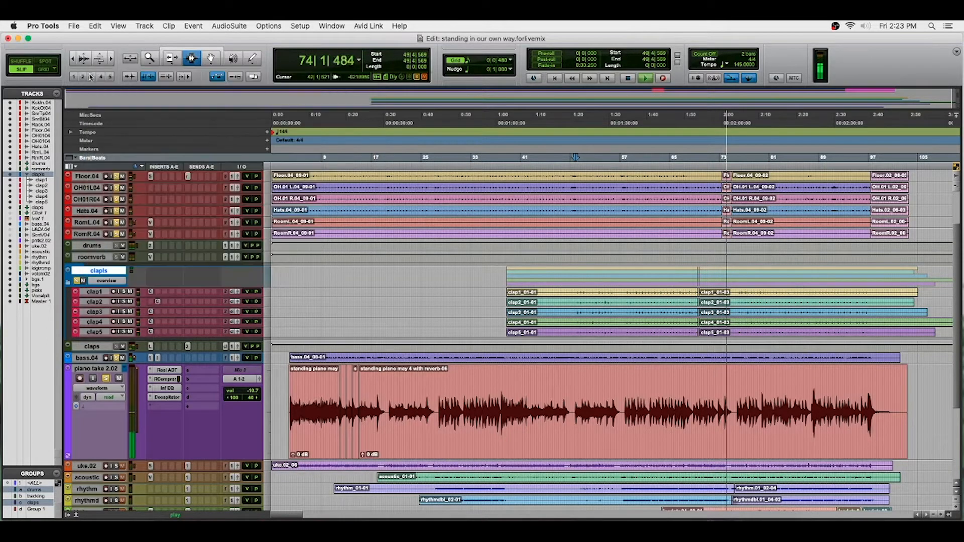
Step: Collapse the clapls folder, increase the height of the acoustic track and play it soloed from bar 22
click(69, 283)
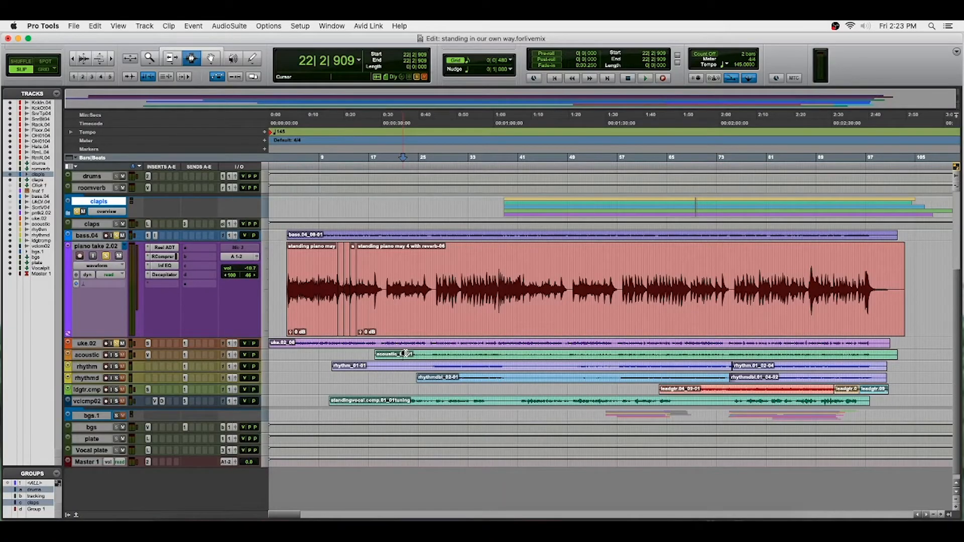
key(ctrl+Up)
key(ctrl+Up)
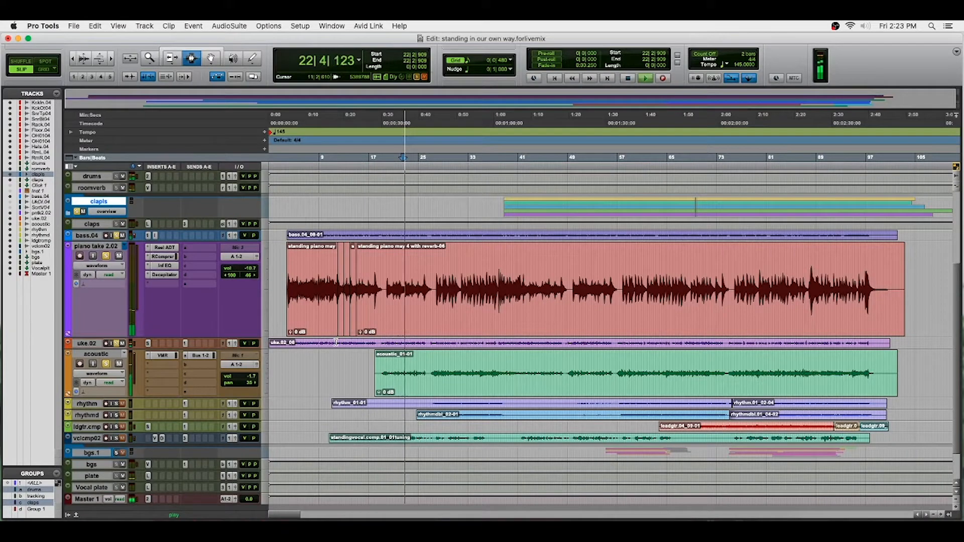
key(space)
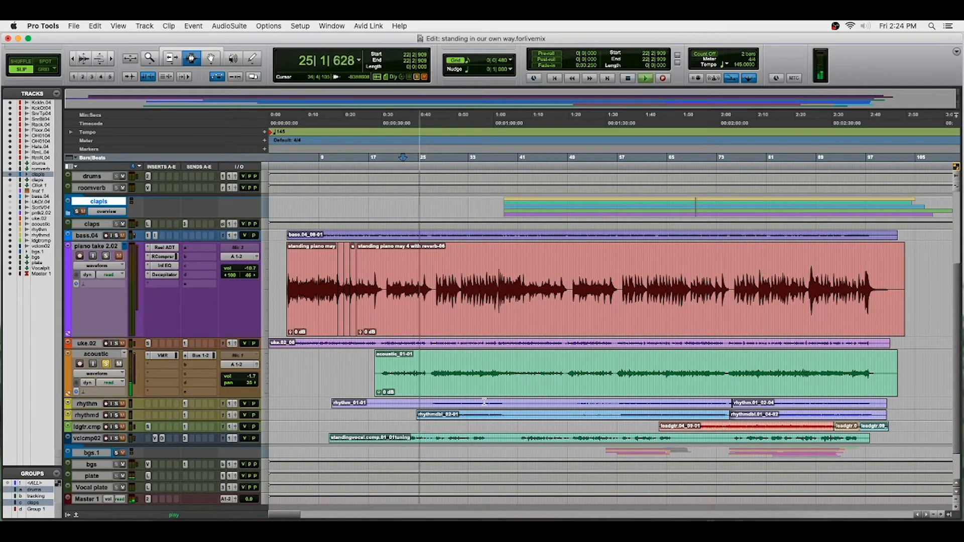
Step: Clear the modules from the acoustic track's Virtual Mix Rack, browse its dynamics modules and close the plug-in
click(163, 356)
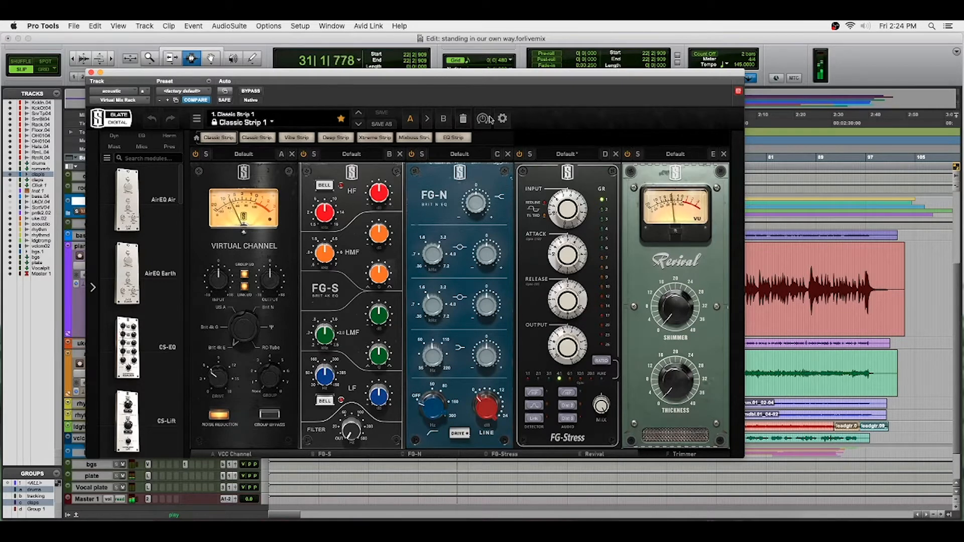
click(469, 119)
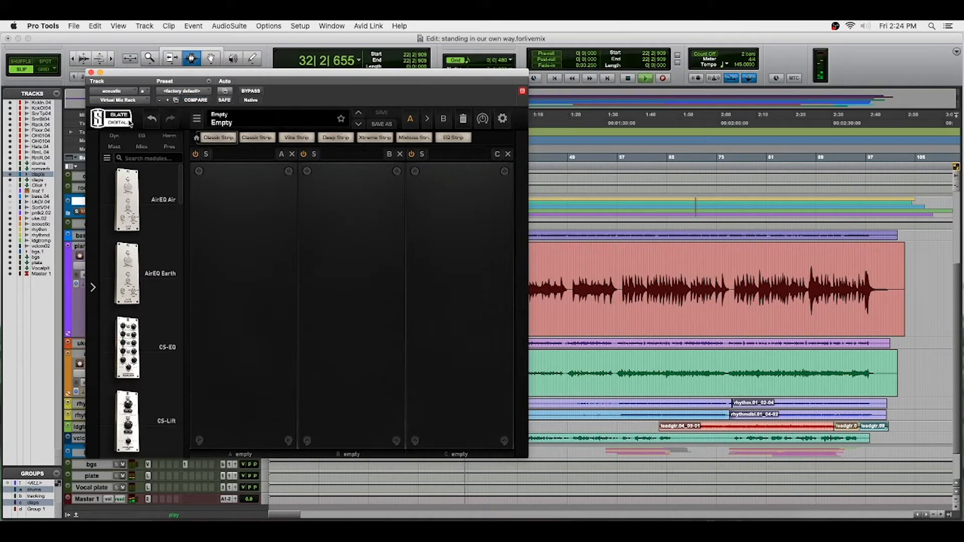
click(114, 138)
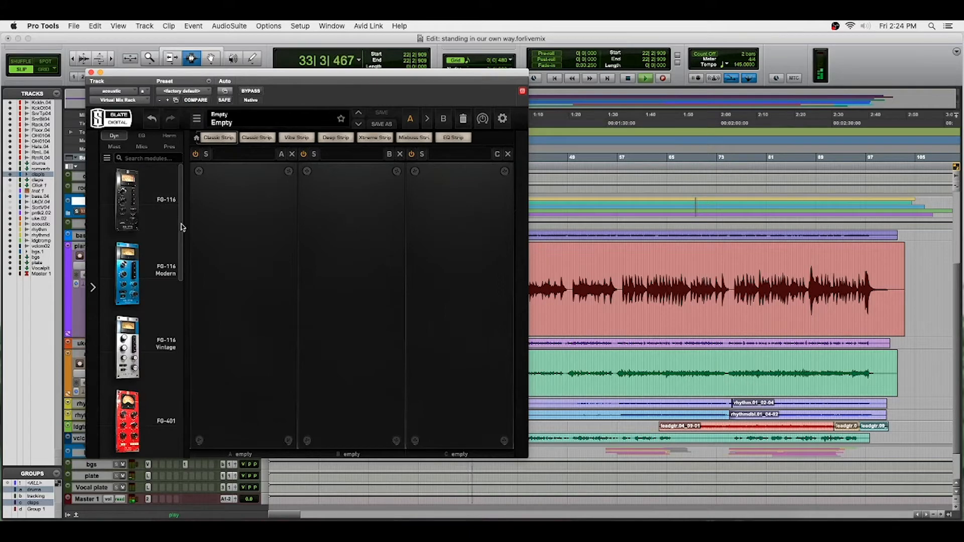
drag(182, 228, 186, 289)
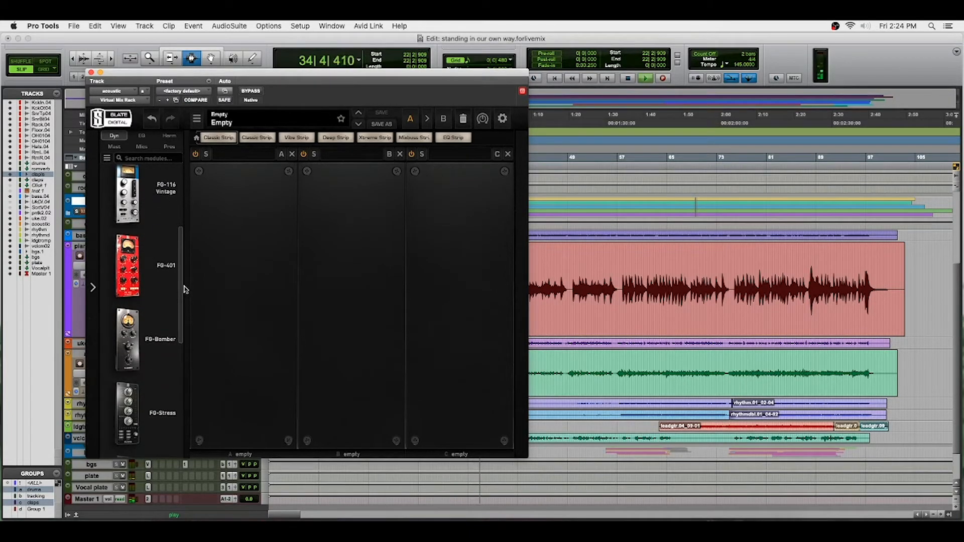
click(91, 73)
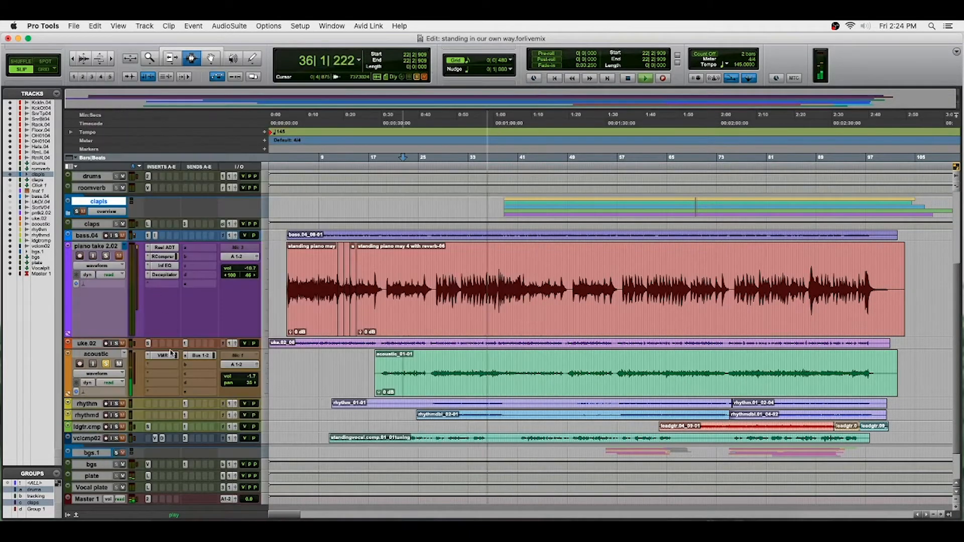
Step: Replace the VMR insert on the acoustic track with the TG12345 (mono) dynamics plug-in
click(146, 358)
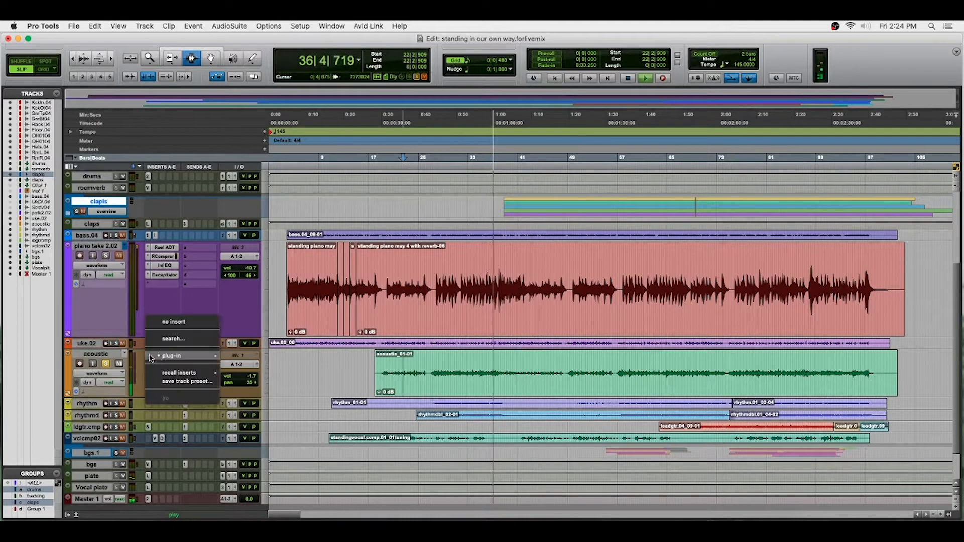
click(166, 326)
click(144, 361)
mouse_move(191, 355)
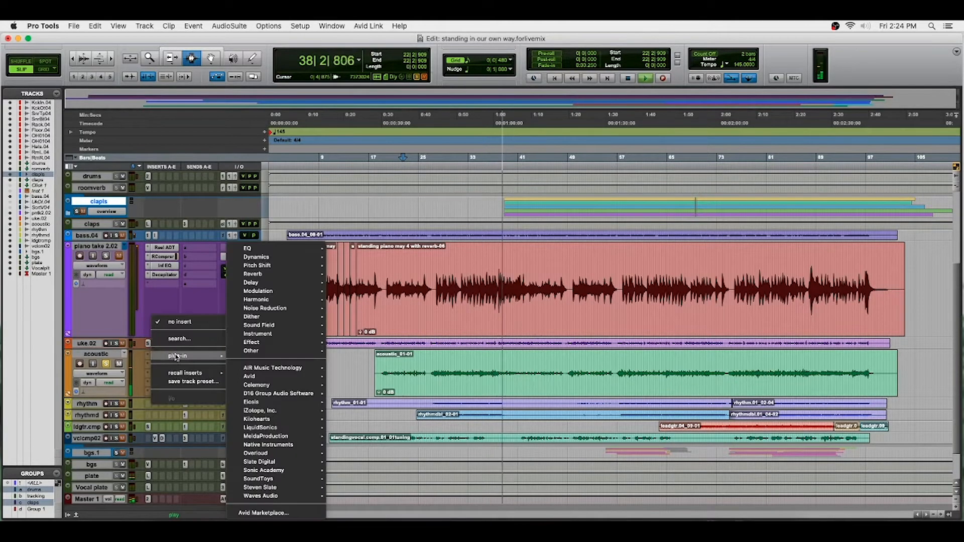
mouse_move(271, 257)
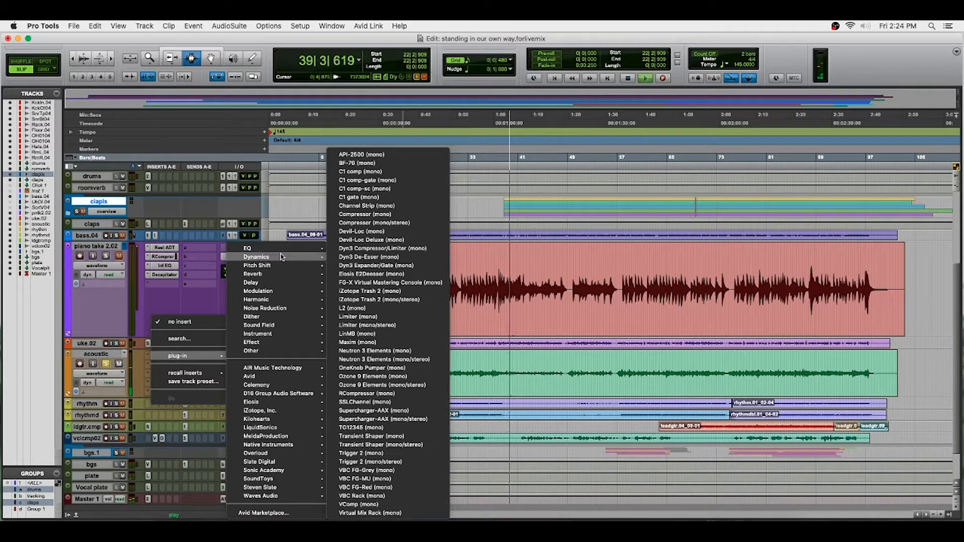
click(407, 427)
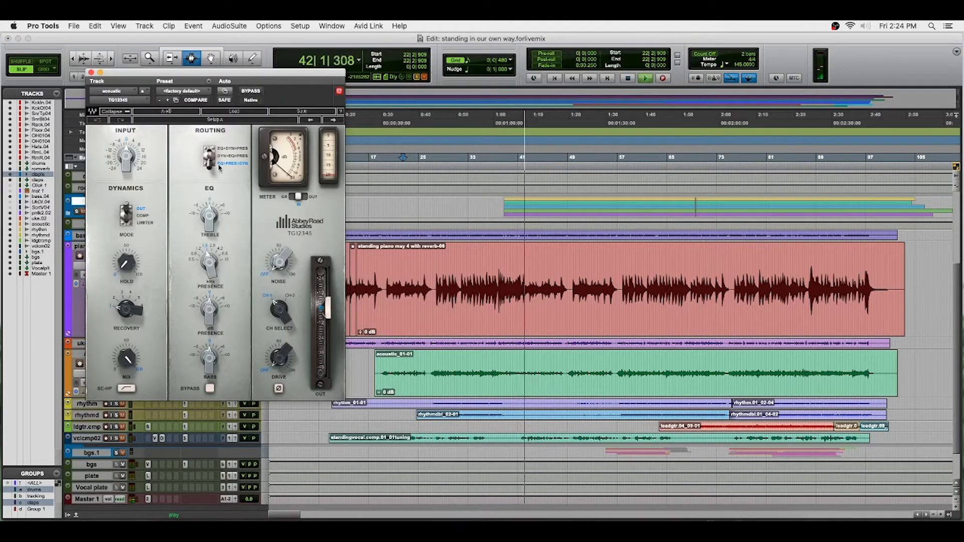
Step: Set the acoustic TG12345 to Comp mode with GR metering, adjust its bass and presence EQ, and close the plug-in
click(142, 215)
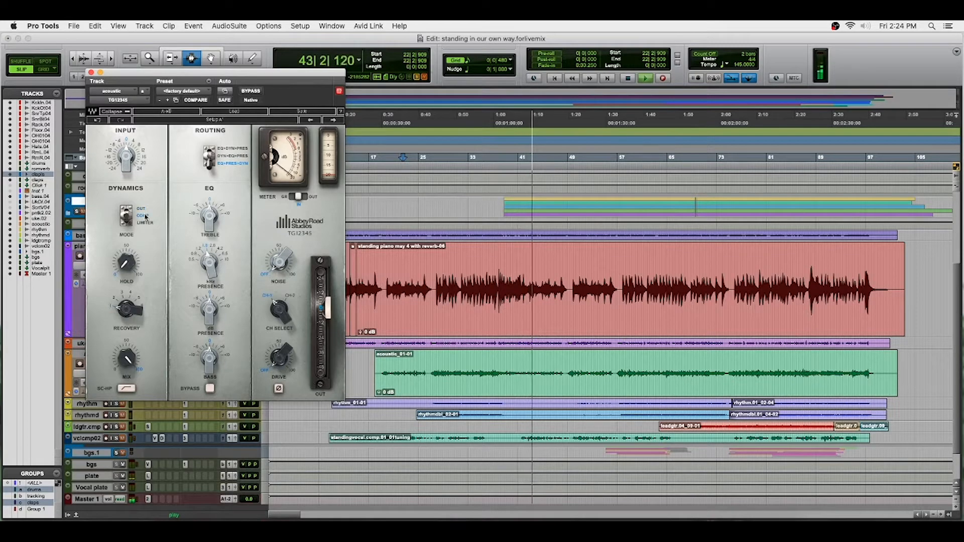
click(290, 197)
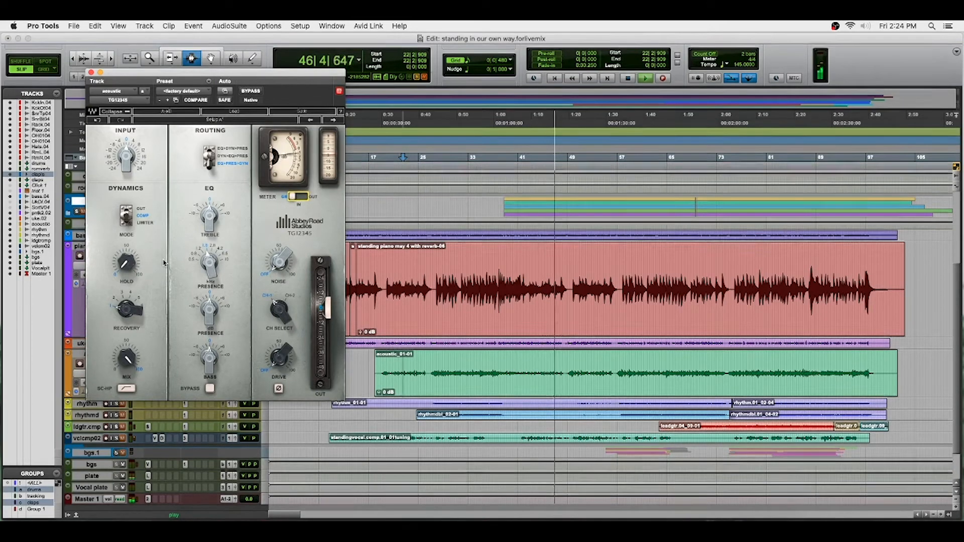
click(210, 359)
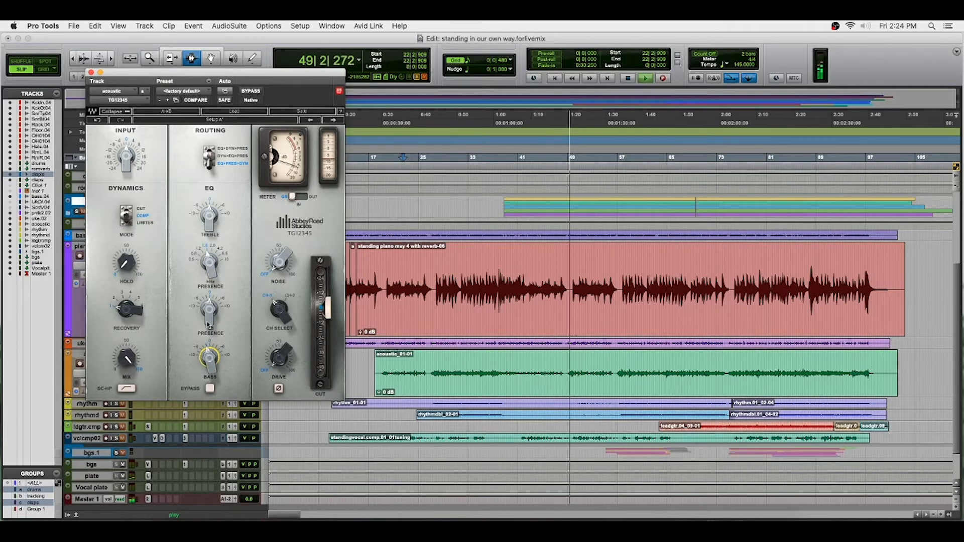
click(210, 316)
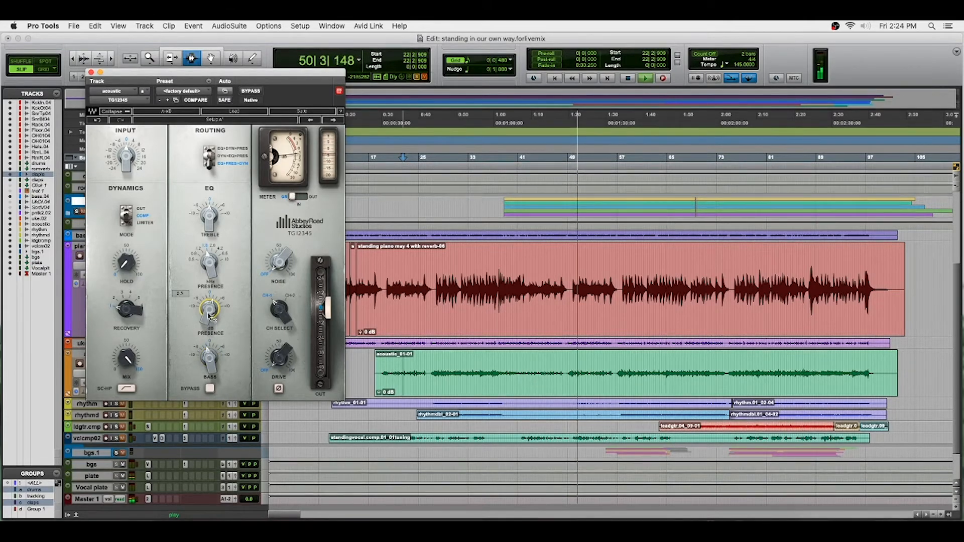
click(220, 249)
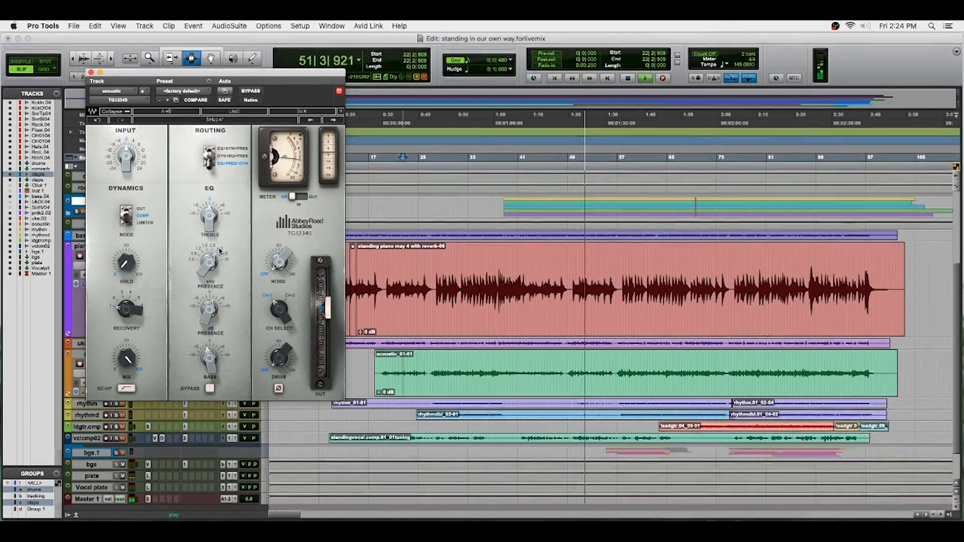
click(210, 314)
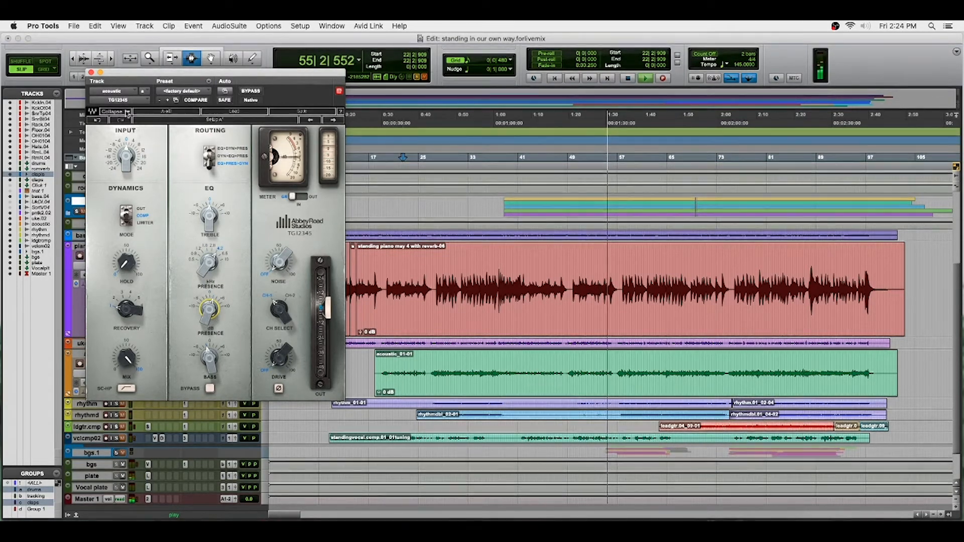
click(91, 73)
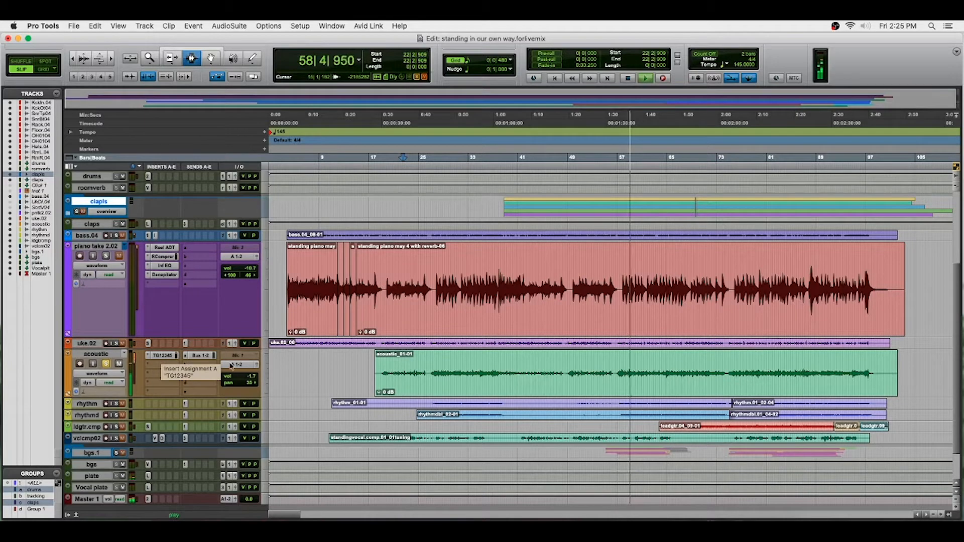
Step: Add a roomverb bus send to the acoustic track, raise its send level, close the send window and stop playback
click(200, 366)
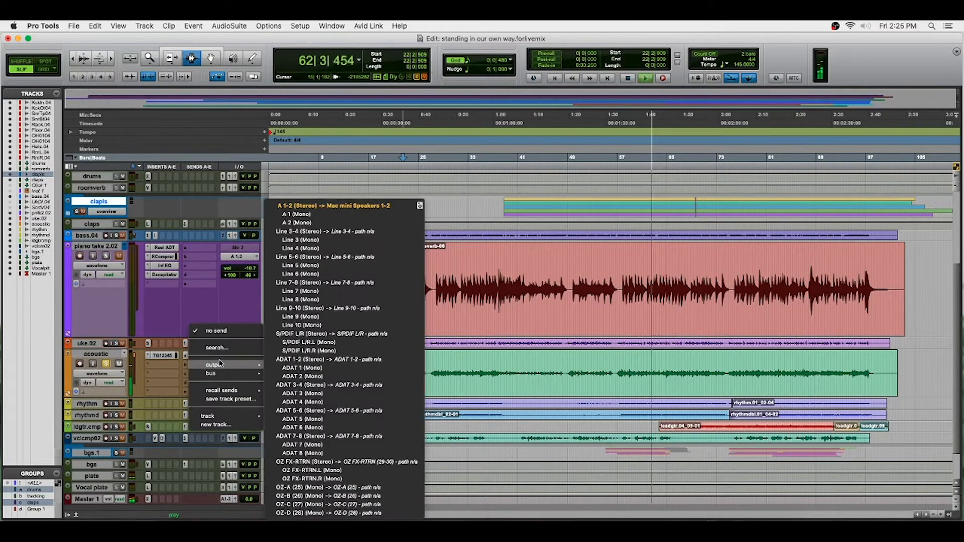
mouse_move(221, 377)
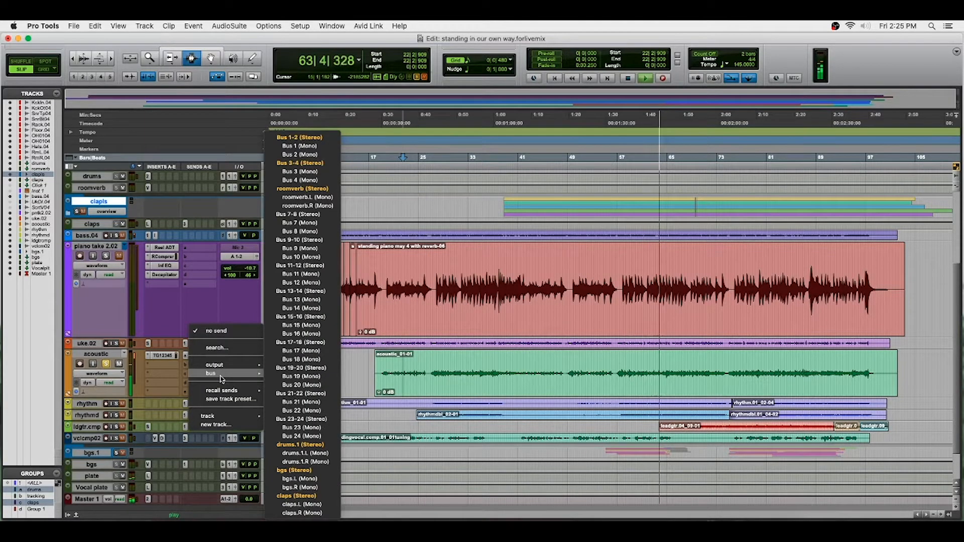
click(306, 189)
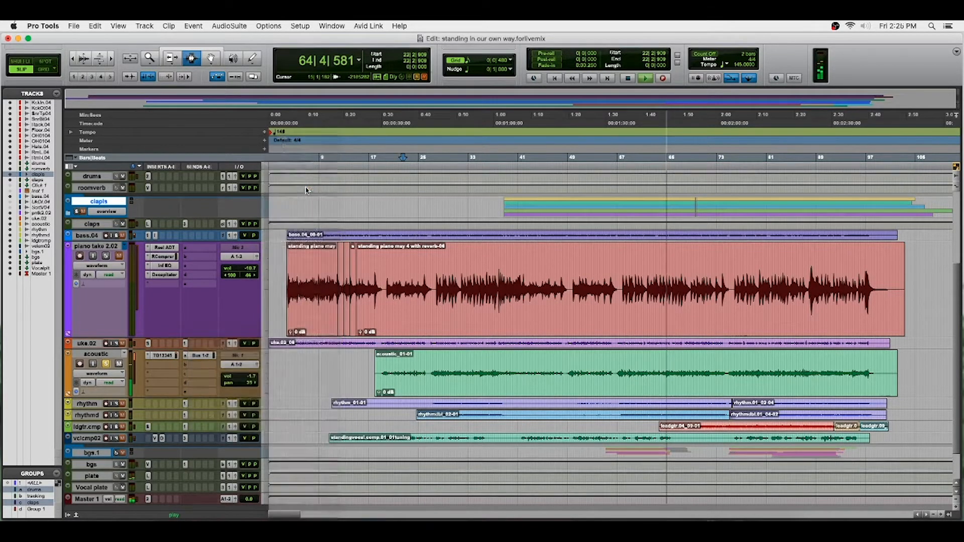
drag(405, 239, 405, 207)
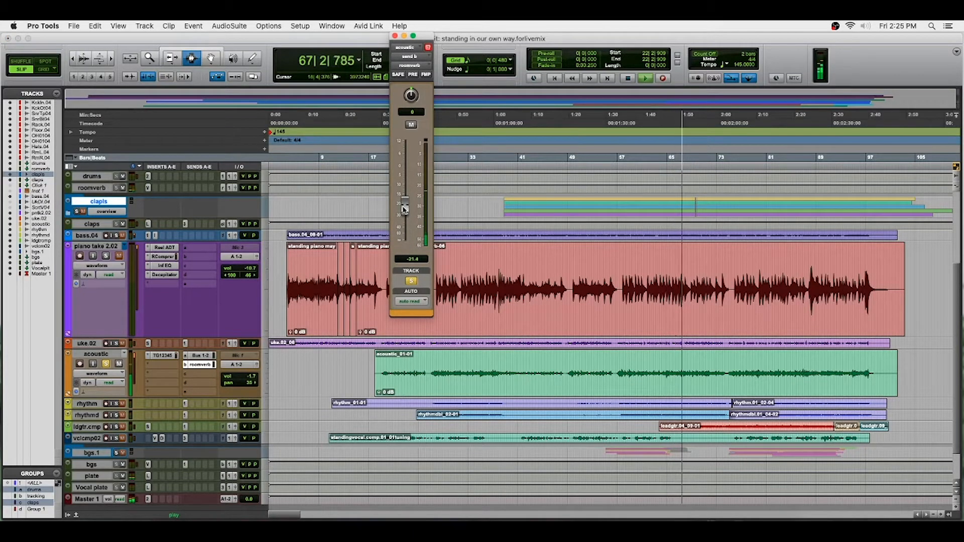
click(396, 35)
key(space)
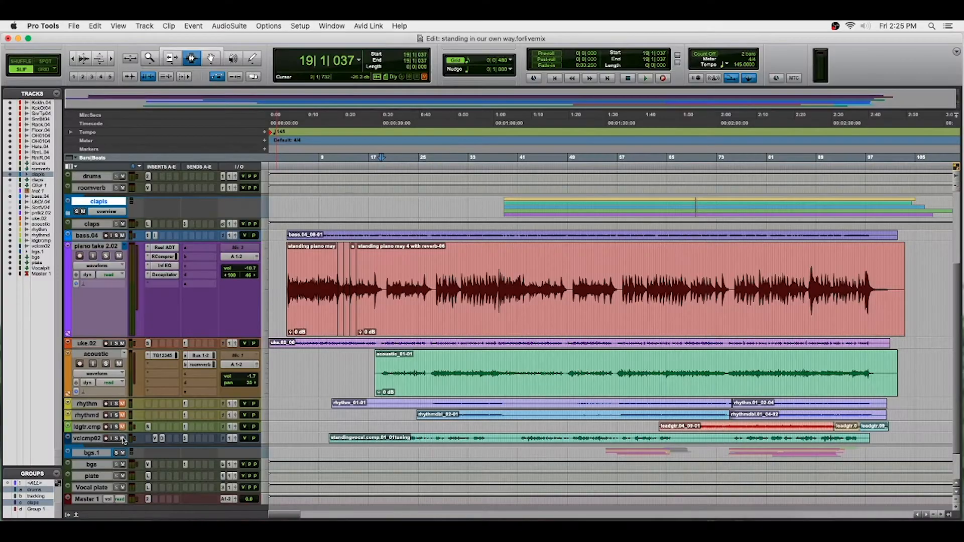
Step: Reduce all tracks to a small height, enlarge the acoustic track and play the mix from bar 19
scroll(124, 456, down, 3)
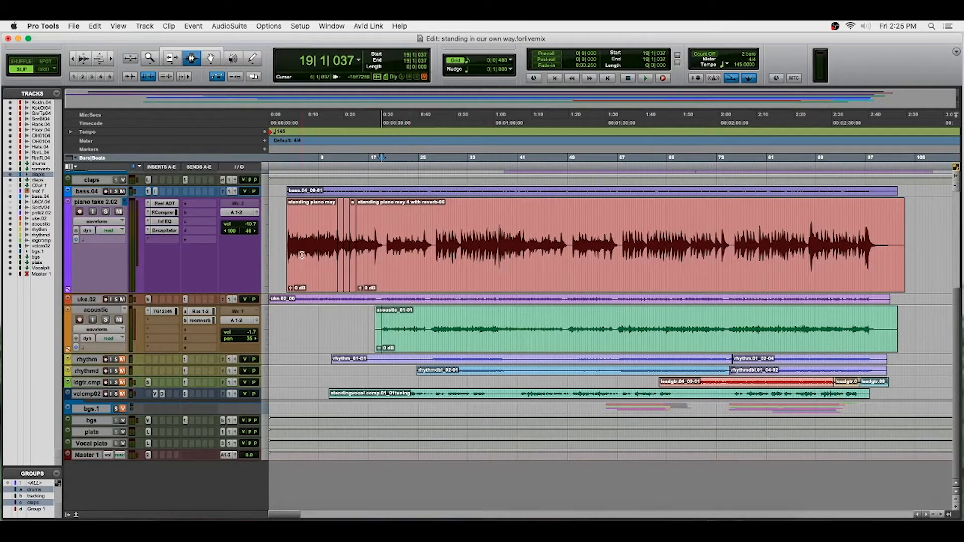
scroll(302, 255, up, 9)
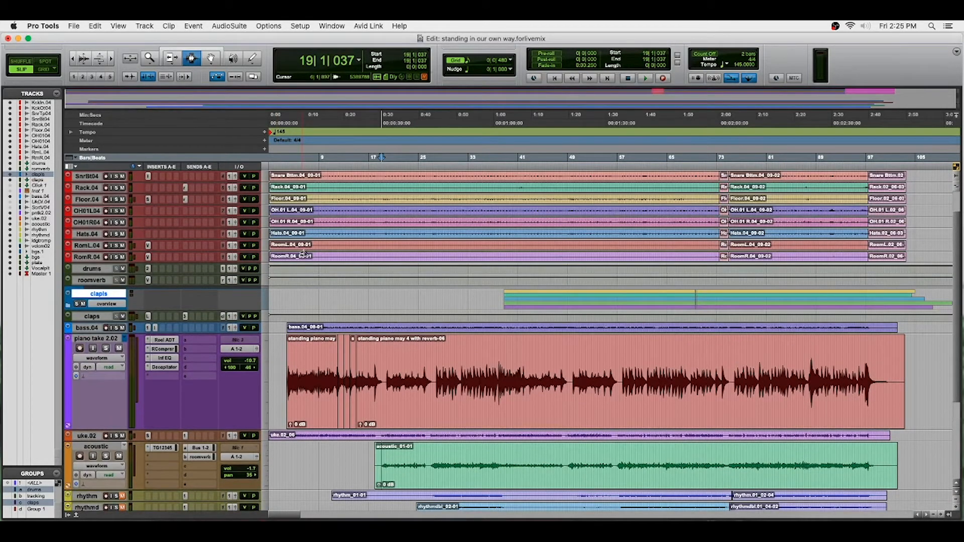
key(ctrl+alt+super+Down)
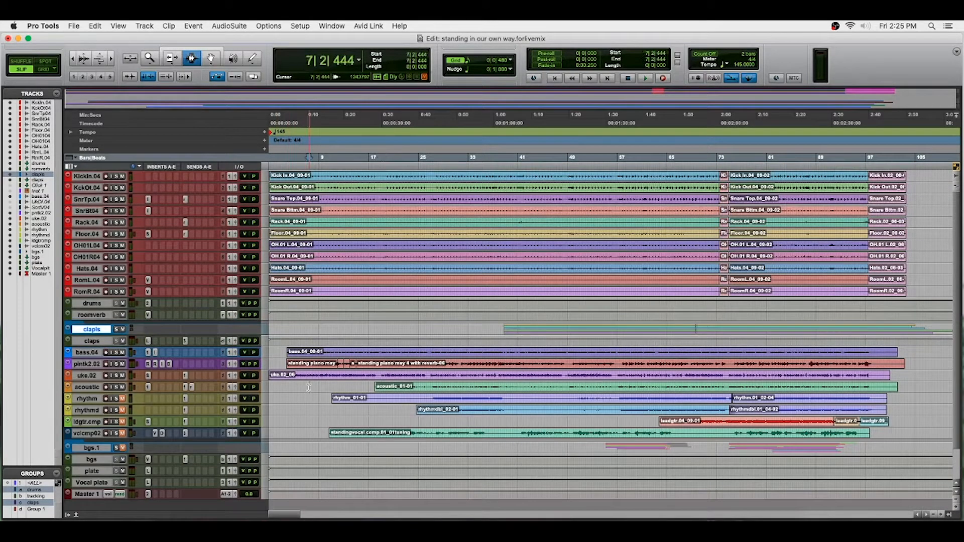
key(ctrl+Up)
key(ctrl+Up)
click(382, 408)
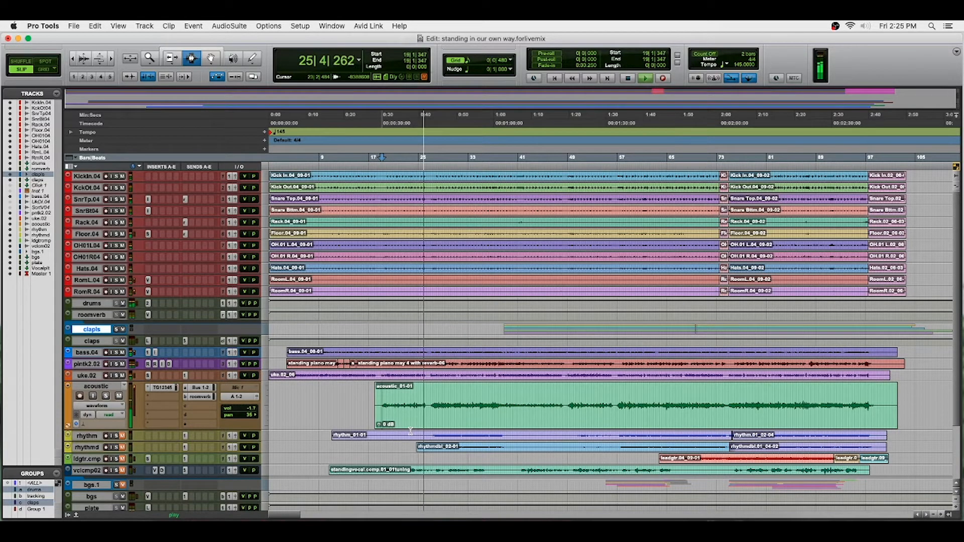
key(space)
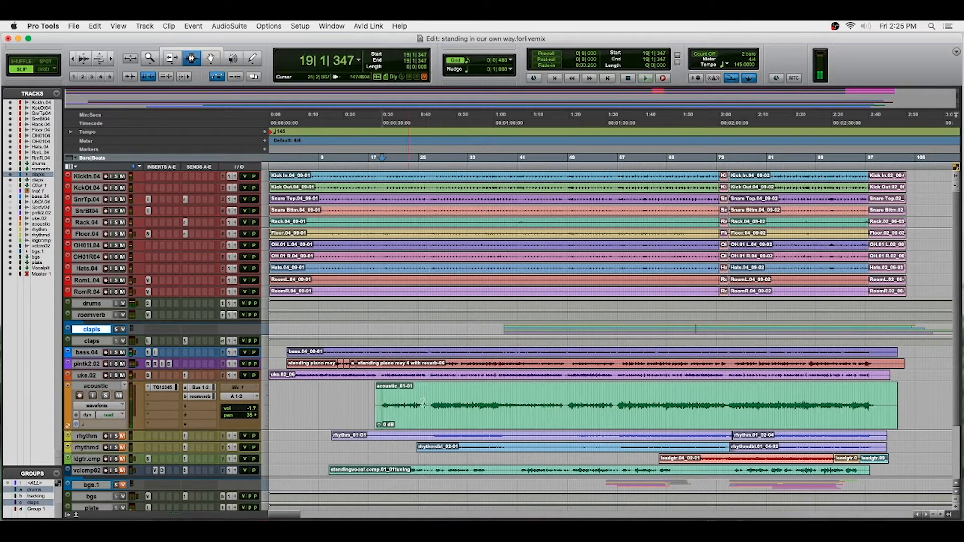
Step: Increase the acoustic track's height further and examine the end of its first phrase around bar 25
key(t)
key(t)
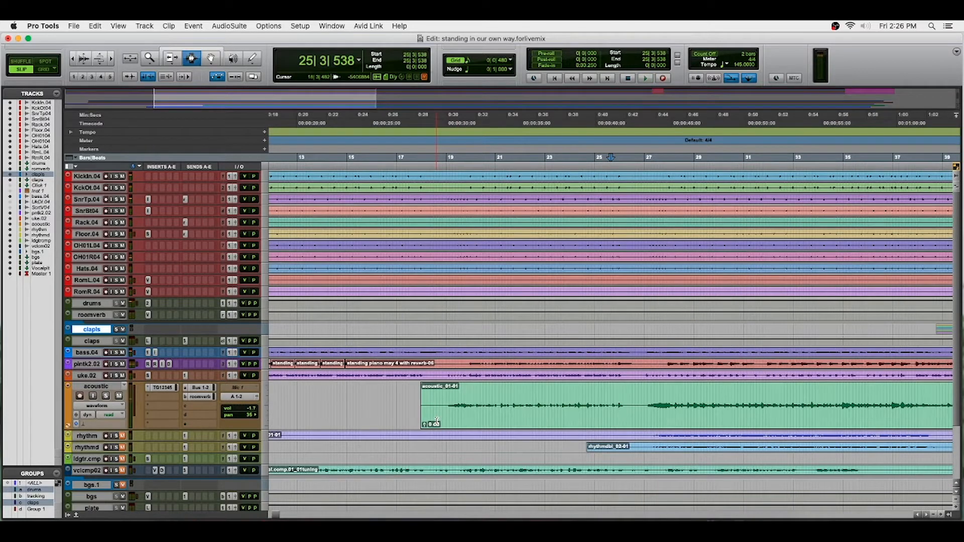
key(ctrl+Up)
key(space)
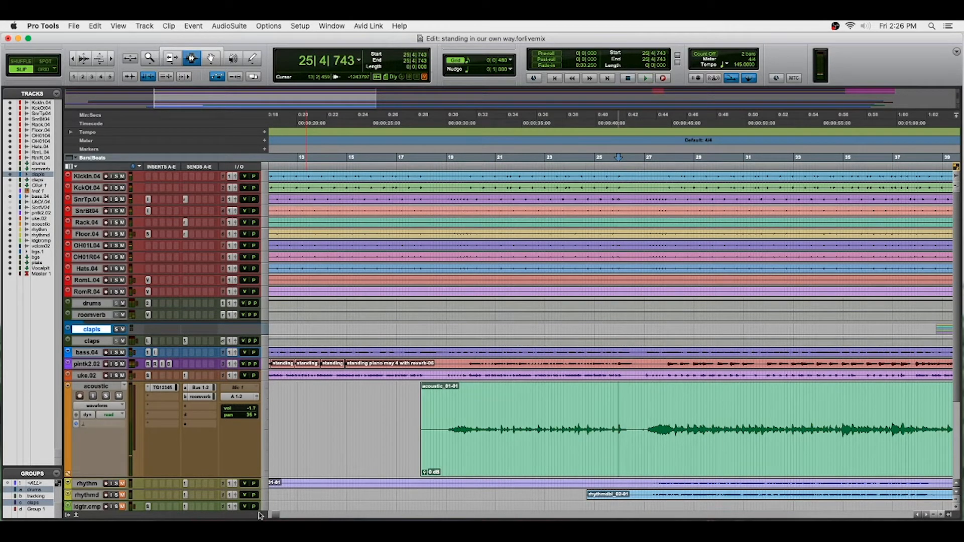
Step: Find the acoustic phrase ending near bar 56 and separate its final chord, from about 55|4|778, into its own clip
scroll(275, 514, right, 10)
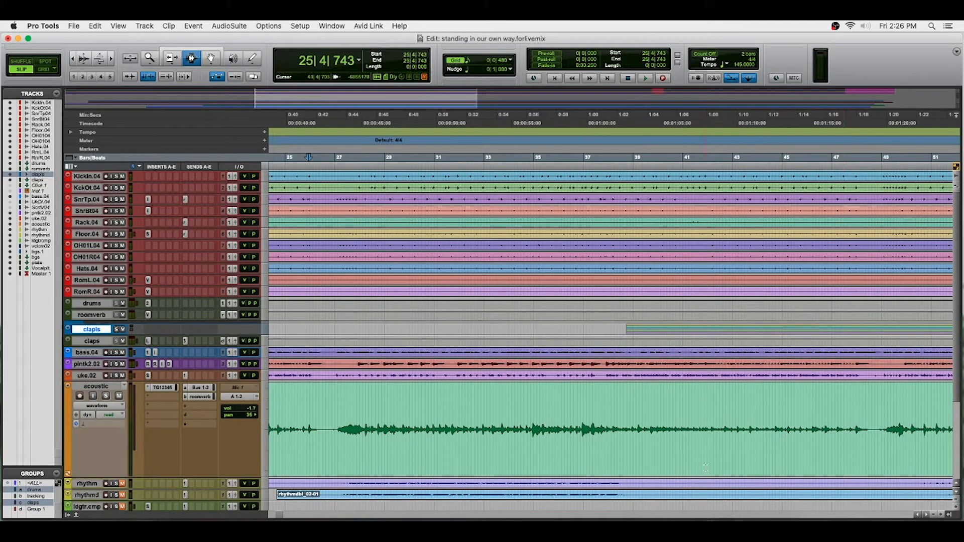
scroll(919, 513, right, 7)
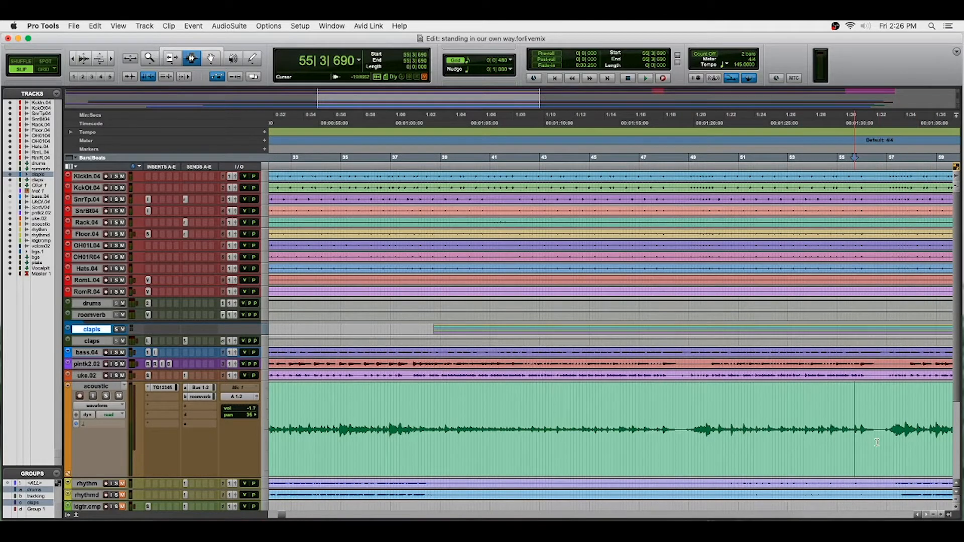
key(space)
key(super+bracketright)
key(super+bracketright)
key(space)
key(space)
drag(615, 428, 673, 419)
scroll(672, 419, down, 1)
key(super+e)
key(super+bracketleft)
key(super+bracketleft)
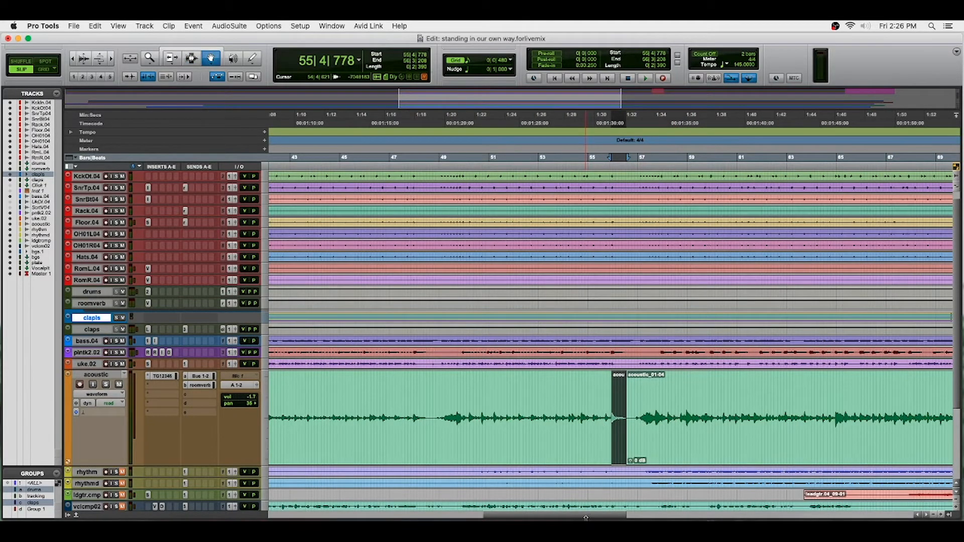
Step: Copy the separated acoustic chord clip to the end of the earlier phrase, just before bar 26
drag(586, 518, 532, 516)
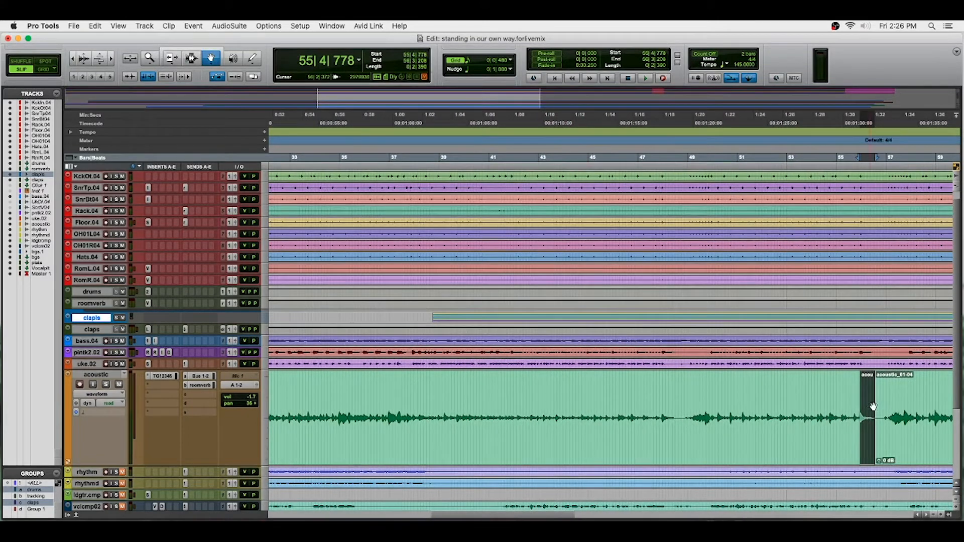
drag(869, 409, 442, 444)
click(424, 429)
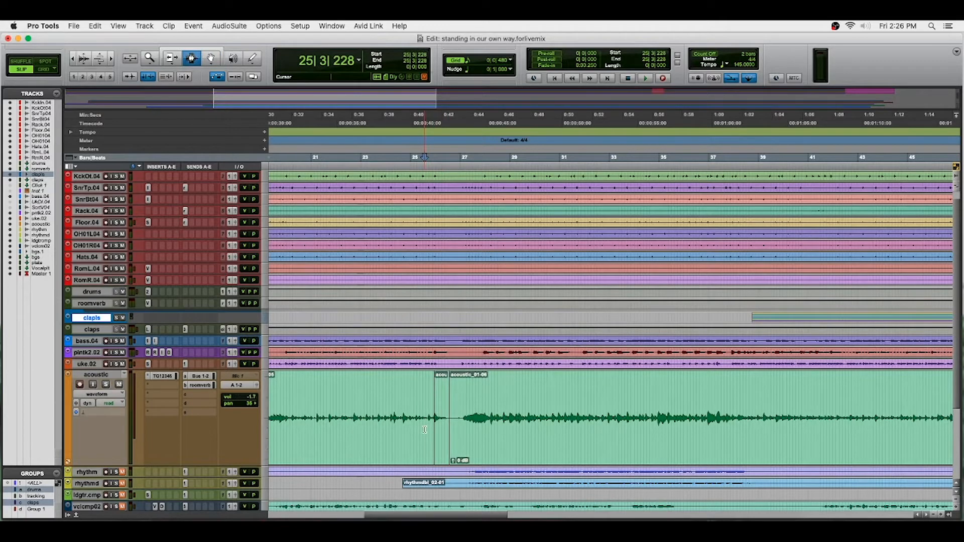
Step: Trim the junction before the copied chord slightly earlier and play the acoustic track soloed from bar 24
key(t)
key(t)
key(t)
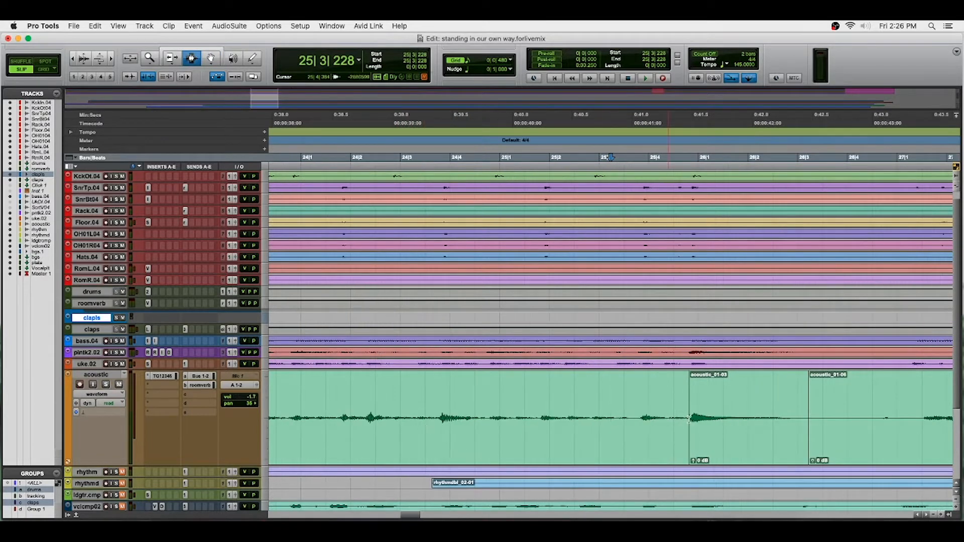
drag(693, 398, 687, 397)
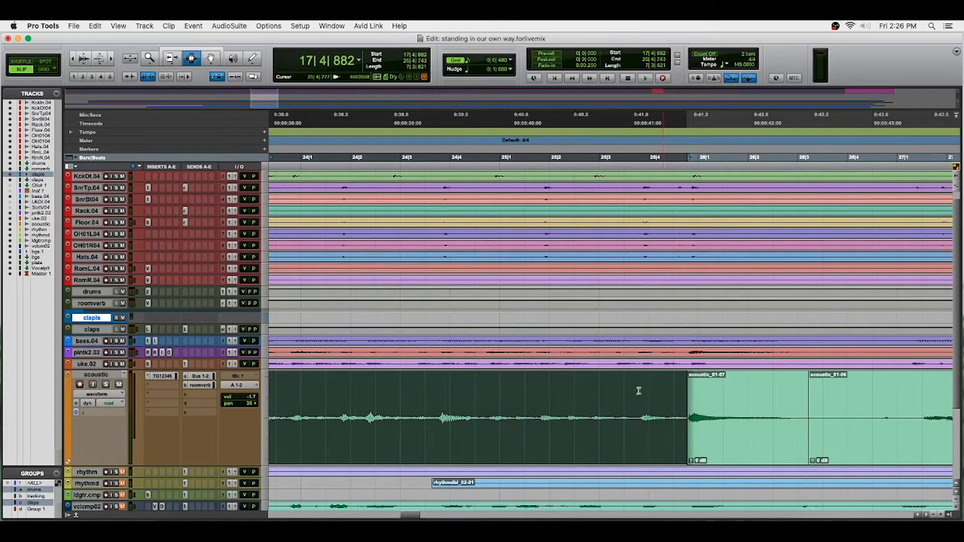
click(433, 399)
key(space)
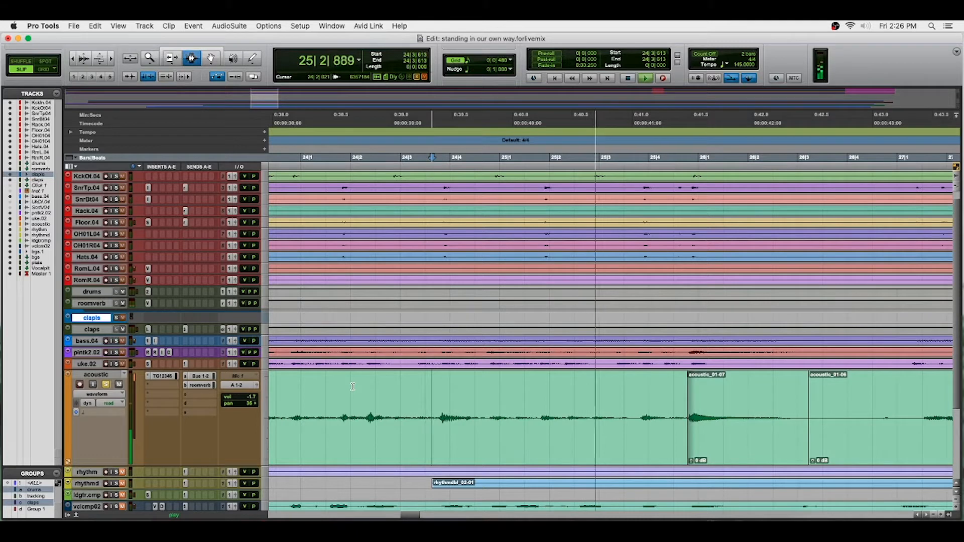
key(space)
Step: Move the copied chord clip slightly later and extend the preceding acoustic clip to meet it
key(F8)
click(719, 419)
drag(718, 419, 691, 424)
key(F6)
scroll(689, 424, down, 2)
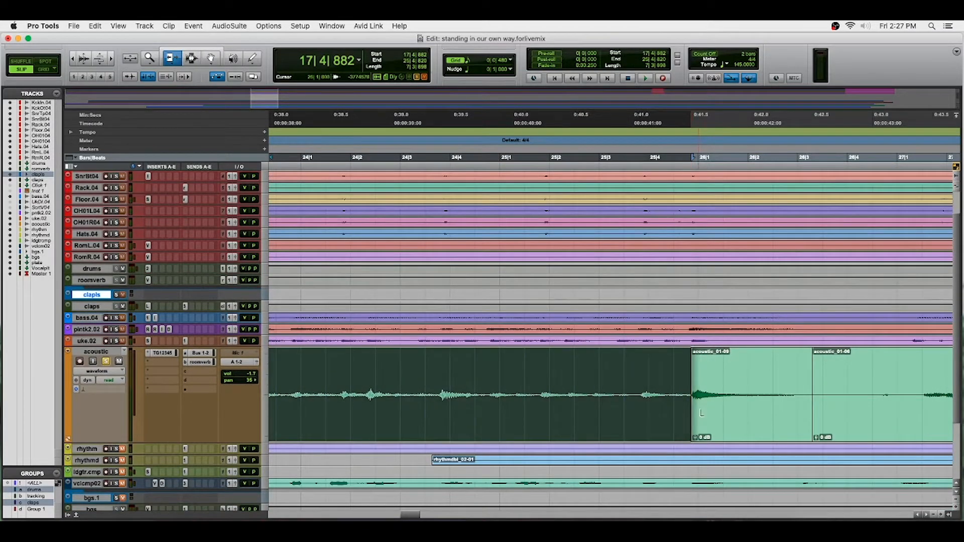
Step: Shift the copied chord clip slightly earlier and check its timing by playing from 25|1
key(F8)
click(703, 411)
drag(704, 412, 703, 411)
click(539, 401)
key(space)
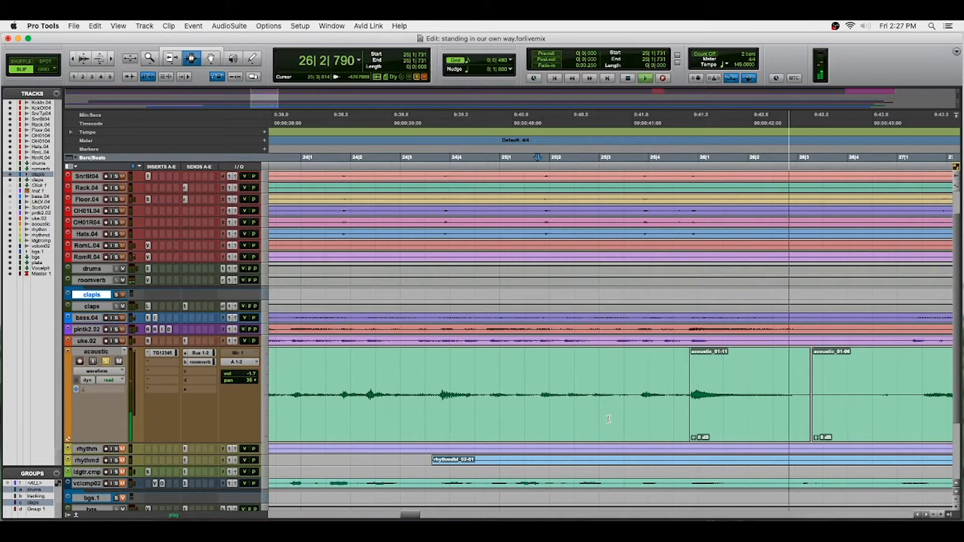
key(space)
Step: Extend the end of the copied chord clip to about 26|4|600, auditioning the transition from 25|3
drag(797, 403, 859, 400)
key(F7)
click(722, 381)
key(space)
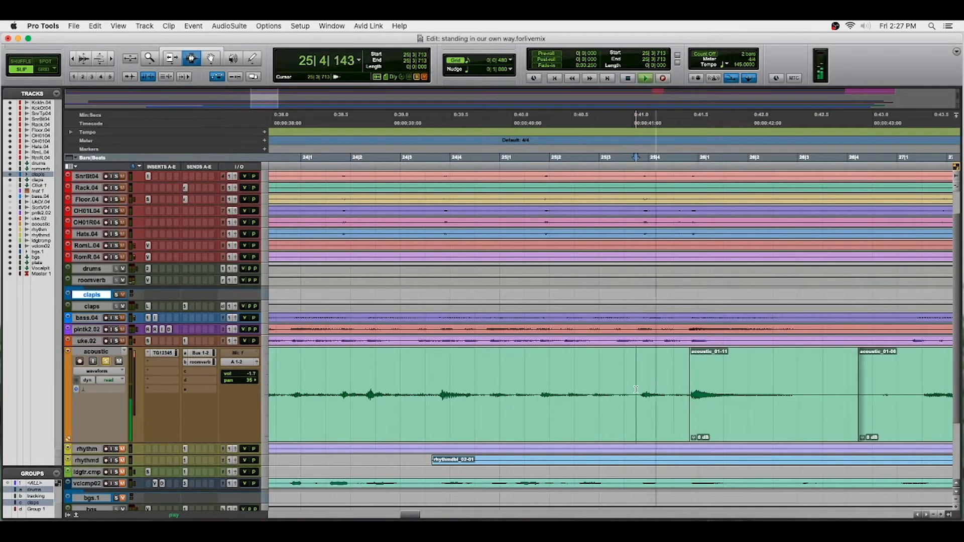
key(space)
drag(845, 404, 886, 405)
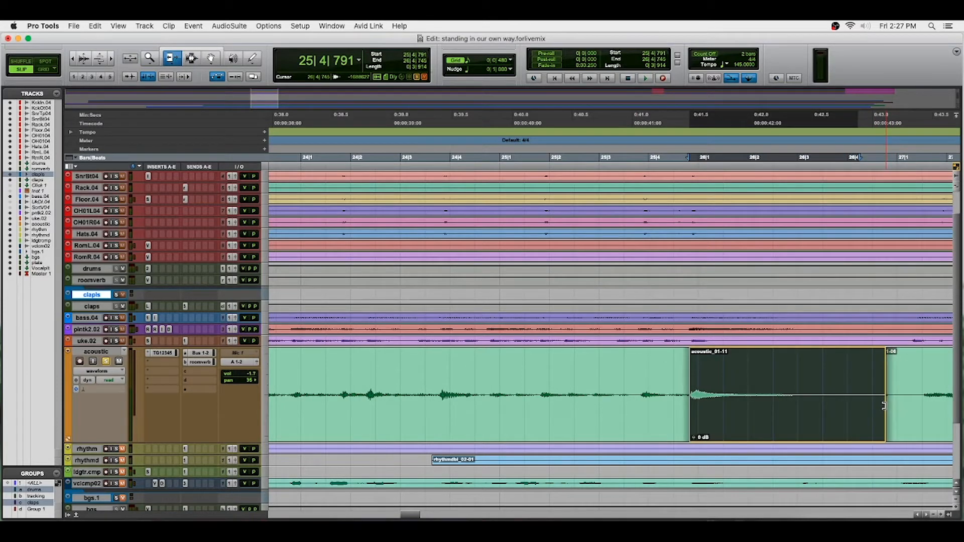
mouse_move(887, 405)
mouse_down()
mouse_move(897, 404)
mouse_move(879, 403)
mouse_up()
key(F7)
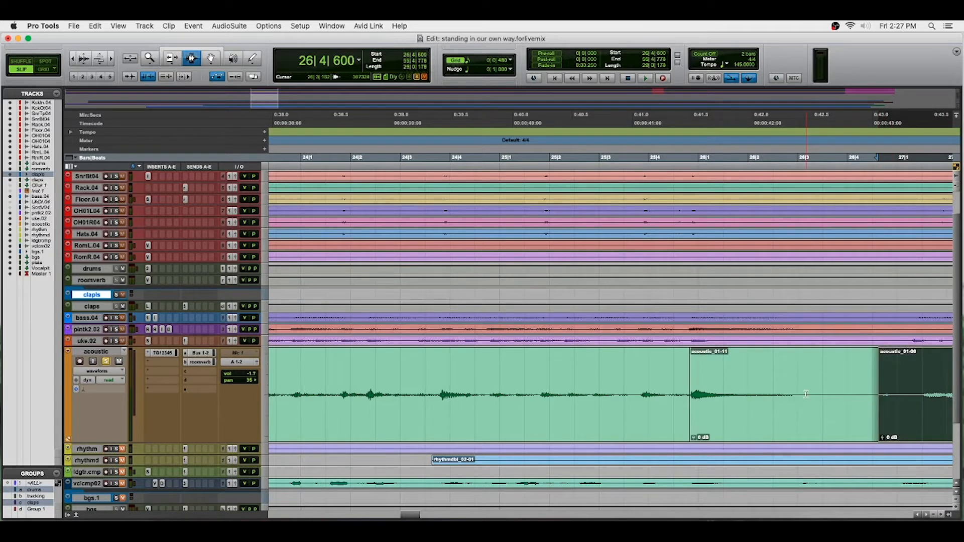
Step: Listen to the junction after the copied chord and crossfade it at 26|4|580 with the default Equal Gain settings
click(806, 395)
key(space)
key(space)
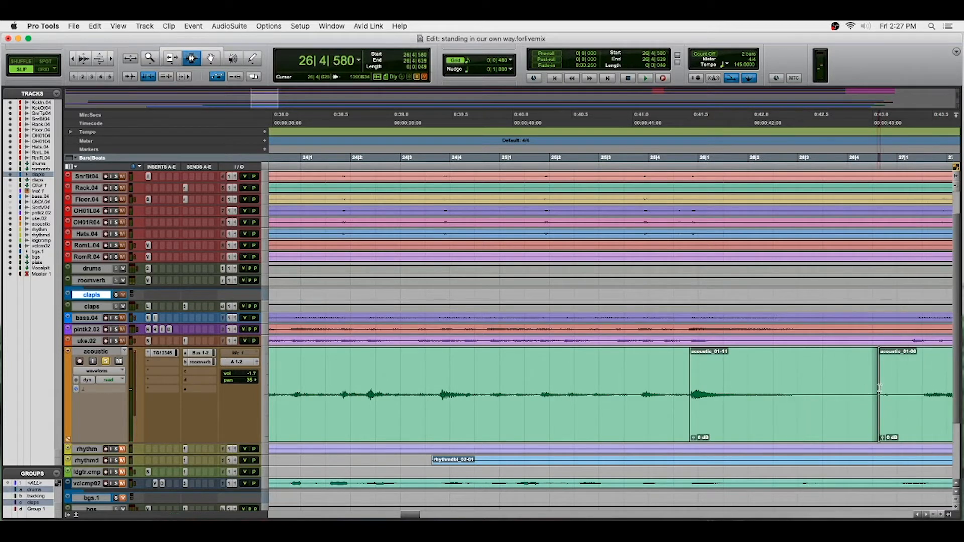
key(super+f)
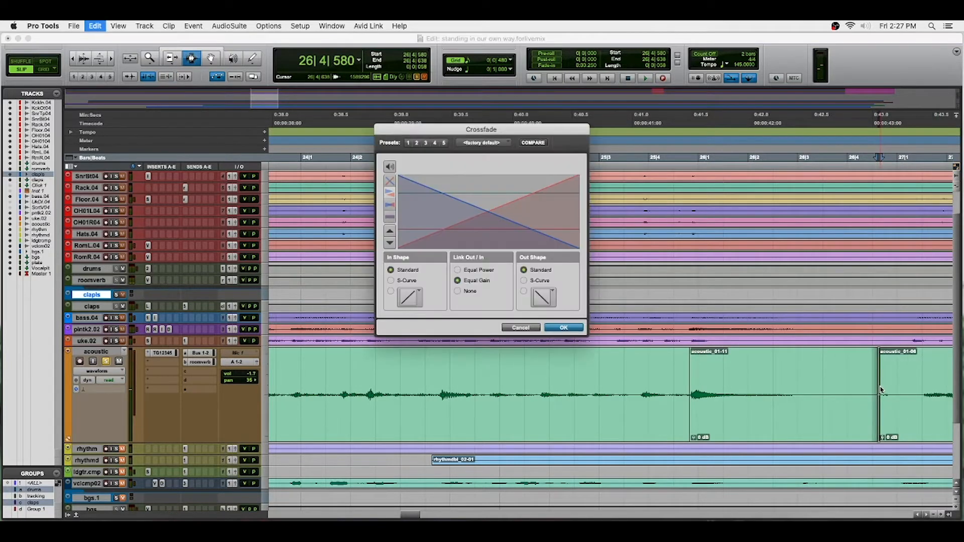
key(Return)
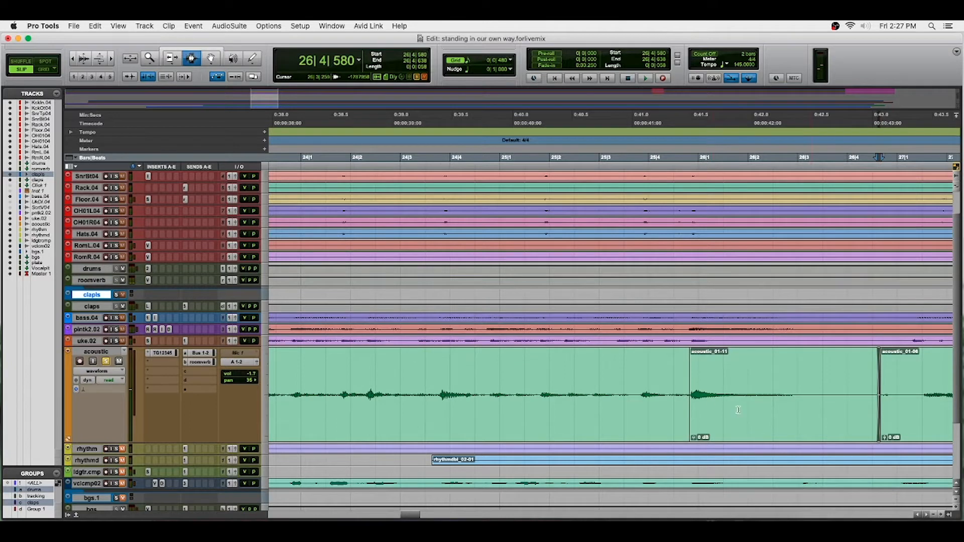
Step: Move the junction before the copied chord slightly later and select across it at 25|4|800
click(689, 417)
key(super+])
key(super+])
key(super+])
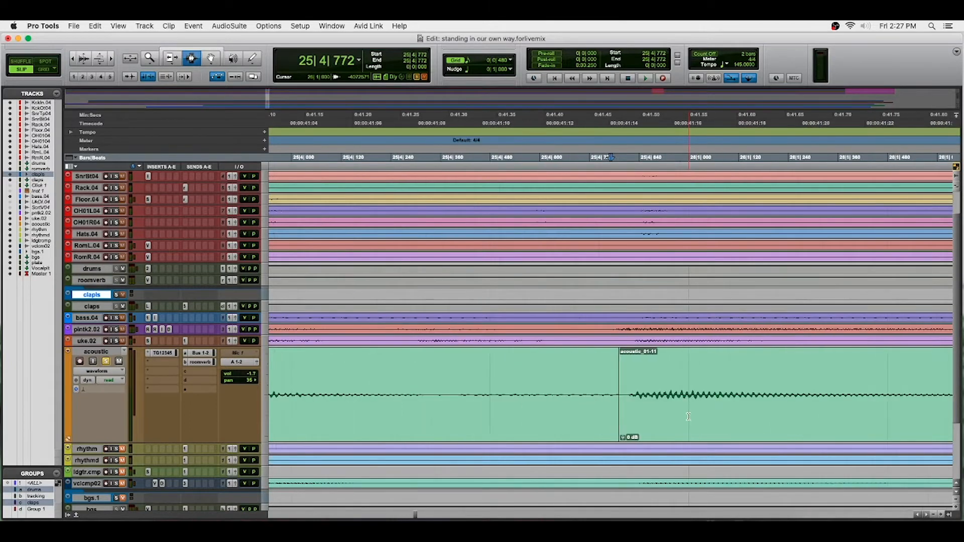
double_click(603, 411)
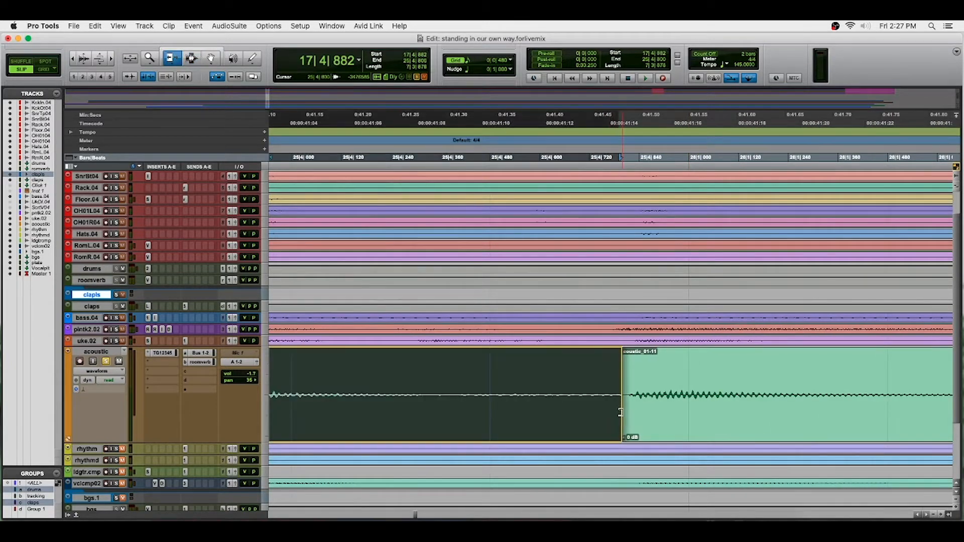
drag(625, 414, 626, 413)
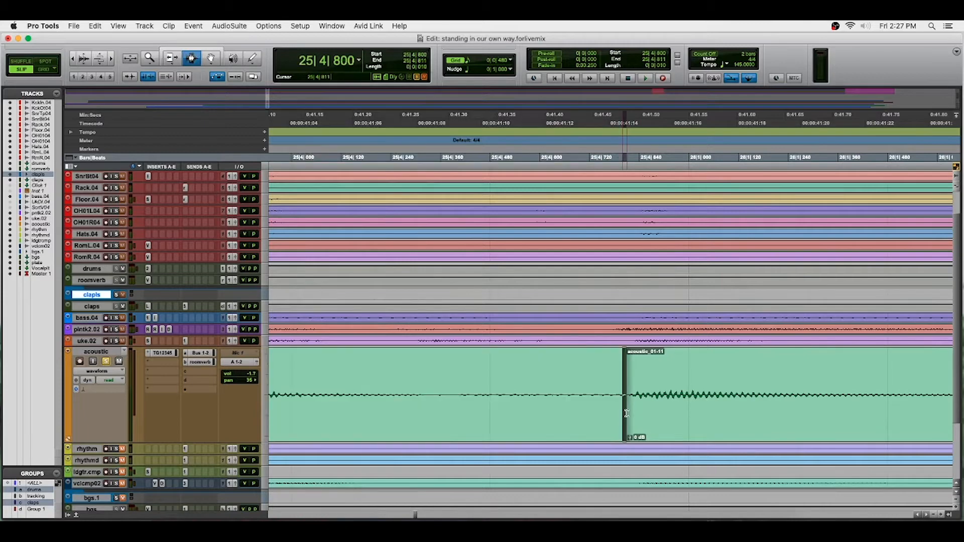
key(super+[)
key(super+[)
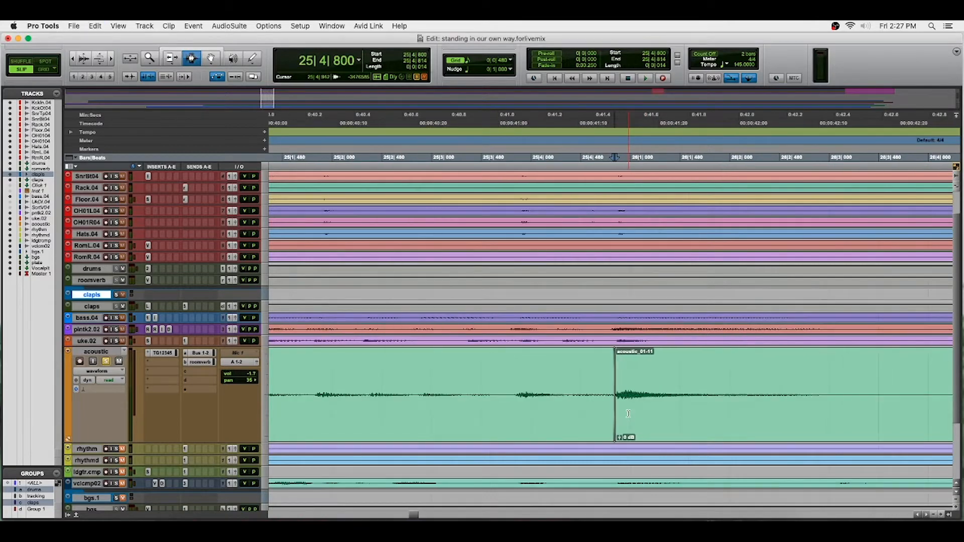
Step: Audition the edited acoustic passage around bar 26, soloed from 25|1 and in the mix from bar 19
key(space)
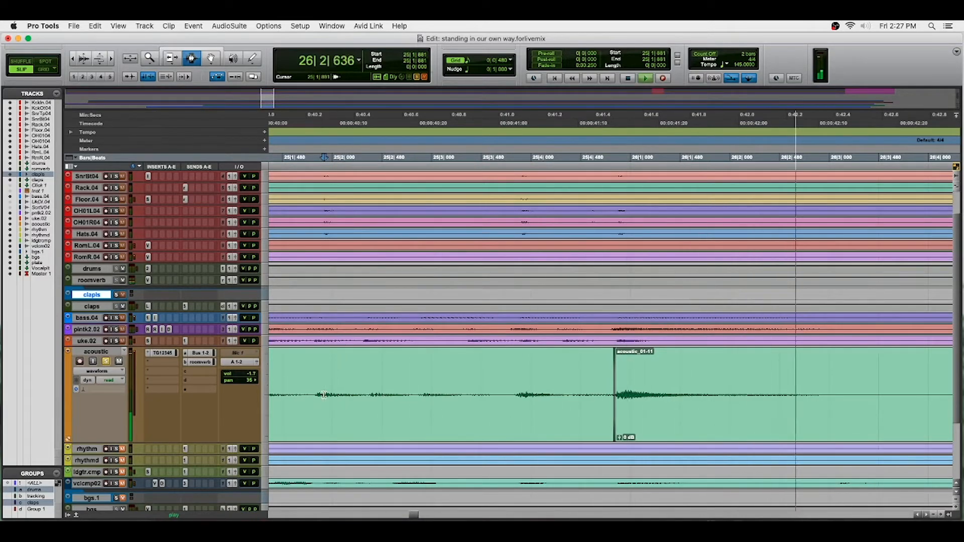
key(r)
key(r)
key(r)
key(r)
key(r)
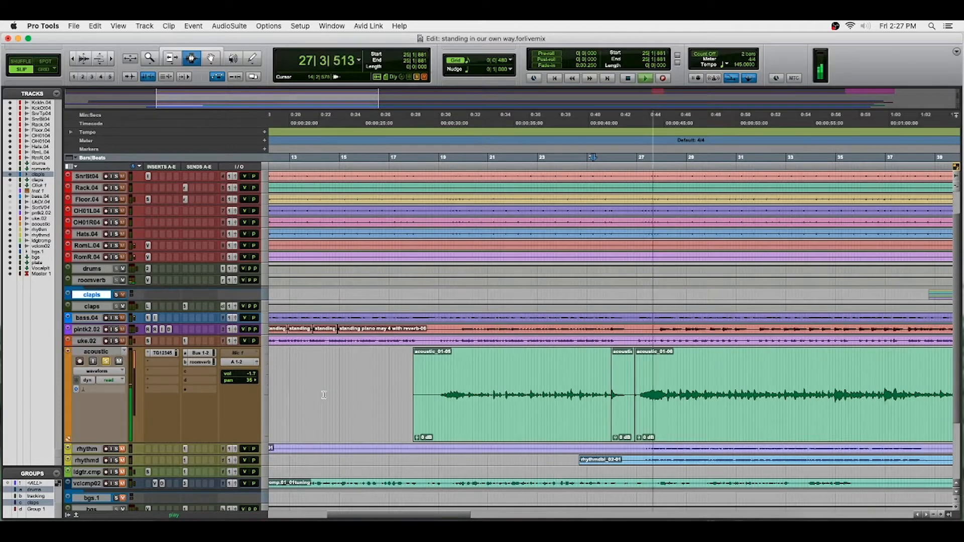
key(space)
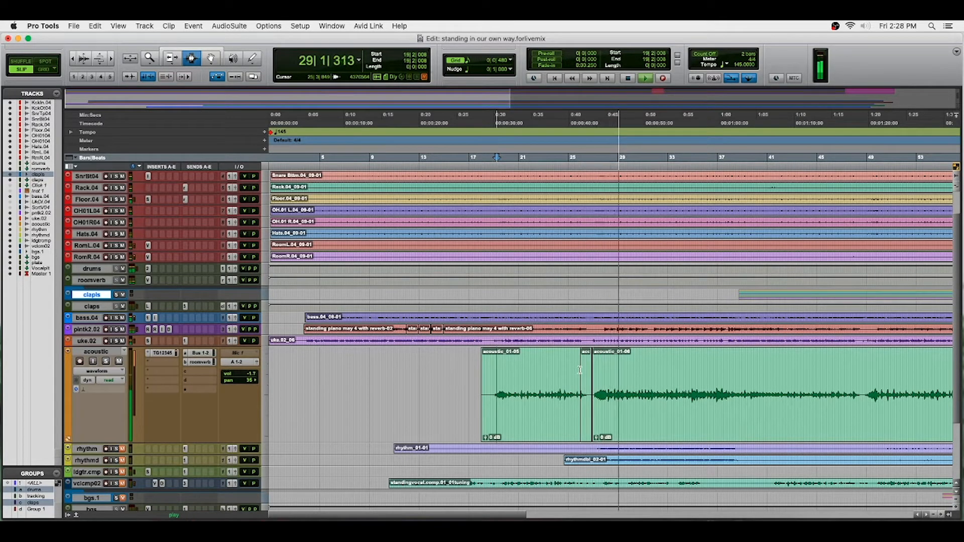
Step: Slightly lower the clip gain of the copied acoustic chord clip at bar 26 while auditioning the passage in the mix
click(584, 393)
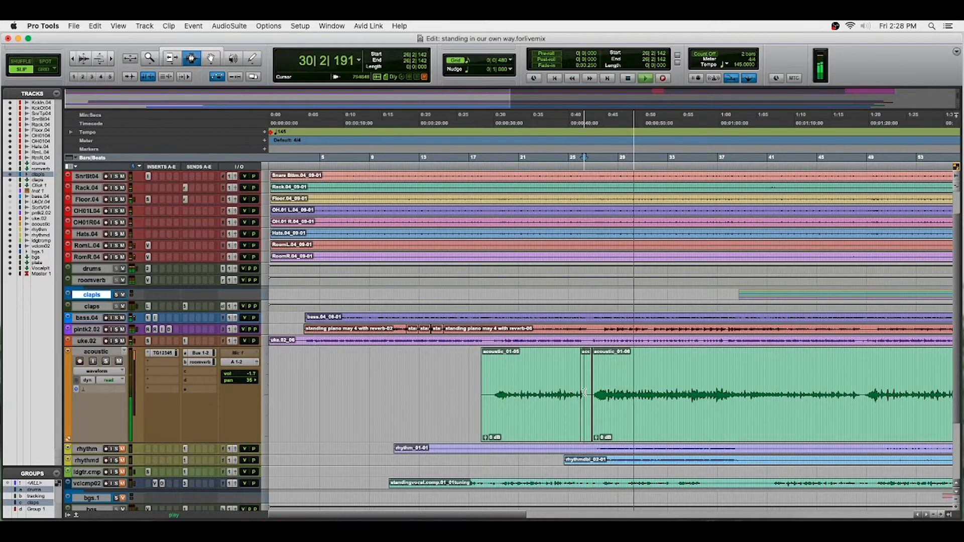
key(super+bracketright)
key(super+bracketright)
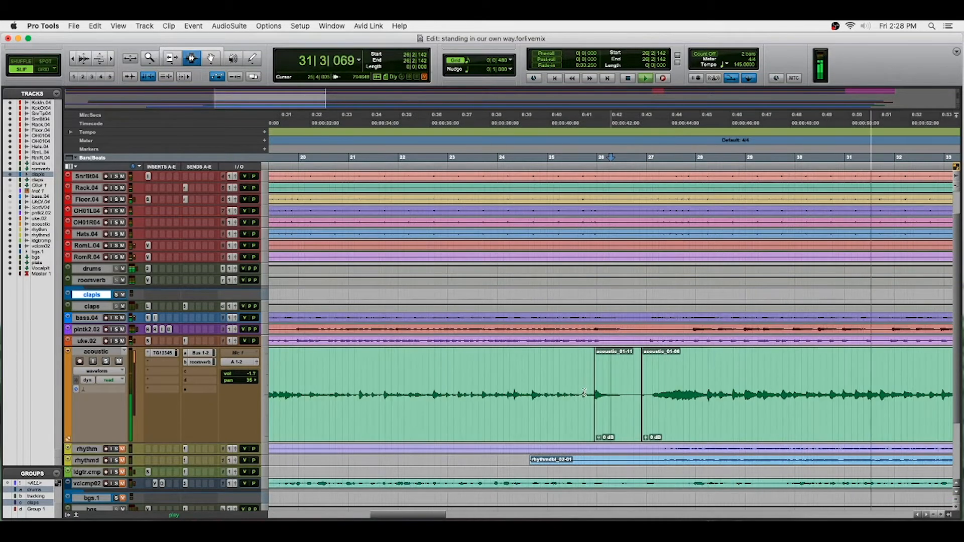
drag(599, 439, 602, 442)
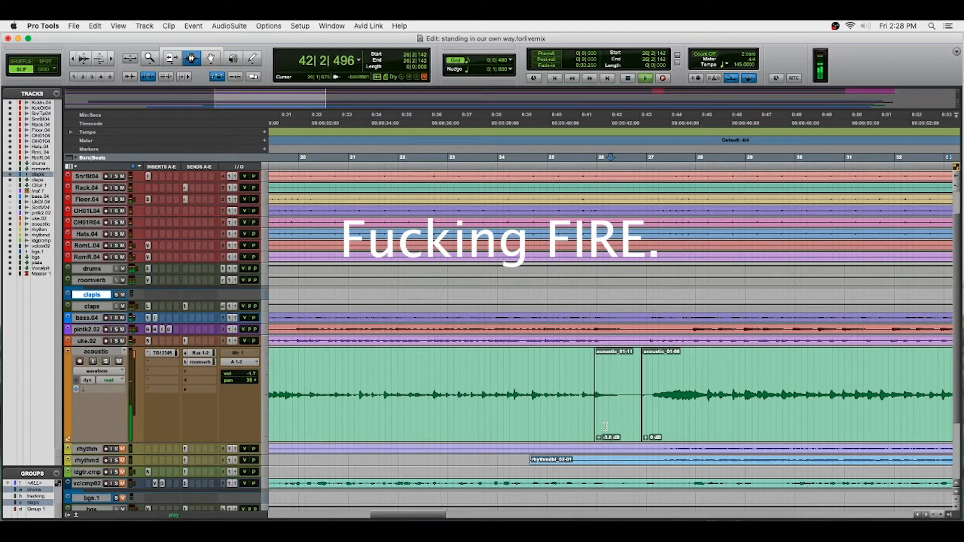
key(space)
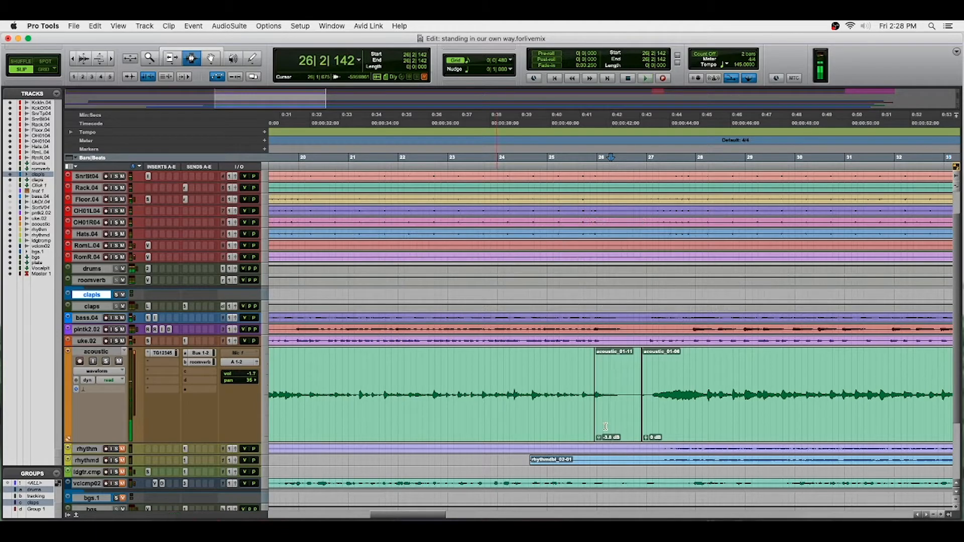
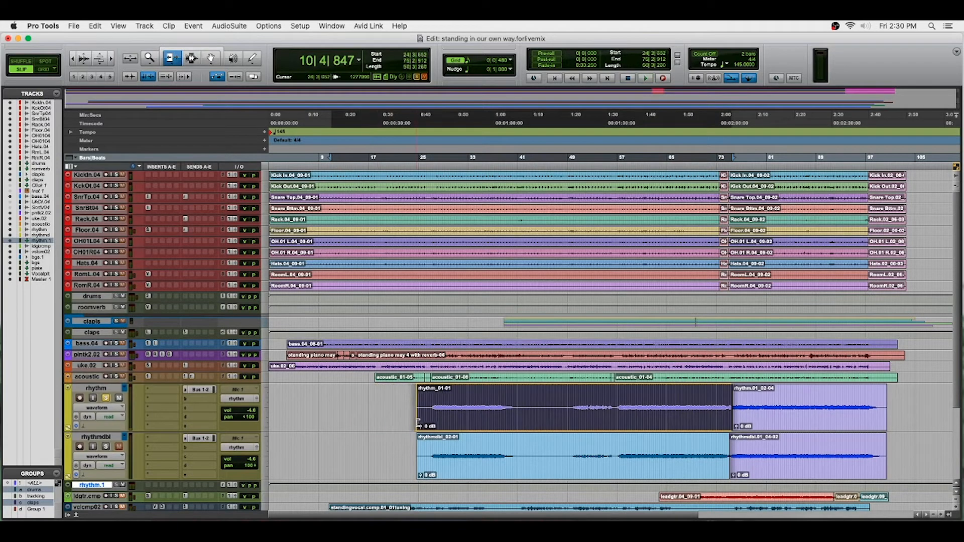
Step: Audition the rhythm guitar tracks from around 25|2, near the start of their first clips
click(418, 424)
key(space)
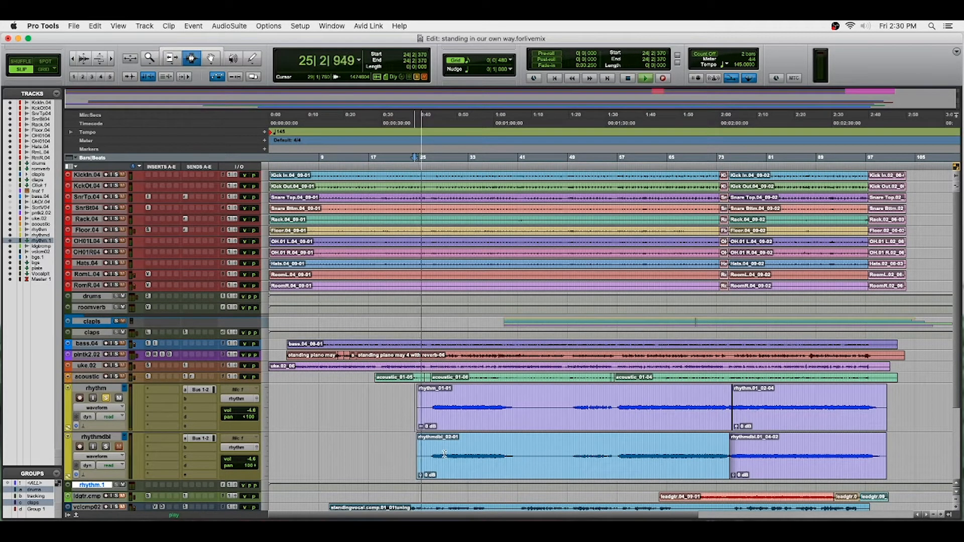
key(space)
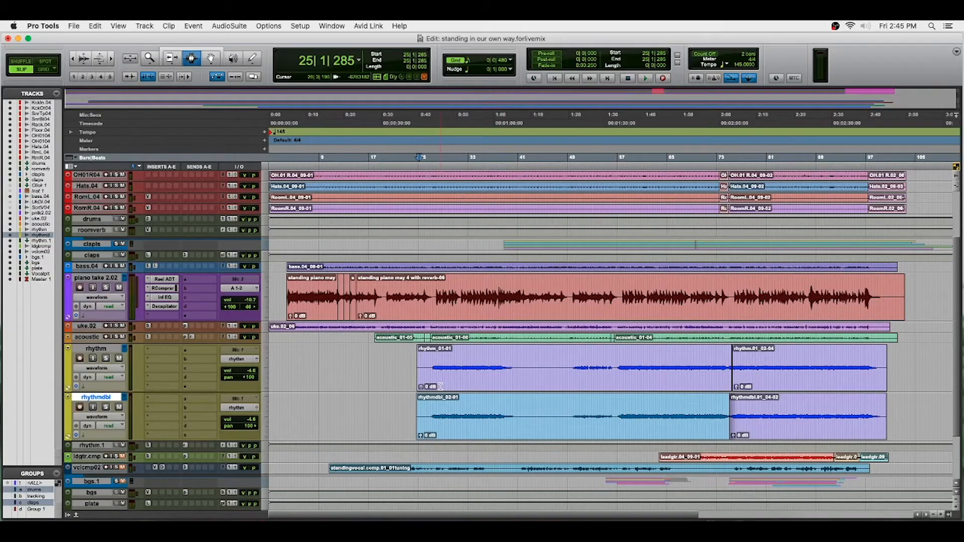
Step: Play the mix from 25|1 and inspect the SSLChannel plug-in on the rhythm.1 track
key(space)
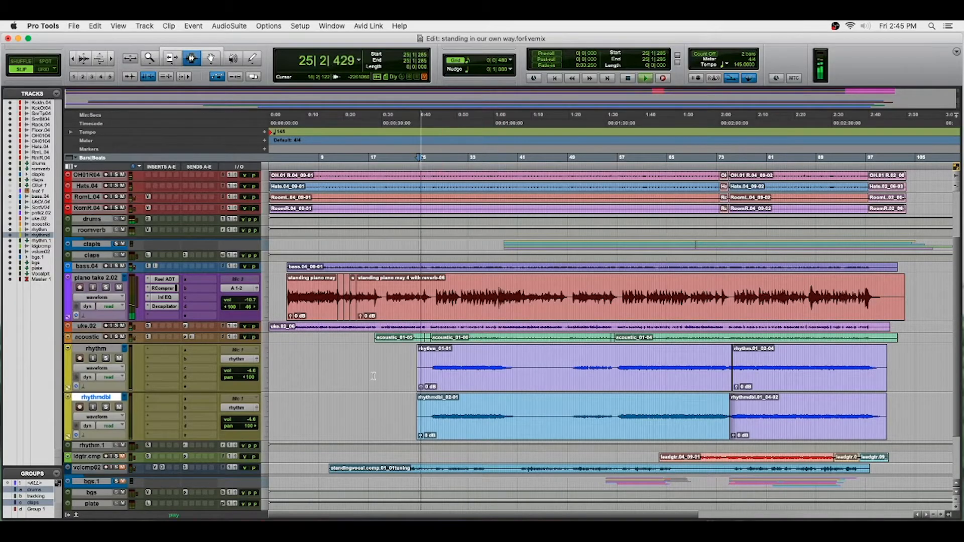
click(148, 446)
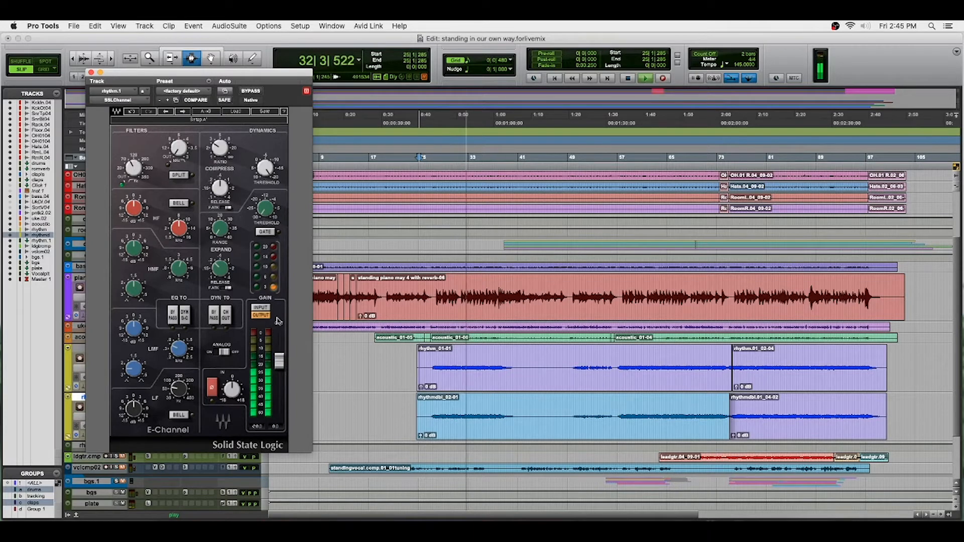
click(91, 73)
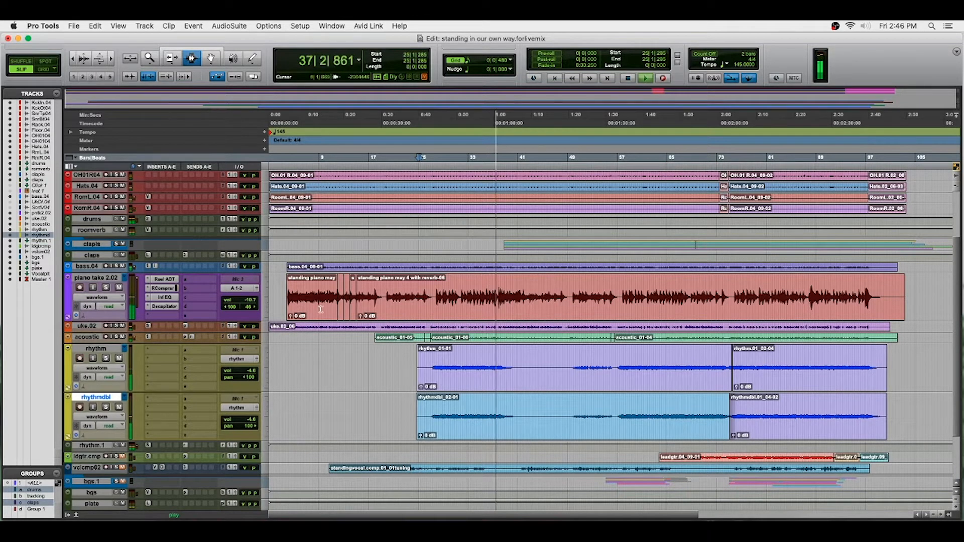
Step: Replace the Reel ADT insert on the piano track with the Sound Field plug-in Stereo (mono/stereo), placed after the Decapitator
click(164, 306)
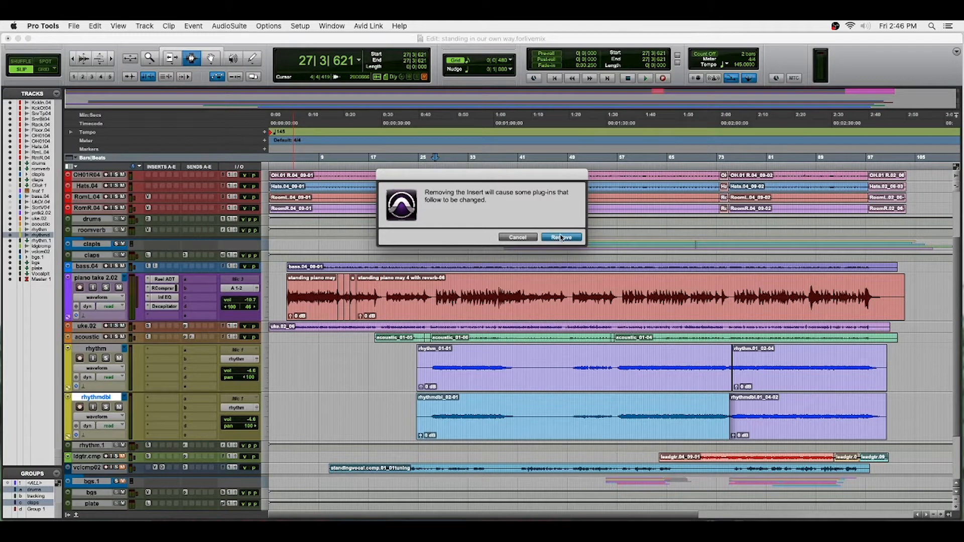
click(562, 238)
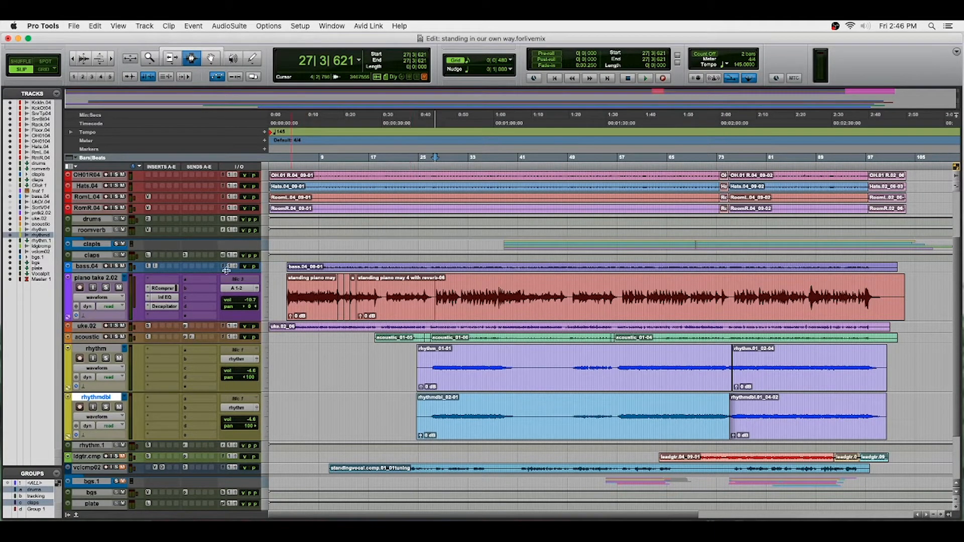
drag(168, 281, 168, 298)
click(168, 299)
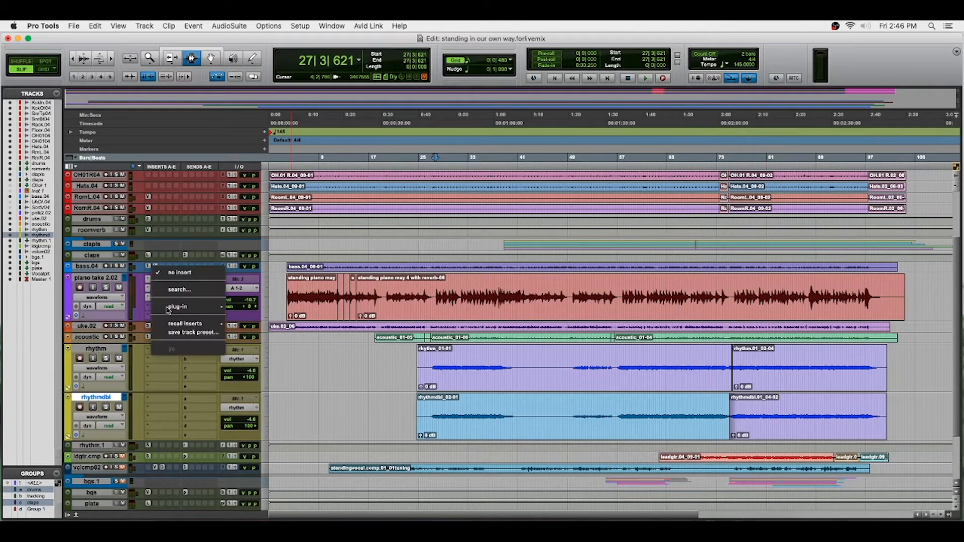
mouse_move(195, 312)
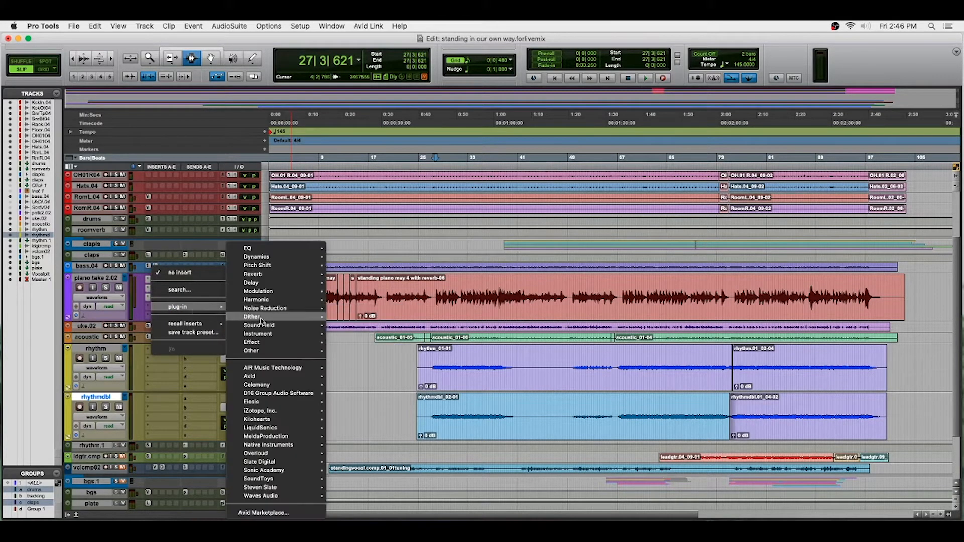
mouse_move(262, 325)
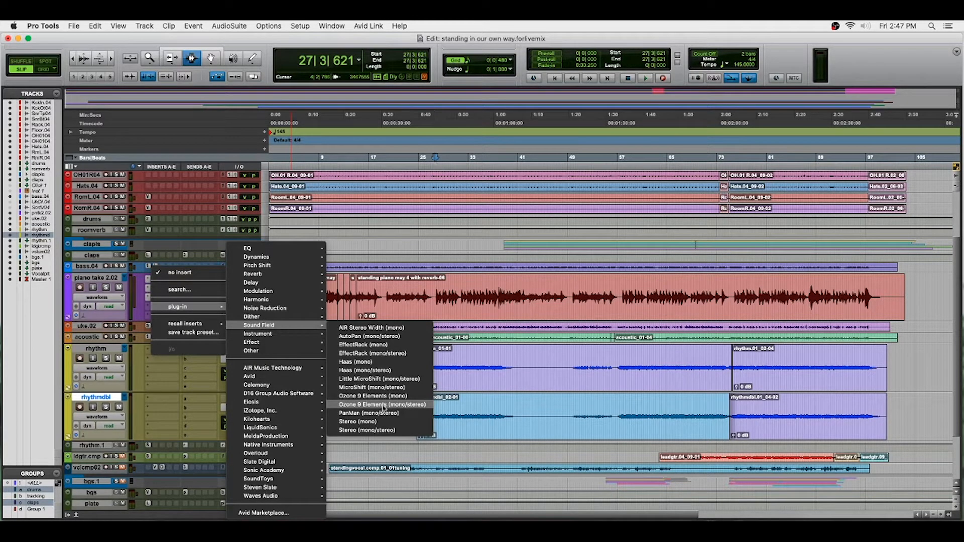
click(386, 431)
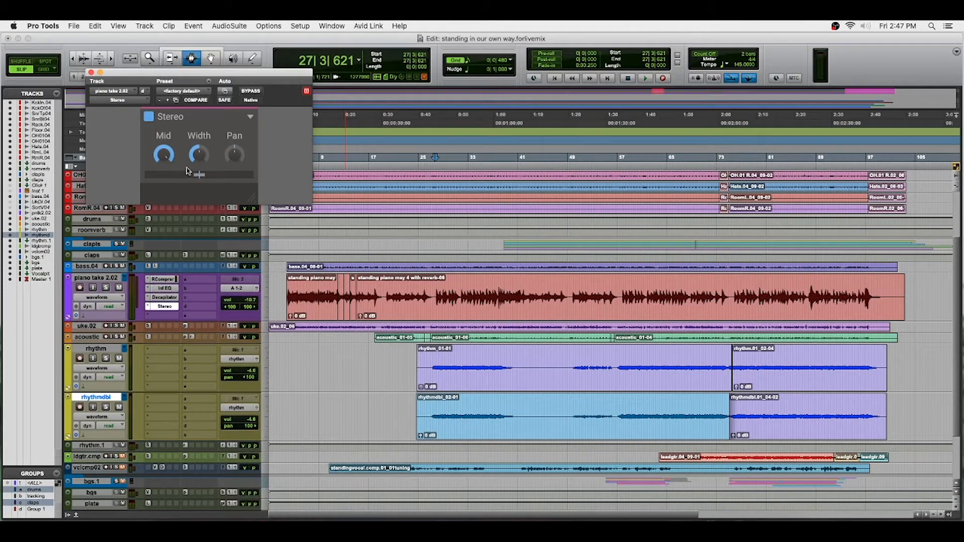
Step: Play the song with the piano take 2.02 track soloed and compare its sound with the Stereo plug-in bypassed and active
key(space)
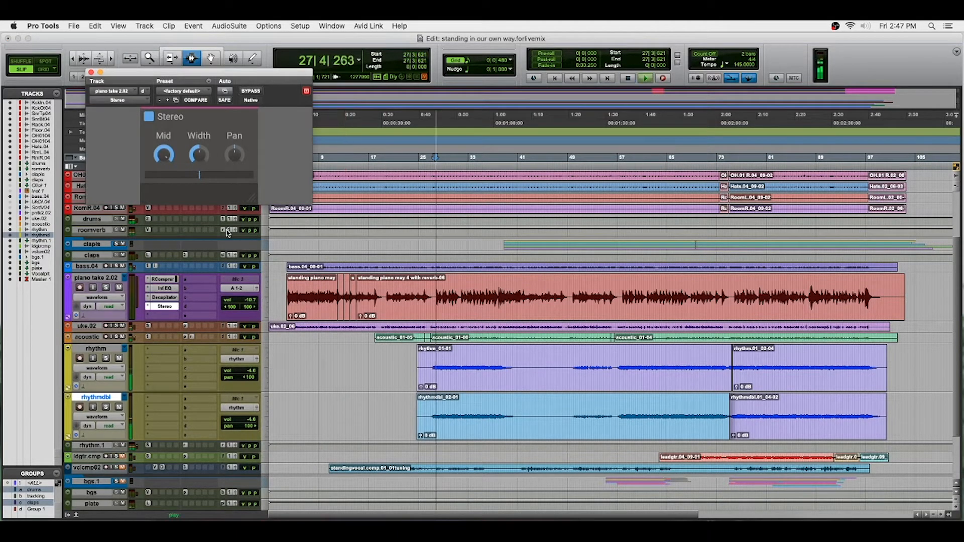
click(106, 287)
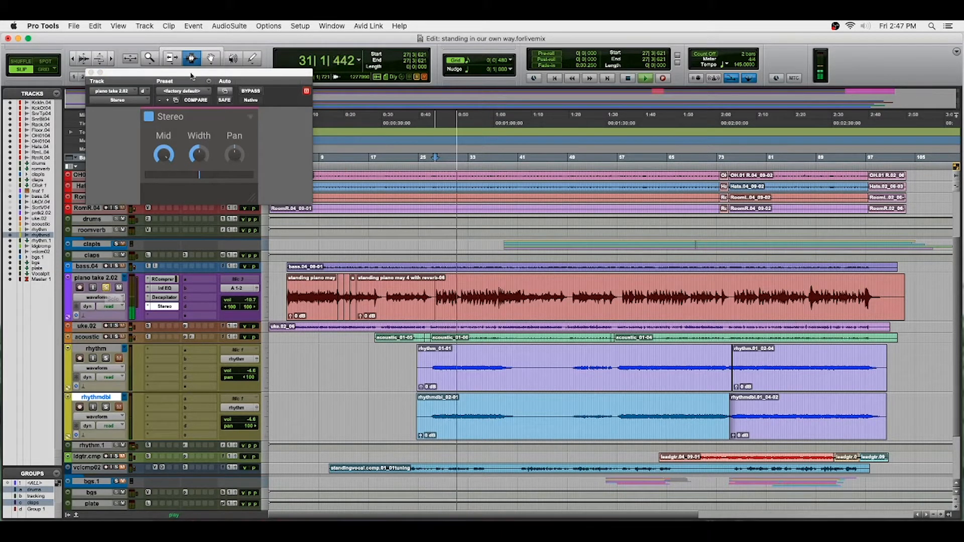
click(246, 91)
click(246, 92)
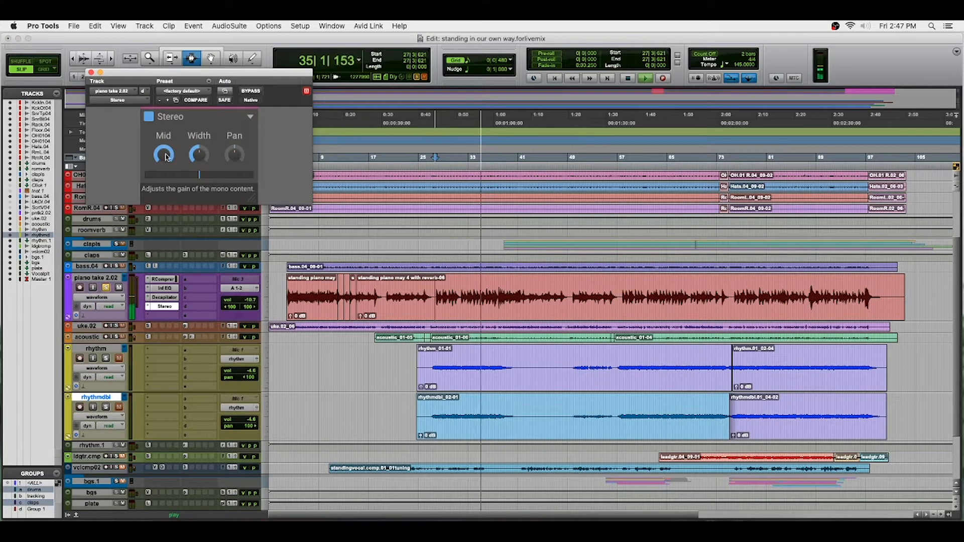
Step: Lower Mid slightly and set Pan to about 21% left in the piano's Stereo plug-in, and unsolo the piano track
mouse_move(165, 156)
mouse_down()
mouse_move(164, 188)
mouse_move(164, 165)
mouse_up()
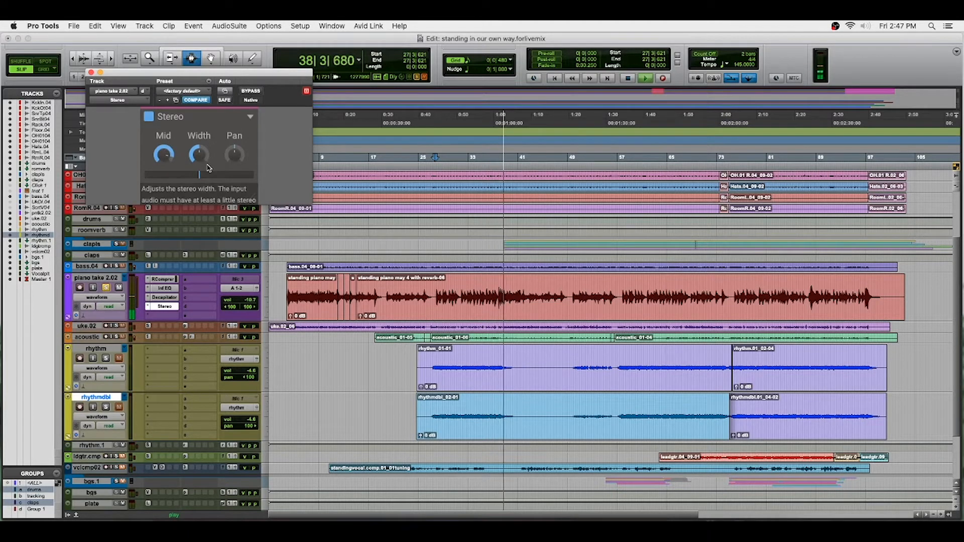
drag(229, 151, 228, 159)
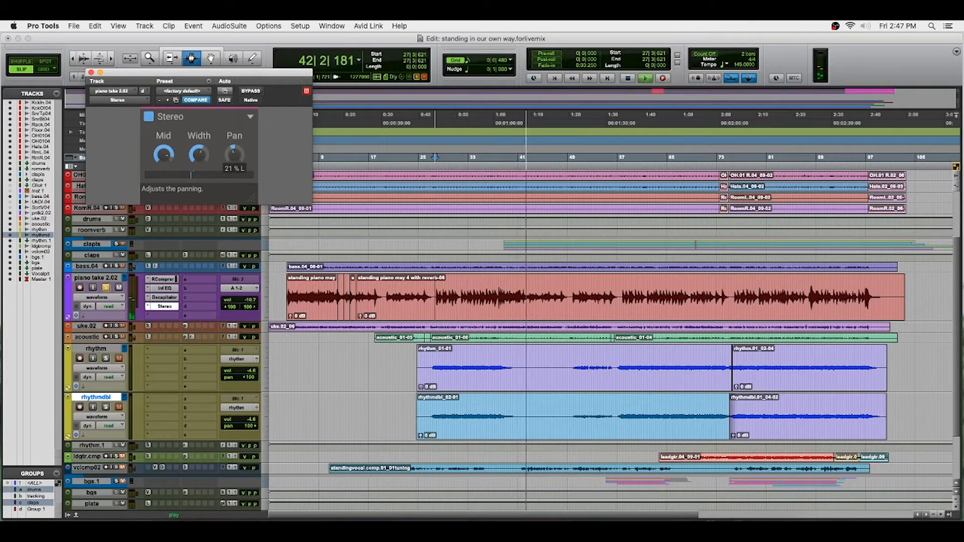
drag(229, 159, 229, 160)
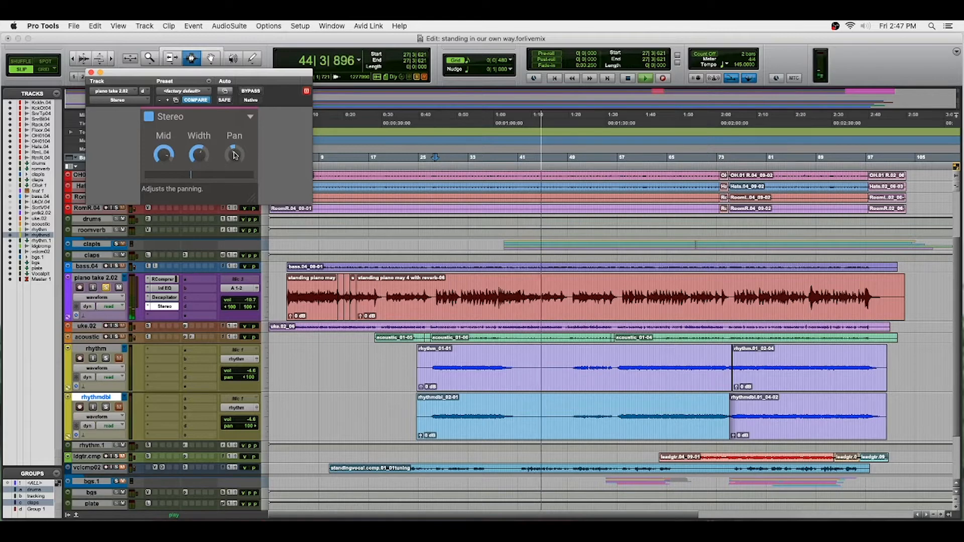
key(super+equal)
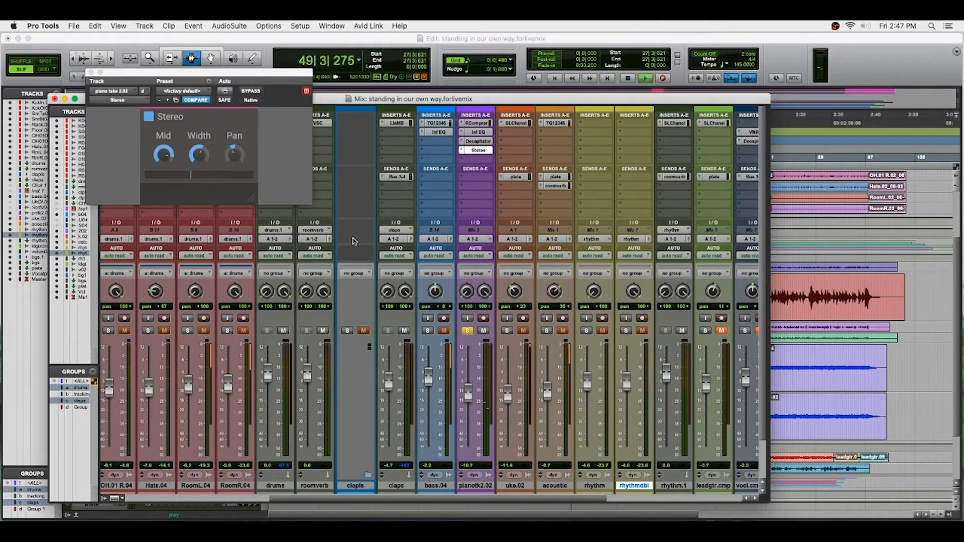
drag(234, 156, 235, 156)
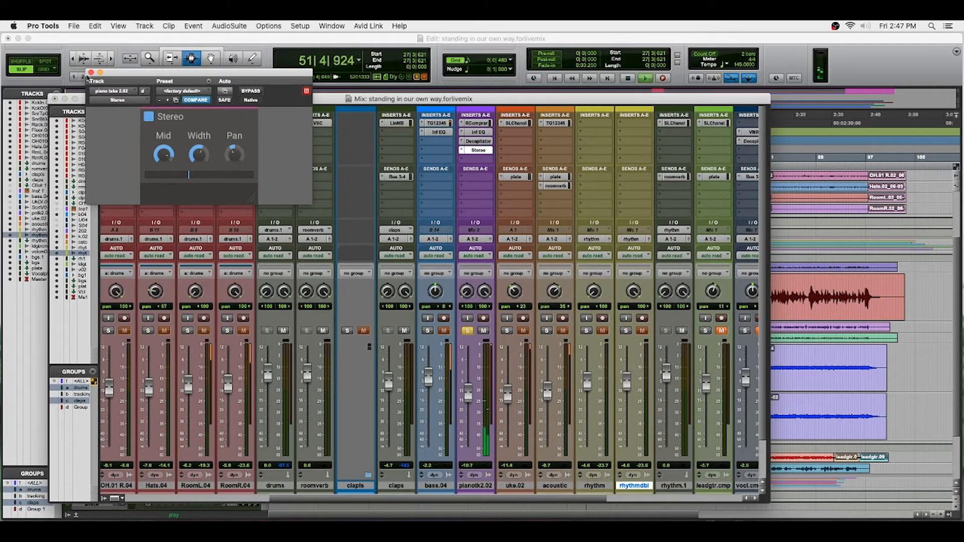
click(91, 73)
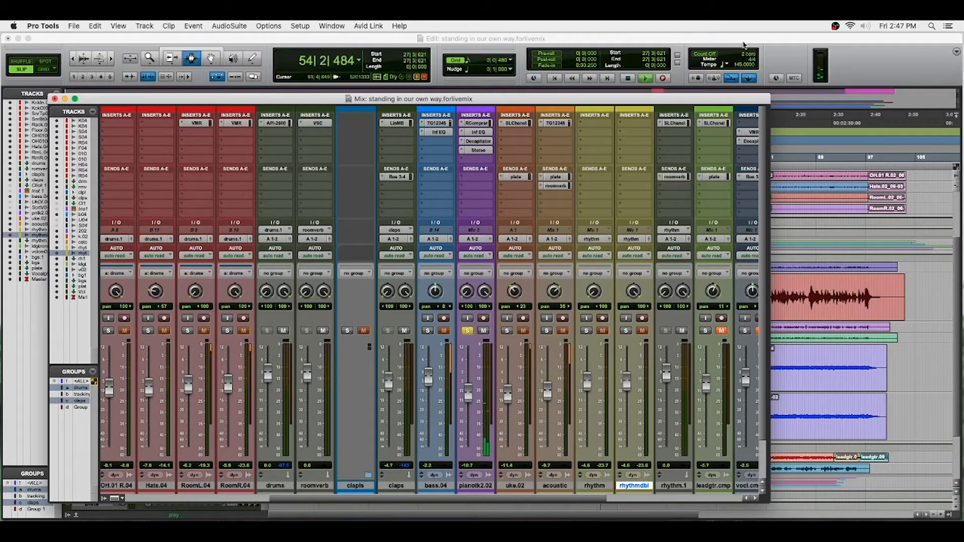
click(741, 42)
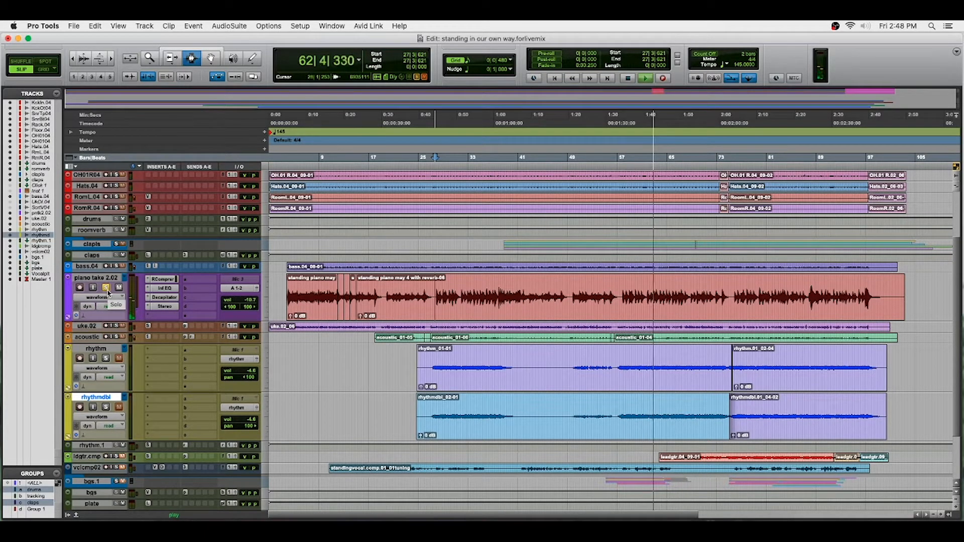
click(107, 290)
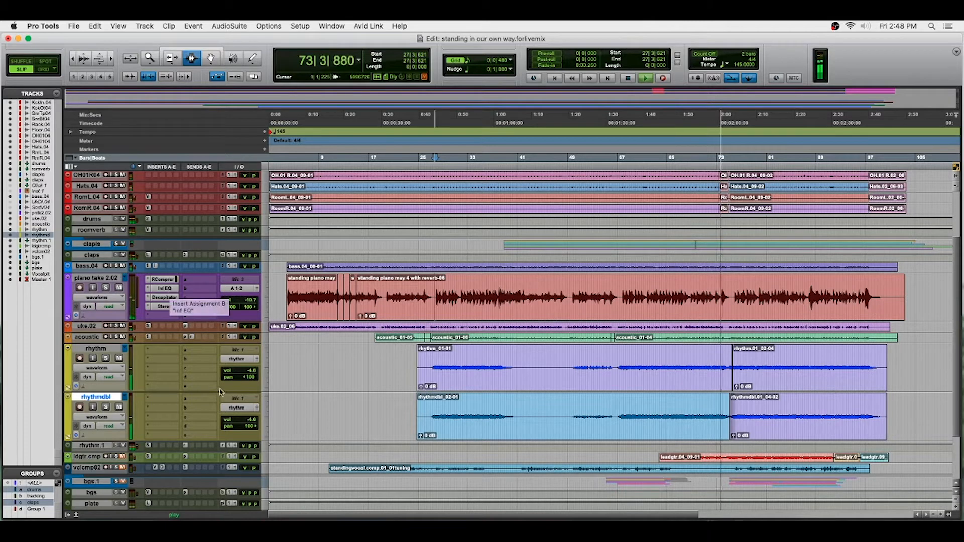
Step: Lower the rhythm.1 track's volume to about -2.0 dB and raise the piano track's volume to -6.7 dB
click(243, 447)
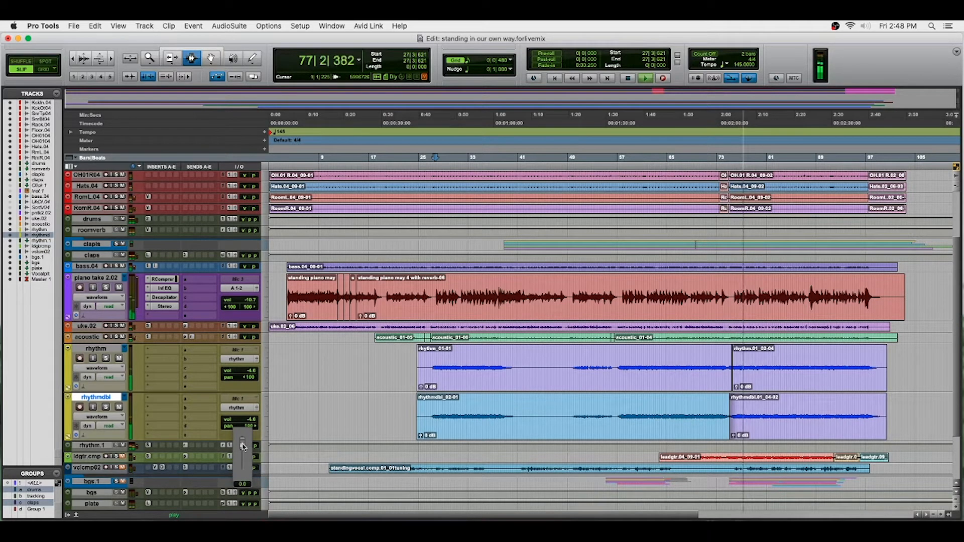
drag(243, 447, 243, 449)
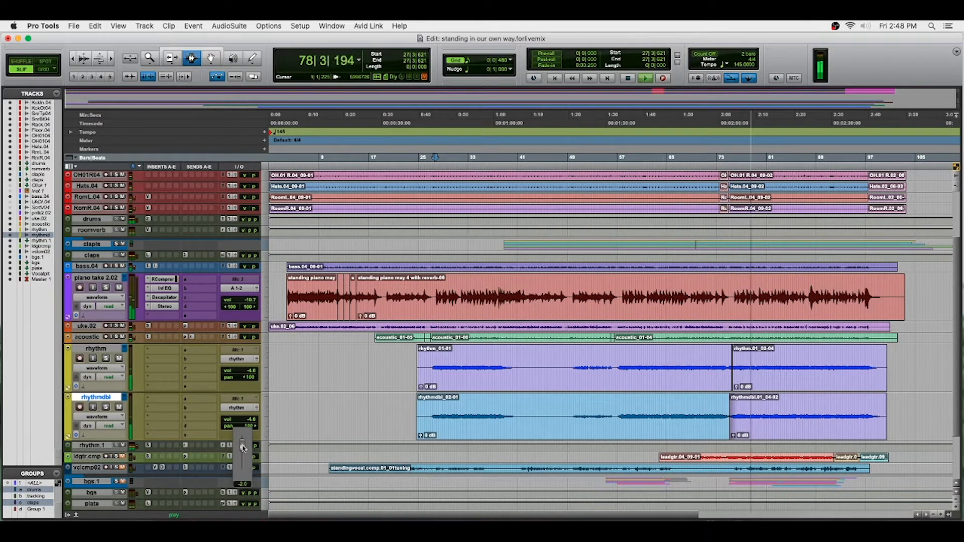
click(149, 328)
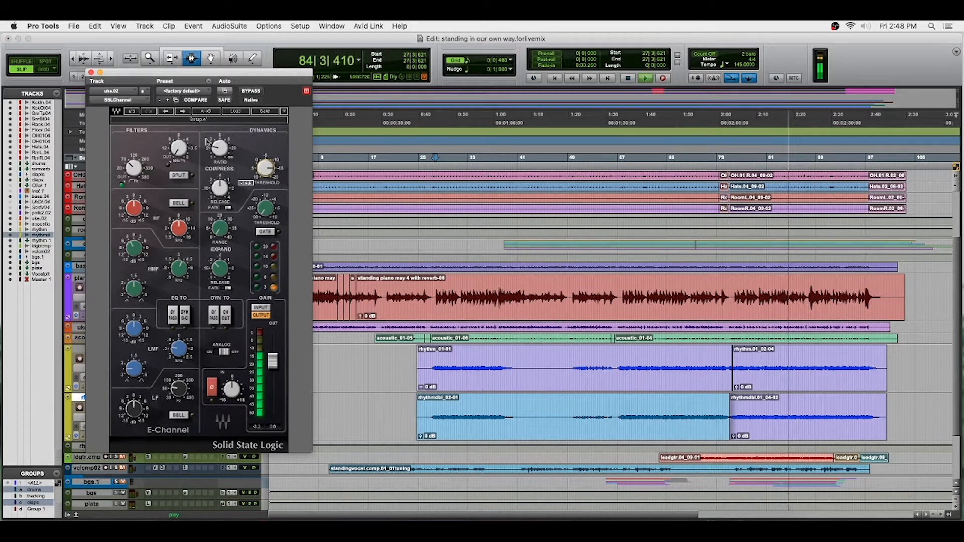
click(91, 72)
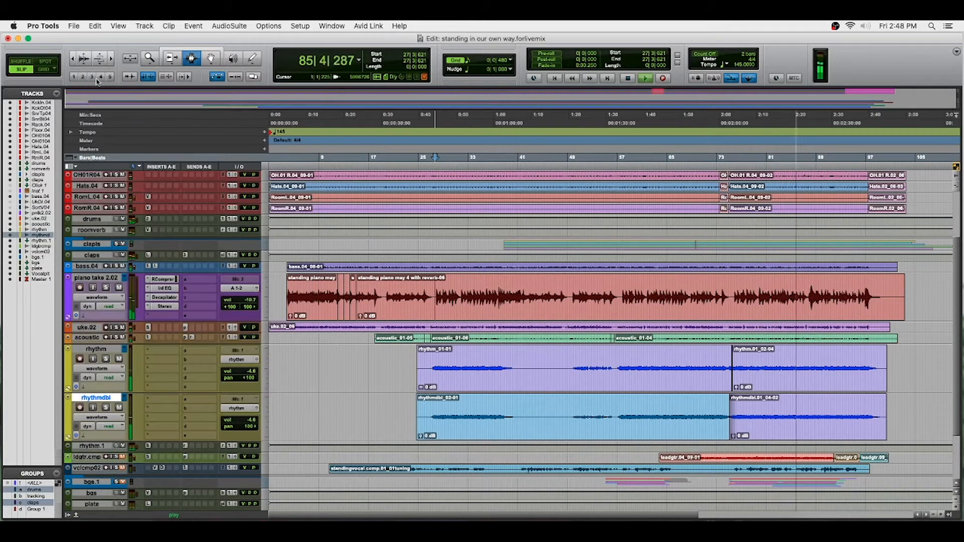
drag(251, 300, 255, 297)
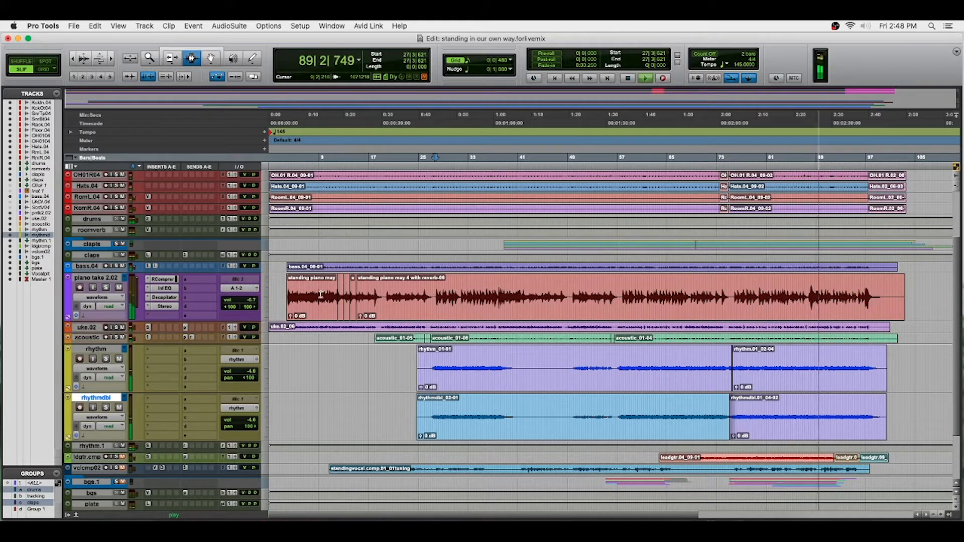
Step: Stop playback and add a send to the roomverb bus in send slot a of the piano track
key(space)
click(200, 282)
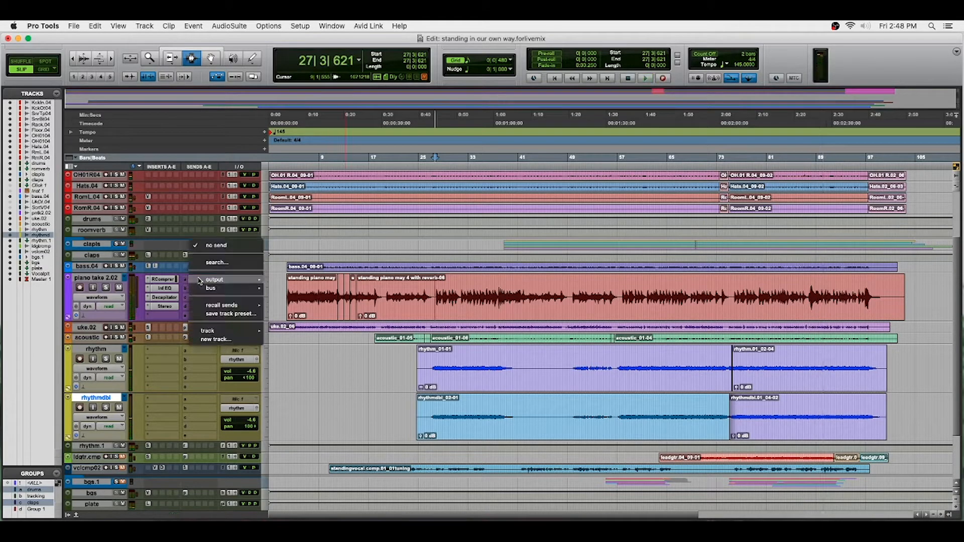
mouse_move(225, 287)
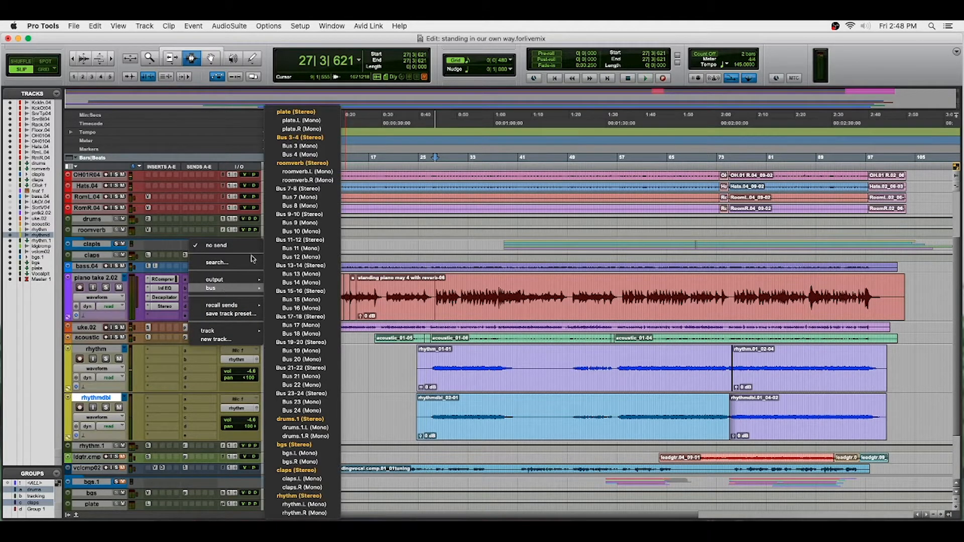
click(306, 171)
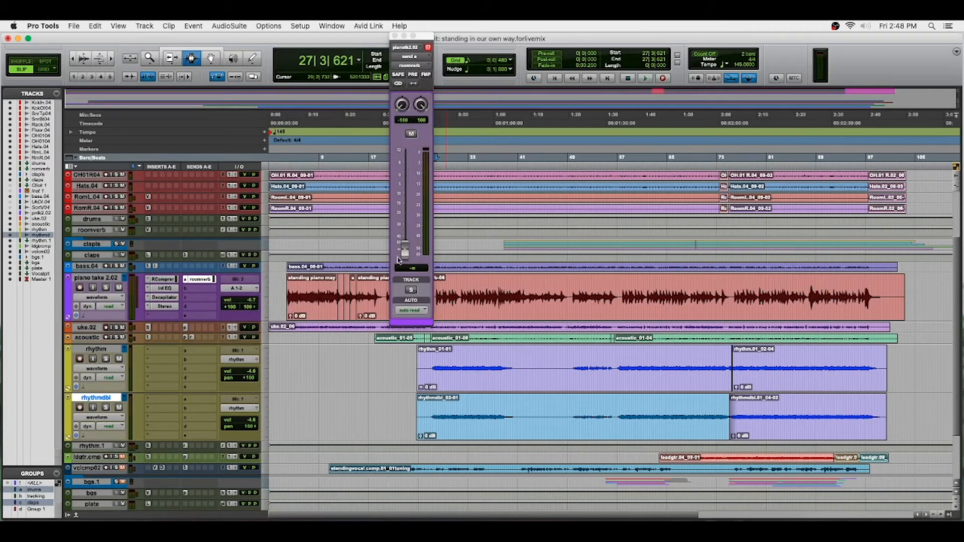
click(395, 35)
Step: Play the mix and raise the piano track's volume to about -4.7 dB
key(space)
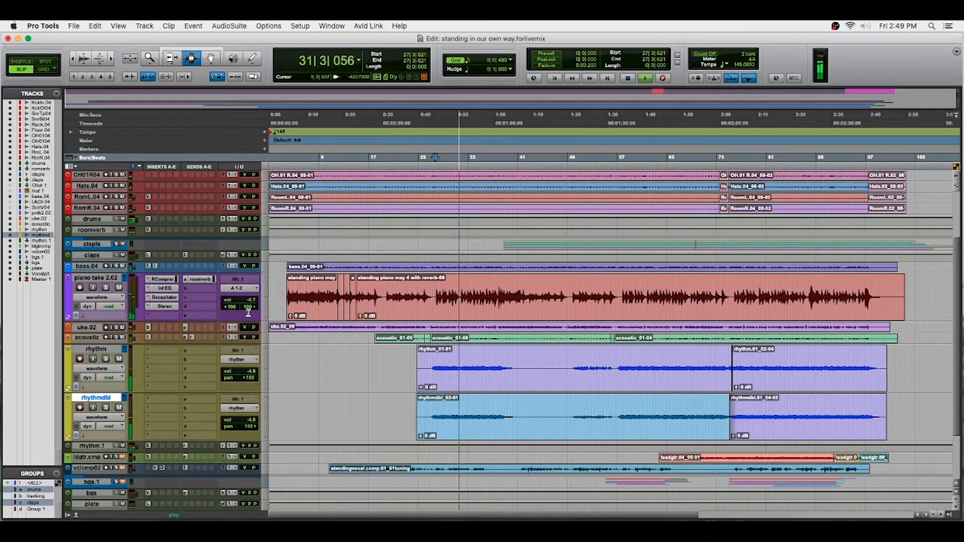
drag(248, 303, 252, 301)
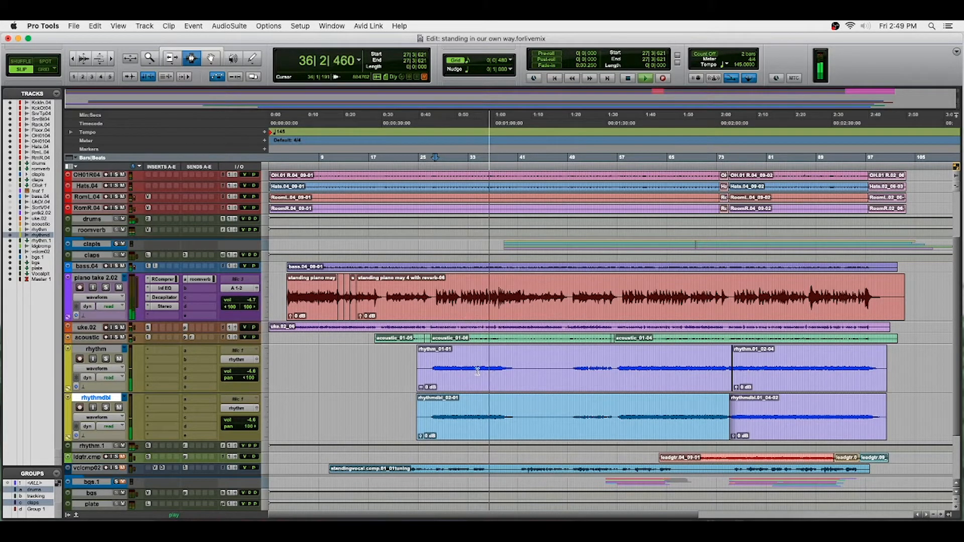
scroll(478, 371, down, 2)
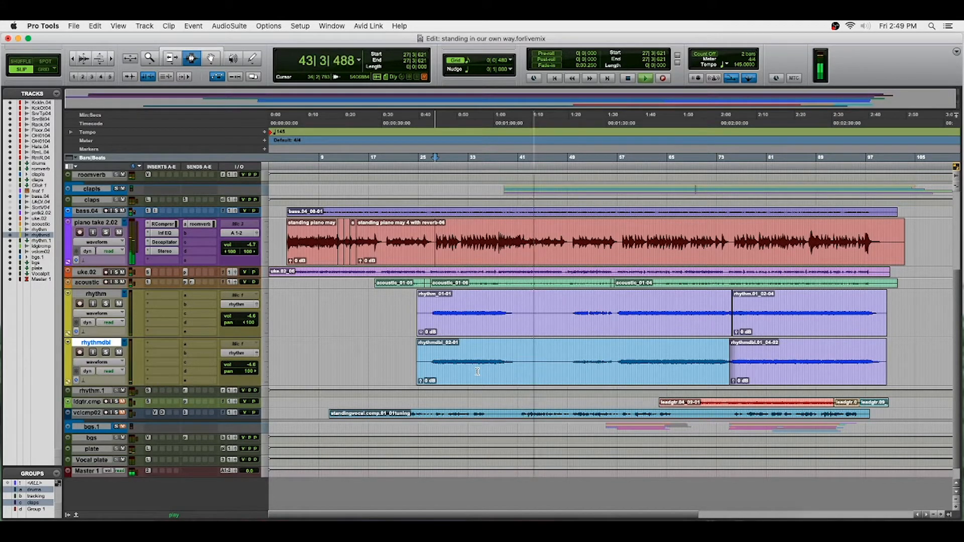
click(256, 247)
drag(255, 247, 256, 247)
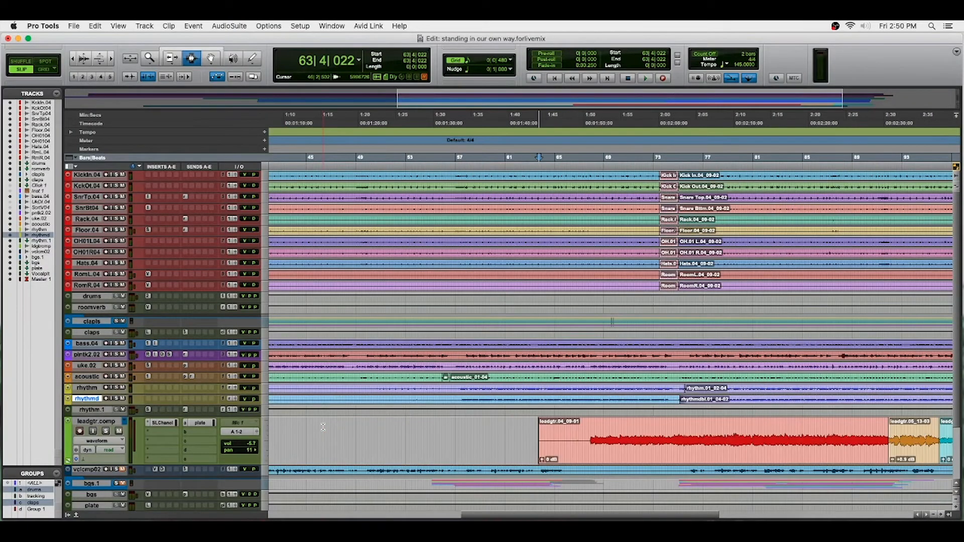
Step: Play the lead guitar section and add a roomverb send in slot b of leadgtr.comp, raised to about -35.6 dB
key(space)
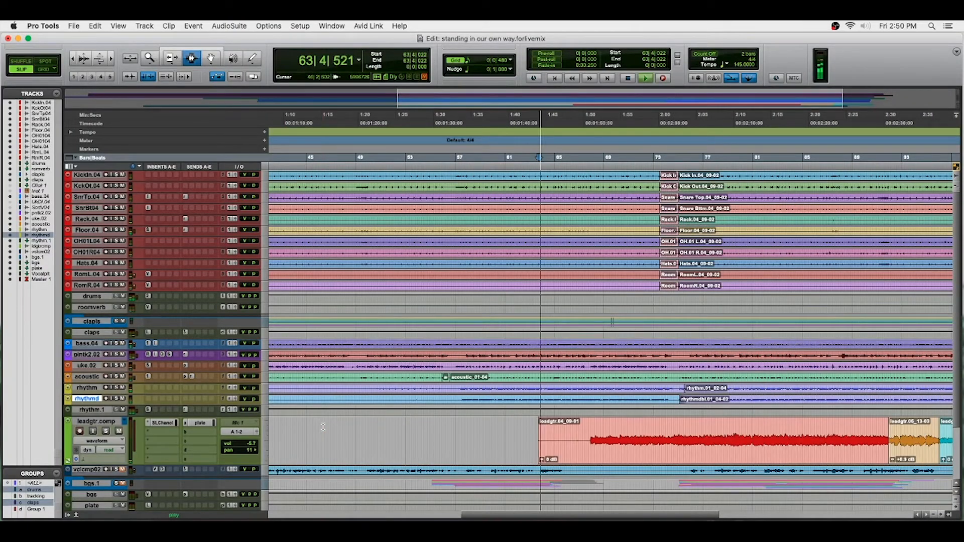
click(209, 432)
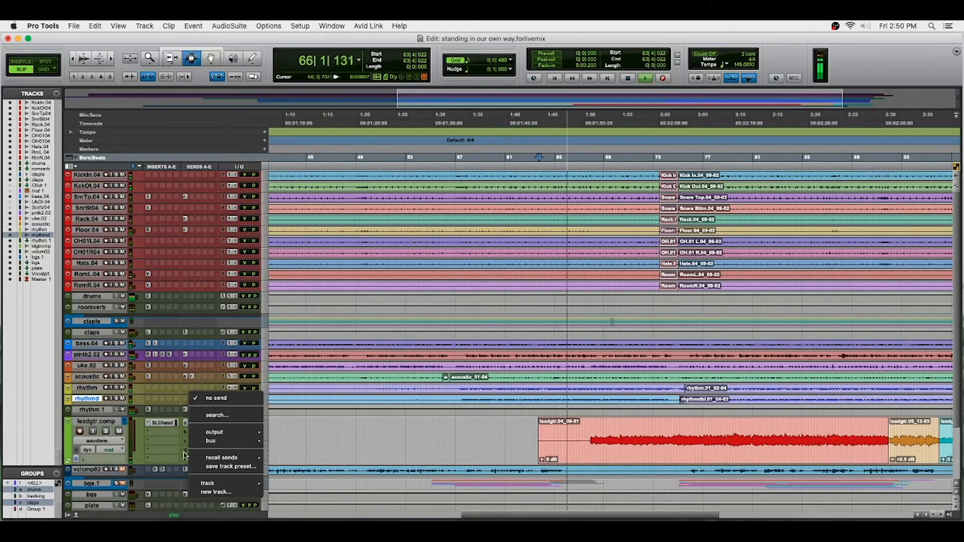
mouse_move(228, 441)
click(301, 172)
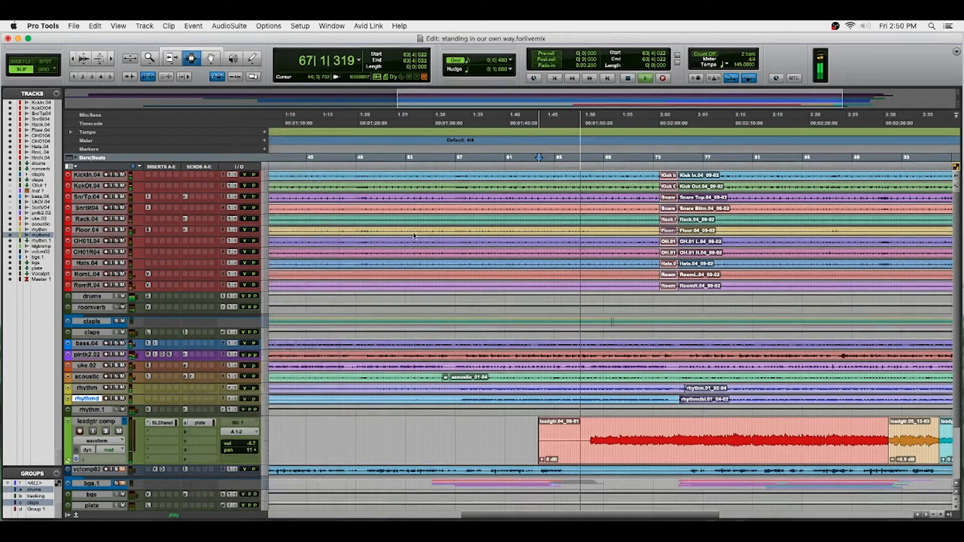
drag(406, 236, 406, 218)
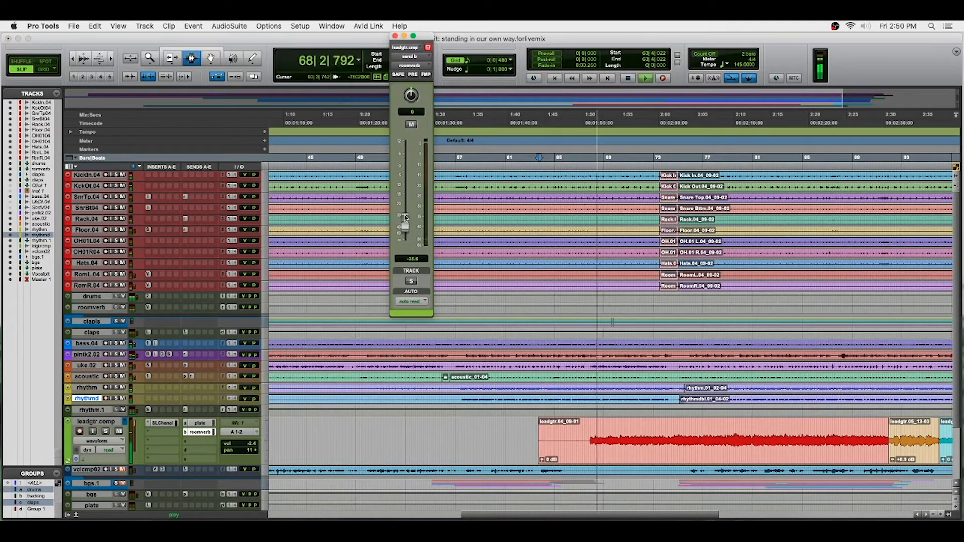
click(394, 36)
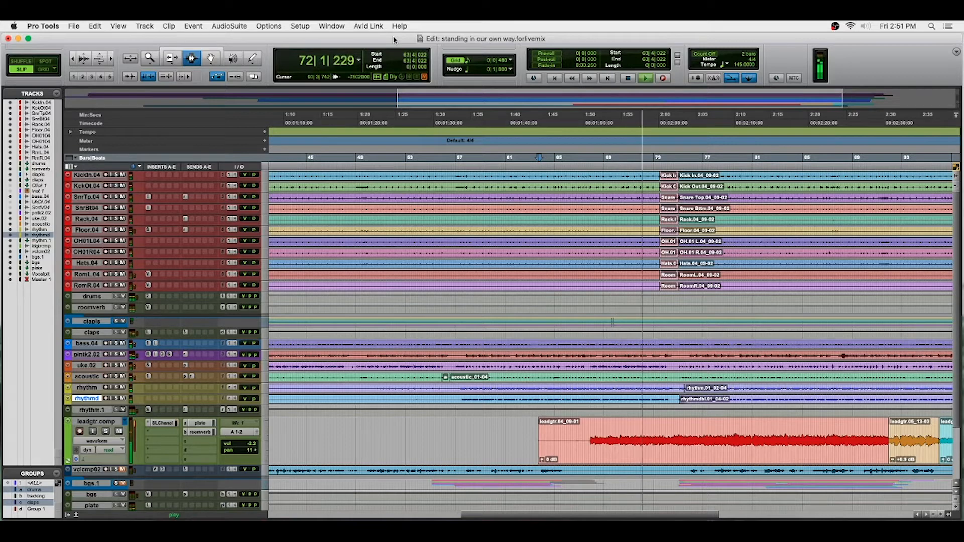
Step: Open the SSLChannel plug-in on leadgtr.comp and show volume automation on the enlarged track
click(169, 425)
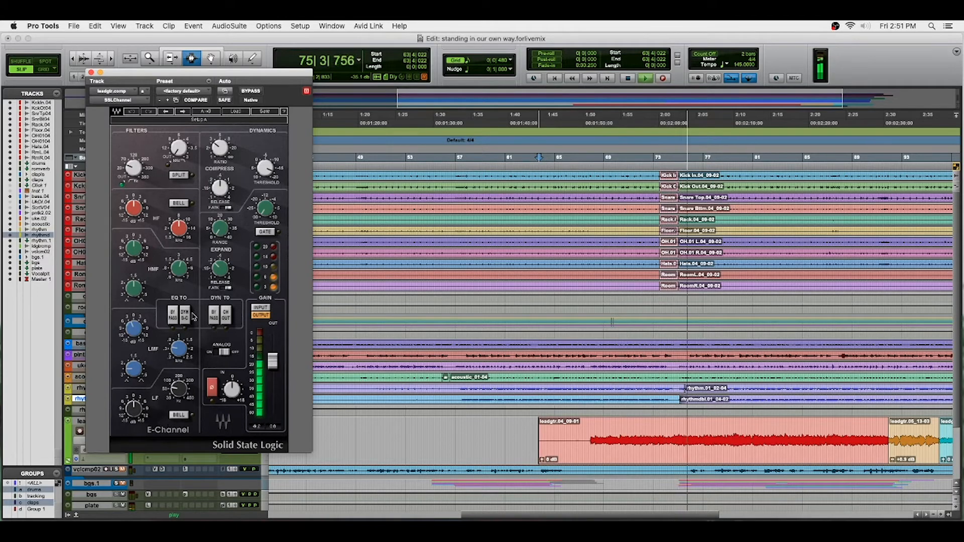
key(space)
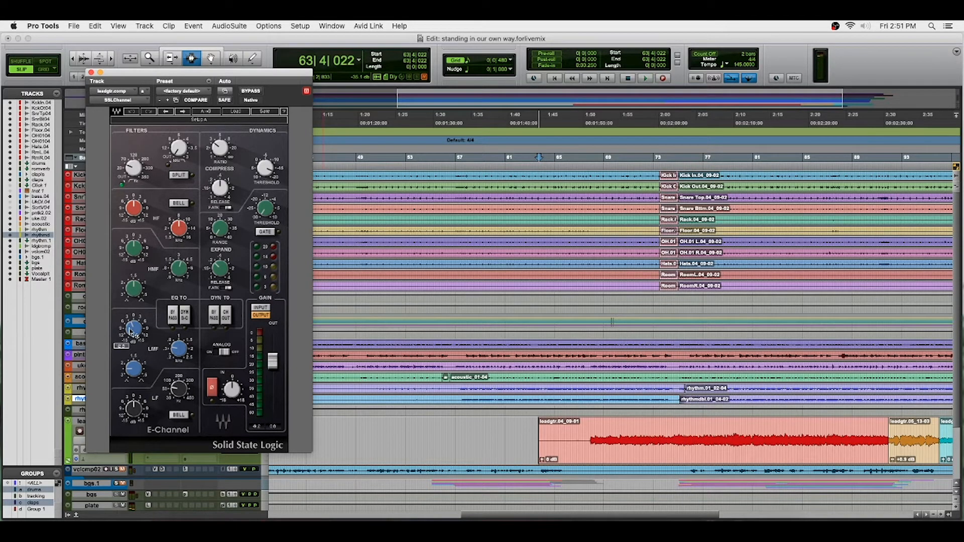
click(614, 443)
key(ctrl+Up)
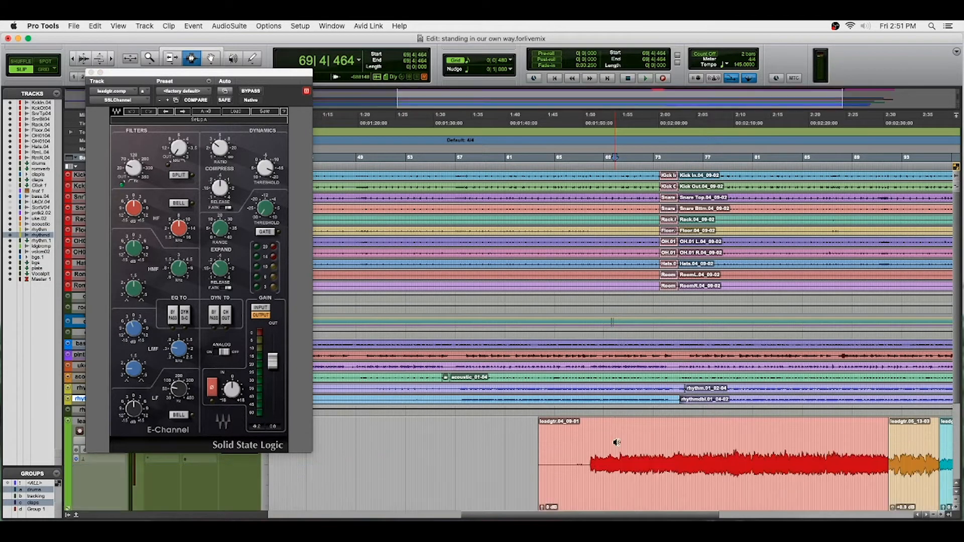
drag(255, 73, 303, 24)
click(107, 445)
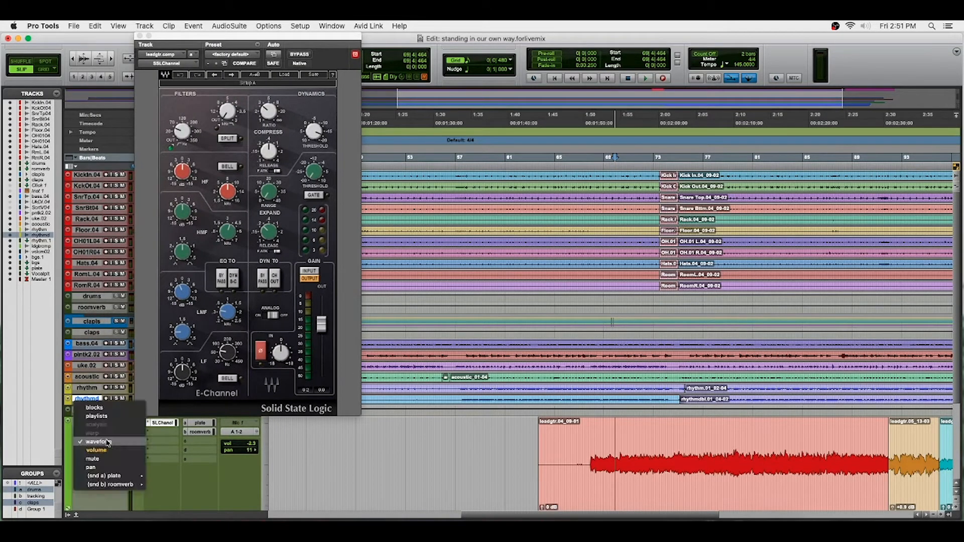
click(114, 452)
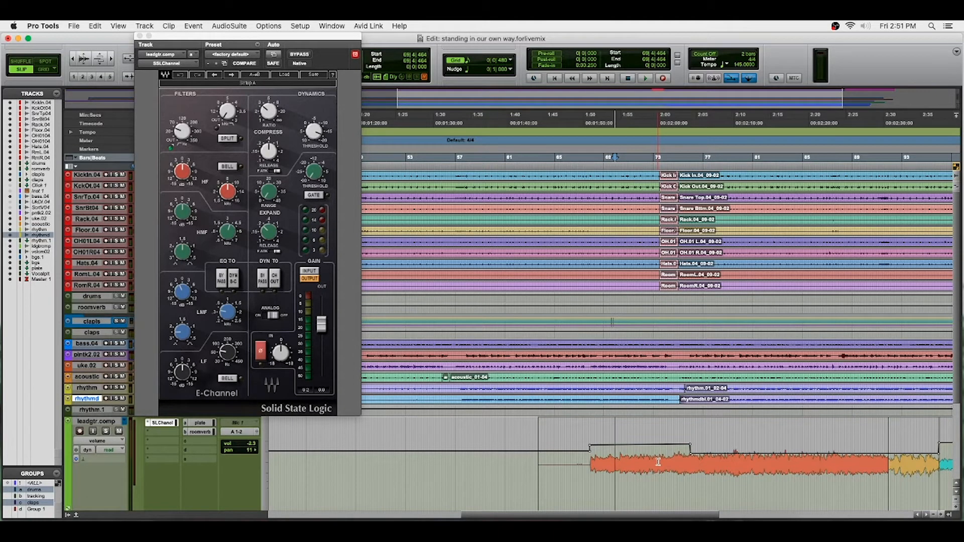
Step: Delete the volume automation across the whole lead guitar section on the leadgtr.comp track
key(super+bracketleft)
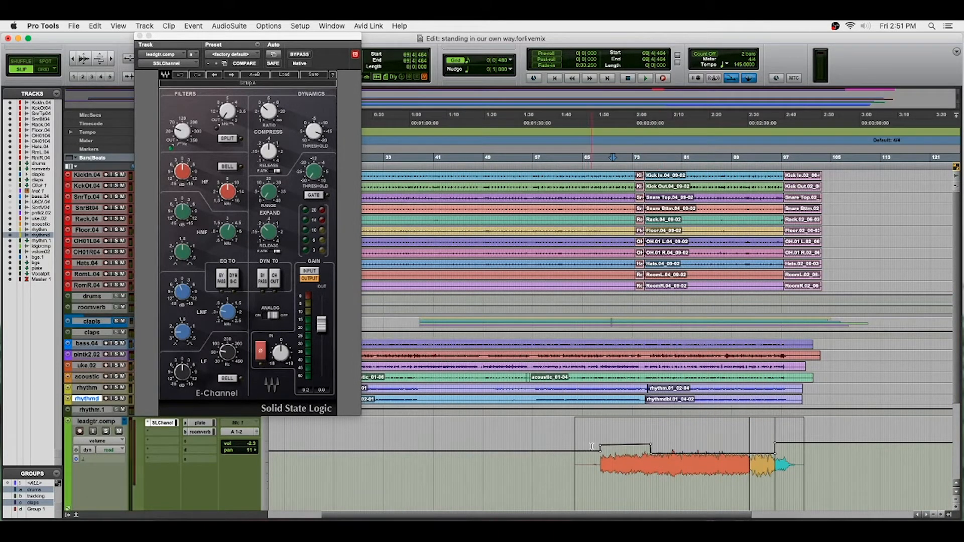
drag(599, 446, 778, 444)
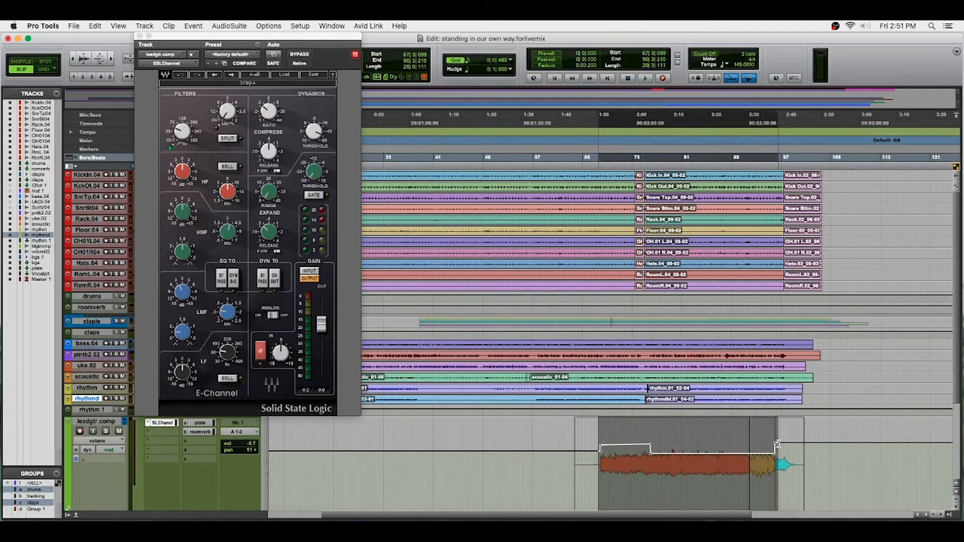
key(Delete)
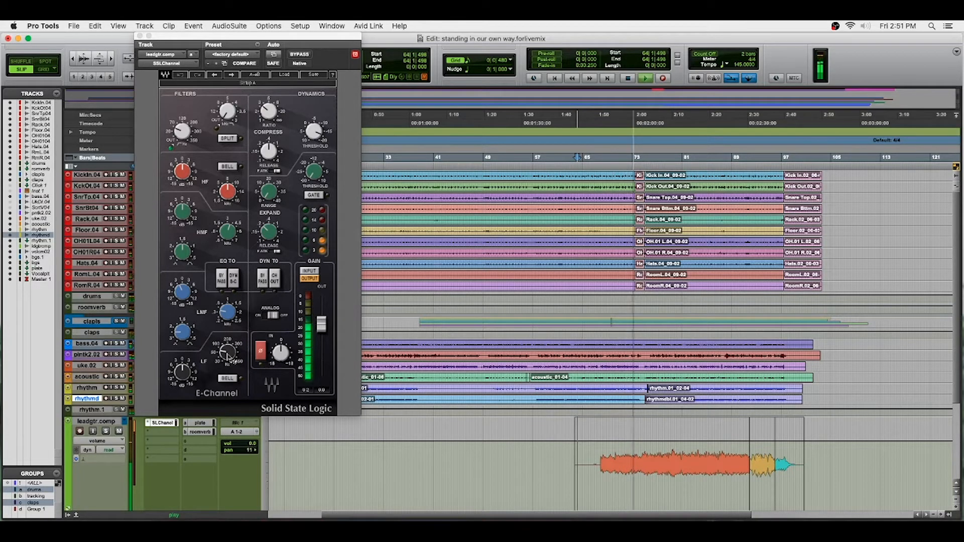
Step: Adjust the LMF gain in the lead guitar's SSLChannel while playing the lead section, and close the plug-in
click(181, 292)
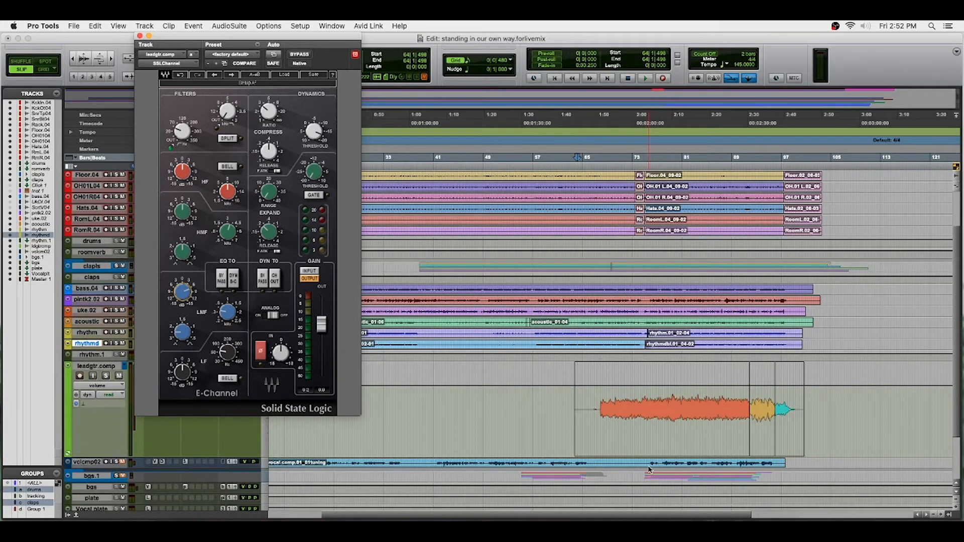
click(599, 386)
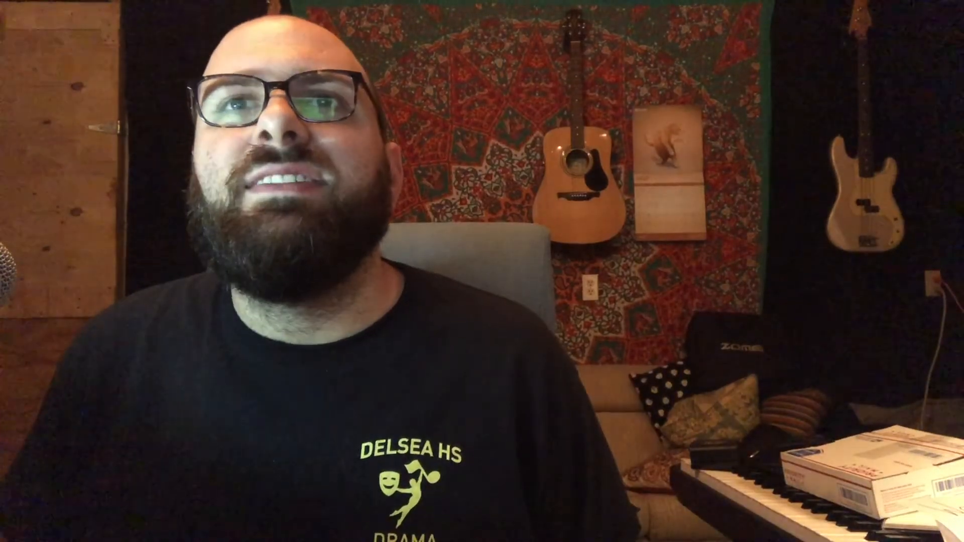
key(space)
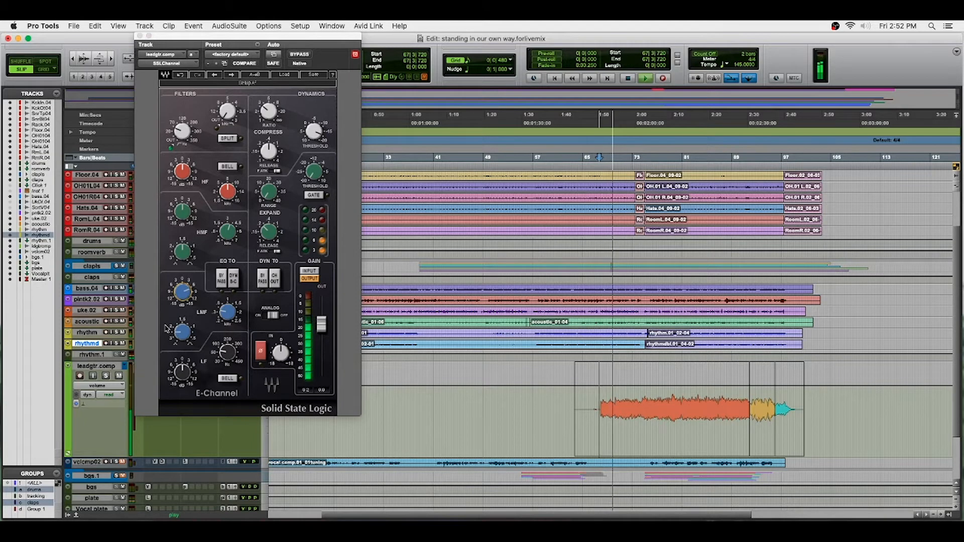
key(space)
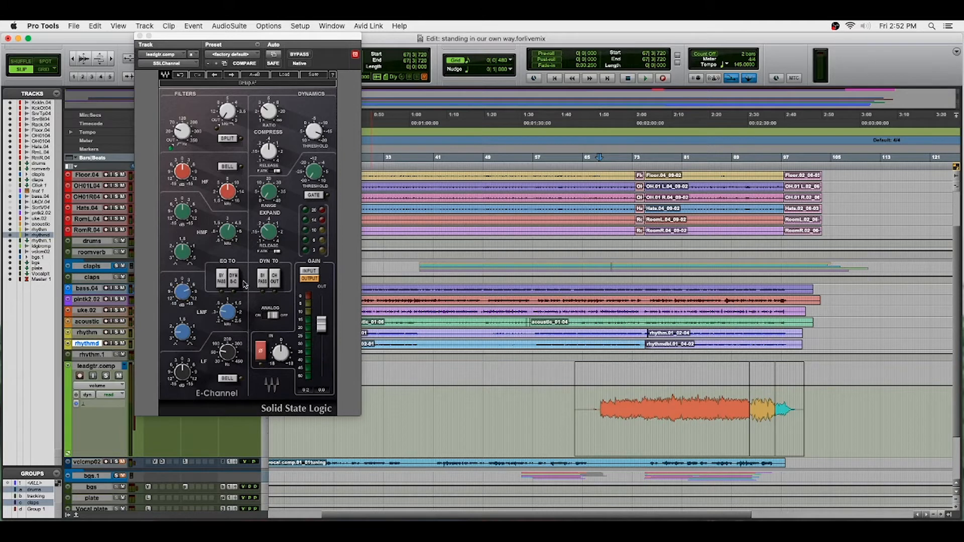
key(space)
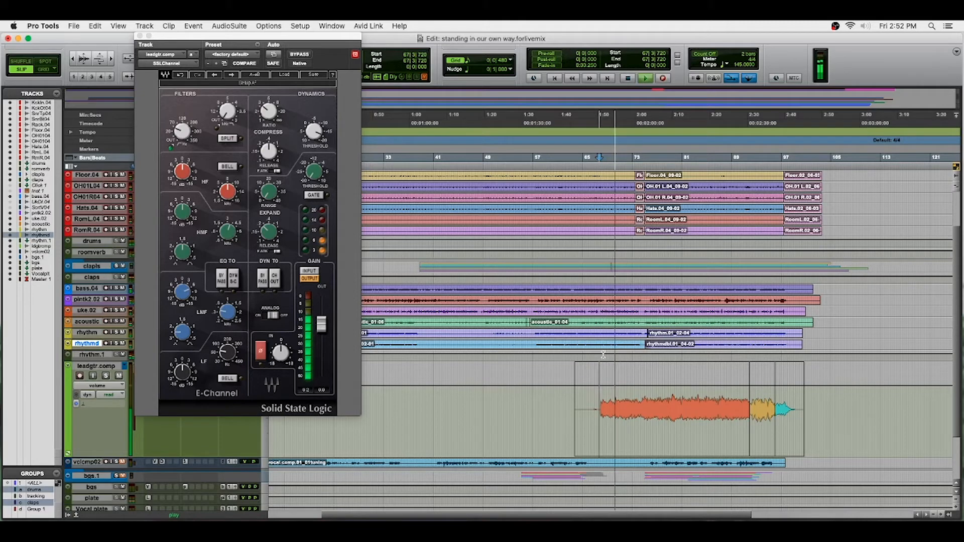
click(139, 36)
key(space)
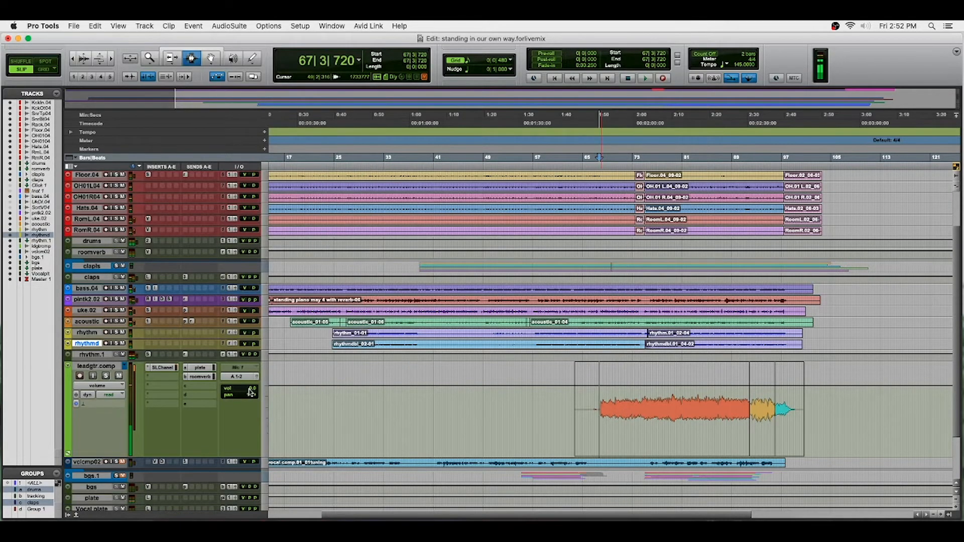
Step: Lower the leadgtr.comp track's volume to about -2.6 dB while playing the lead section
click(250, 392)
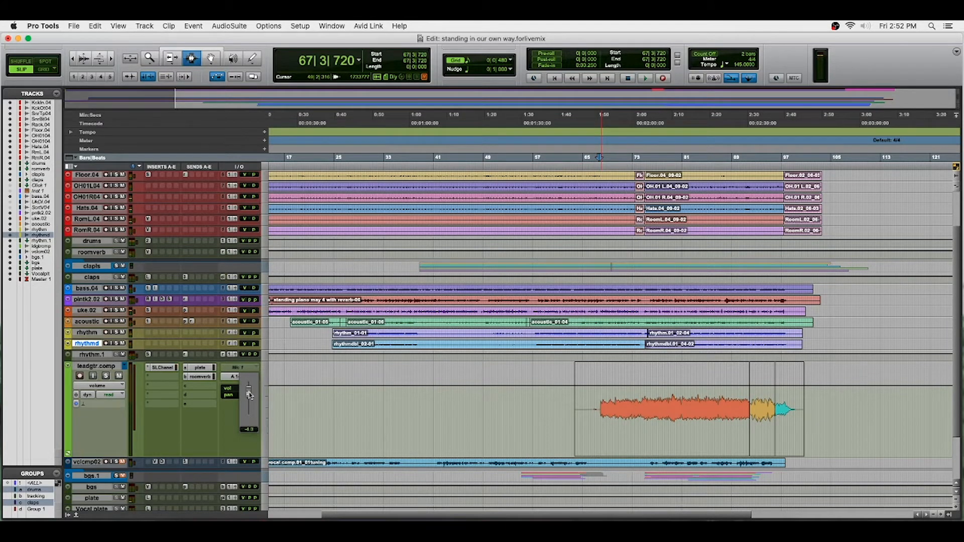
key(space)
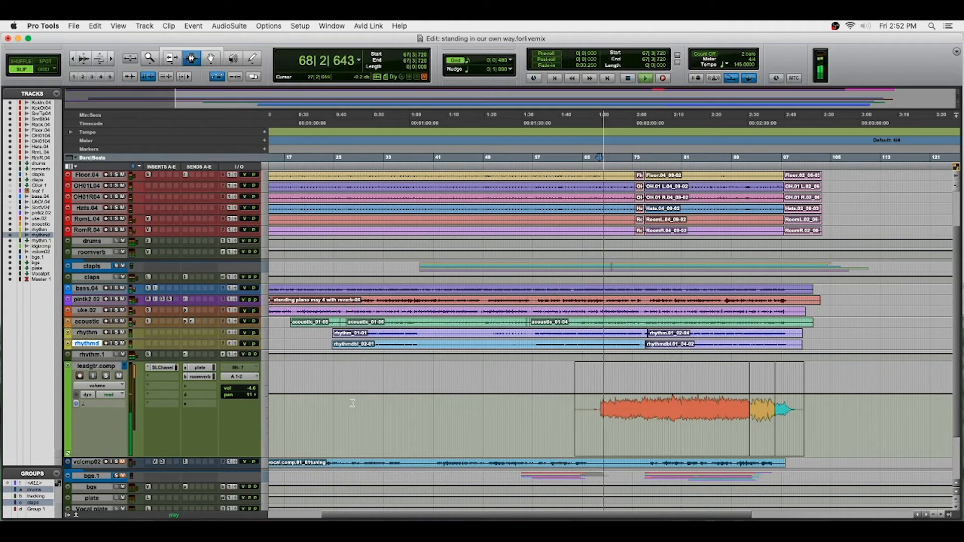
drag(254, 389, 254, 388)
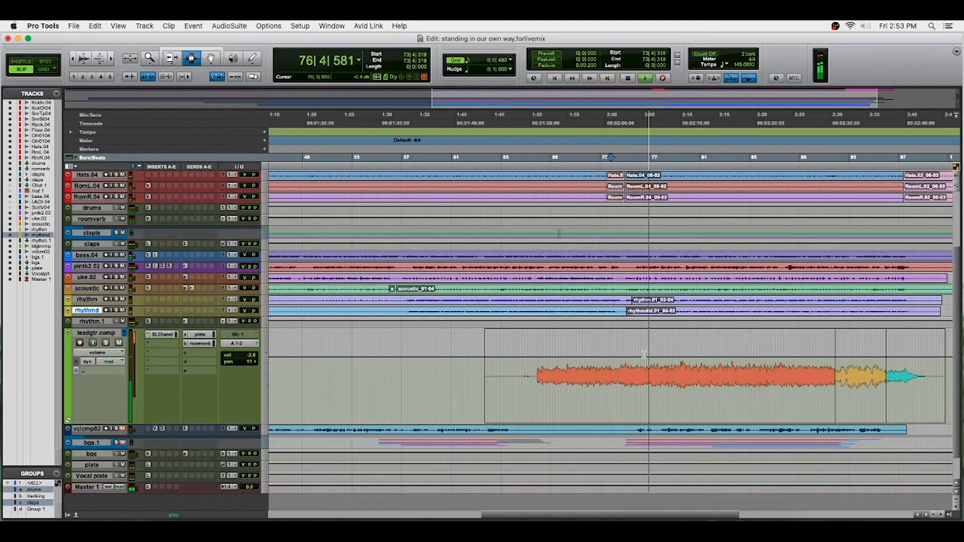
Step: Play the lead guitar around bar 75 and try placing a volume automation breakpoint for the level drop
key(space)
click(636, 361)
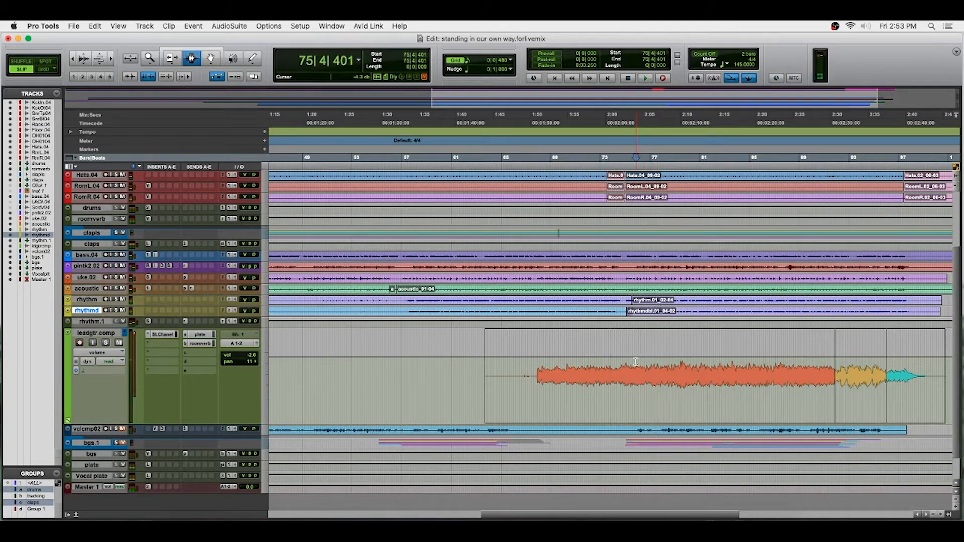
key(space)
click(624, 358)
key(space)
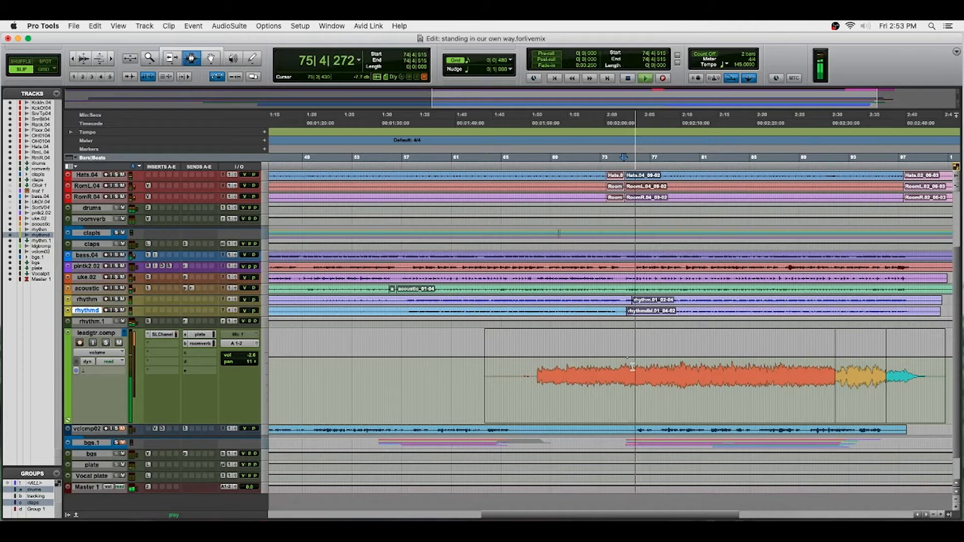
key(space)
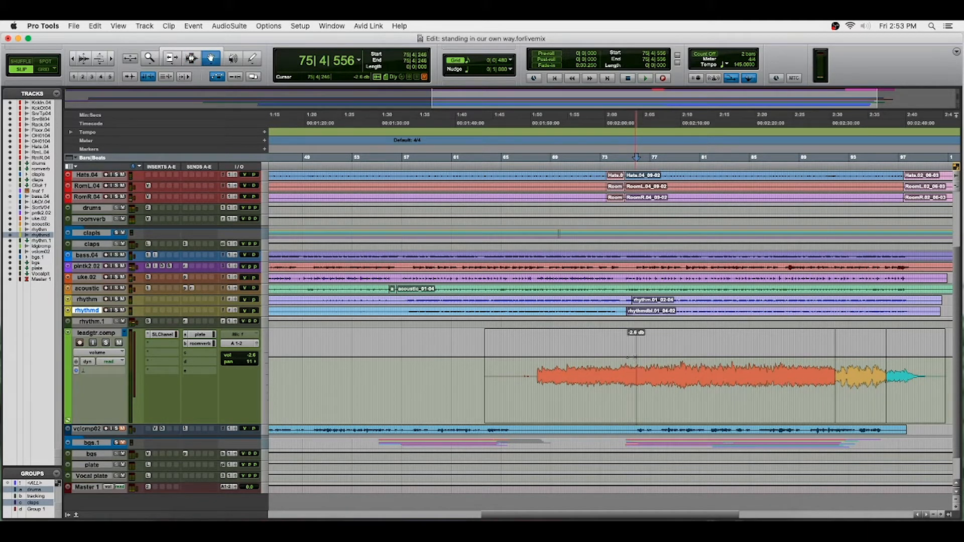
drag(635, 358, 629, 363)
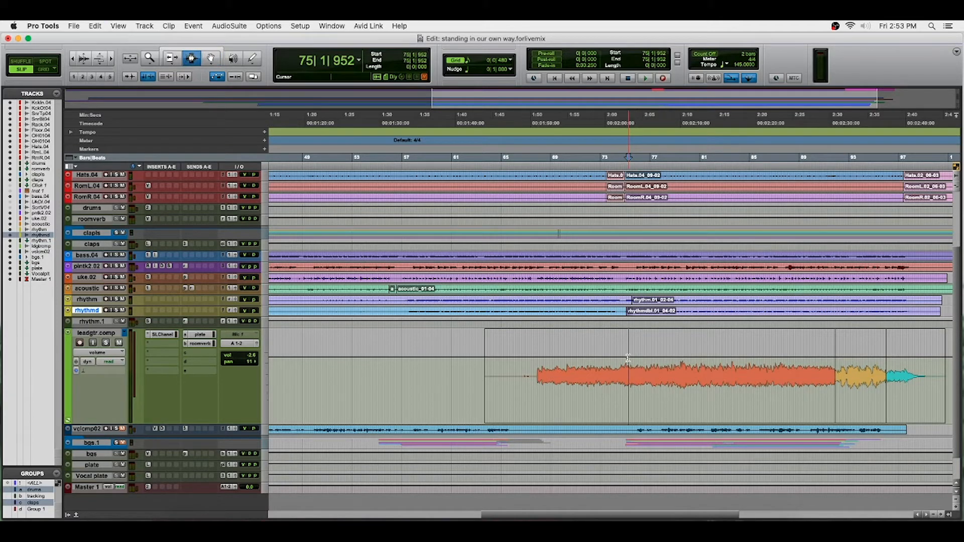
Step: Ramp leadgtr.comp's volume automation down to about -5.6 dB between bars 75 and 76 and play the transition
key(t)
key(t)
key(space)
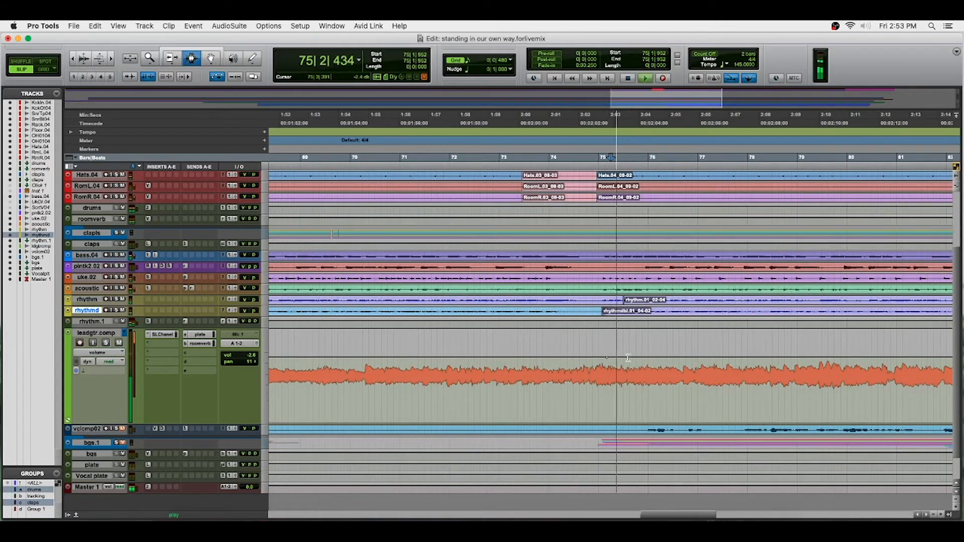
key(space)
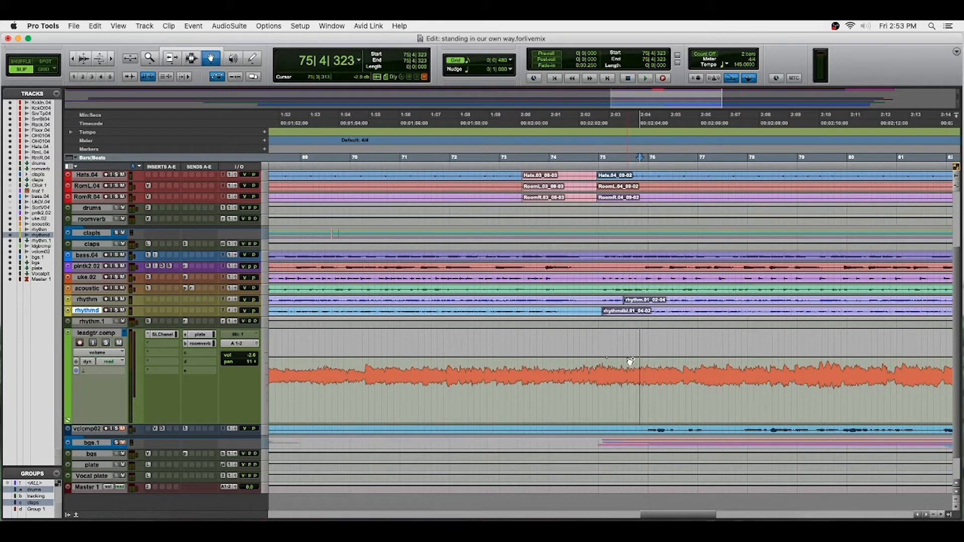
drag(648, 357, 652, 364)
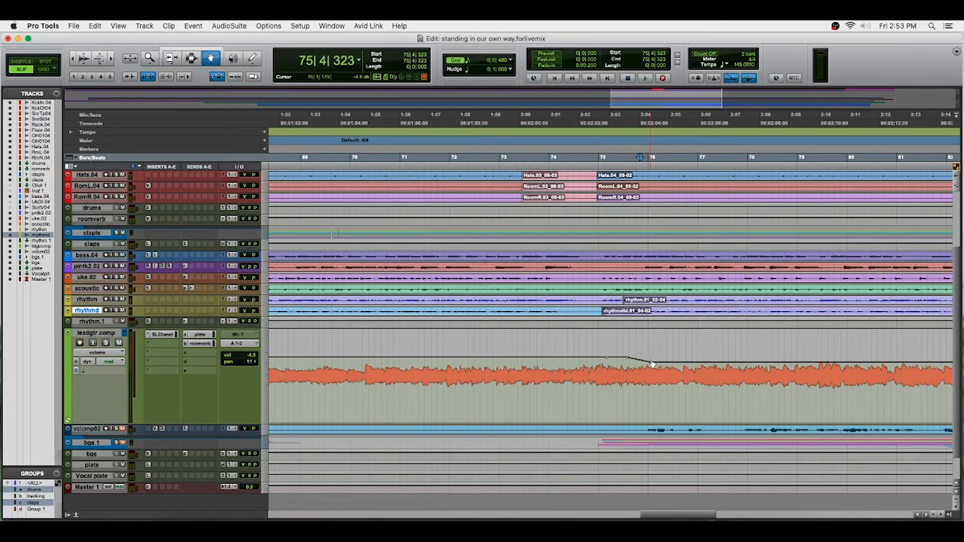
click(591, 348)
key(space)
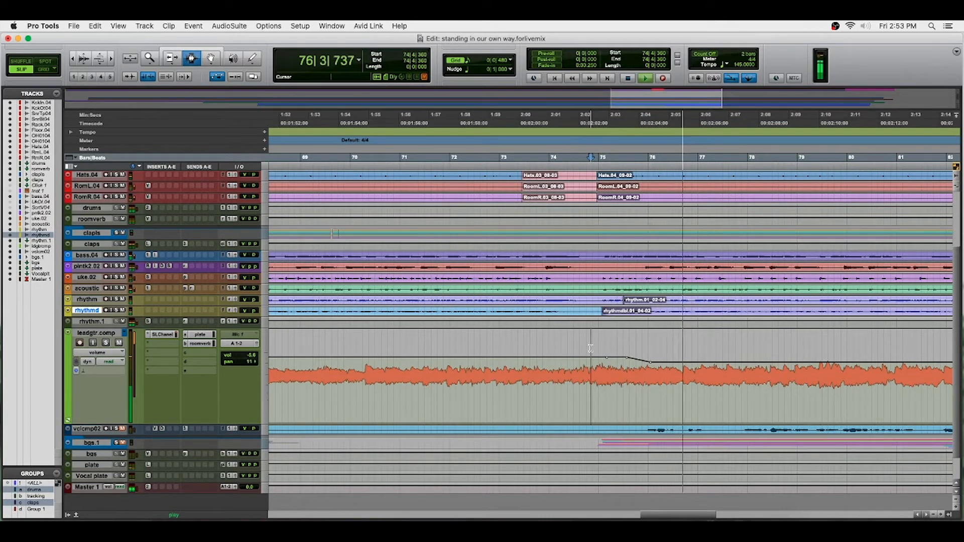
key(alt+a)
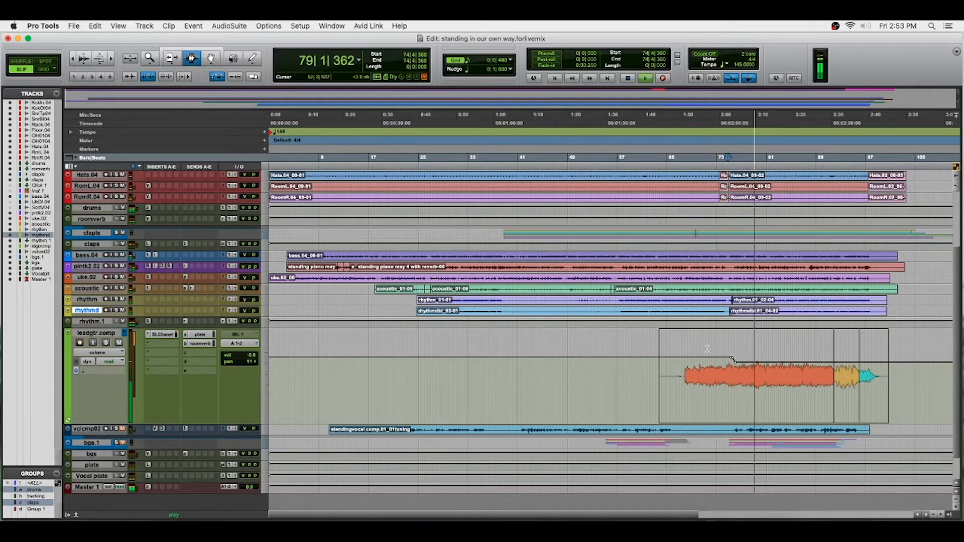
Step: Play the end of the lead guitar part from about bar 95 to check its level
click(858, 354)
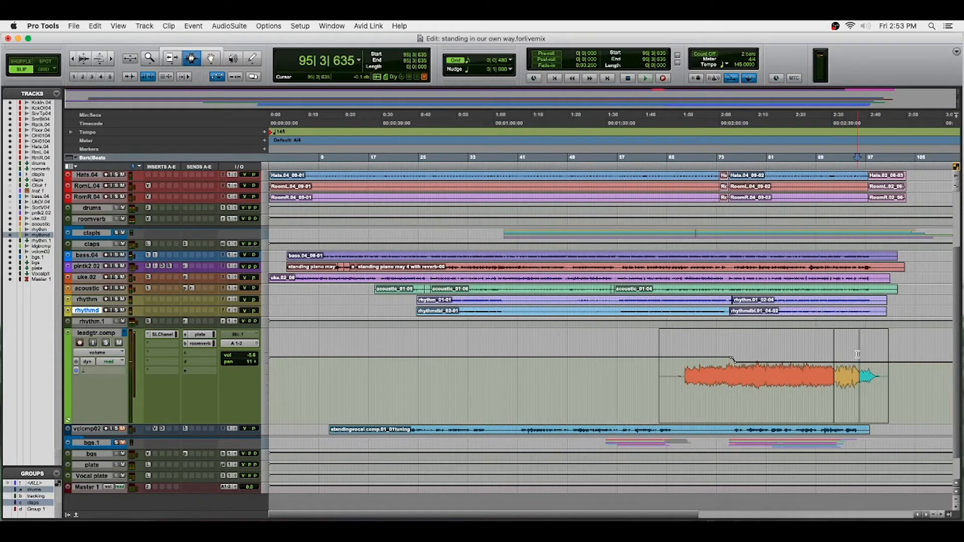
key(t)
key(t)
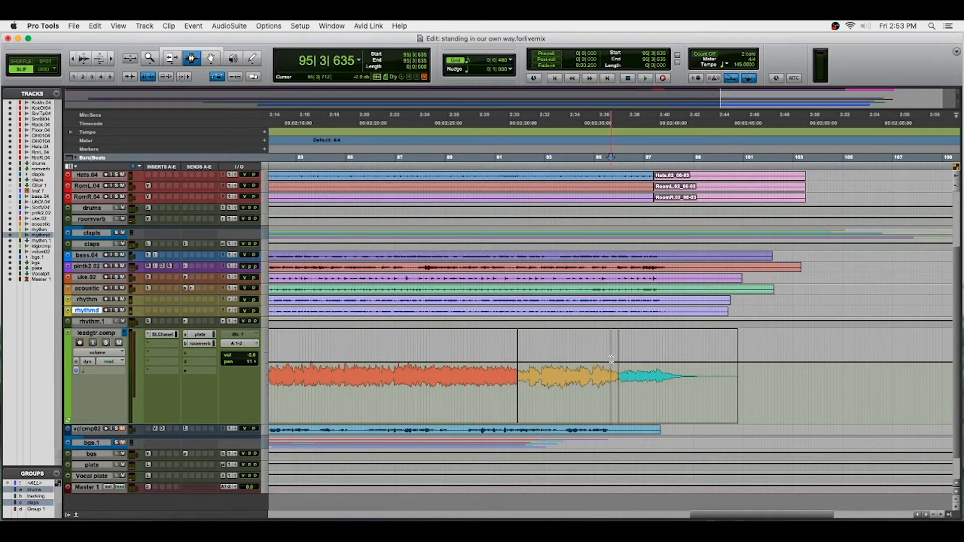
key(space)
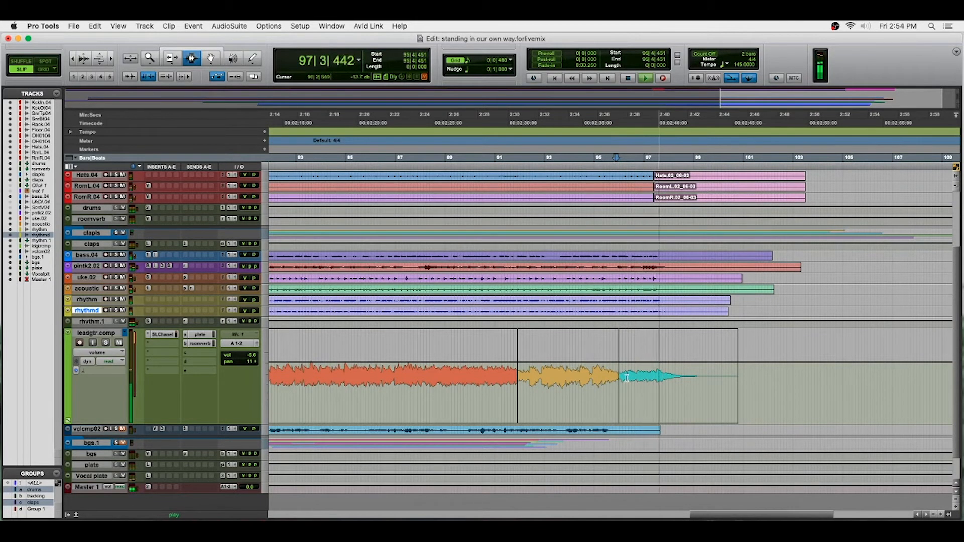
key(space)
Step: Select the final lead guitar clip from about bar 96 onward and raise its volume automation to about -3.1 dB
click(619, 364)
drag(619, 364, 689, 357)
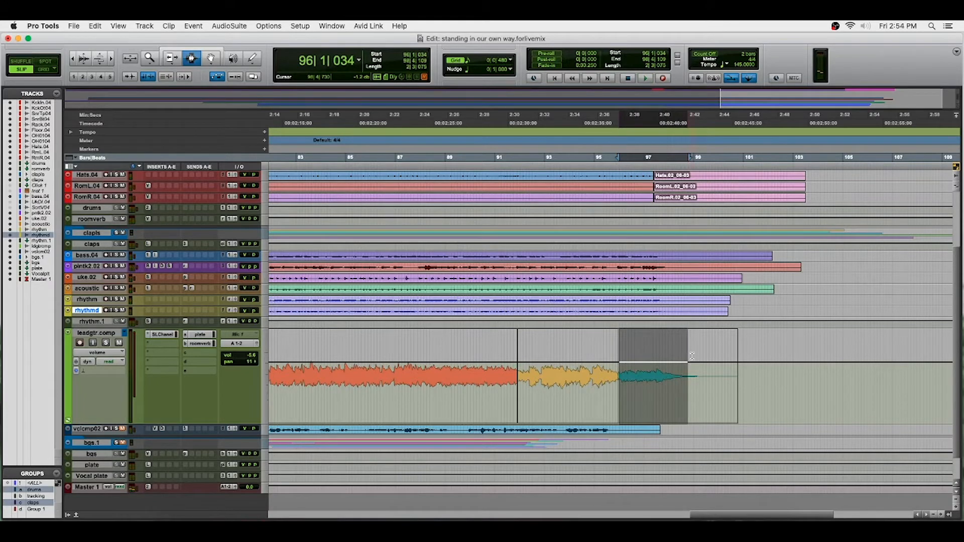
key(super+bracketright)
key(super+bracketright)
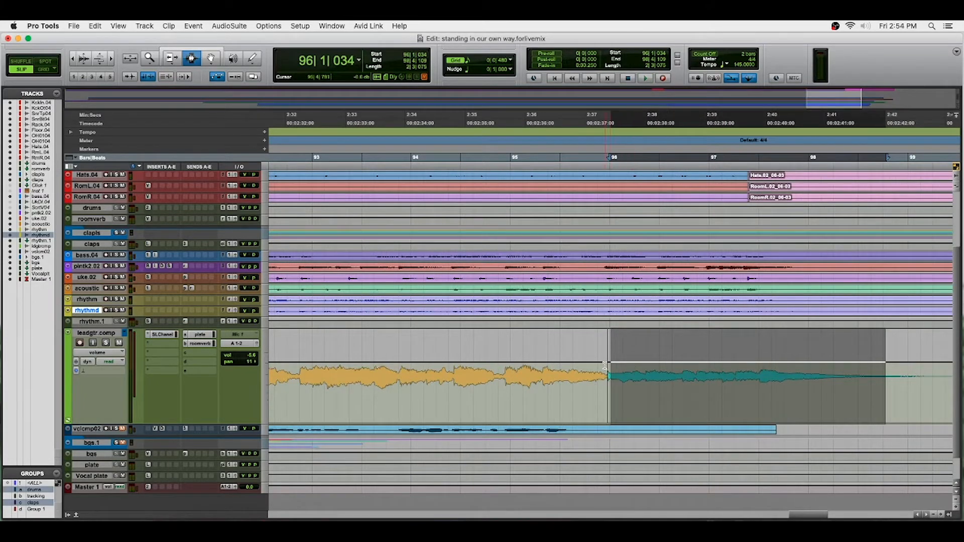
click(607, 363)
drag(607, 363, 890, 361)
drag(772, 365, 774, 363)
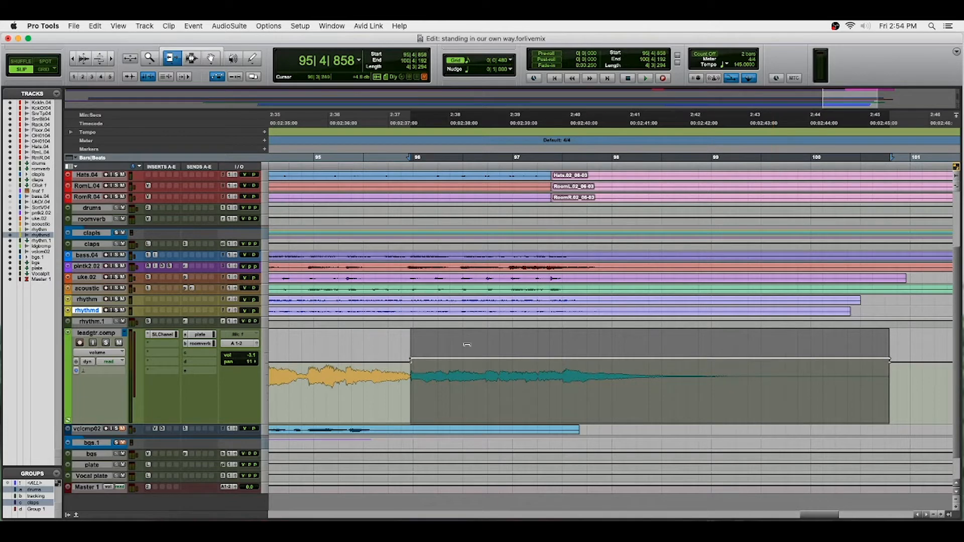
Step: Play the ending from bar 95 and raise the final lead guitar clip's volume automation to about -2.3 dB
click(334, 348)
key(space)
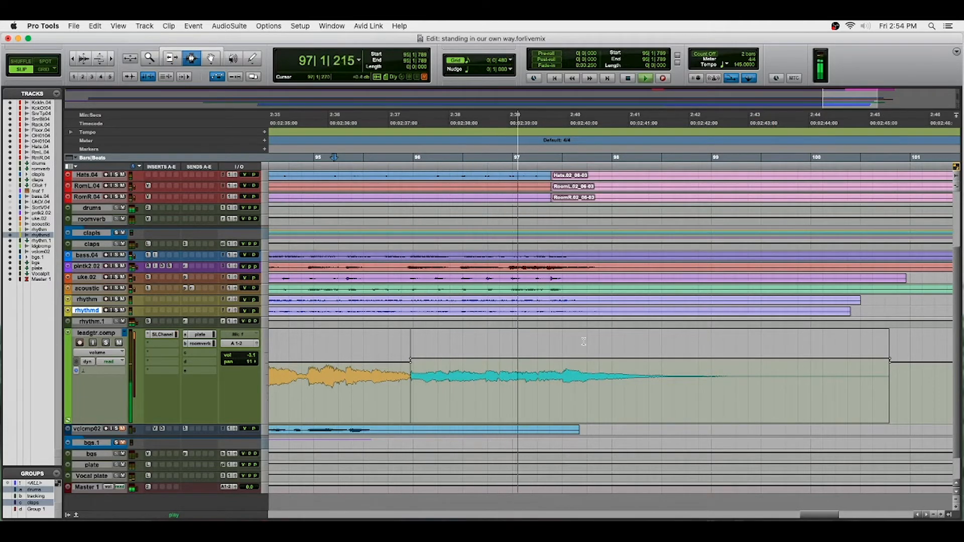
key(space)
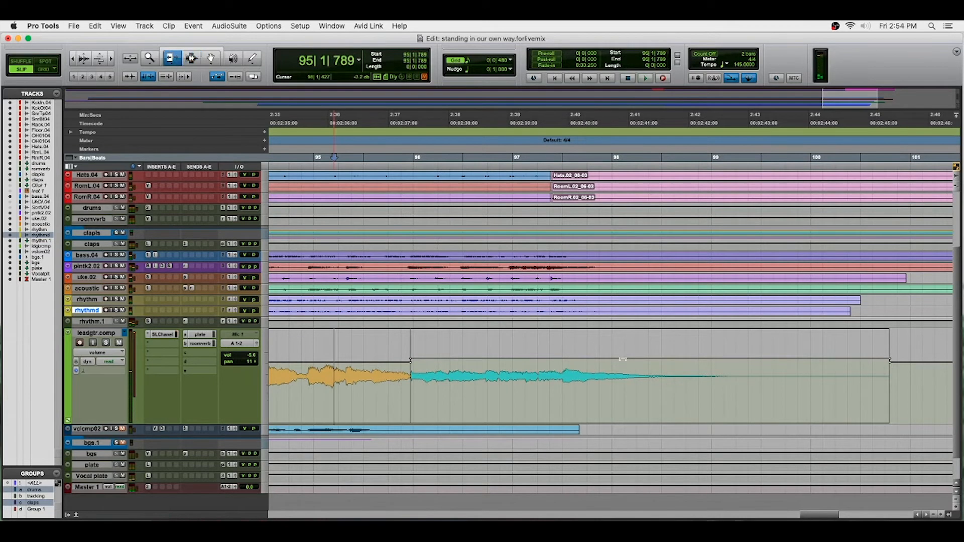
drag(623, 359, 623, 358)
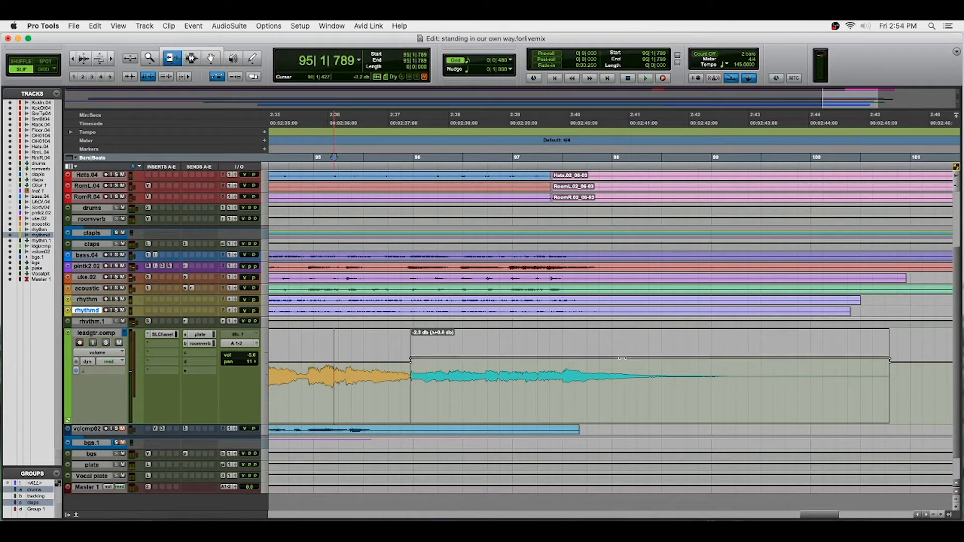
key(space)
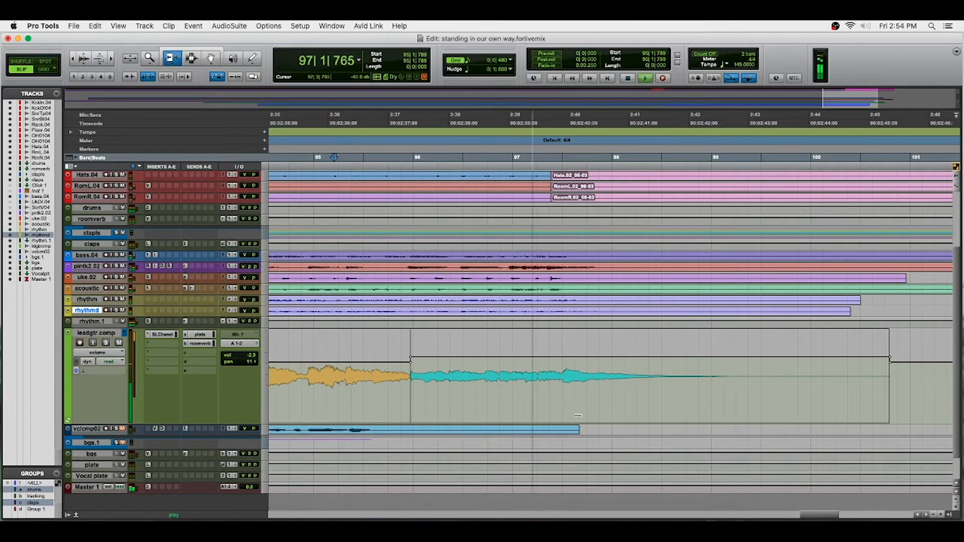
key(space)
Step: Play the song with the vocal from about bar 27, enlarge the vocal.comp.02 track and show the Mix window
key(space)
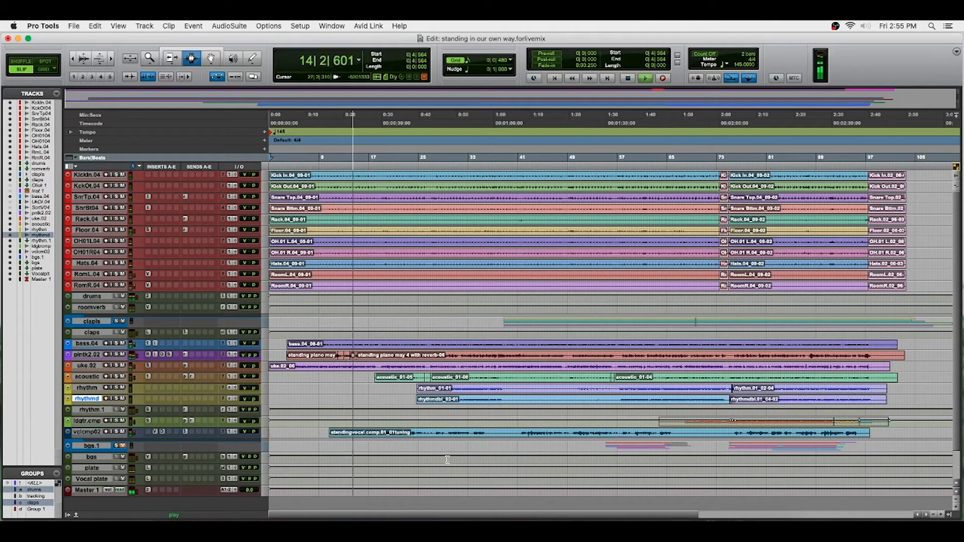
click(435, 432)
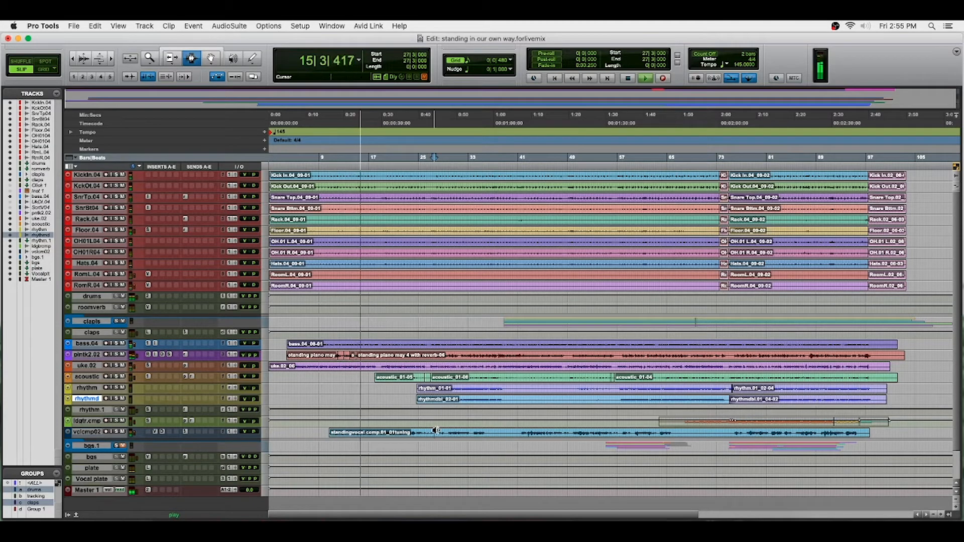
key(ctrl+Up)
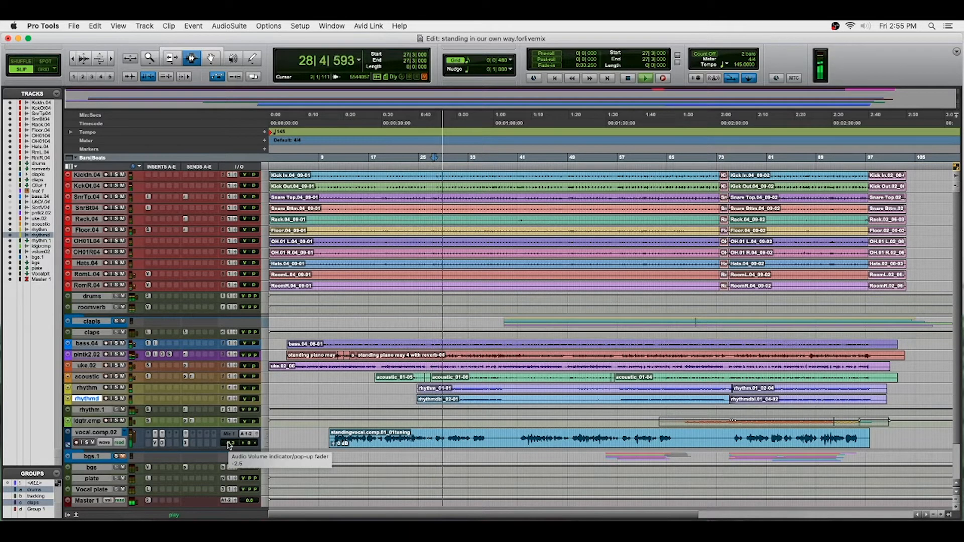
key(super+equal)
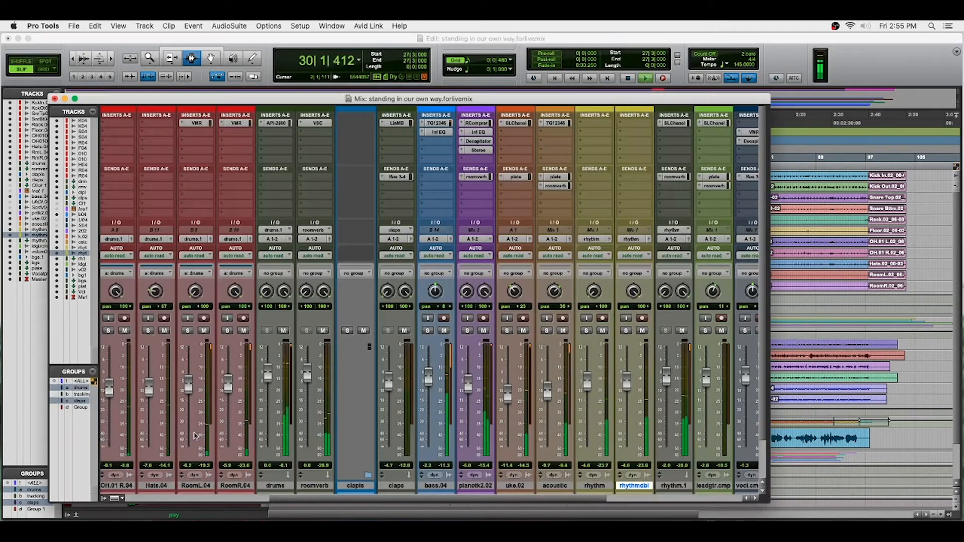
Step: In the vocal track's Virtual Mix Rack, set the FG-S low-mid gain to about -4.74 dB and fine-tune the high-mid gain
scroll(643, 369, right, 8)
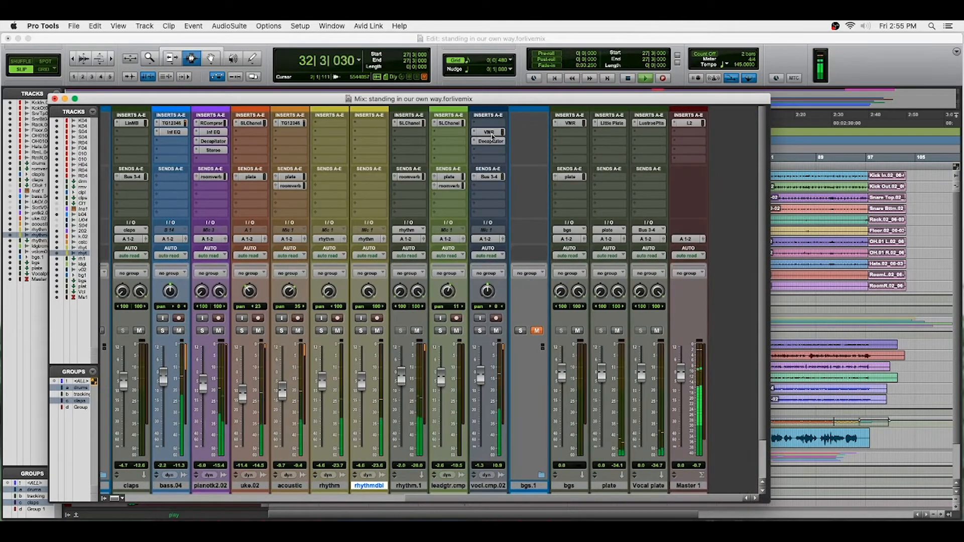
click(492, 133)
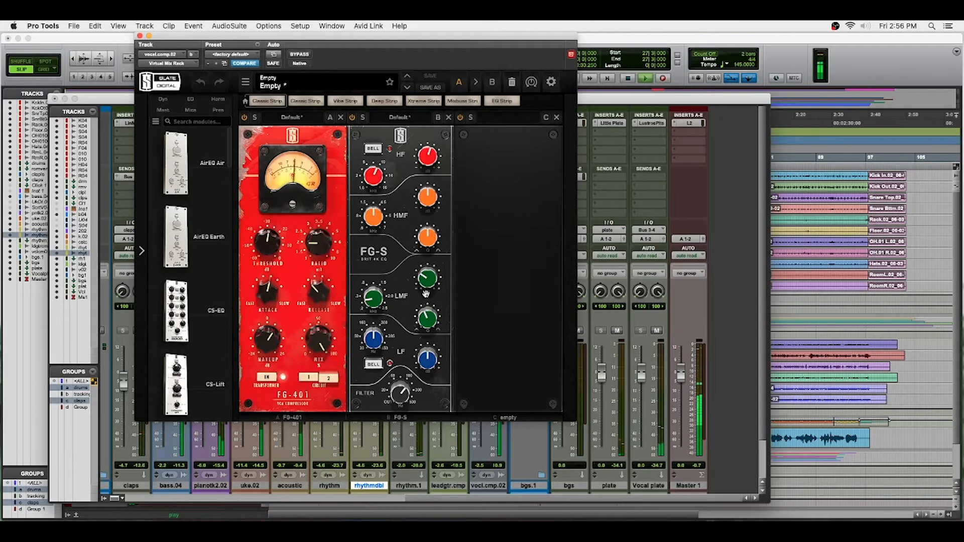
drag(427, 286, 425, 281)
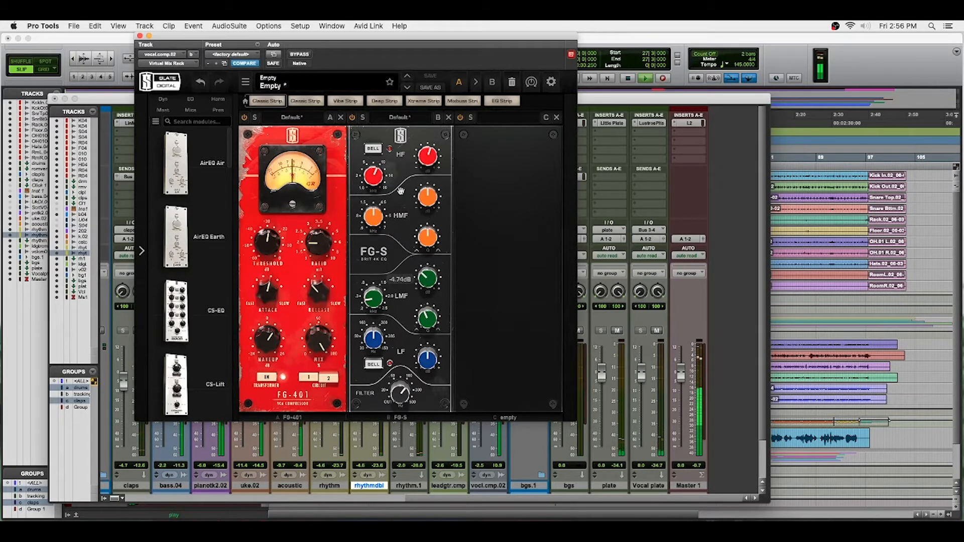
drag(426, 199, 426, 198)
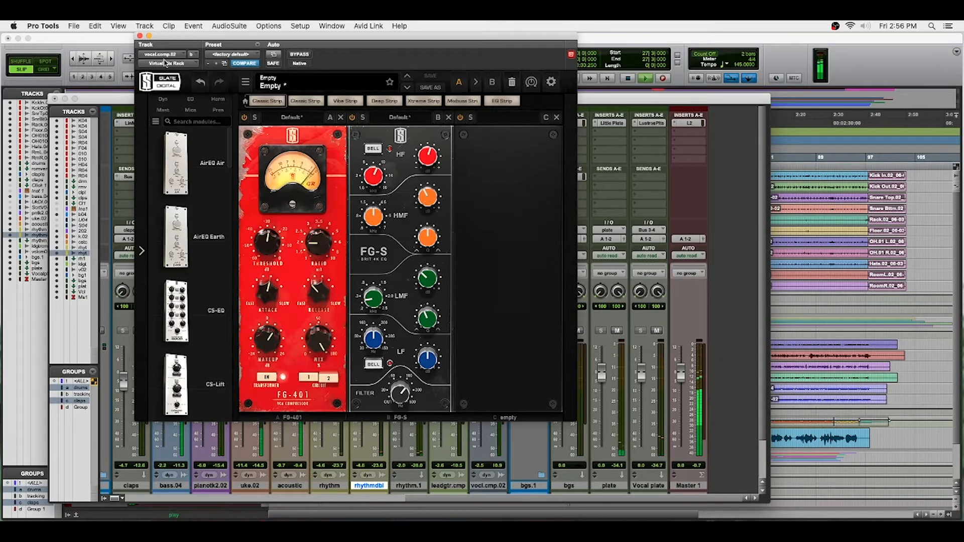
click(140, 36)
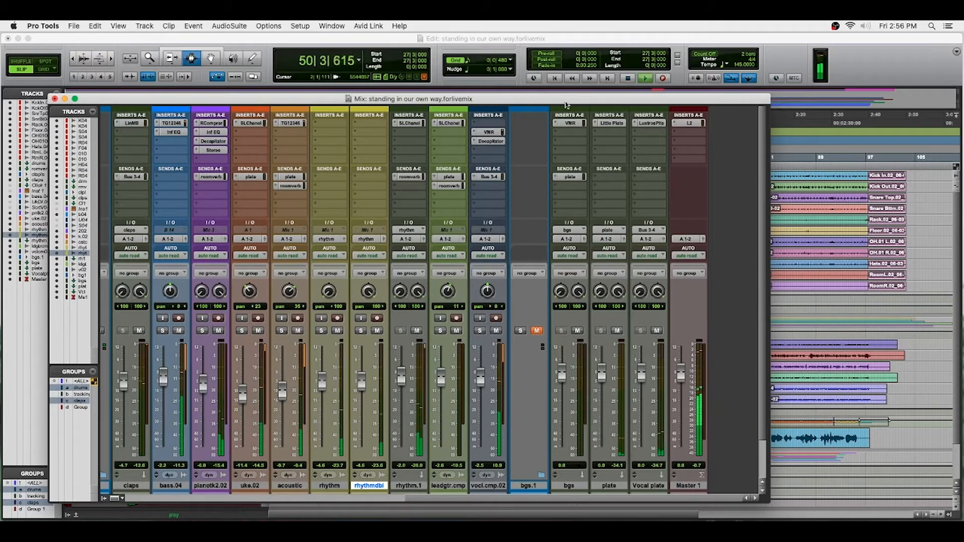
Step: Insert the Dyn3 De-Esser (mono) in the first insert slot of the vocal.comp.02 track
click(497, 125)
mouse_move(533, 123)
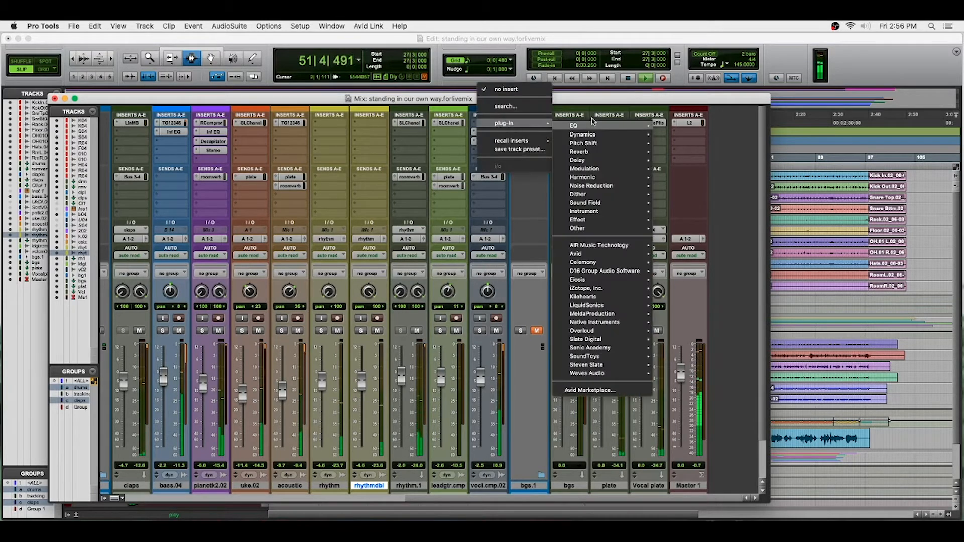
mouse_move(595, 136)
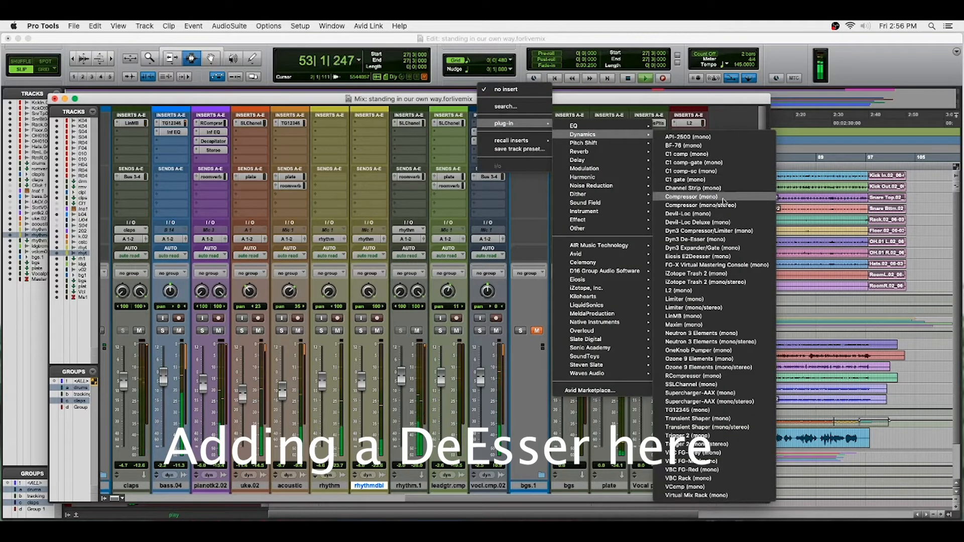
click(728, 239)
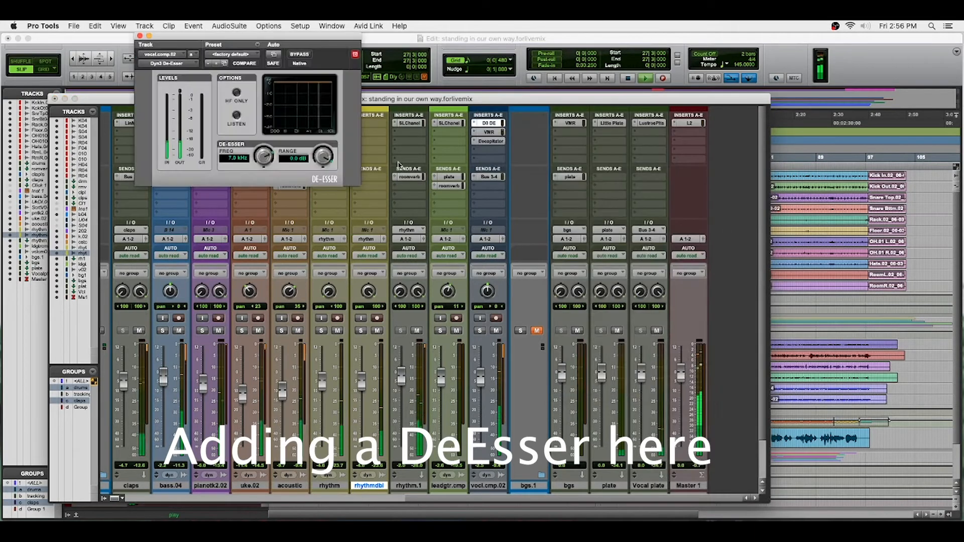
Step: Set the vocal de-esser's range to about -3.4 dB and adjust its frequency to target the sibilance
drag(266, 157, 321, 174)
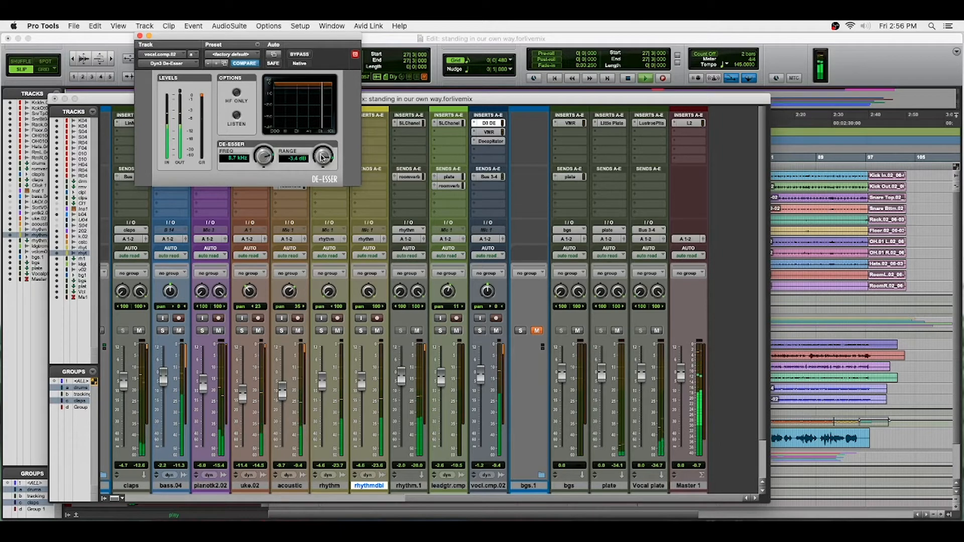
drag(269, 156, 269, 154)
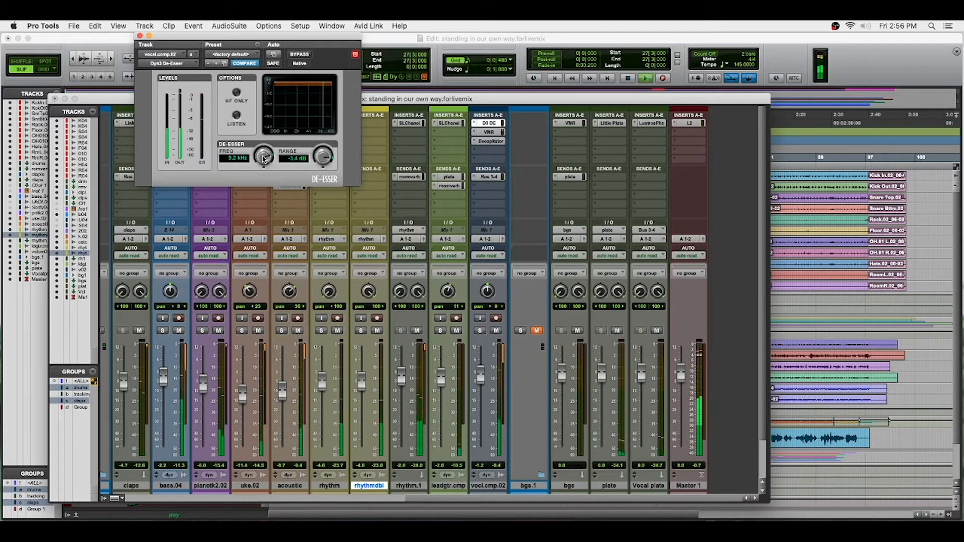
drag(263, 162, 268, 172)
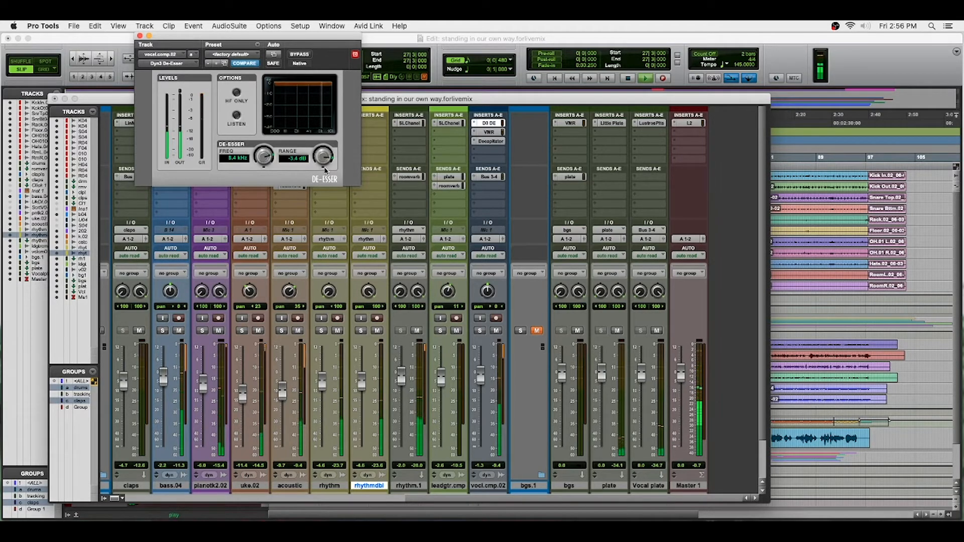
click(140, 36)
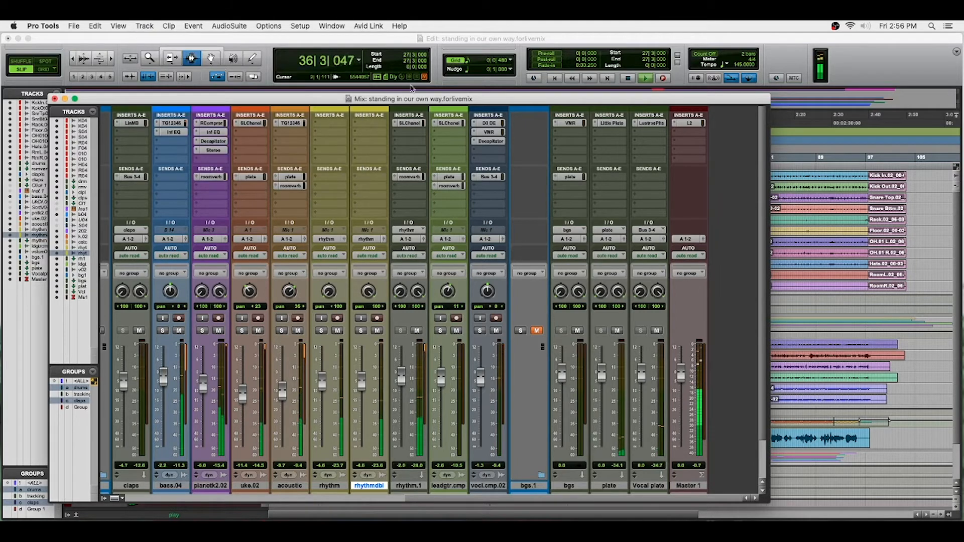
Step: Free the vocal track's second insert slot by moving the Virtual Mix Rack down, and insert LinMB (mono) there
drag(489, 134, 489, 142)
click(486, 133)
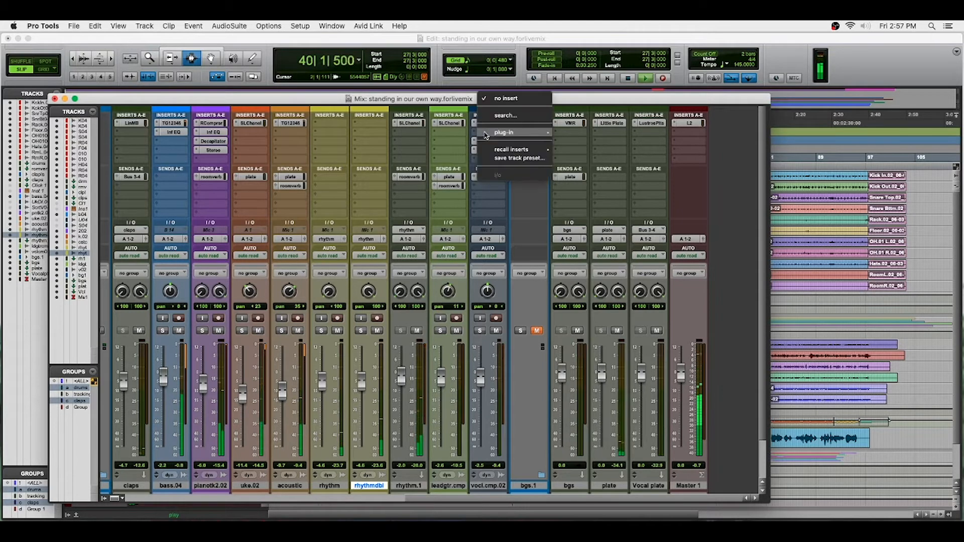
mouse_move(532, 133)
mouse_move(611, 145)
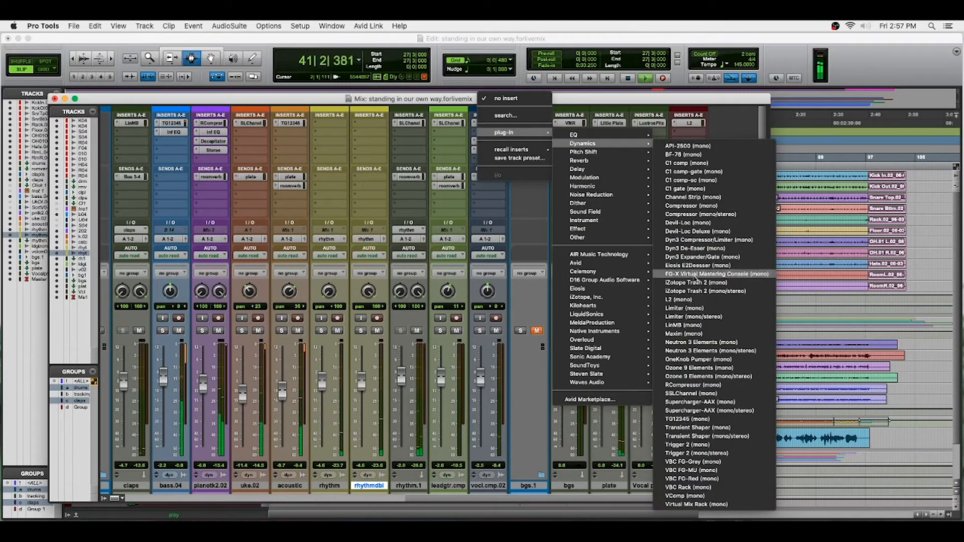
click(699, 325)
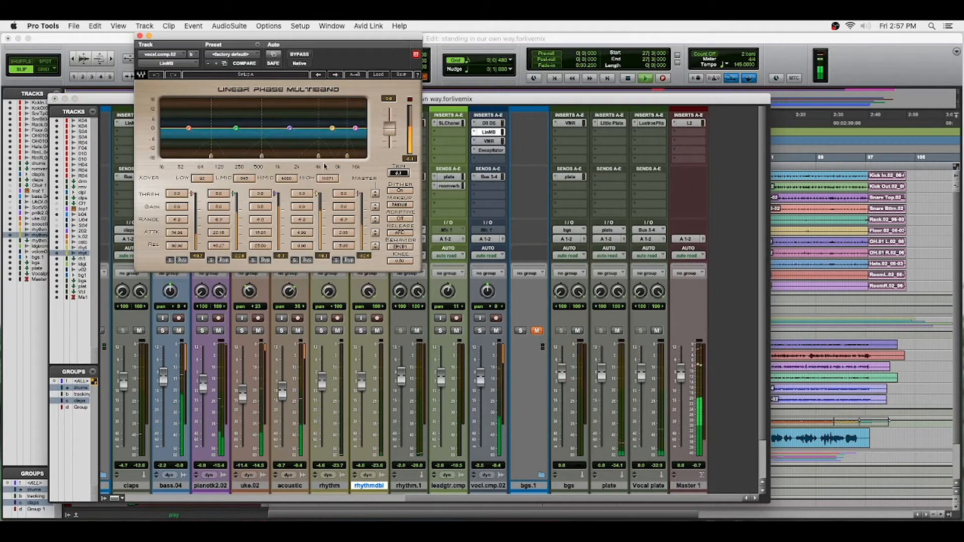
Step: Set LinMB's high-mid crossover to about 4700 Hz, lower the high crossover, and set the top band's threshold to about -24.5 dB
drag(319, 156, 323, 155)
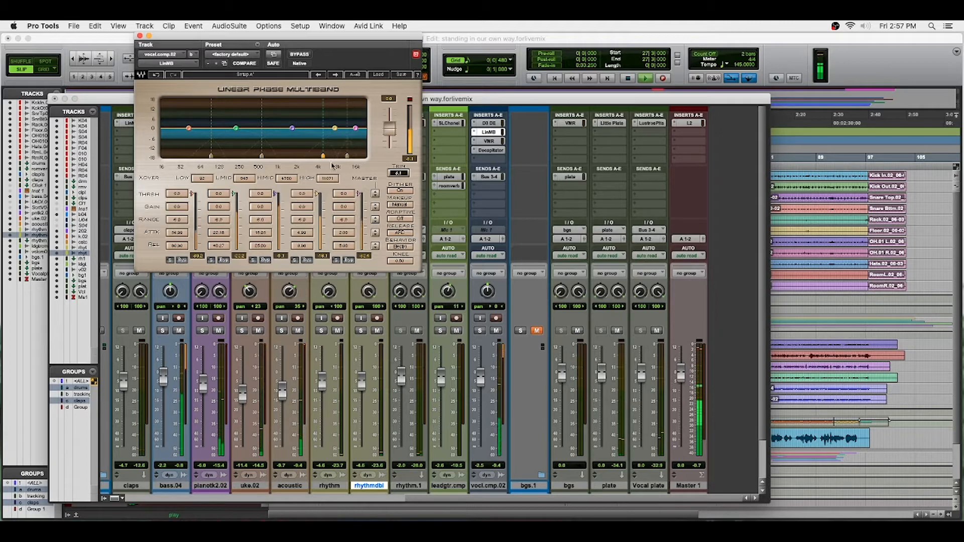
drag(348, 155, 343, 155)
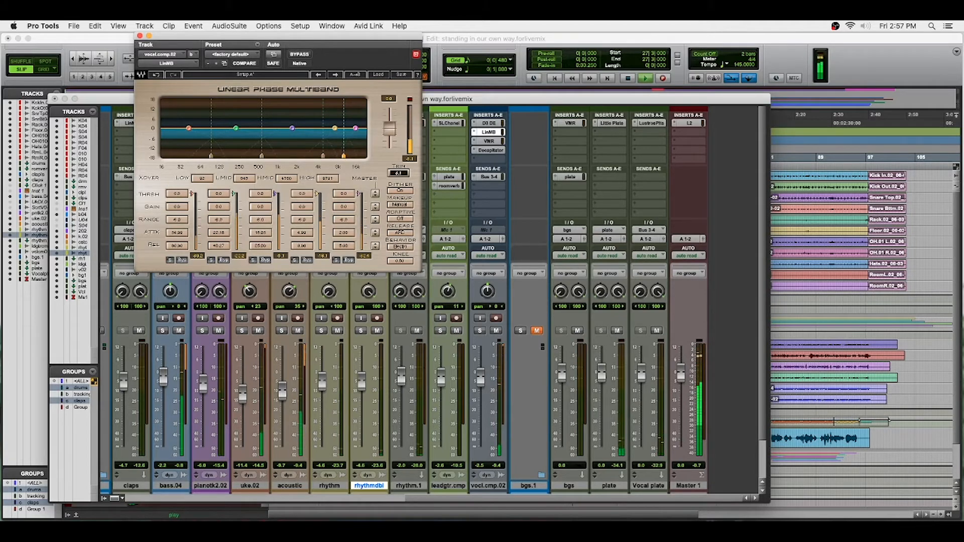
drag(318, 194, 317, 204)
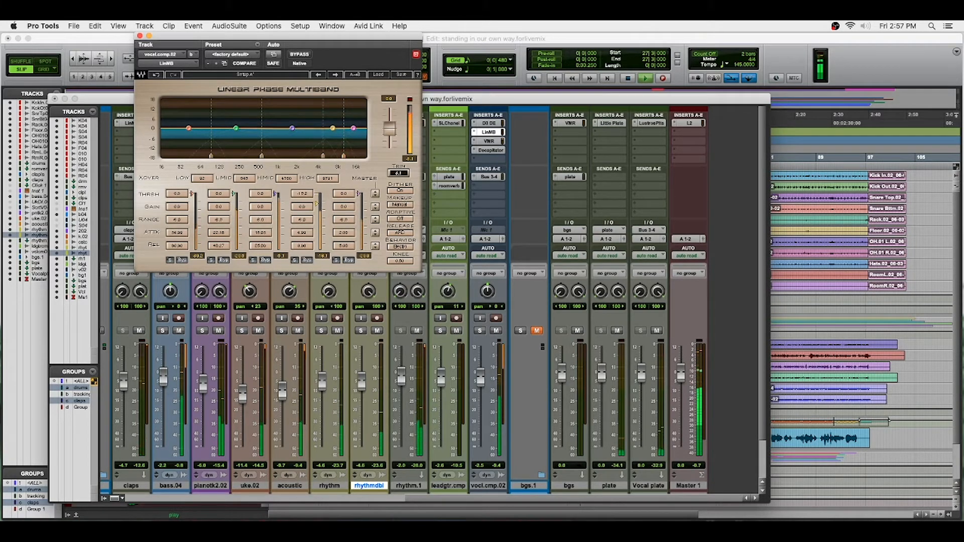
drag(318, 204, 318, 210)
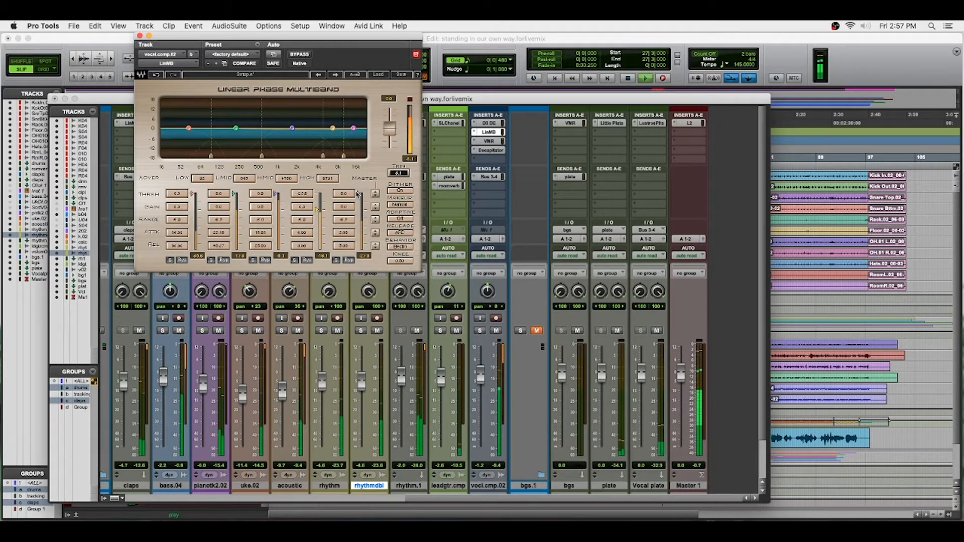
mouse_move(317, 210)
mouse_down()
mouse_move(317, 193)
mouse_move(359, 200)
mouse_up()
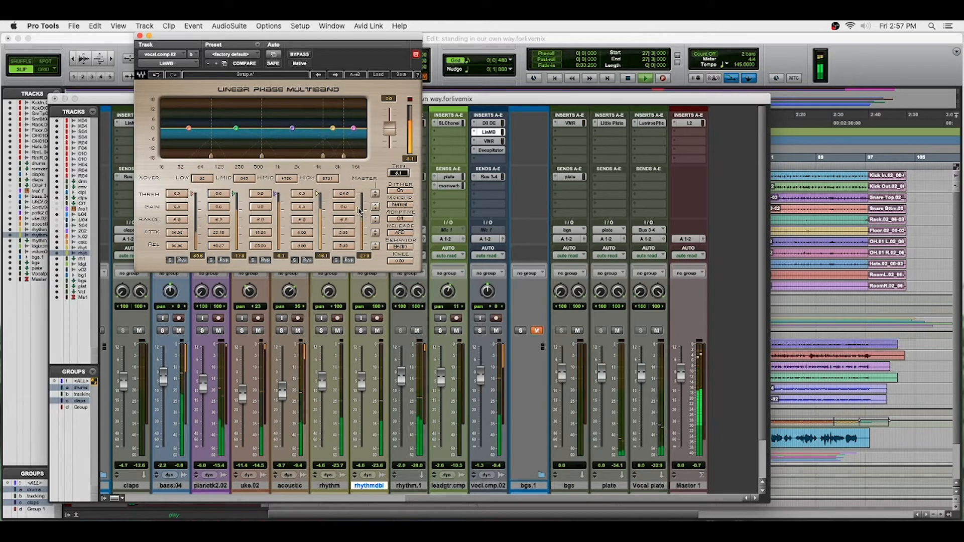
click(140, 37)
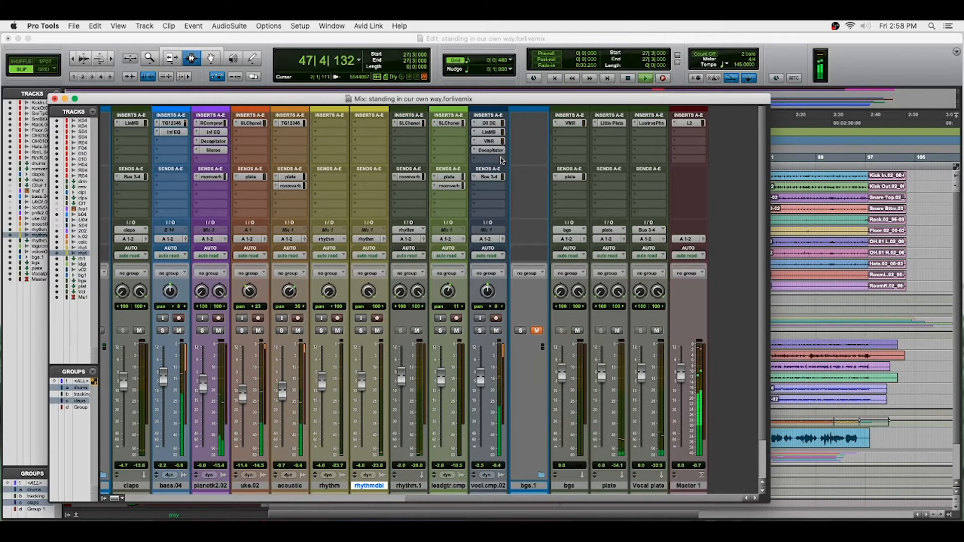
Step: Stop playback, create one stereo aux input track just before Master 1, and name it slap
key(space)
key(super+shift+n)
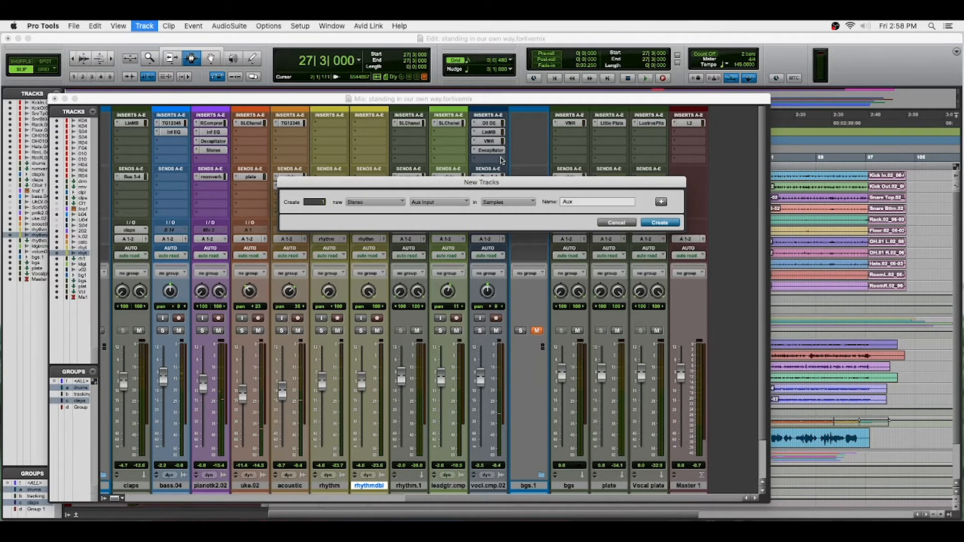
key(Return)
drag(413, 488, 707, 481)
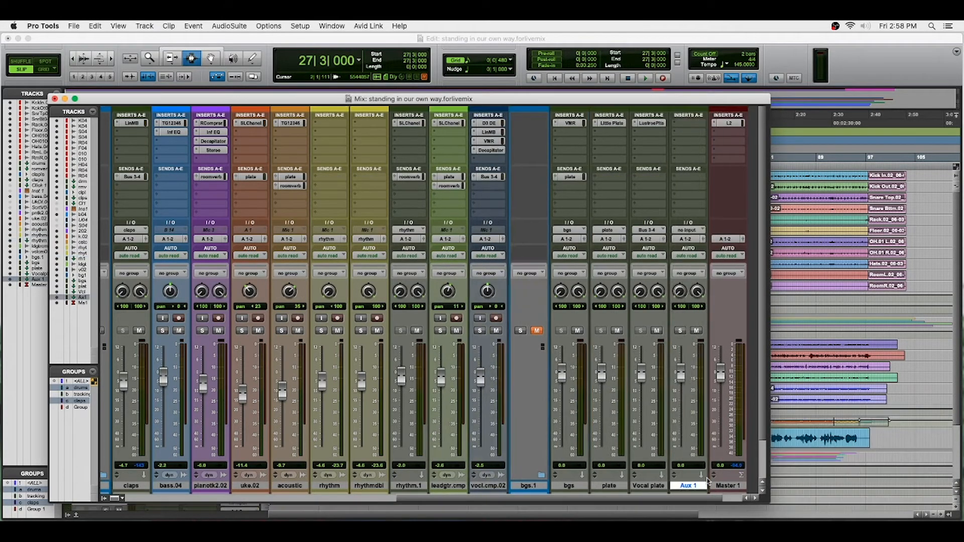
double_click(695, 488)
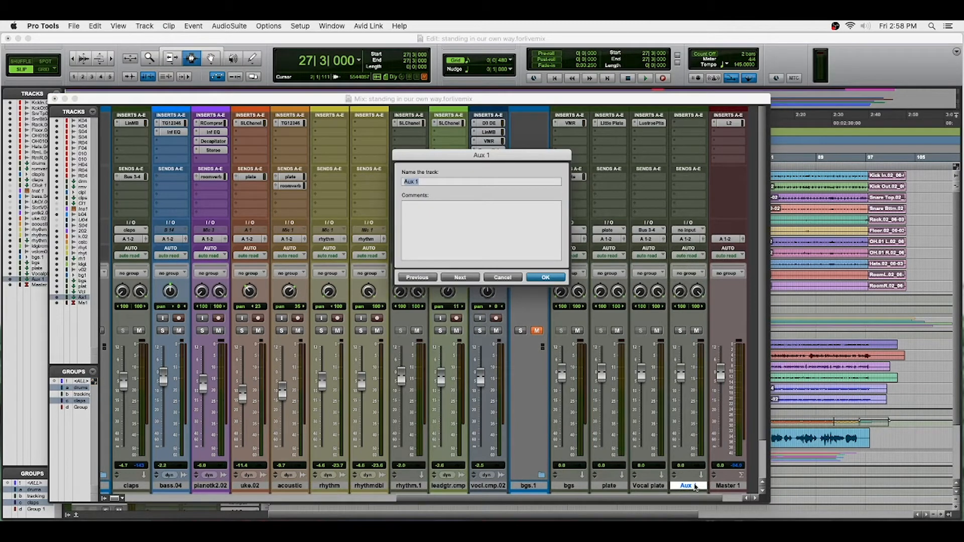
text(slap)
key(Return)
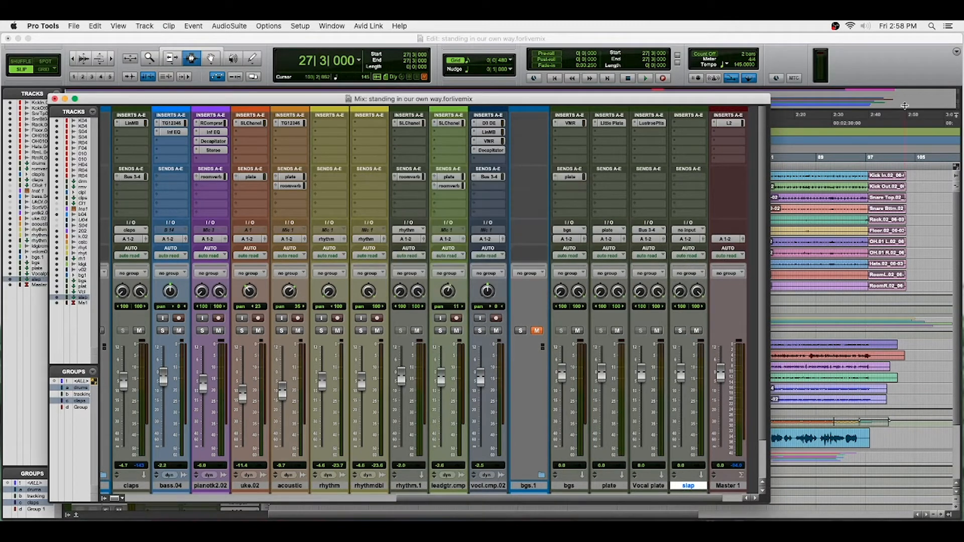
Step: Insert the Repeater (stereo) delay on the slap track and load its CLA-ish Tape Slap preset
click(690, 125)
mouse_move(721, 123)
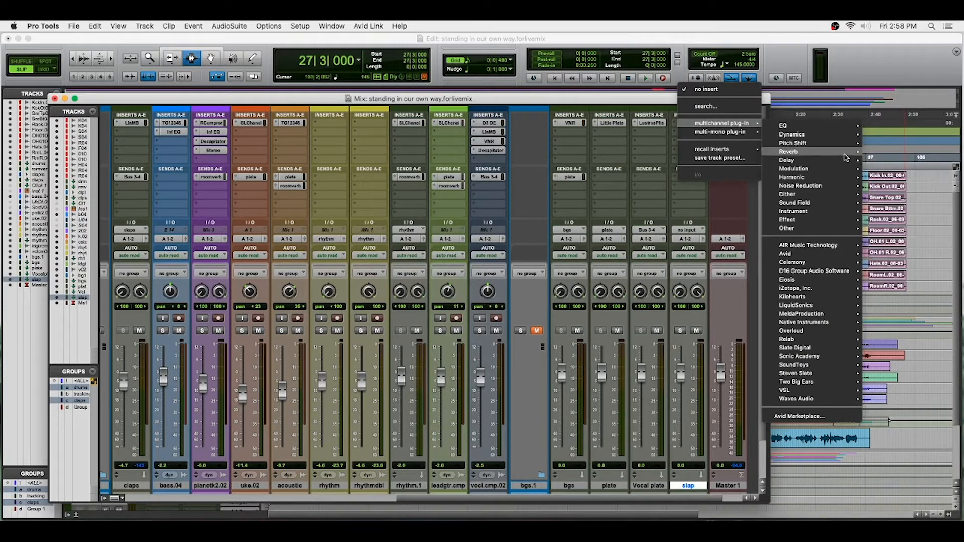
mouse_move(852, 160)
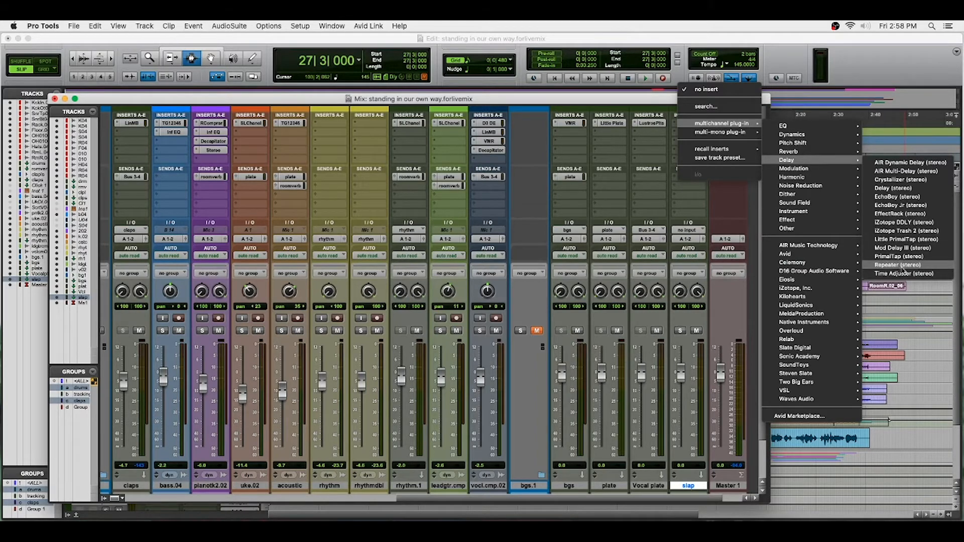
click(903, 273)
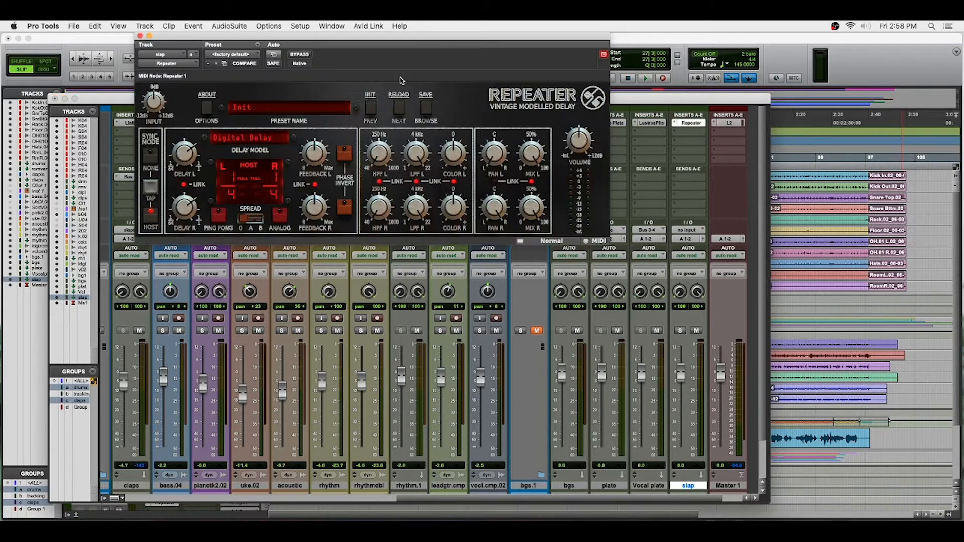
click(258, 108)
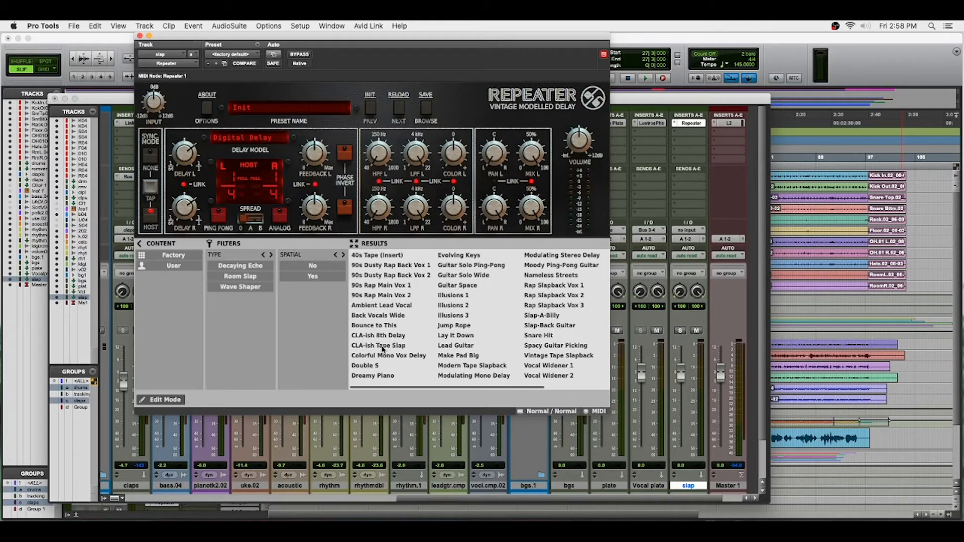
click(382, 347)
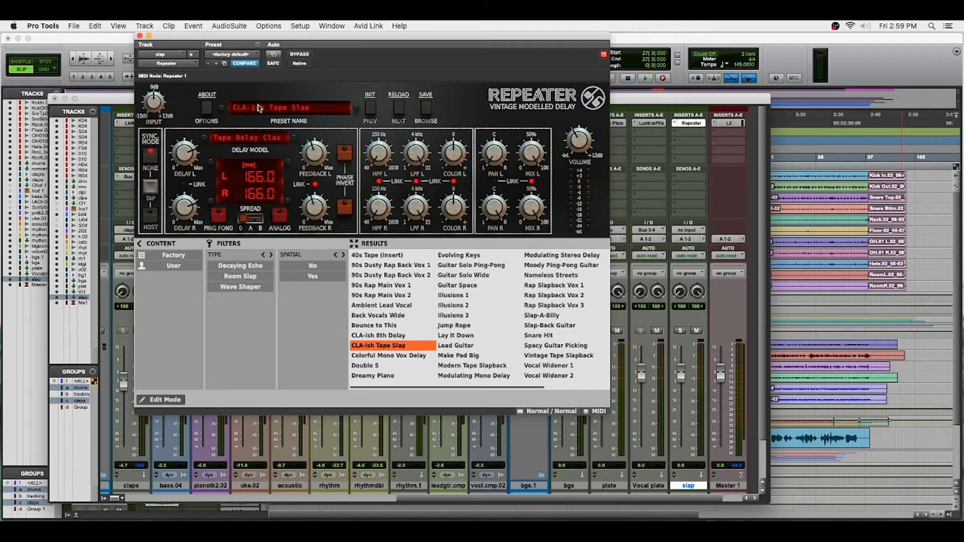
click(259, 108)
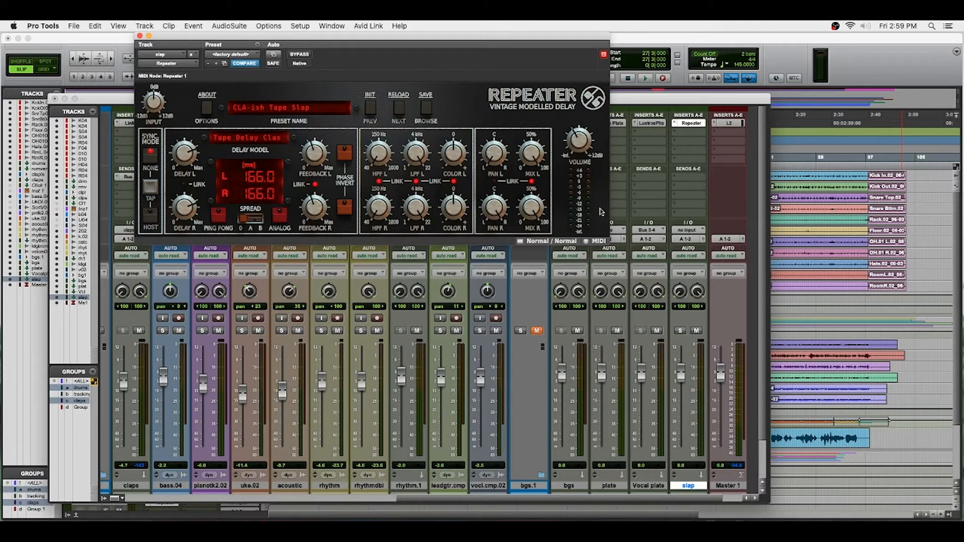
Step: Set the slap track's input to Bus 7-8 (Stereo) and rename that bus slap
click(693, 230)
mouse_move(696, 230)
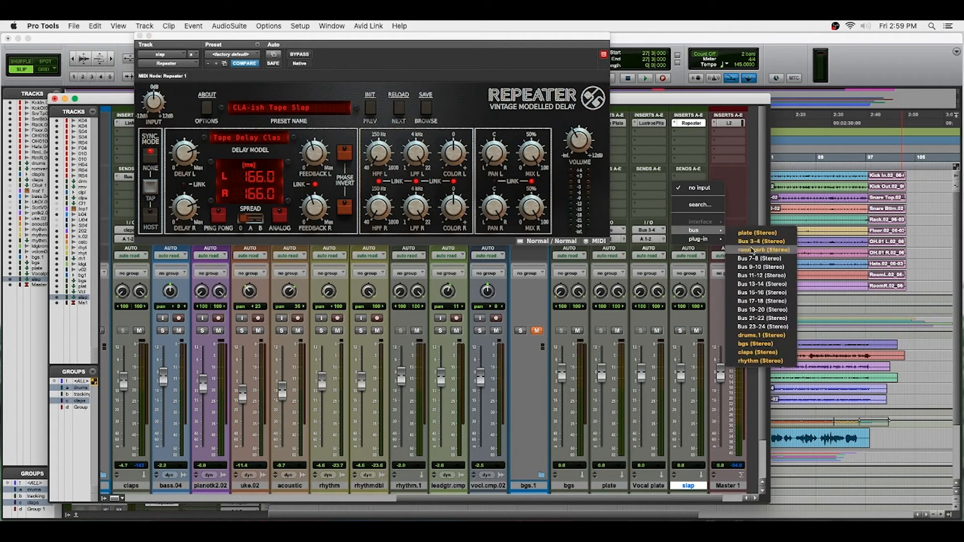
click(753, 259)
right_click(686, 229)
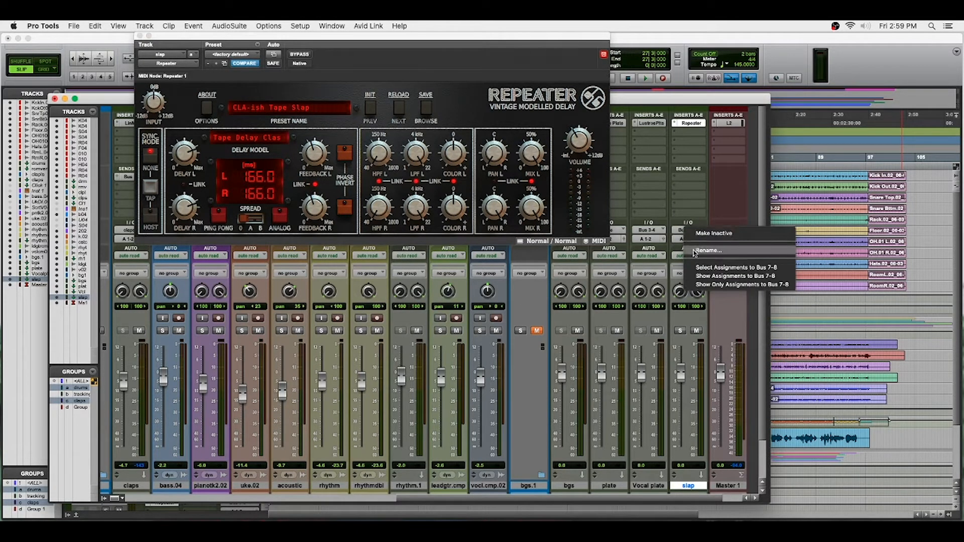
click(694, 252)
text(slap)
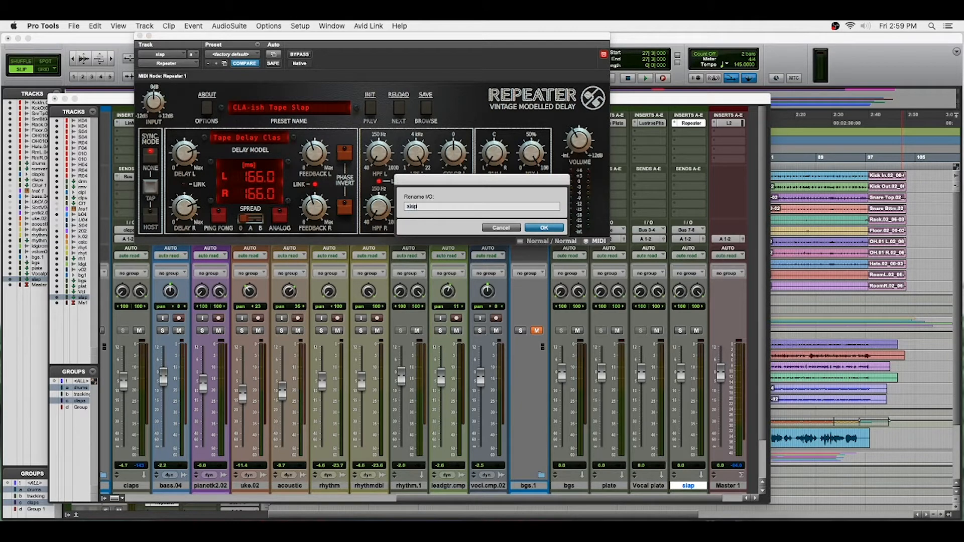
key(Return)
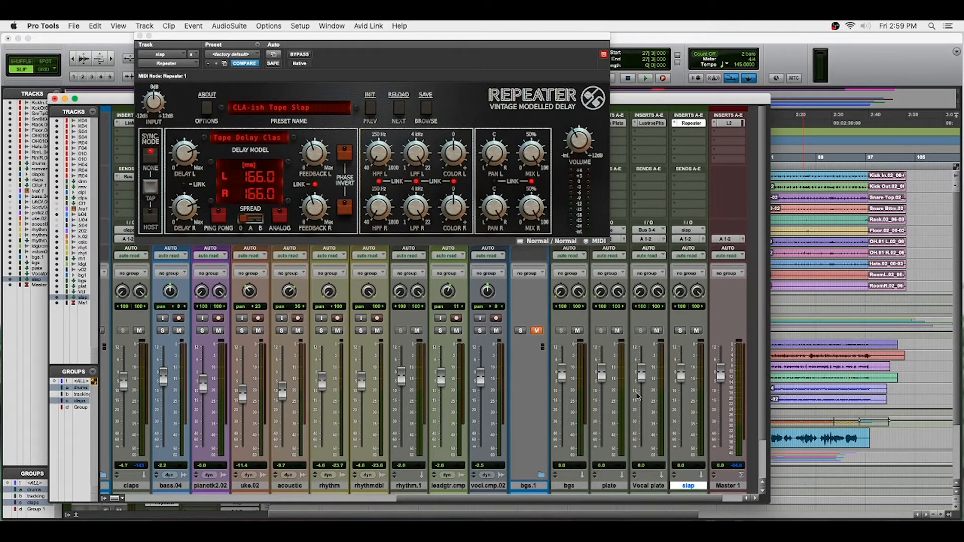
Step: Send the vocl.cmp.02 track to the slap bus and raise the send level to about -12.3 dB during playback
drag(165, 37, 7, 80)
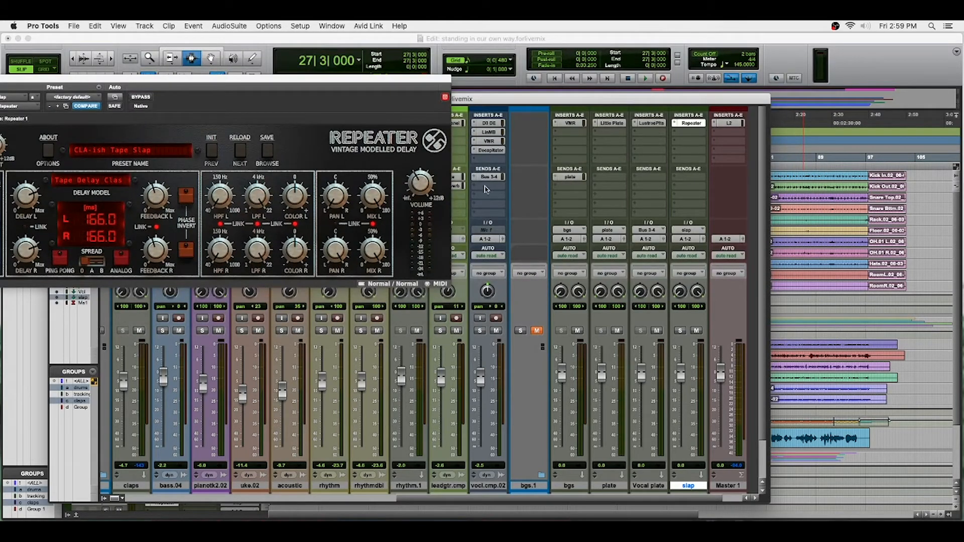
click(486, 189)
mouse_move(494, 194)
click(583, 189)
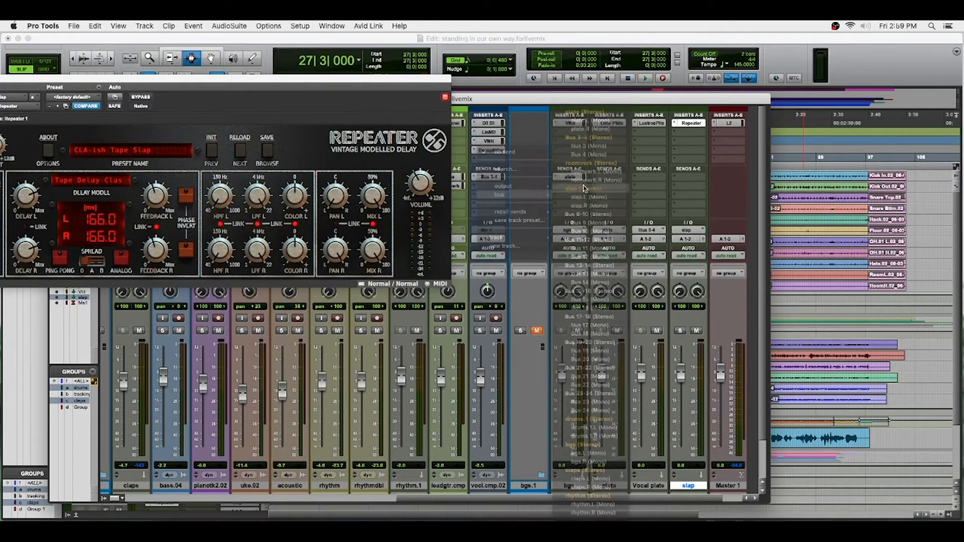
key(space)
drag(404, 243, 402, 192)
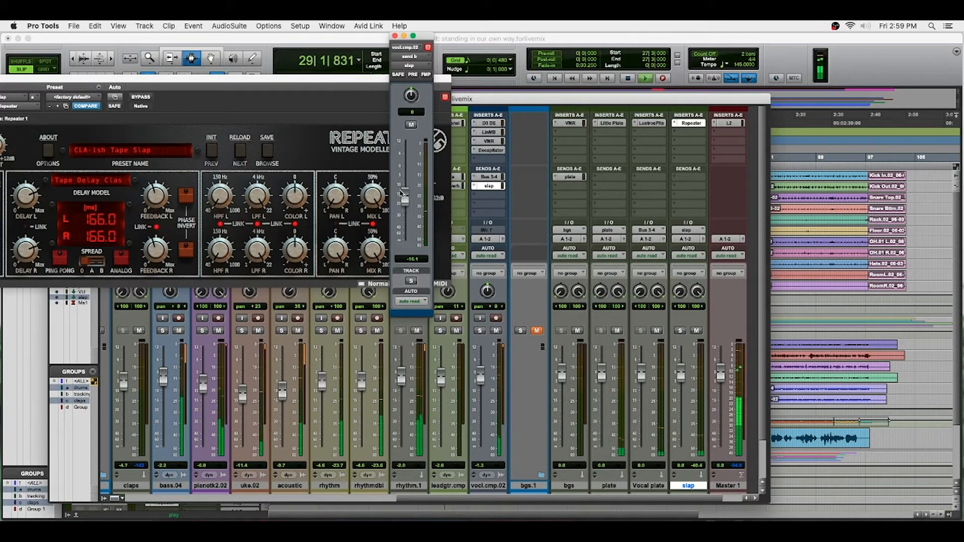
drag(401, 196, 402, 189)
Step: Solo the lead vocal, make the slap track solo-safe, and adjust Repeater's left feedback during playback
click(480, 331)
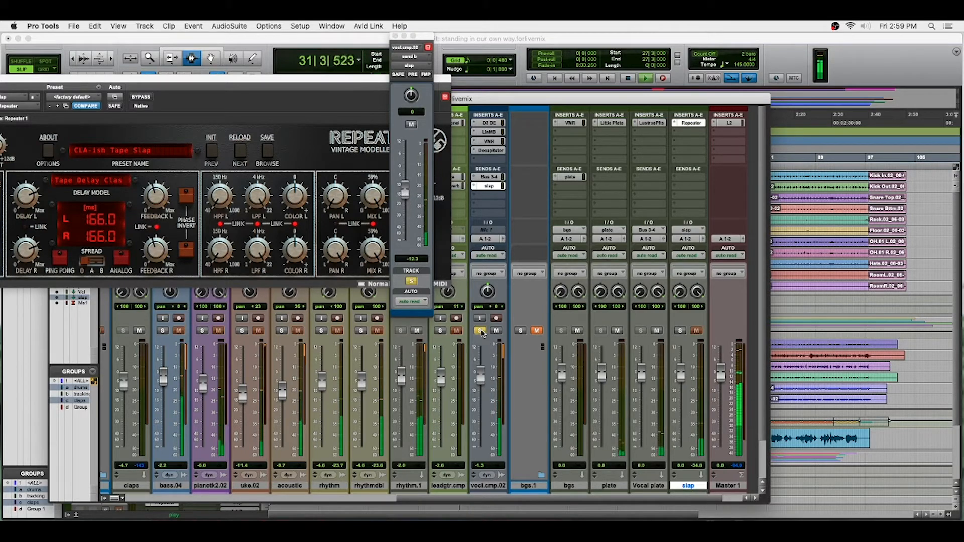
super+click(680, 330)
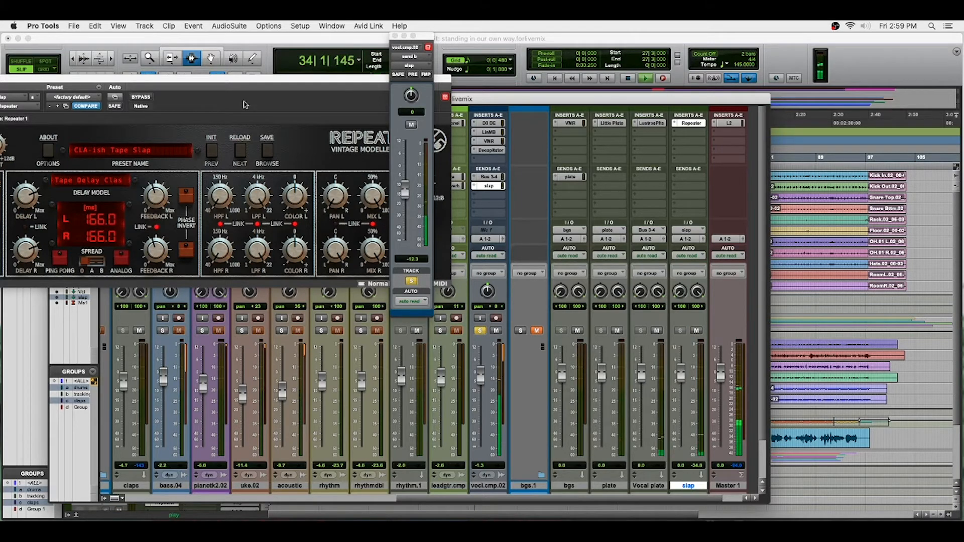
drag(232, 78, 274, 66)
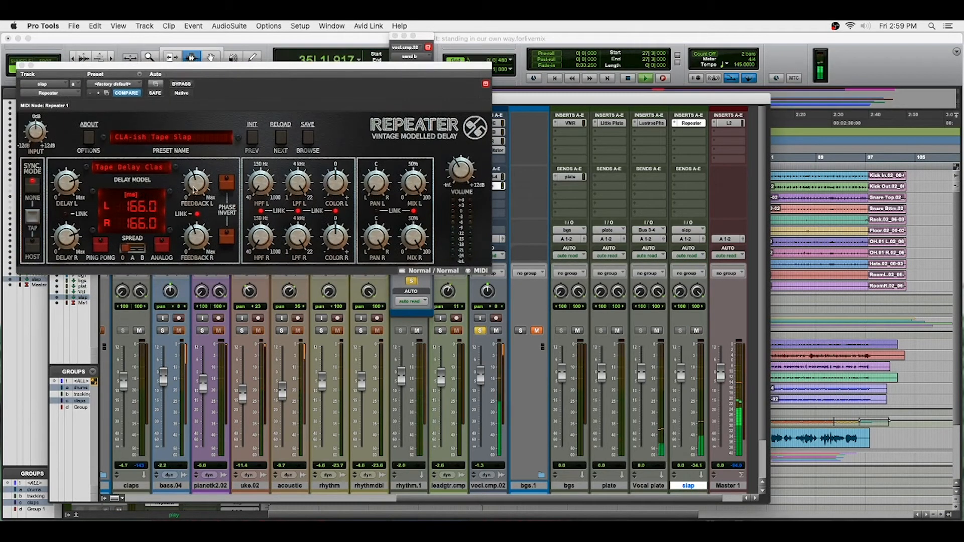
click(195, 186)
drag(195, 186, 195, 189)
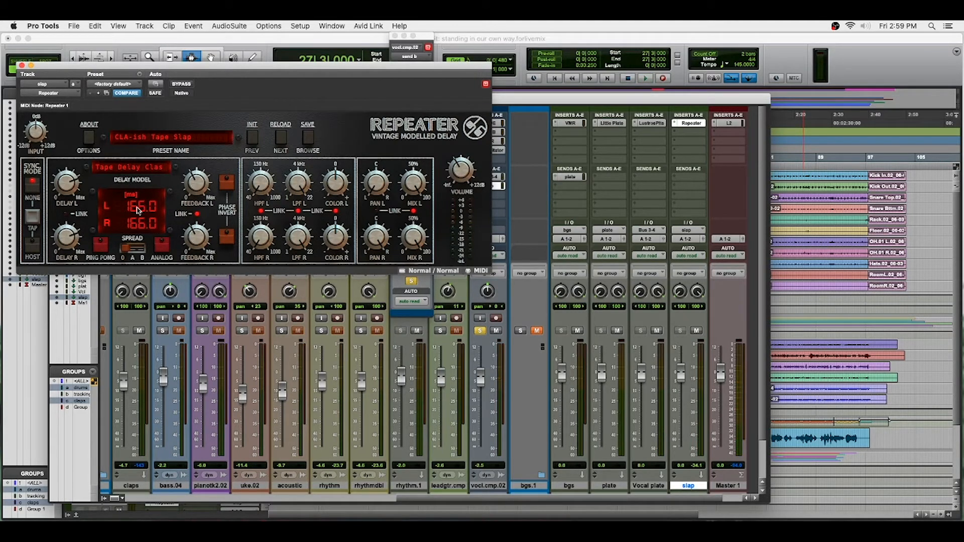
Step: Set Repeater's left and right delay times to 185 ms and audition the slap on the soloed vocal
drag(67, 190, 67, 189)
drag(66, 241, 64, 240)
key(space)
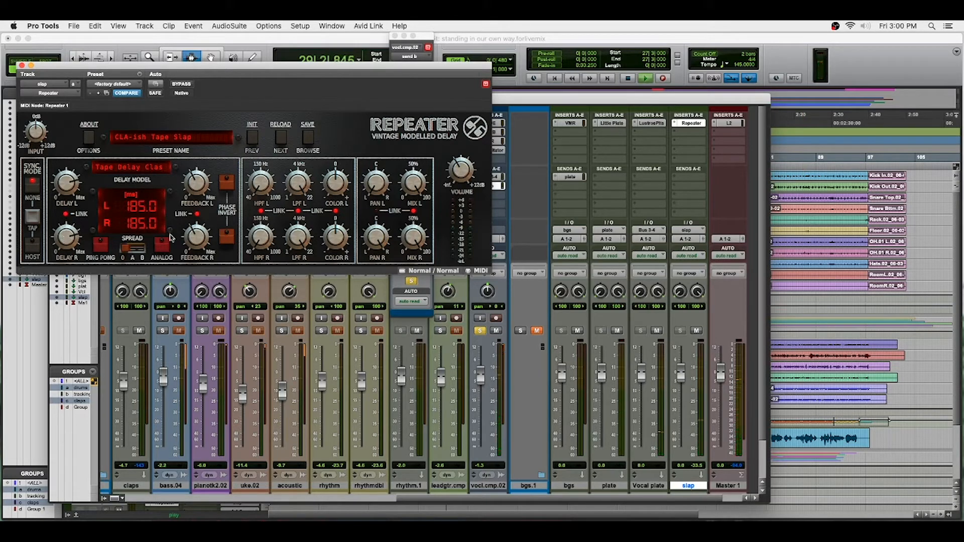
mouse_move(189, 200)
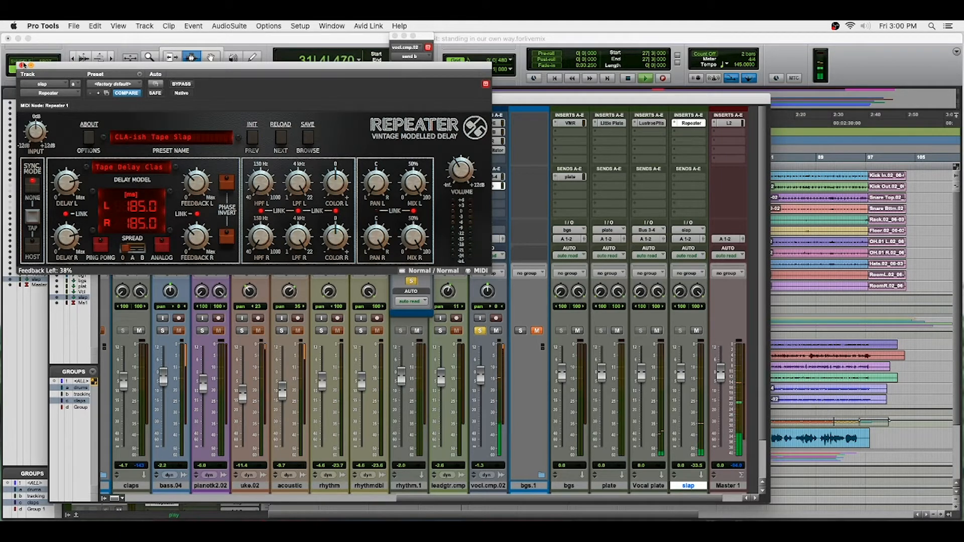
click(23, 66)
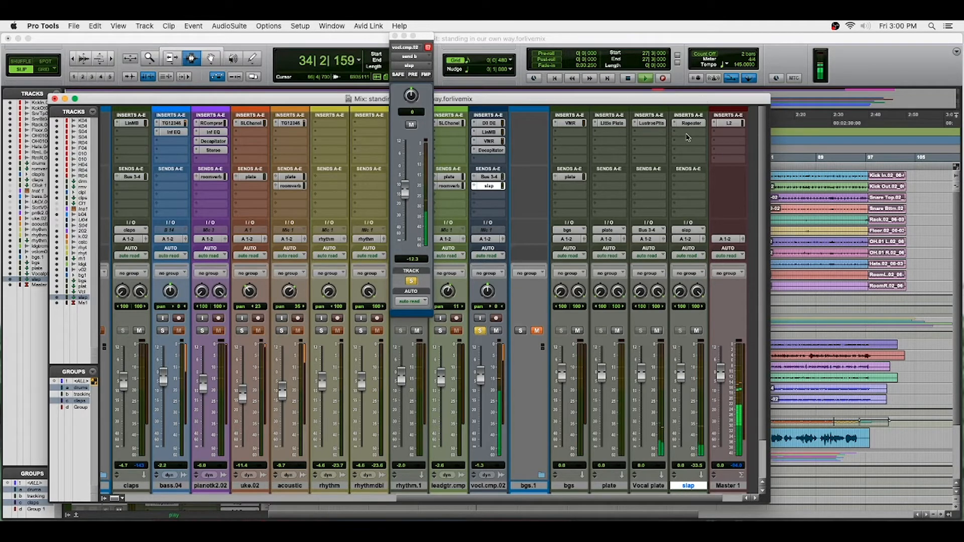
Step: Recheck the Repeater settings during playback, close the plug-in and unsolo the lead vocal
click(691, 123)
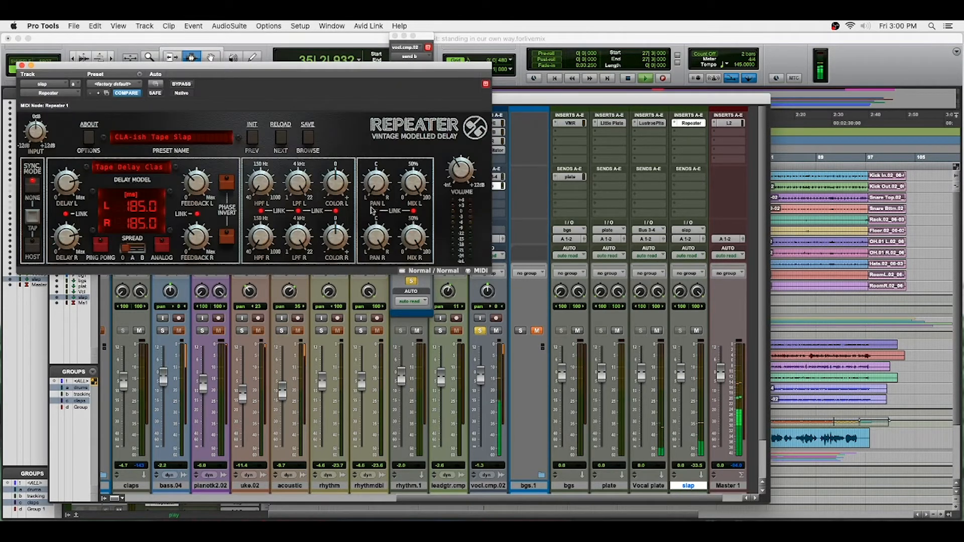
key(space)
key(space)
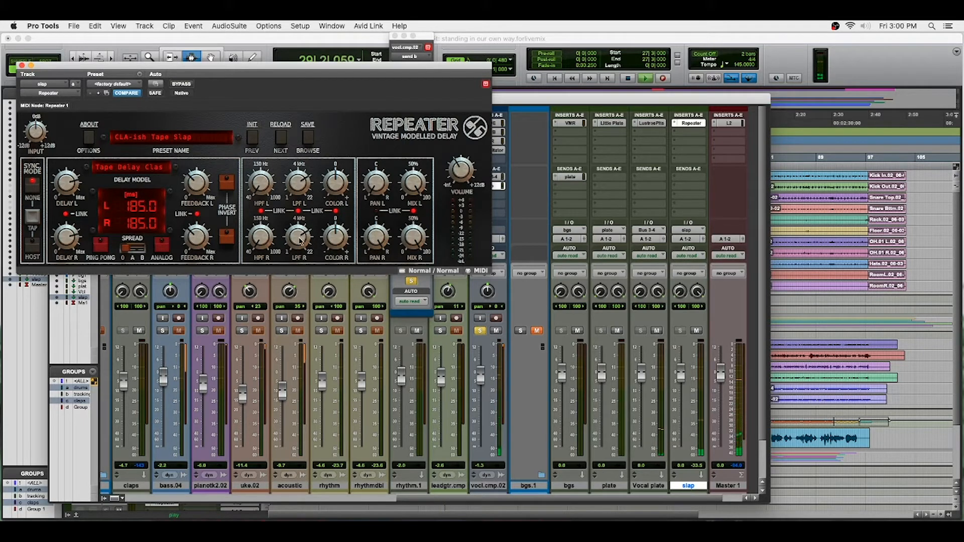
click(21, 65)
click(481, 331)
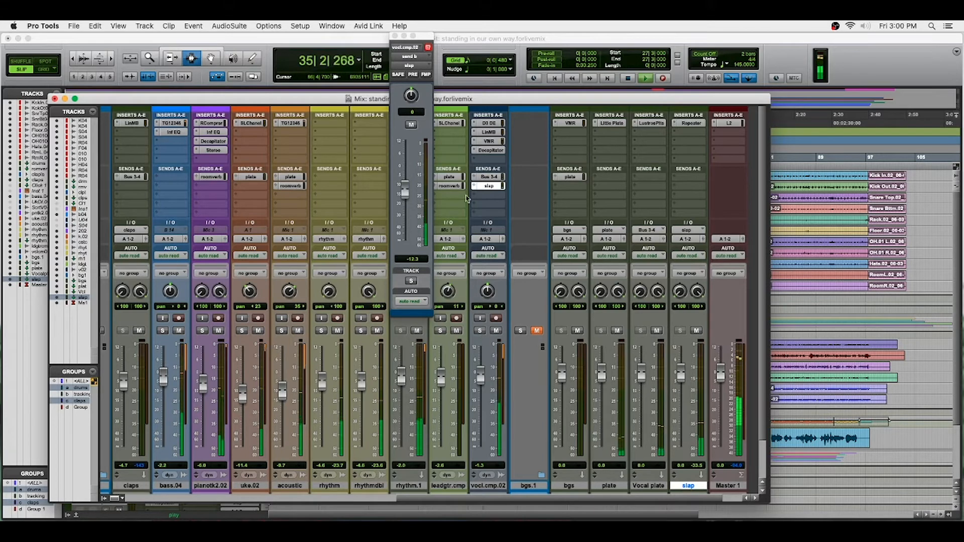
Step: Lower the lead vocal's send level to the slap bus and close the send fader
click(488, 186)
click(490, 186)
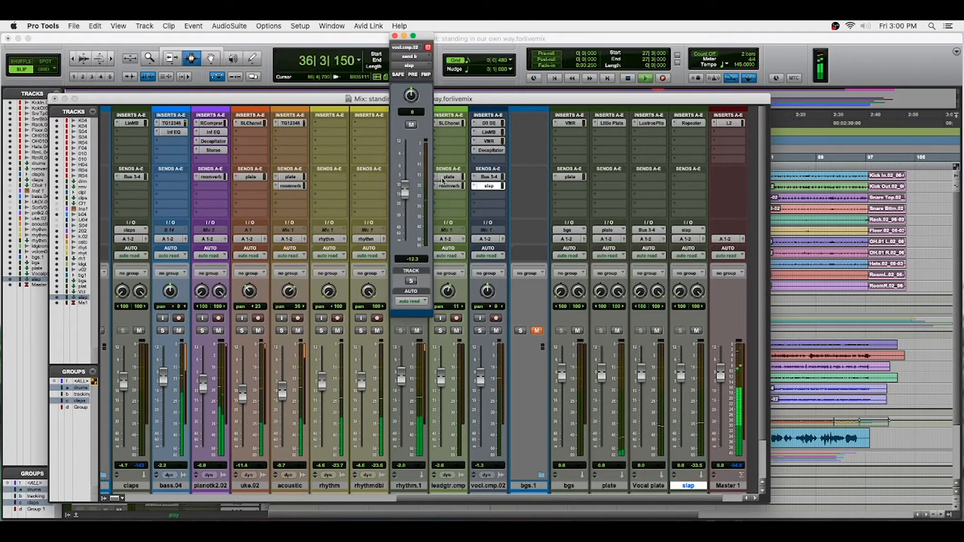
drag(405, 195, 405, 206)
click(395, 36)
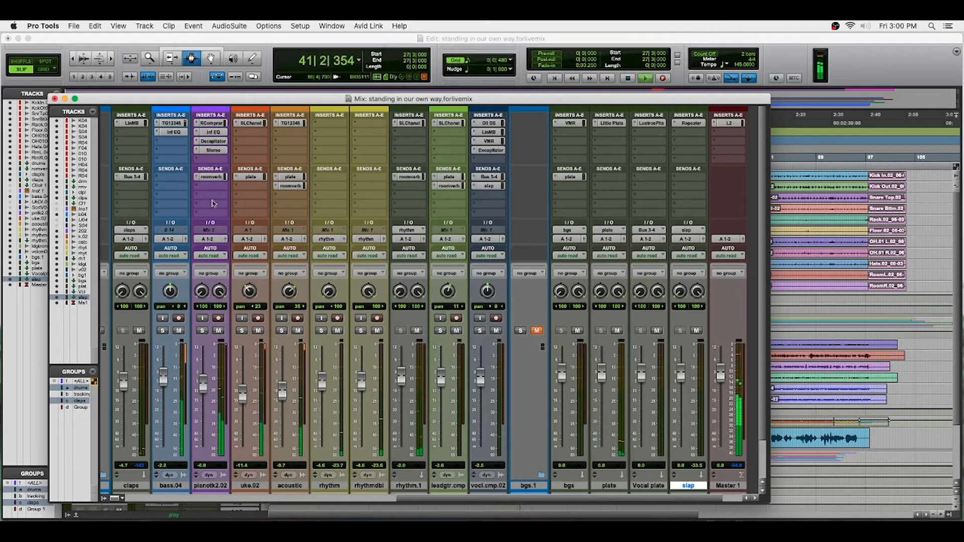
Step: Raise the piano track's roomverb send to about -18.2 dB
click(210, 178)
drag(405, 225, 405, 215)
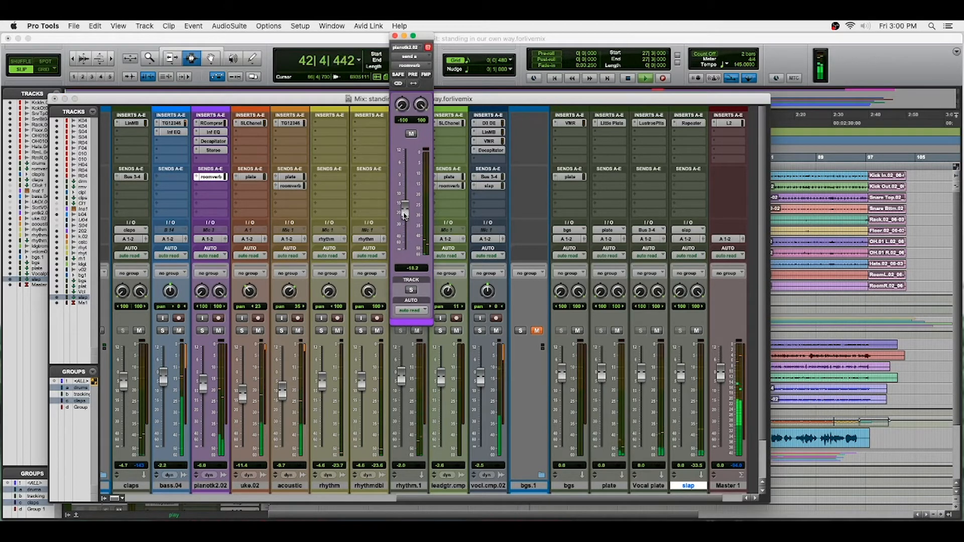
click(396, 36)
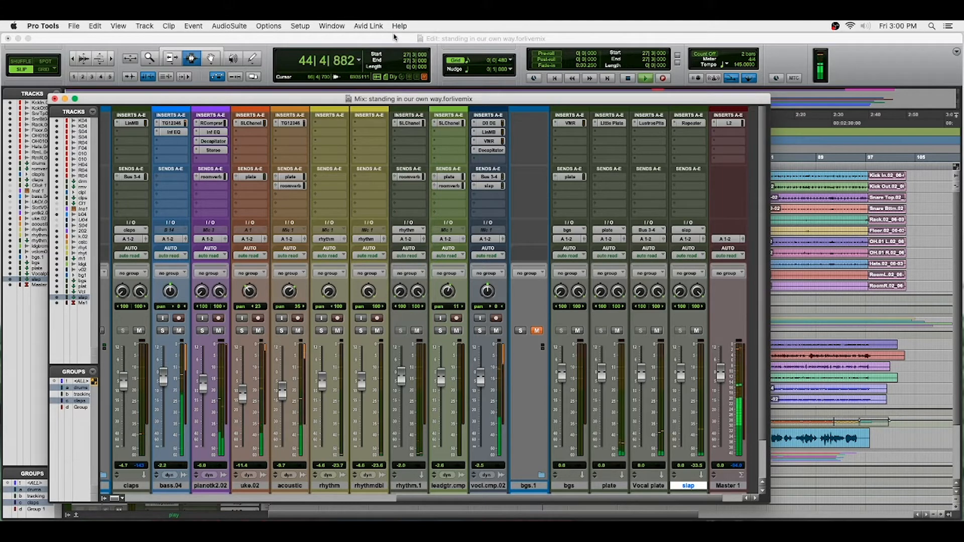
Step: Set Repeater's left low-pass filter on the slap track to about 6.73 kHz and close the plug-in
click(689, 124)
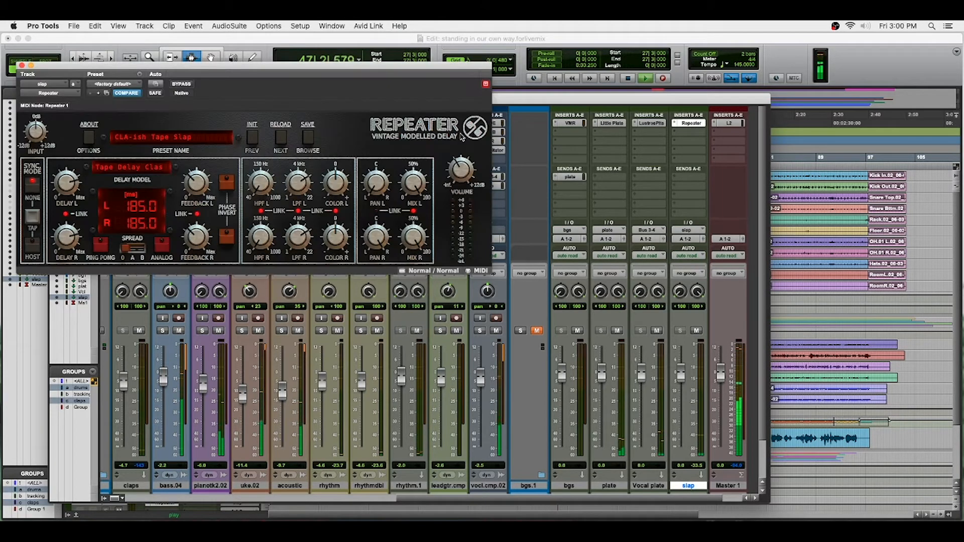
drag(300, 184, 298, 188)
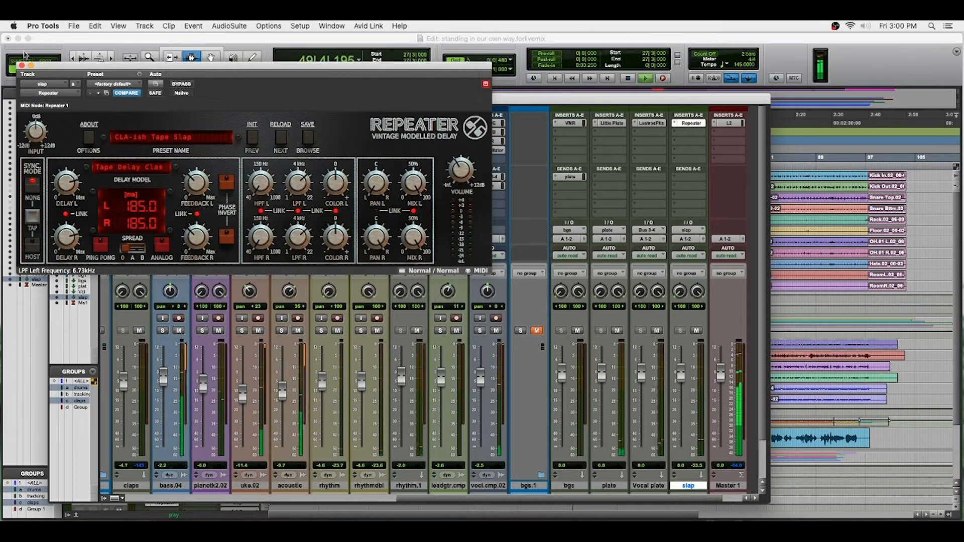
click(22, 65)
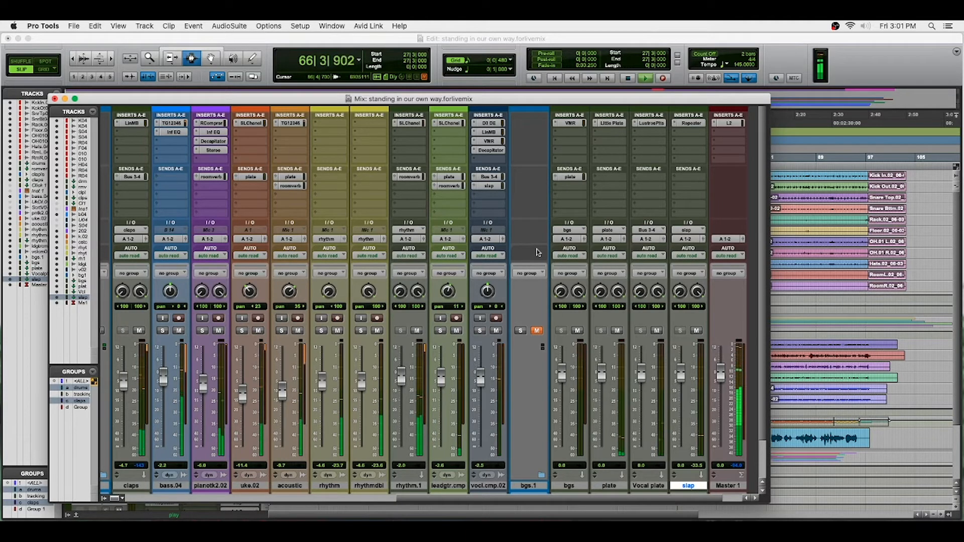
Step: Enlarge the leadgtr.comp track in the Edit window and switch its track view to waveform
click(525, 35)
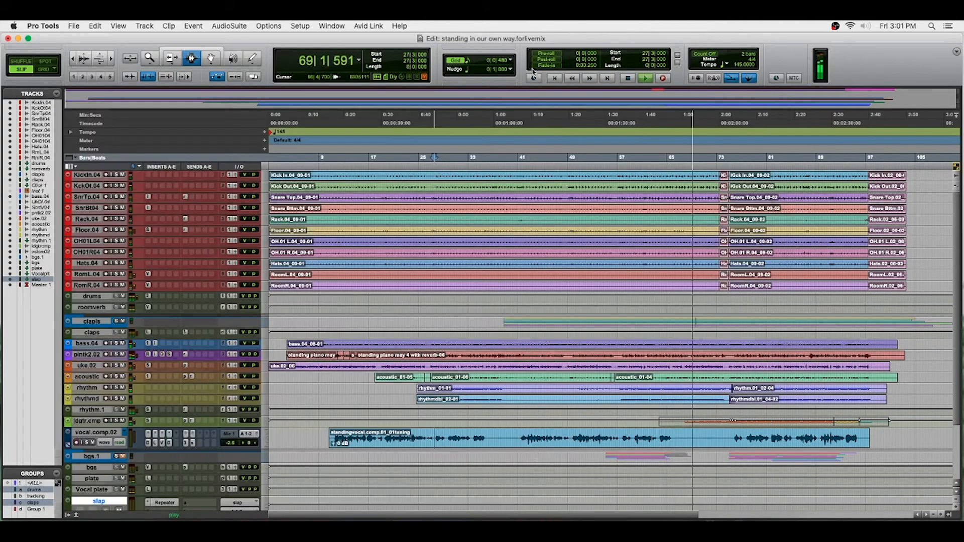
click(675, 421)
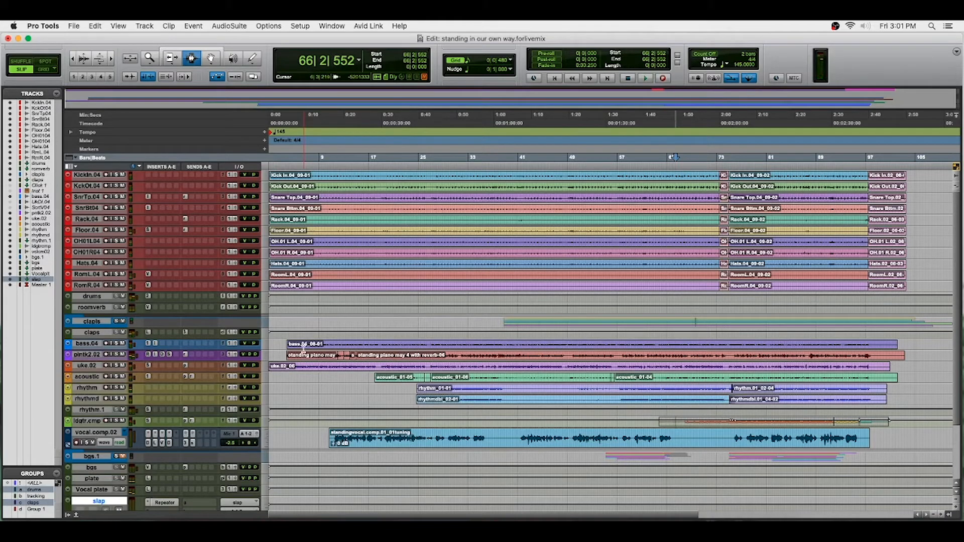
key(ctrl+Up)
key(ctrl+Up)
key(ctrl+Up)
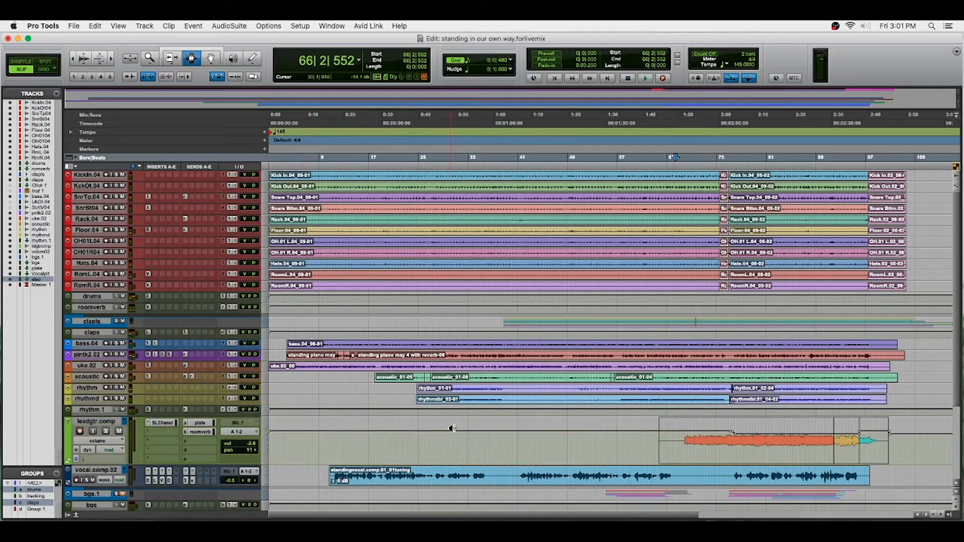
click(116, 441)
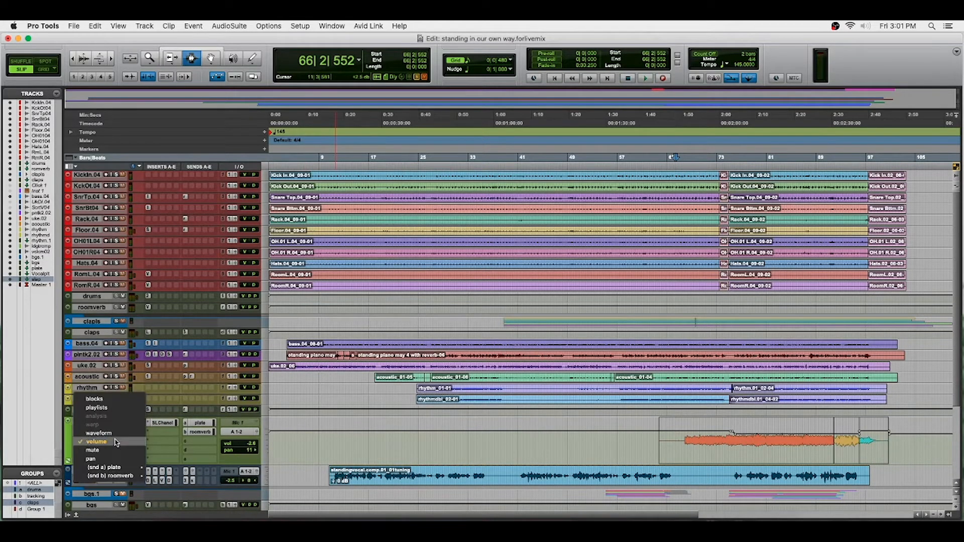
click(90, 399)
Step: Audition the start of the first lead guitar clip and trim off its lead-in up to about bar 67
key(space)
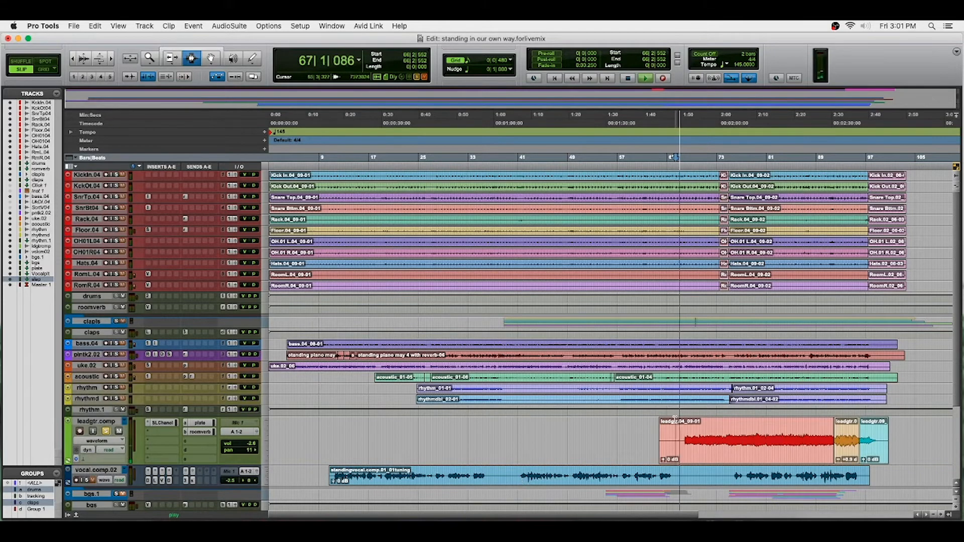
key(space)
key(F6)
drag(661, 429, 685, 431)
key(F7)
Step: Play the lead guitar from just before the trimmed clip and again from the clip's start
click(675, 445)
key(space)
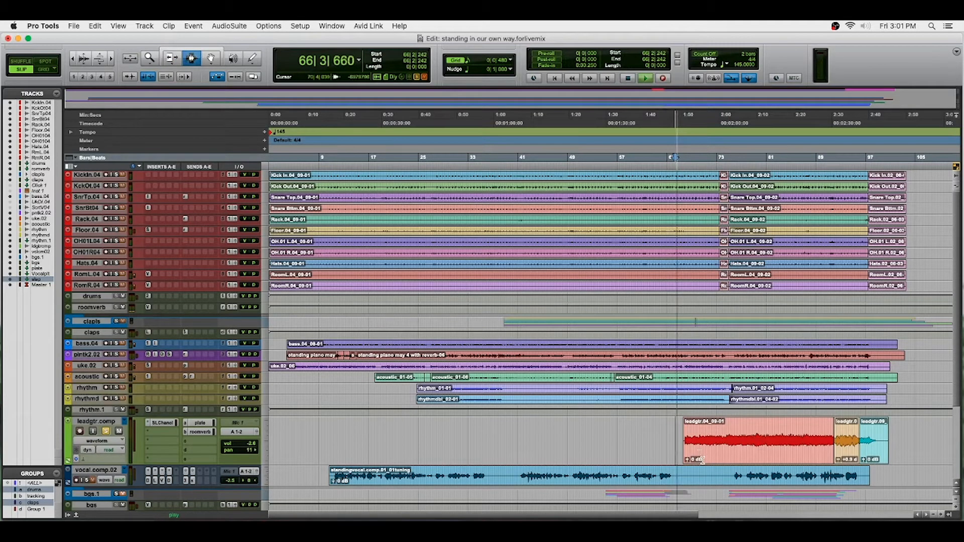
key(space)
key(Tab)
key(space)
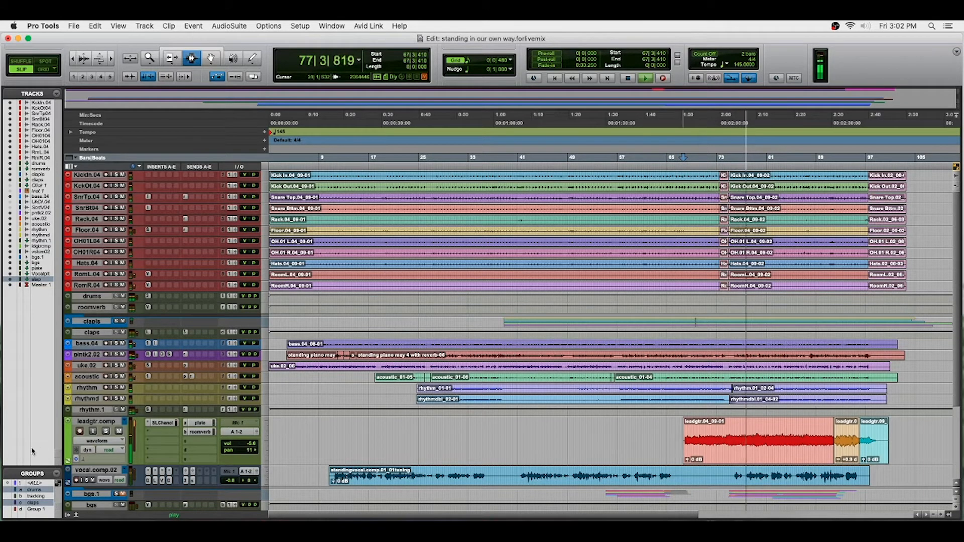
Step: Show leadgtr.comp's volume automation, lower the section from about bar 75 to about -8.1 dB, and audition it
click(107, 444)
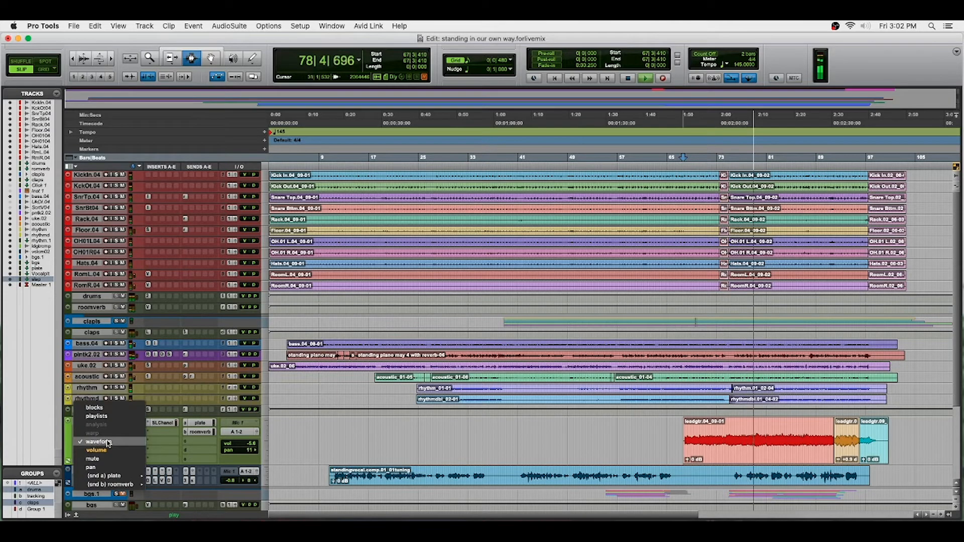
click(101, 450)
key(space)
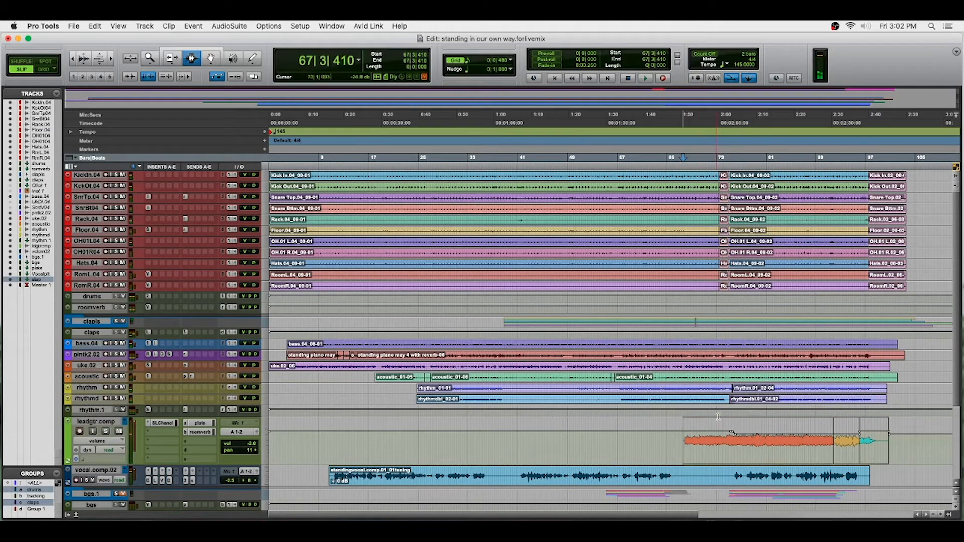
key(F6)
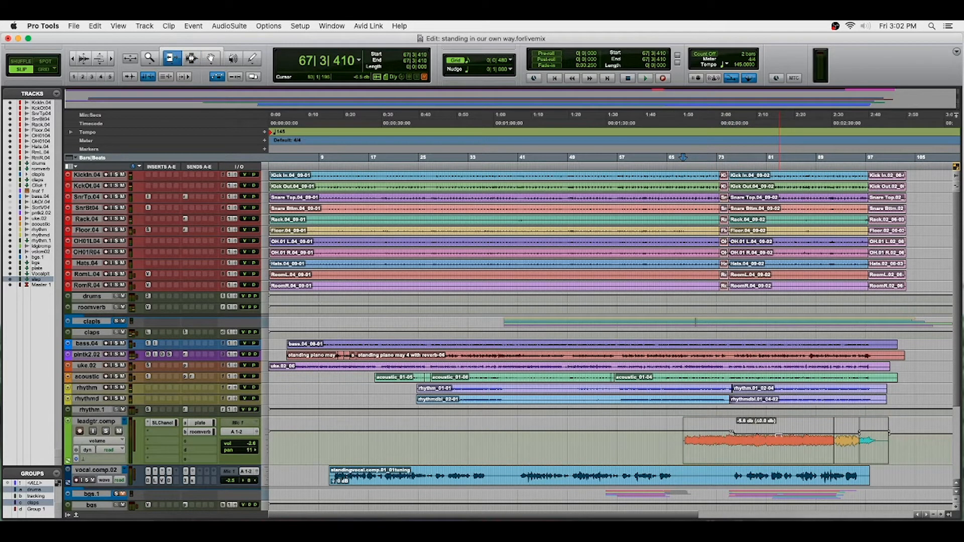
drag(778, 434, 779, 437)
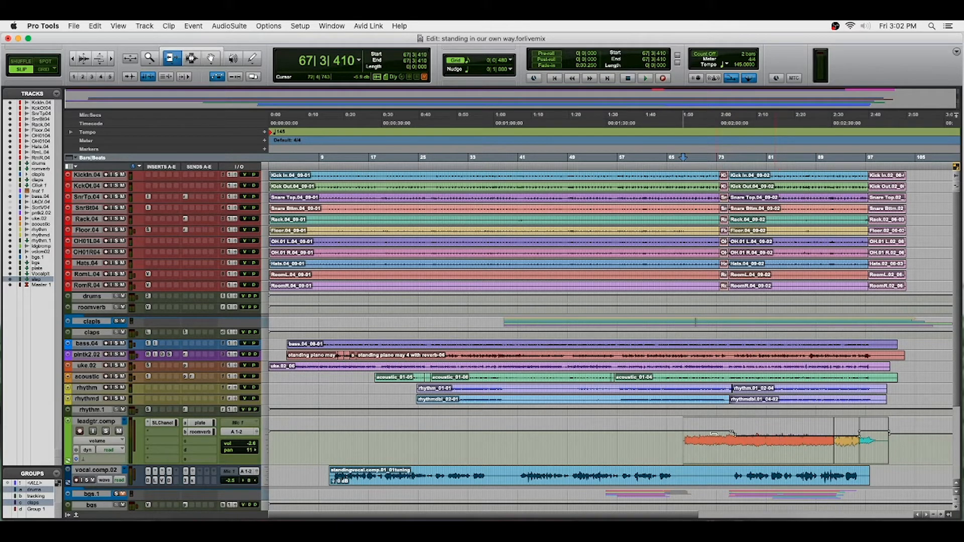
key(F7)
click(718, 437)
key(space)
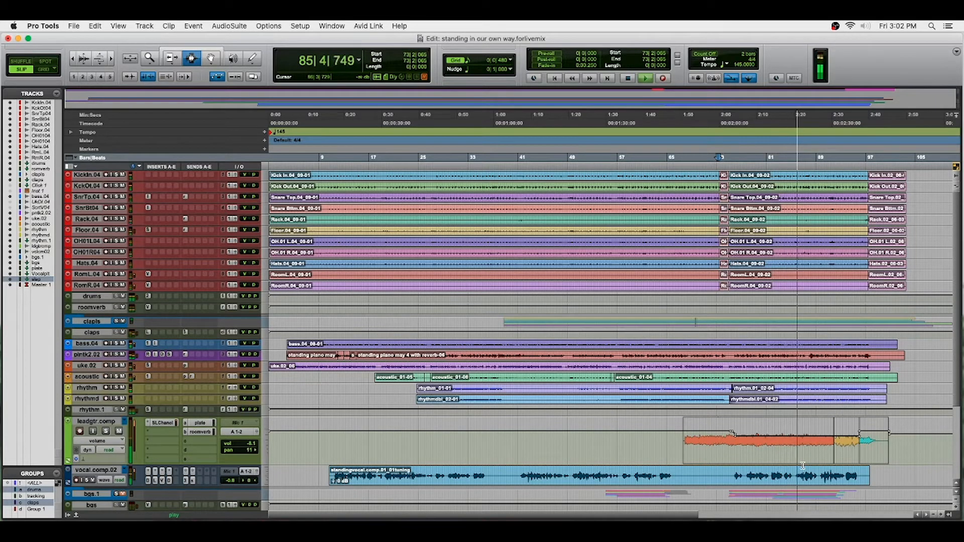
key(space)
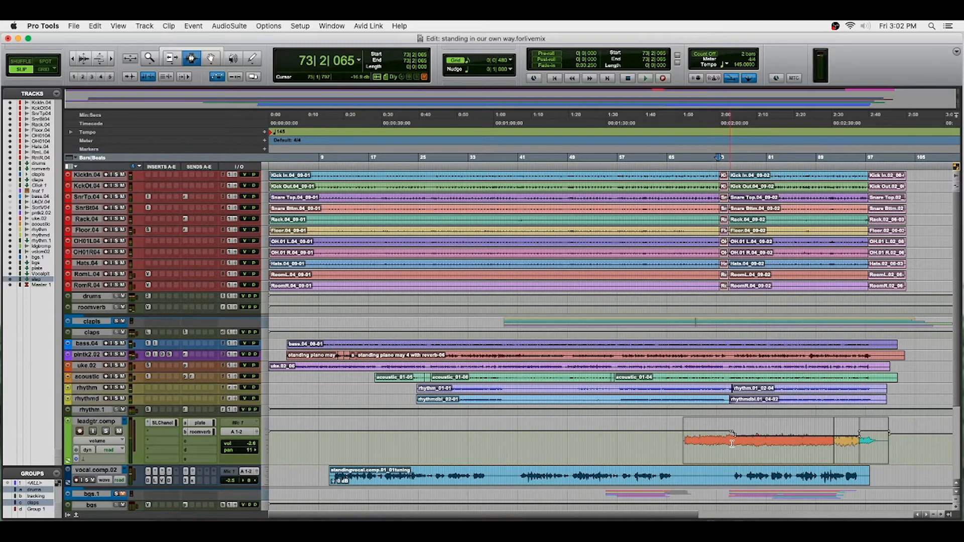
Step: Lower the same lead guitar automation section further, to roughly -10 dB, and play it back
key(F6)
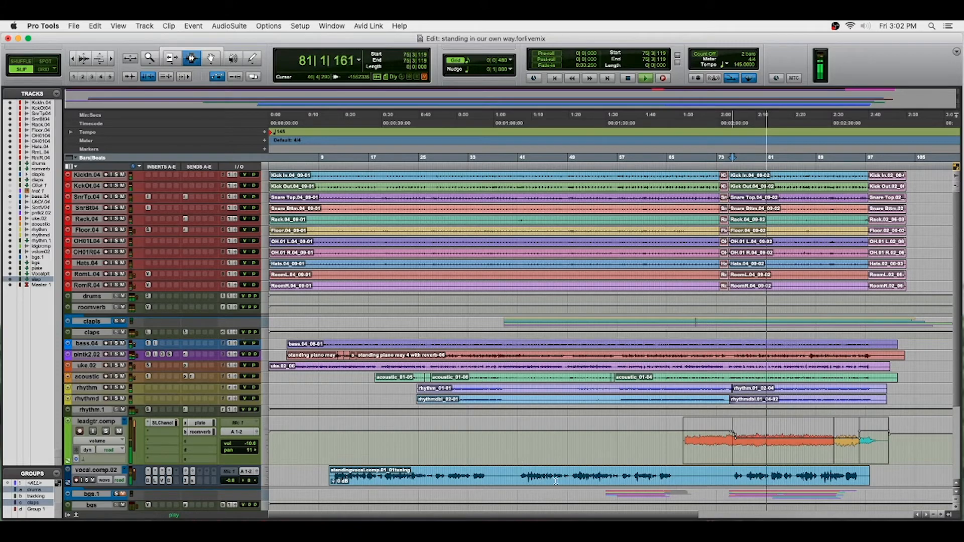
key(space)
scroll(583, 485, down, 5)
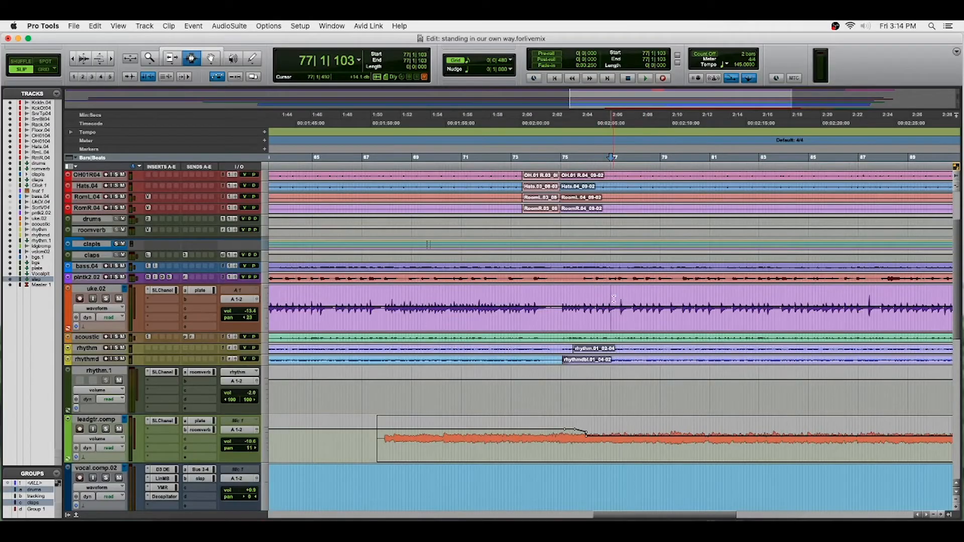
Step: Lower the clip gain on the loud uke note in bar 77 and audition the passage before and after the change
scroll(613, 299, down, 1)
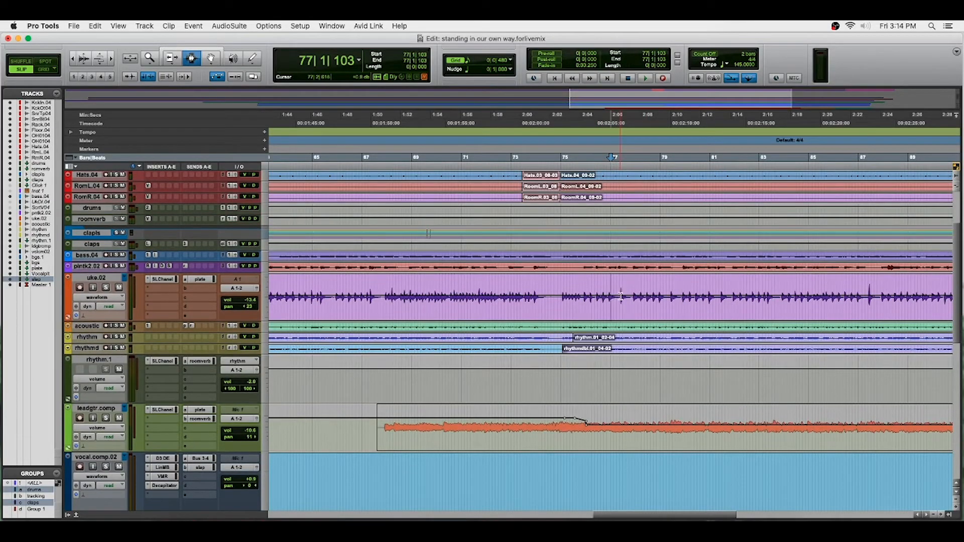
key(space)
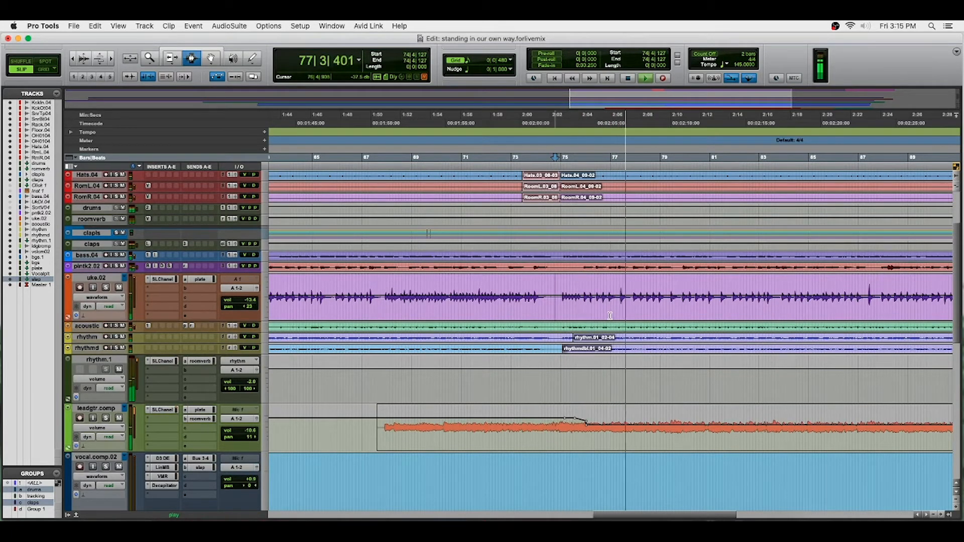
key(space)
click(621, 297)
key(t)
key(t)
key(t)
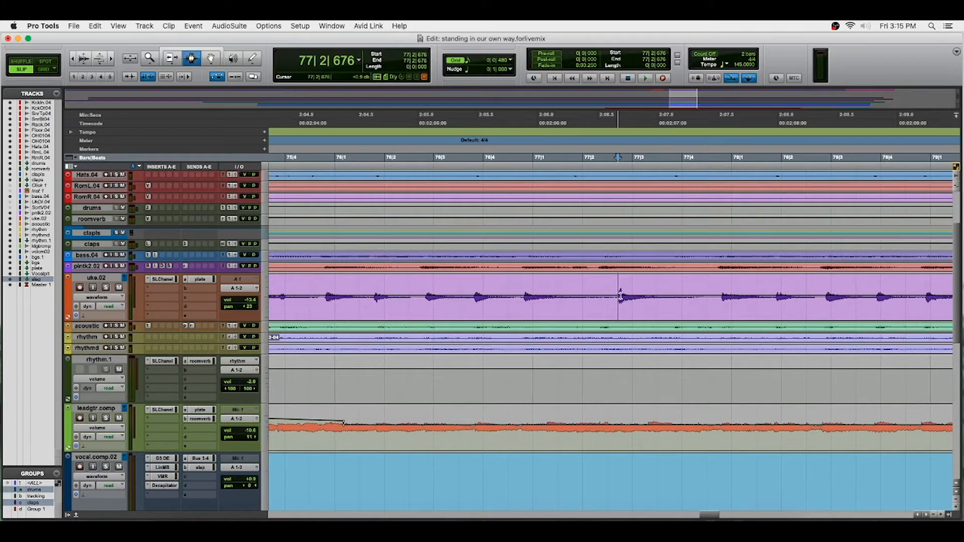
drag(618, 297, 702, 299)
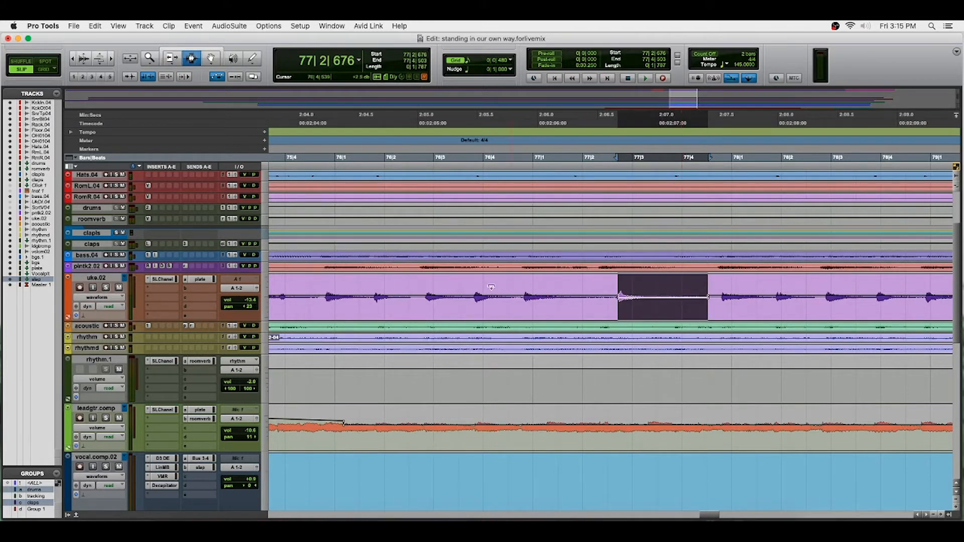
click(487, 289)
key(space)
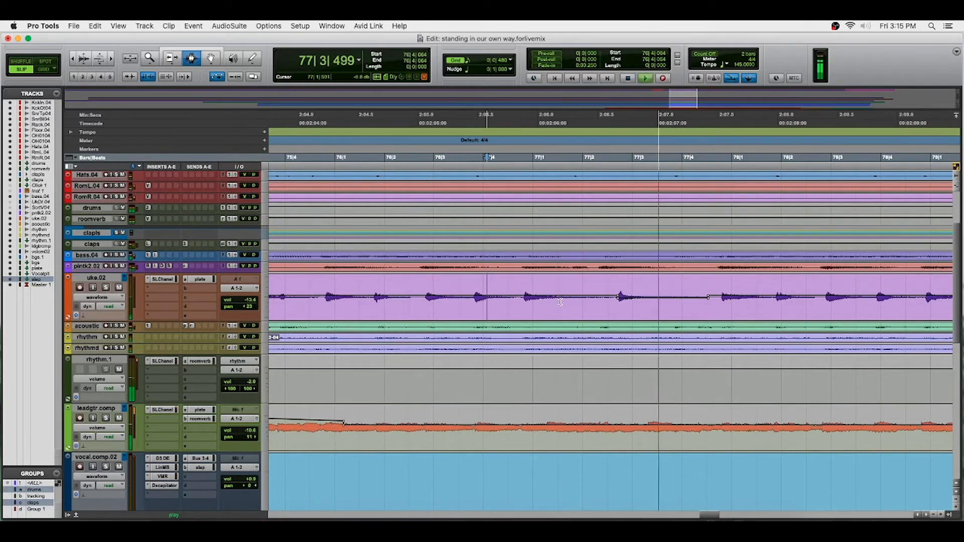
Step: Lower the clip gain on the loud uke note in bar 87 by about 3.9 dB and play the passage from bar 86
key(r)
key(r)
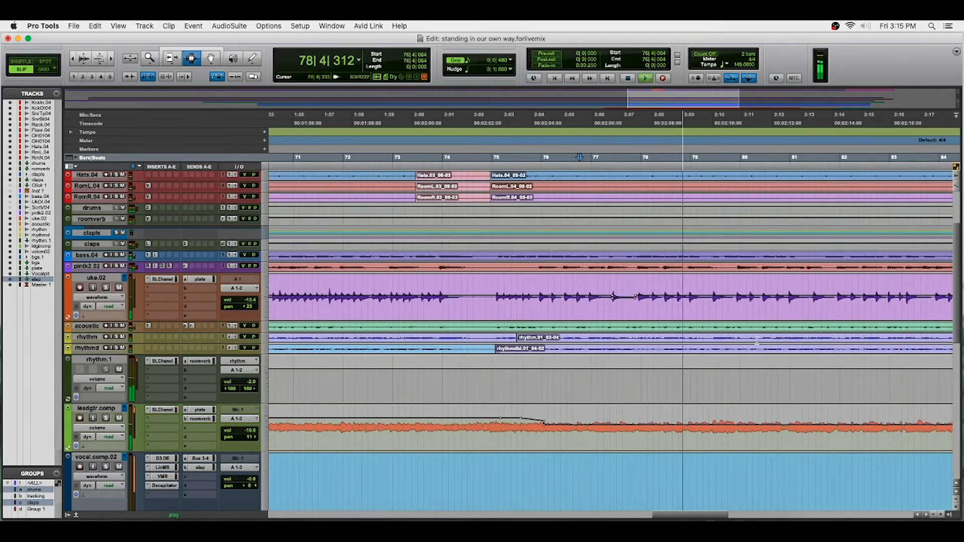
drag(699, 515, 753, 515)
key(space)
click(611, 291)
key(t)
key(t)
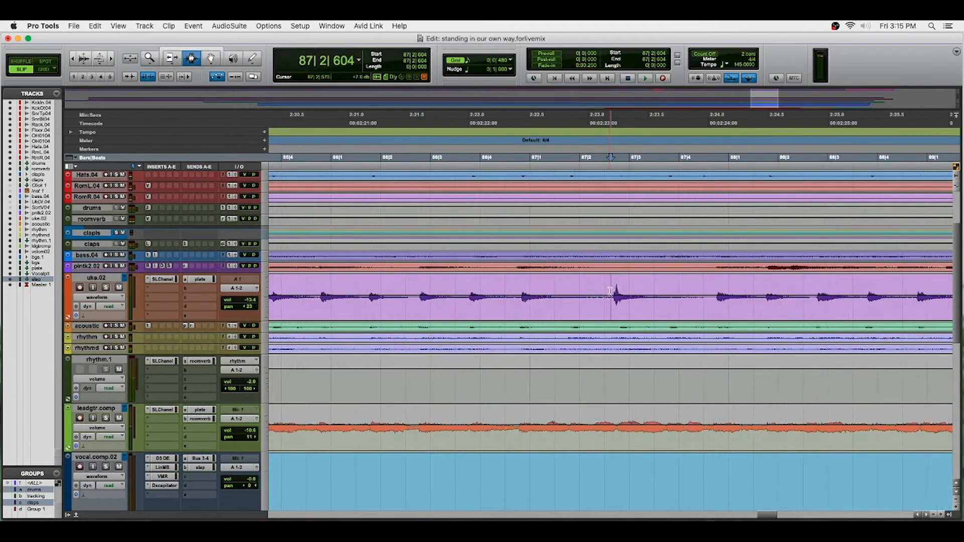
scroll(613, 297, up, 1)
drag(614, 307, 704, 315)
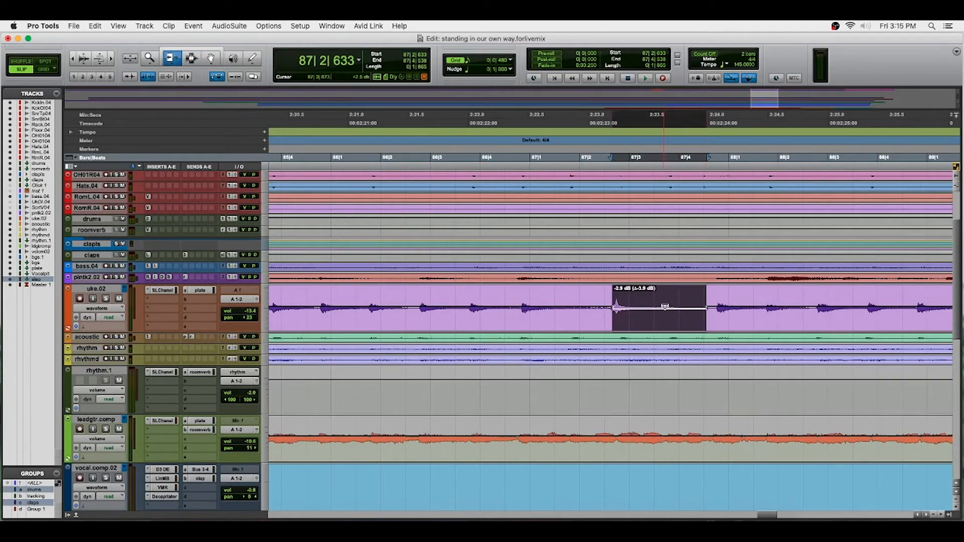
click(411, 303)
key(space)
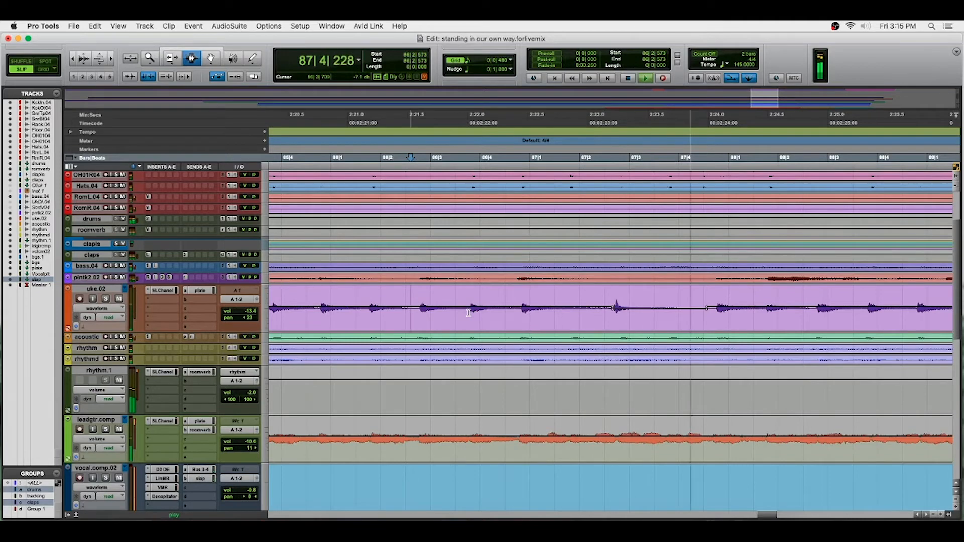
Step: Stop playback after the uke edit and reduce all tracks to a small height with the whole song in view
key(r)
key(r)
key(r)
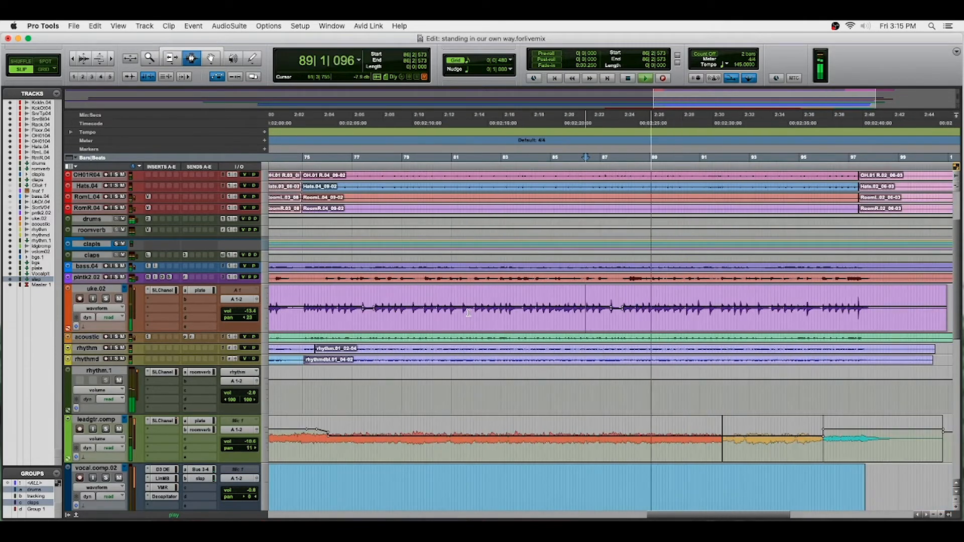
scroll(588, 338, down, 10)
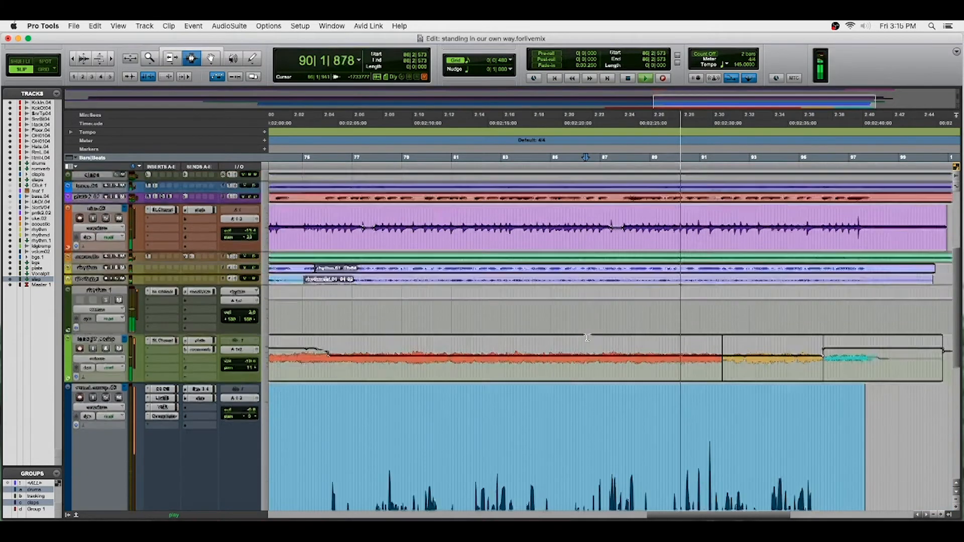
scroll(588, 338, down, 4)
key(space)
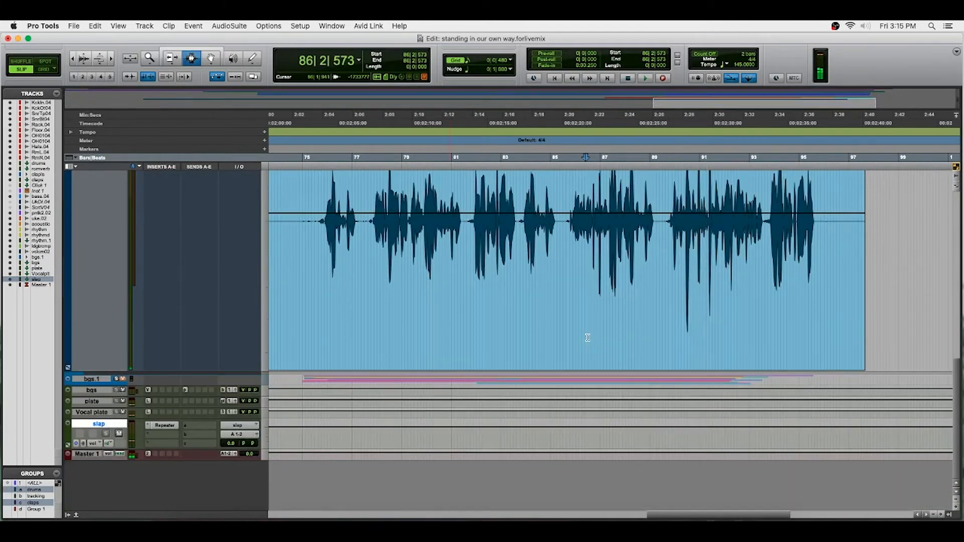
key(r)
key(r)
key(ctrl+alt+super+Down)
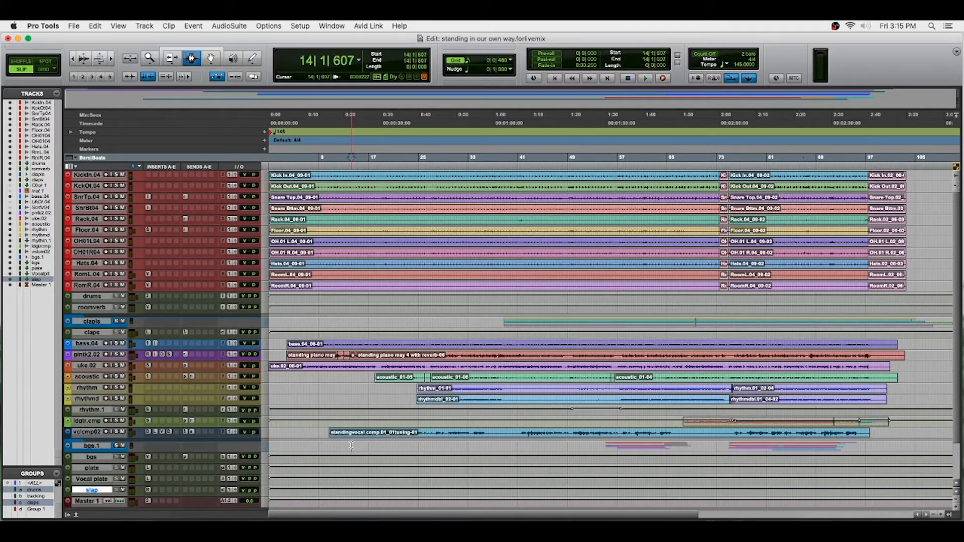
Step: Enlarge the bgs.1 folder track and open it to show the individual background vocal tracks
key(ctrl+Up)
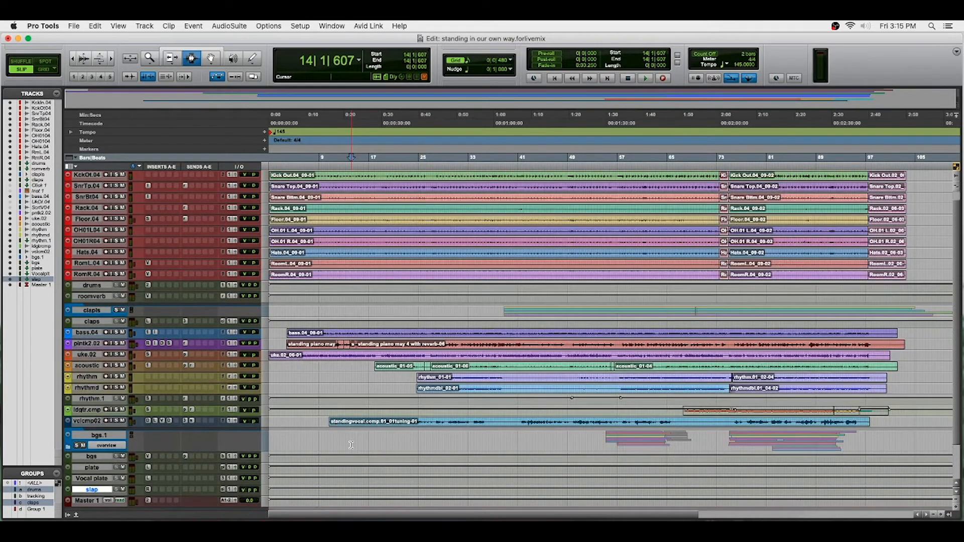
scroll(174, 353, down, 2)
scroll(71, 421, up, 2)
click(69, 421)
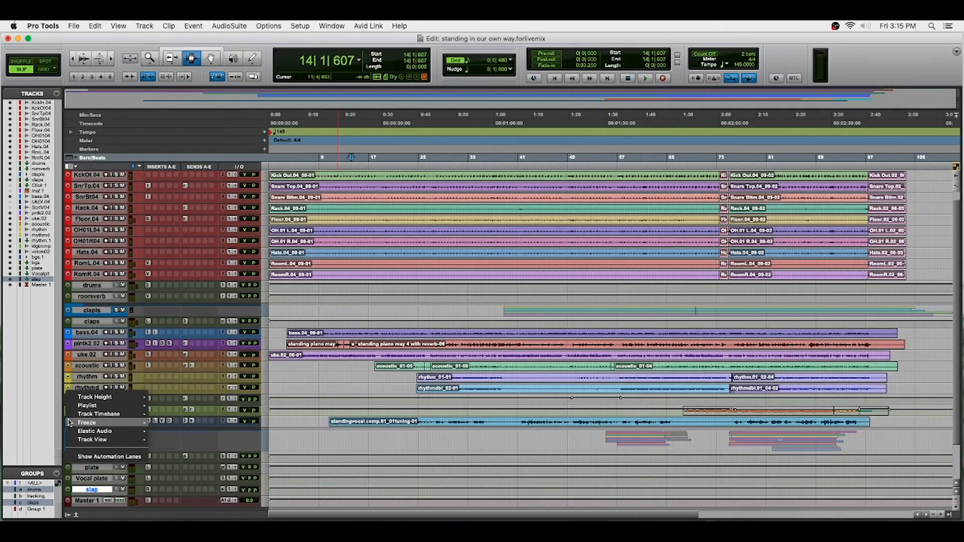
click(284, 445)
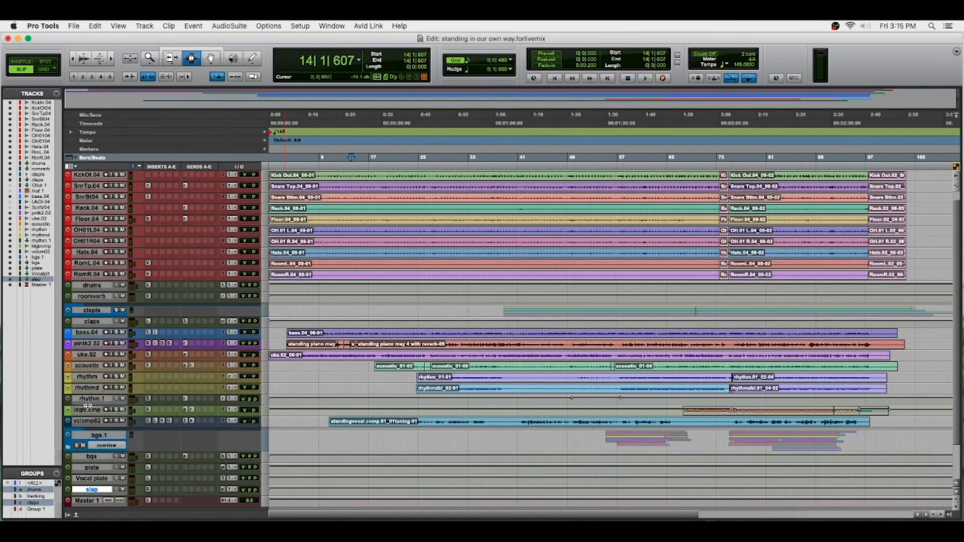
click(68, 447)
scroll(315, 449, down, 10)
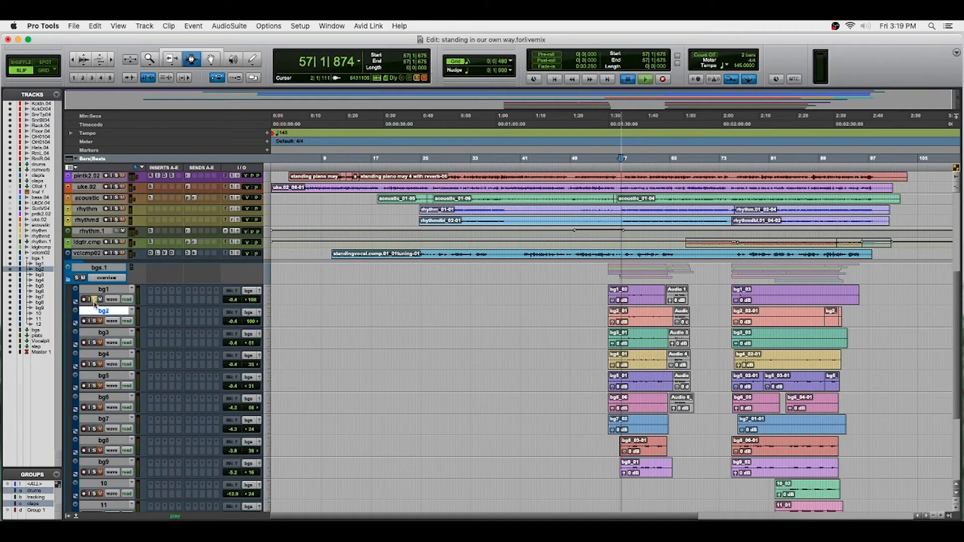
Step: Toggle Group 1 in the Mix window, solo all the background vocal tracks together, and listen to them from bar 57
key(super+equal)
click(83, 407)
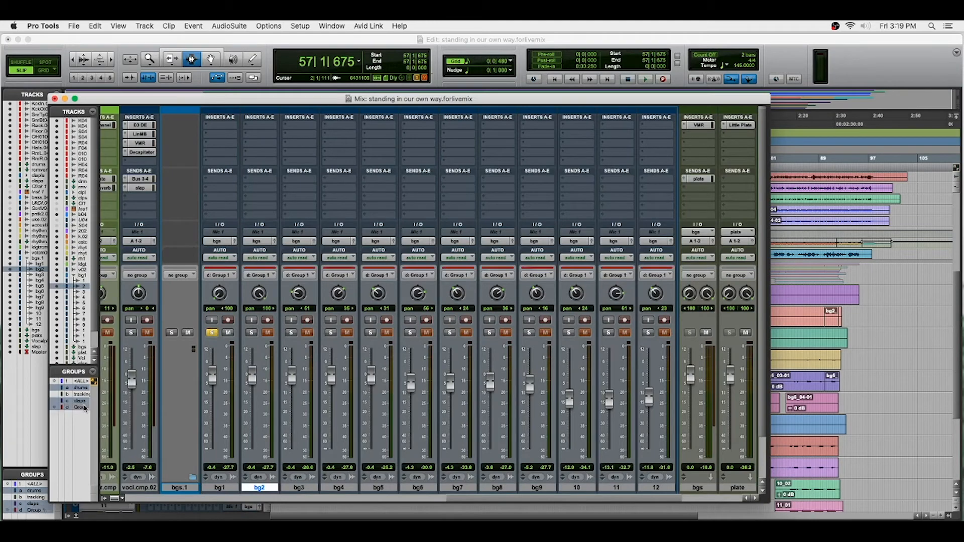
click(252, 333)
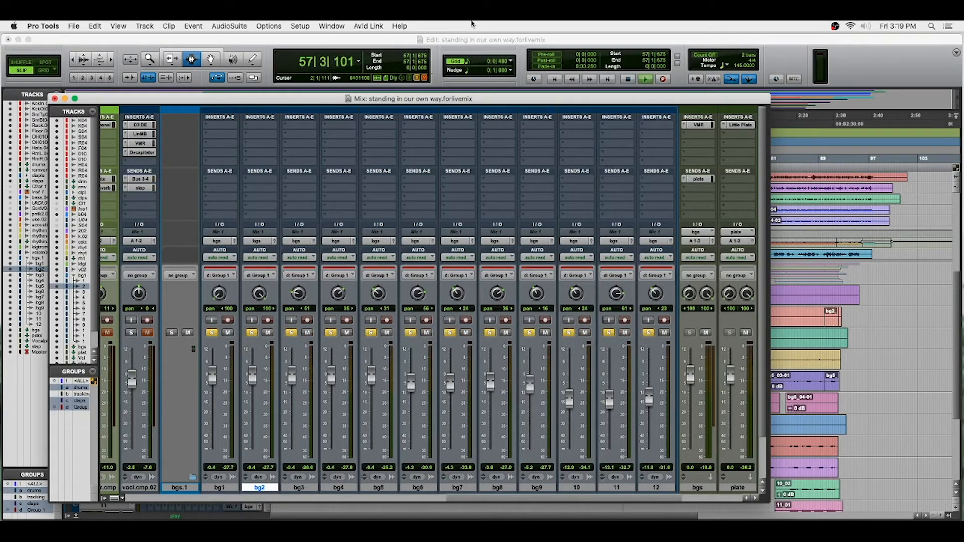
key(super+equal)
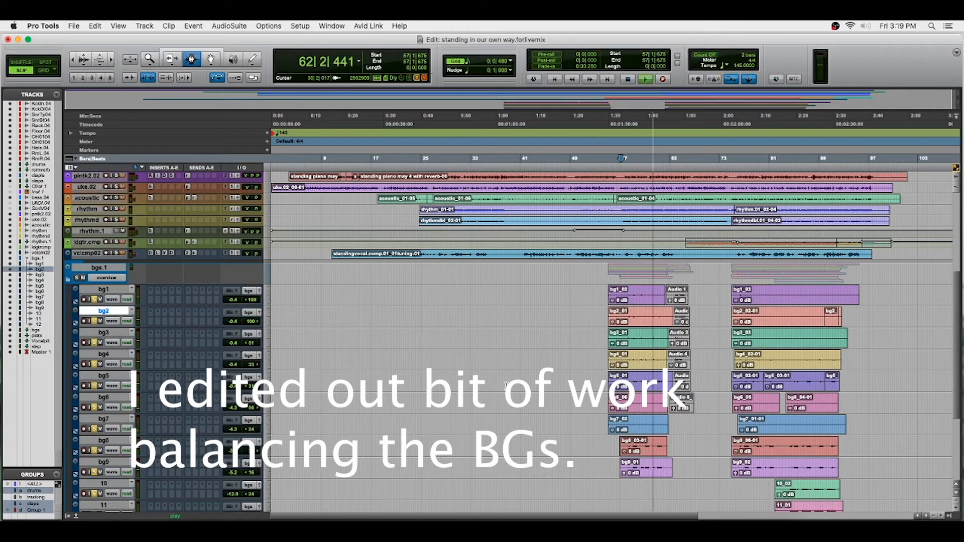
scroll(506, 386, down, 6)
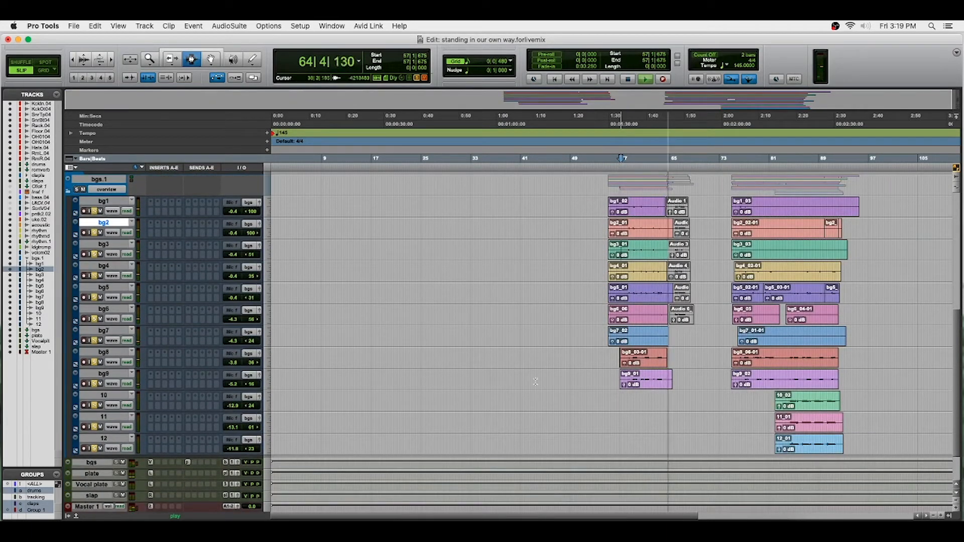
key(space)
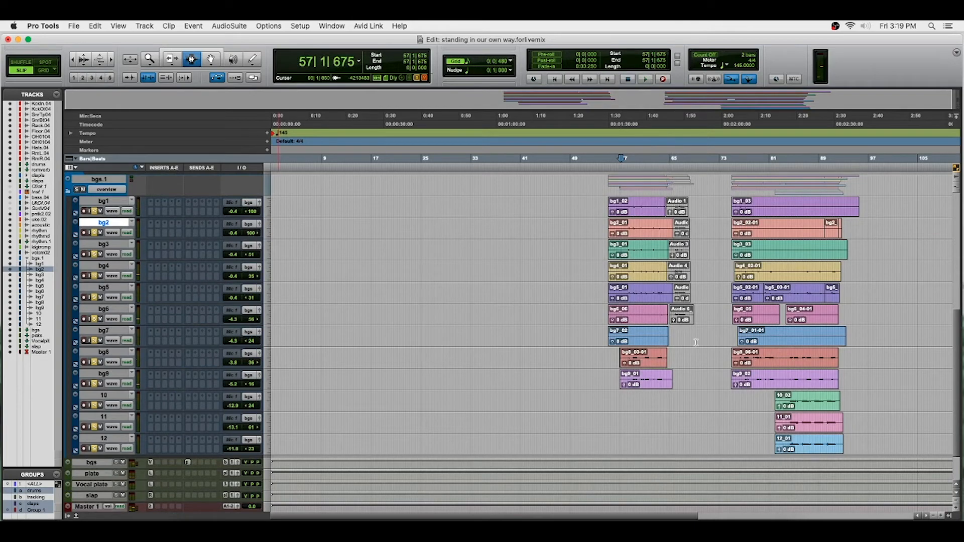
Step: Check the Virtual Mix Rack settings on the bgs track and add a stereo Decapitator in the insert slot after it
click(150, 464)
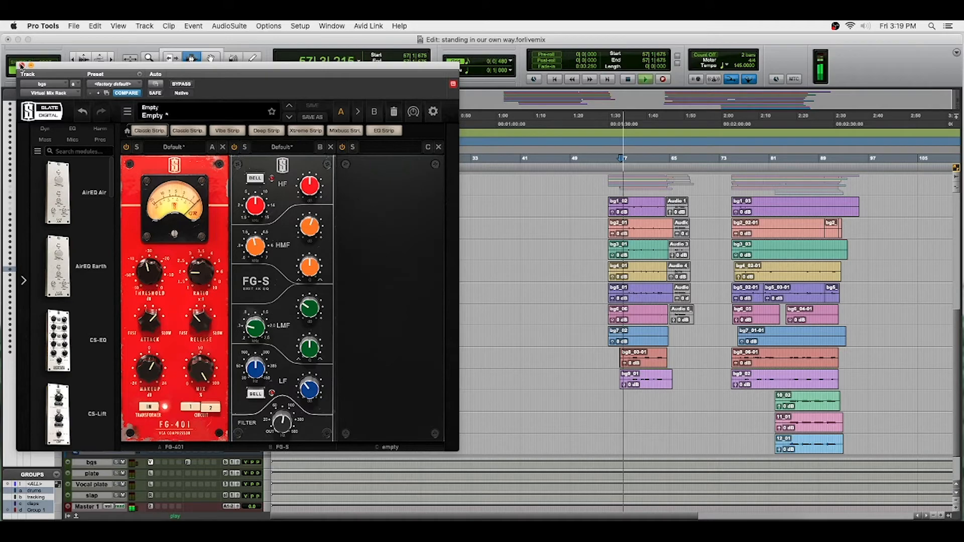
click(22, 65)
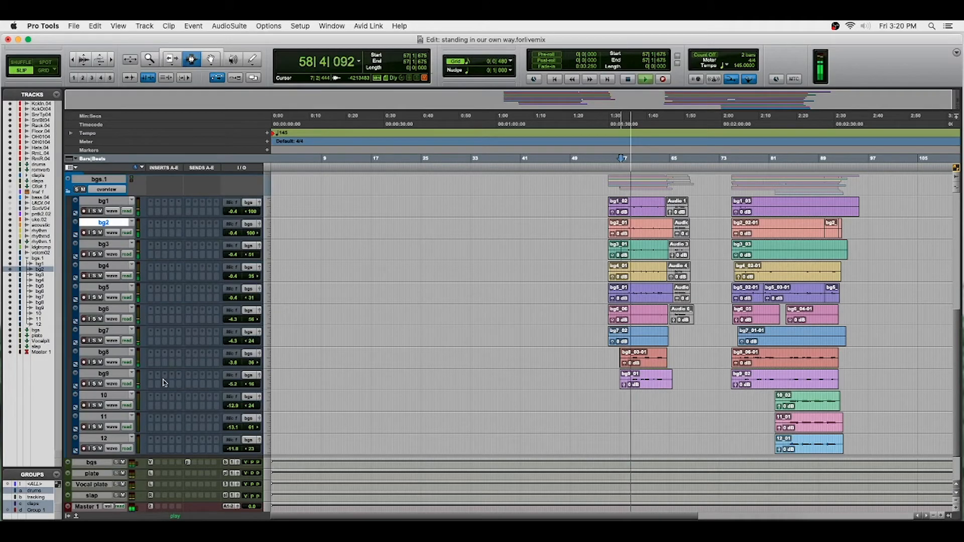
click(157, 465)
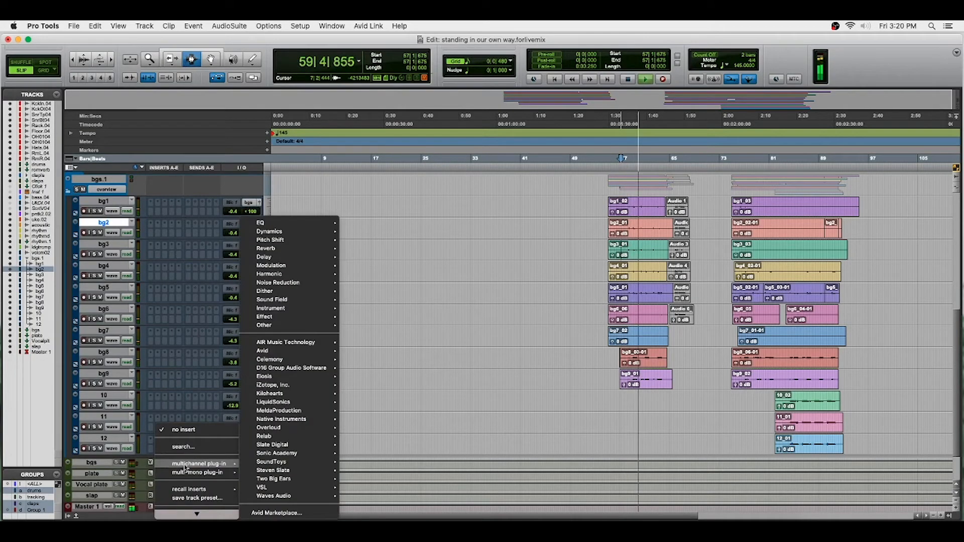
mouse_move(289, 269)
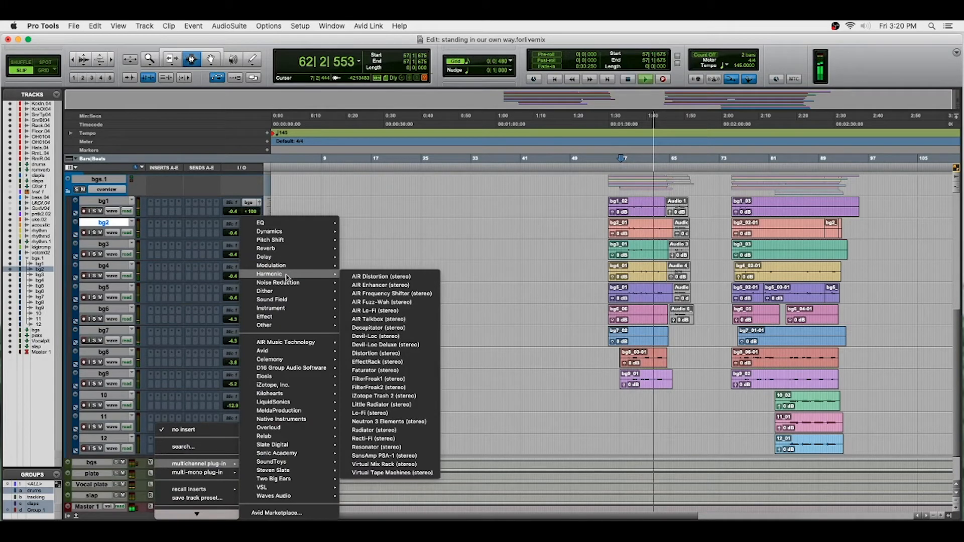
click(386, 329)
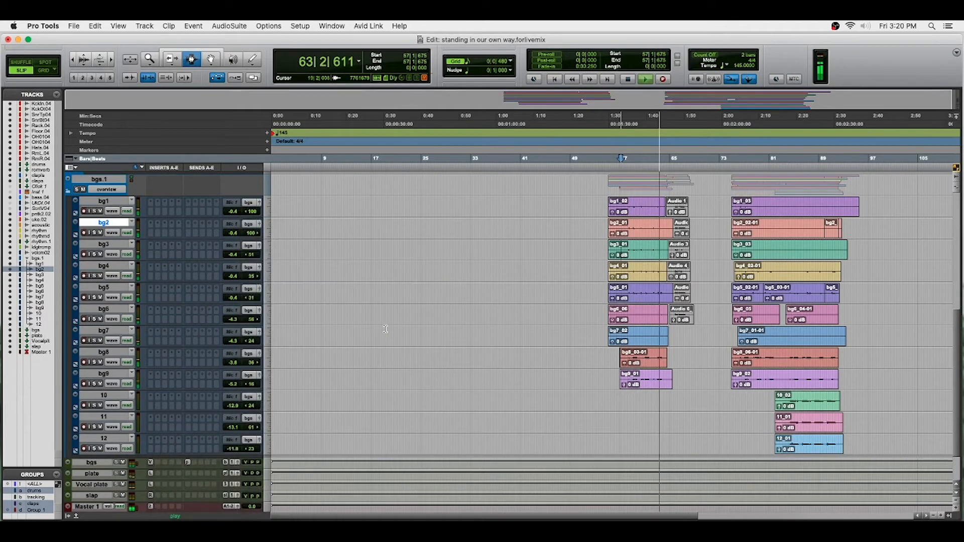
Step: Adjust the Drive of the Decapitator on bgs, audition both background vocal sections with it, and close the plug-in
drag(73, 224, 72, 209)
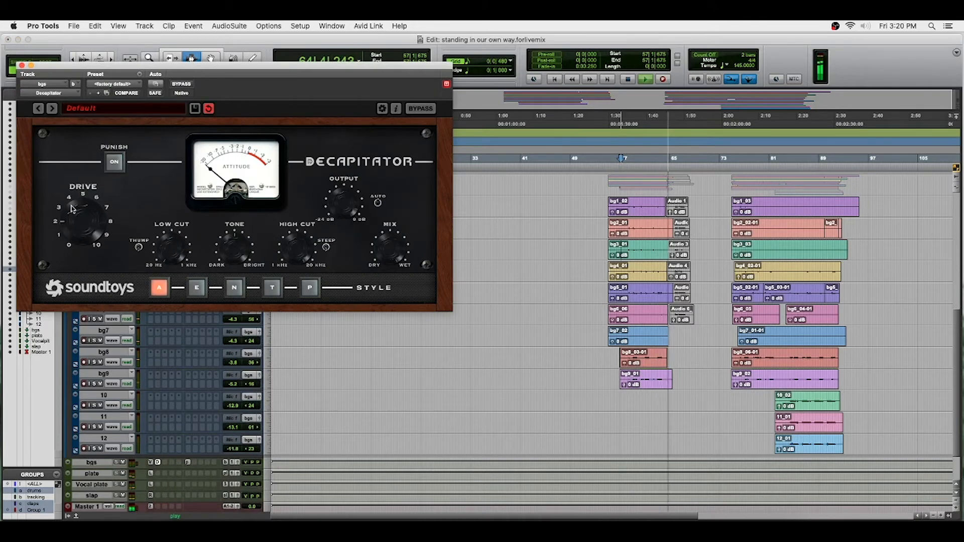
key(space)
key(space)
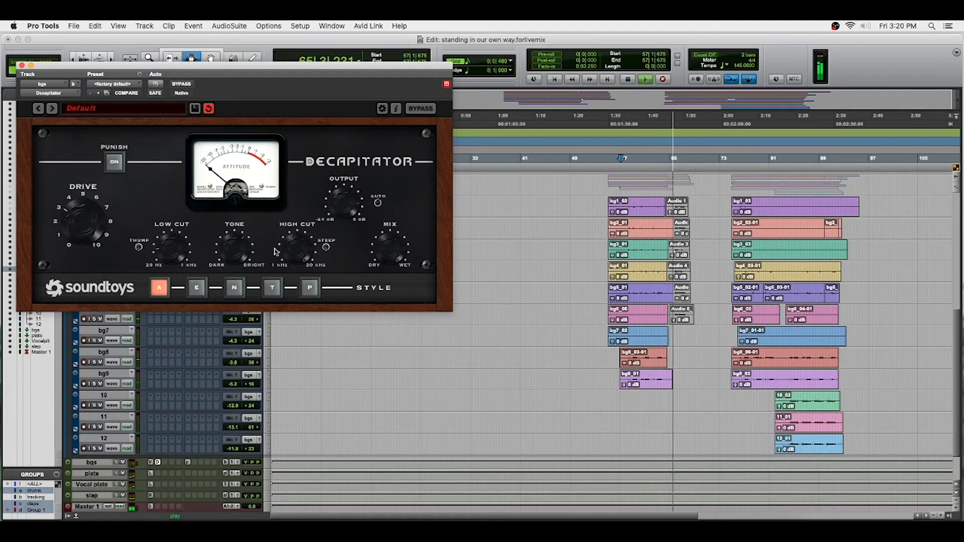
click(737, 205)
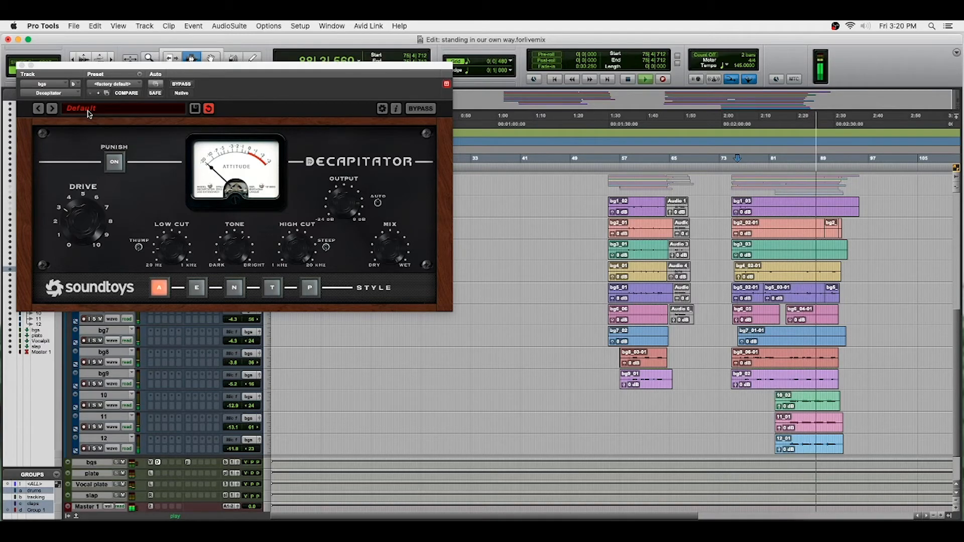
click(20, 65)
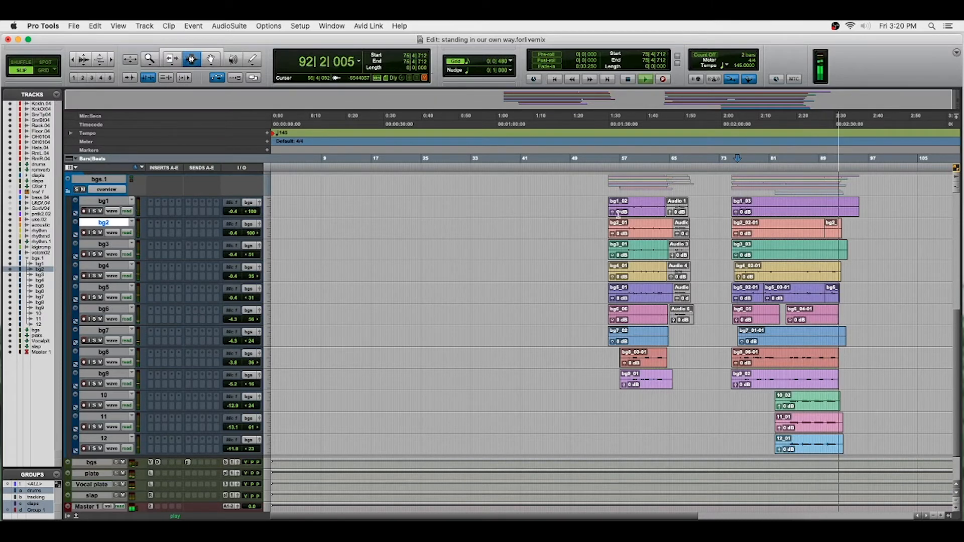
Step: Play the background vocals from about bar 76 and again from about bar 56, viewing the first section's clips up close
key(space)
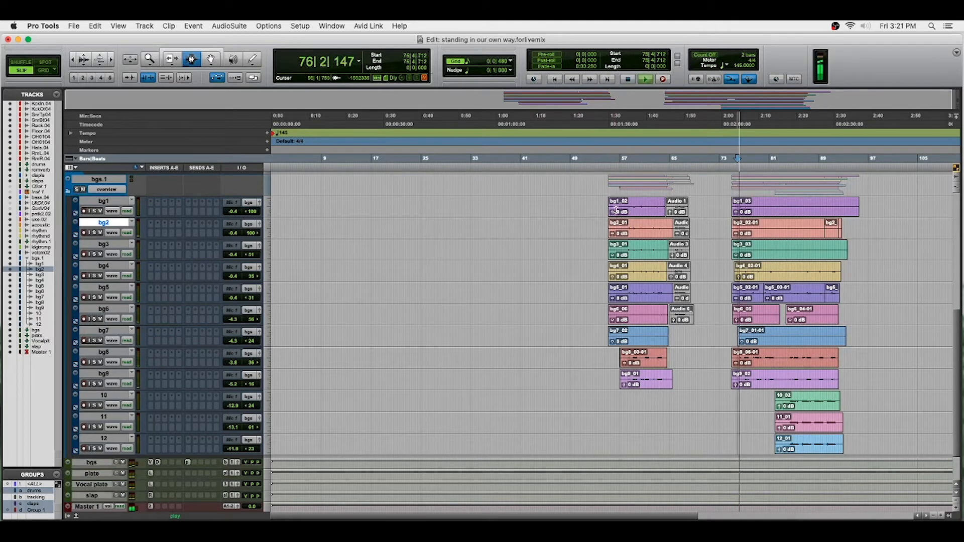
key(space)
click(617, 211)
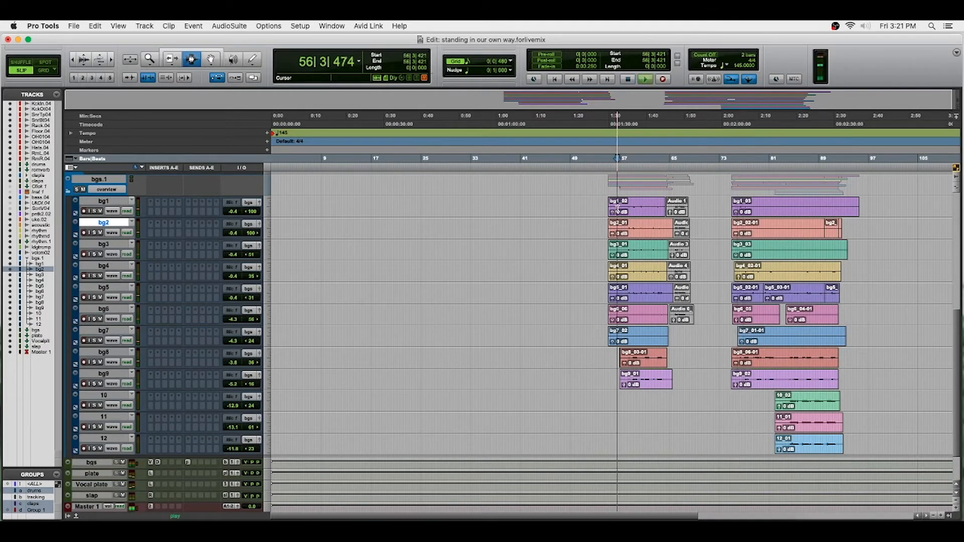
key(super+bracketright)
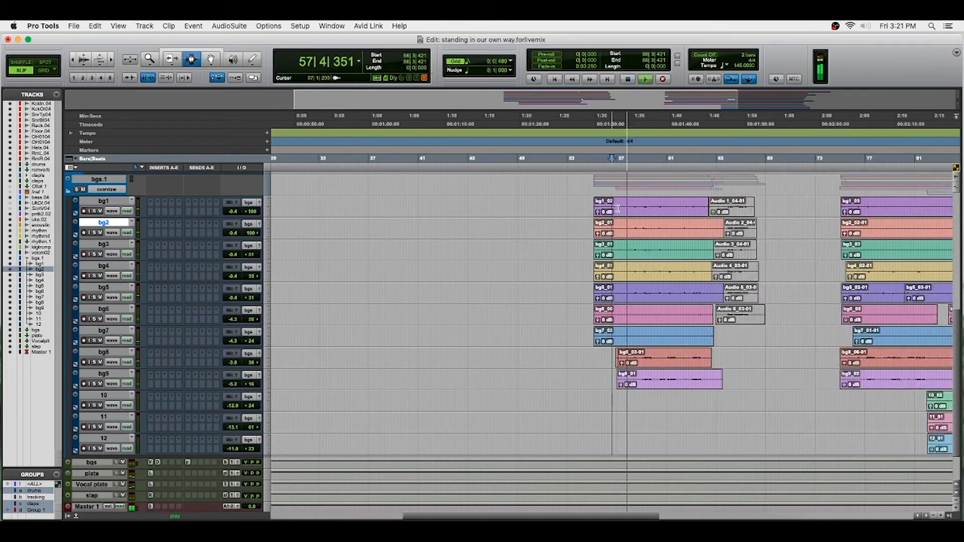
key(super+bracketright)
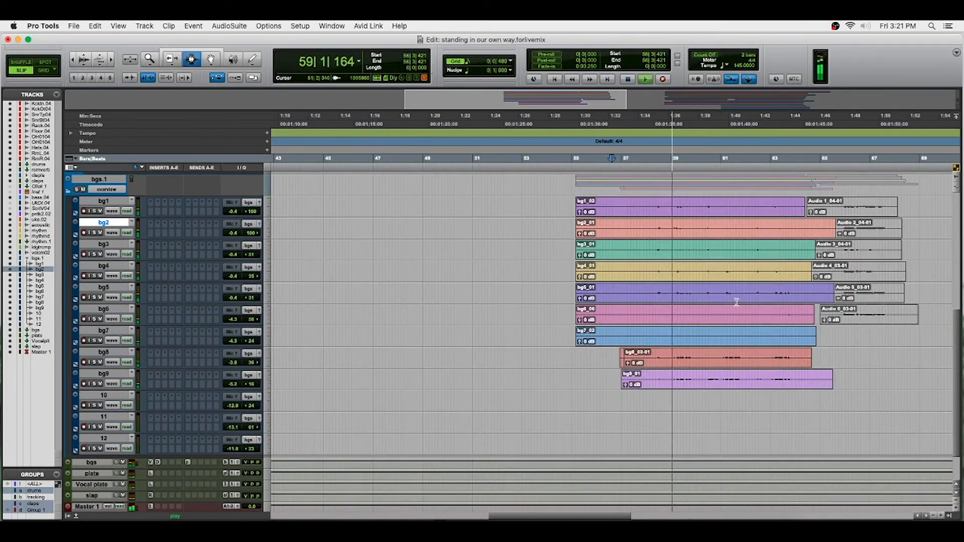
Step: Stop playback, collapse the bgs.1 folder track, and enlarge the bgs track so its volume automation can be edited
scroll(67, 191, up, 1)
key(space)
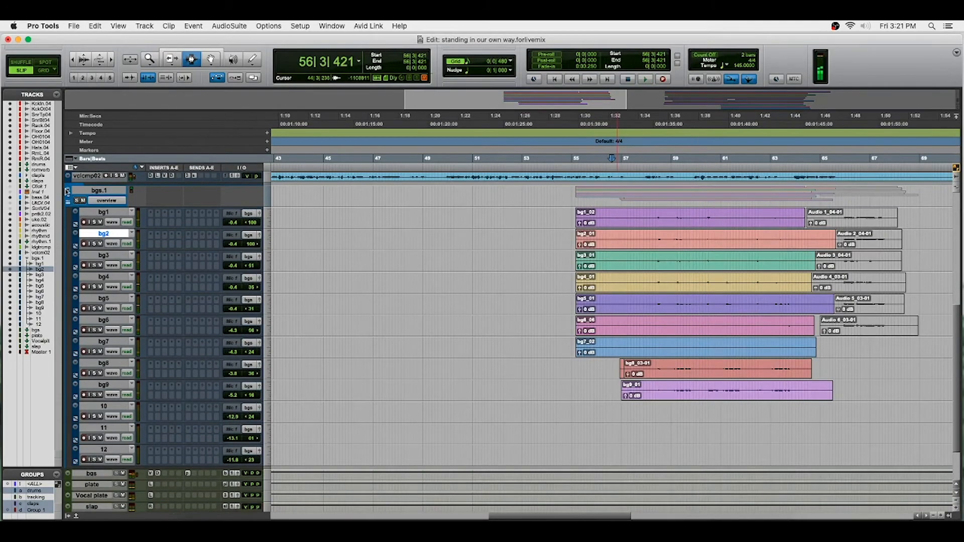
scroll(67, 196, down, 2)
scroll(70, 194, up, 2)
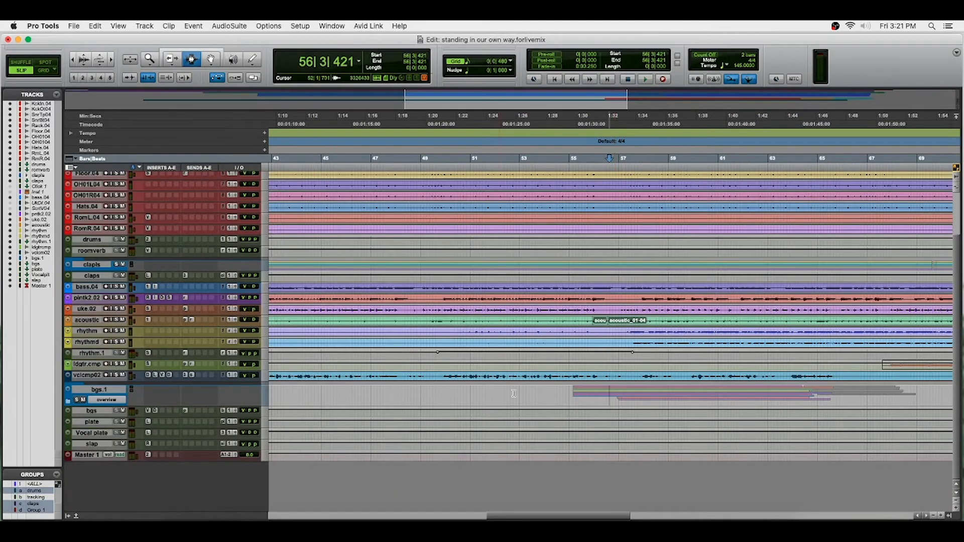
key(ctrl+Up)
key(ctrl+Up)
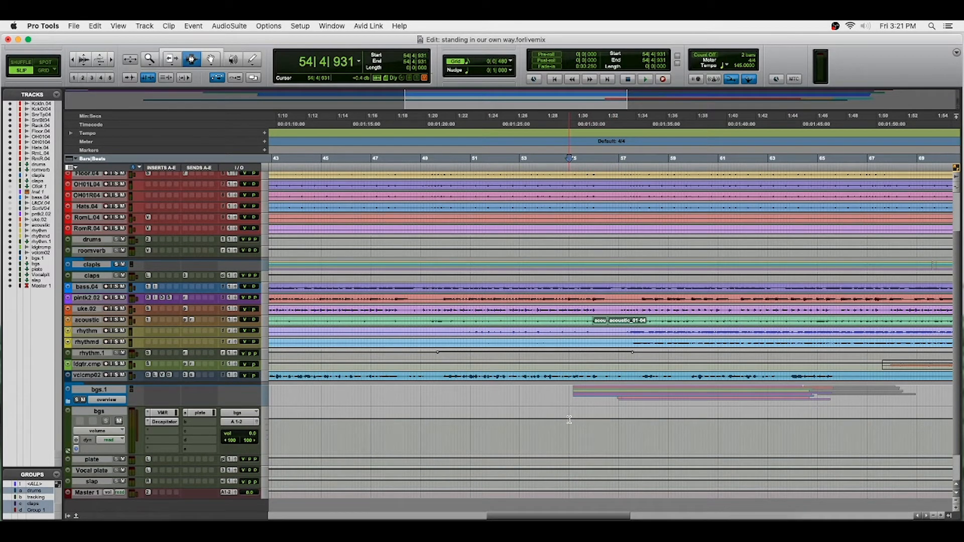
Step: Lower the bgs volume automation to -2.5 dB across the first background vocal section, from about bar 55 to 66, and audition it
drag(569, 420, 855, 437)
drag(764, 416, 761, 419)
click(552, 401)
key(space)
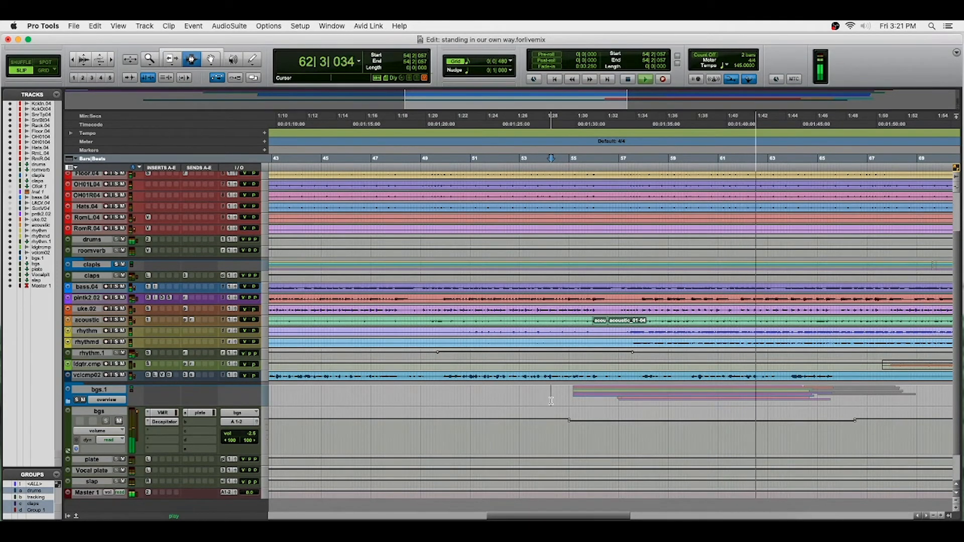
key(space)
Step: Add a slap send to the bgs track, set its level during playback from bar 54, and close the send window
click(207, 432)
mouse_move(222, 432)
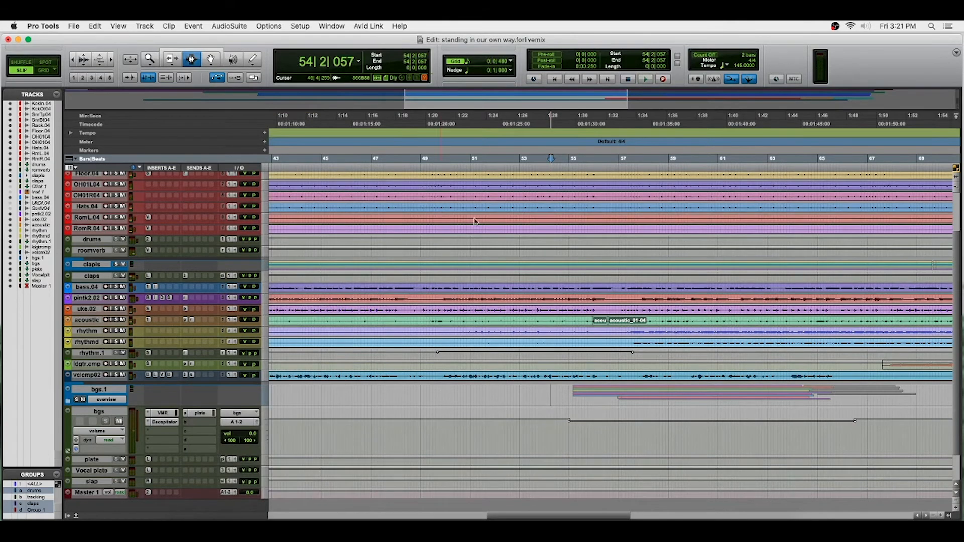
click(299, 189)
key(space)
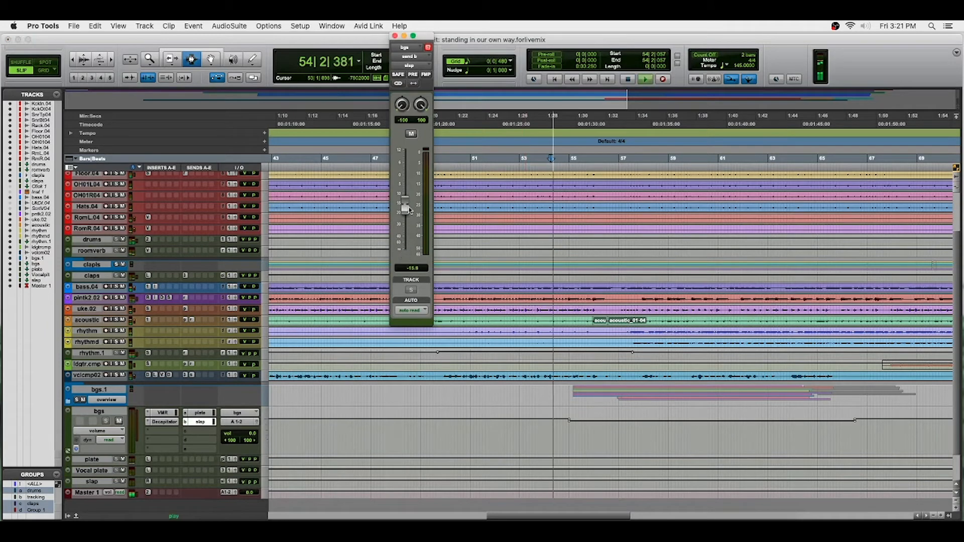
click(396, 36)
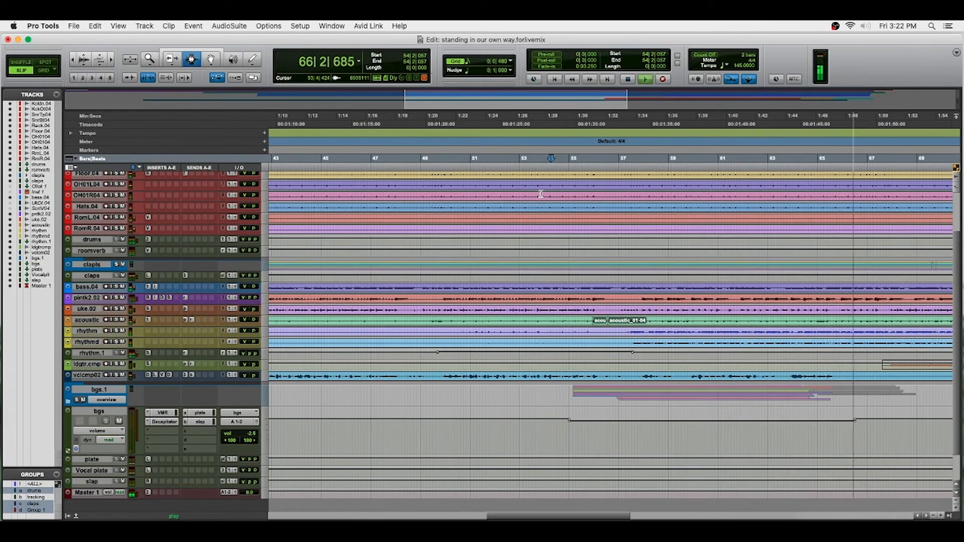
Step: Listen on to about bar 97 with the whole song in view, then enlarge the piano track and replay from about bars 75, 54 and 57
key(r)
key(r)
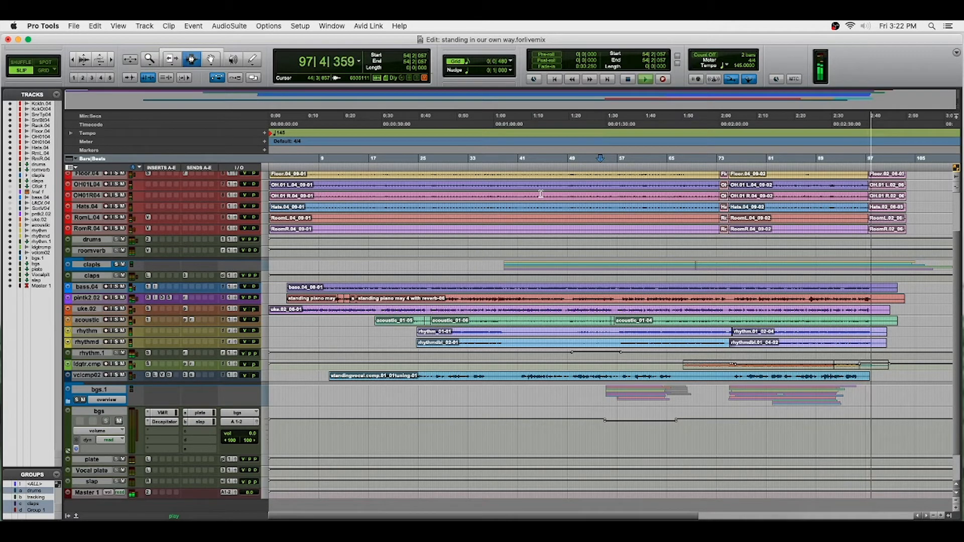
key(space)
key(ctrl+Up)
key(ctrl+Up)
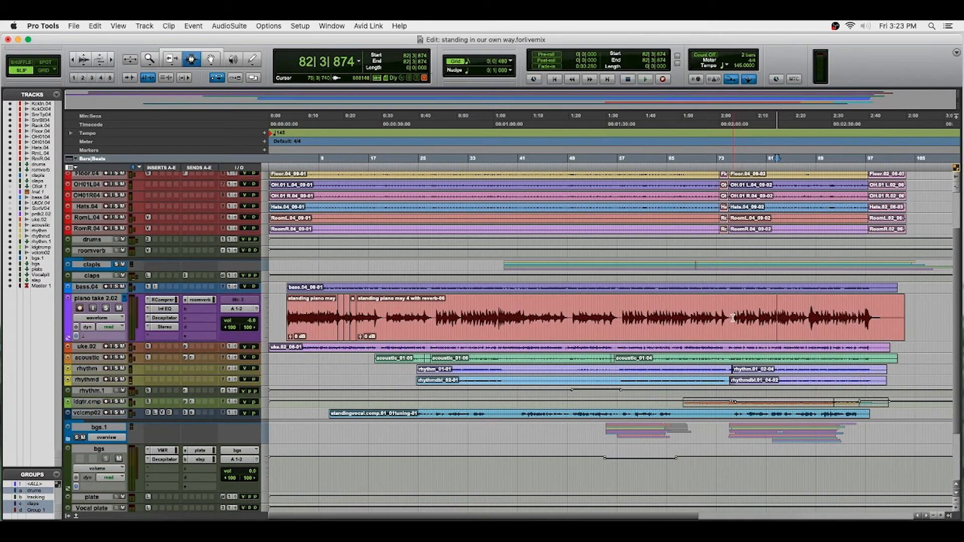
key(space)
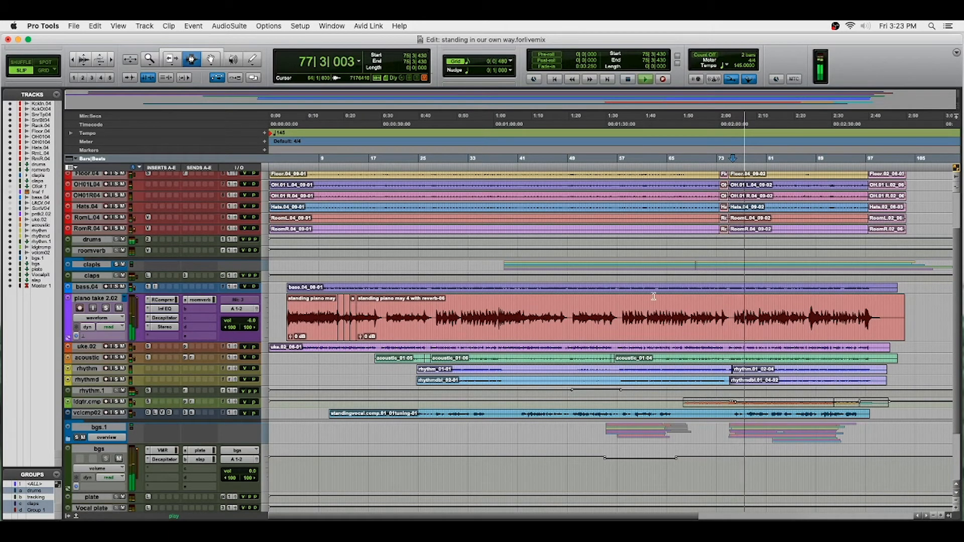
key(space)
click(600, 308)
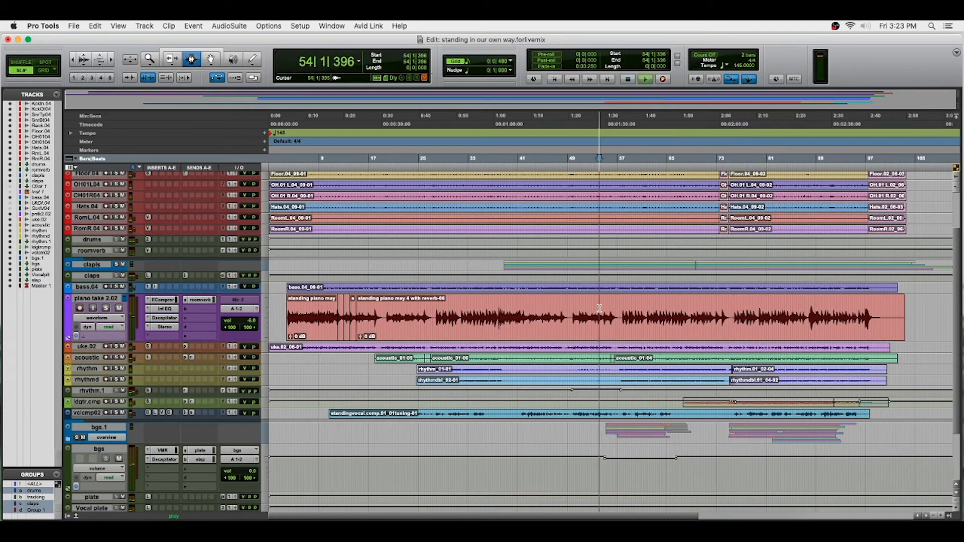
click(619, 319)
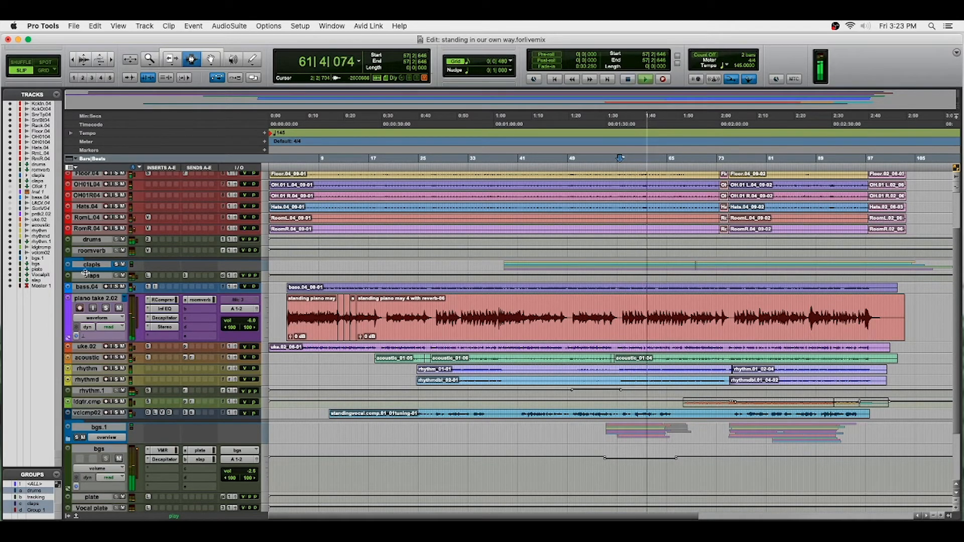
Step: Show the volume automation on the piano track, make the track taller, and stop playback
click(97, 318)
click(101, 329)
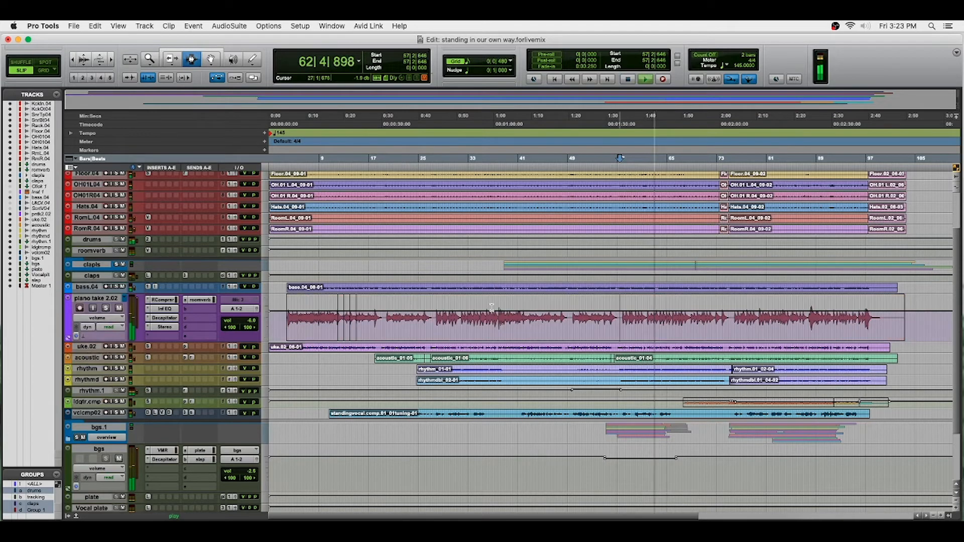
key(ctrl+Up)
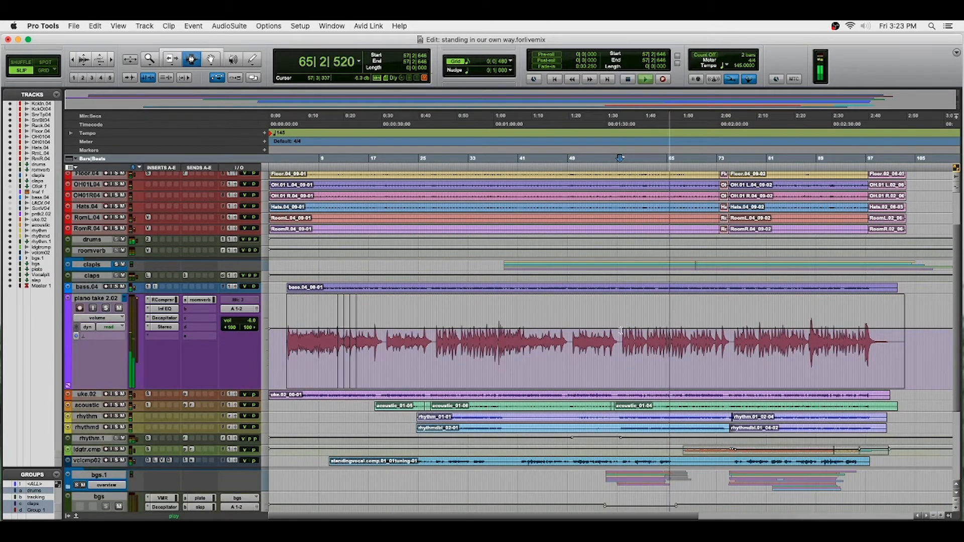
key(space)
Step: Find where the piano's second chorus passage ends and raise its volume automation slightly from about bar 57 to 67
drag(621, 331, 693, 332)
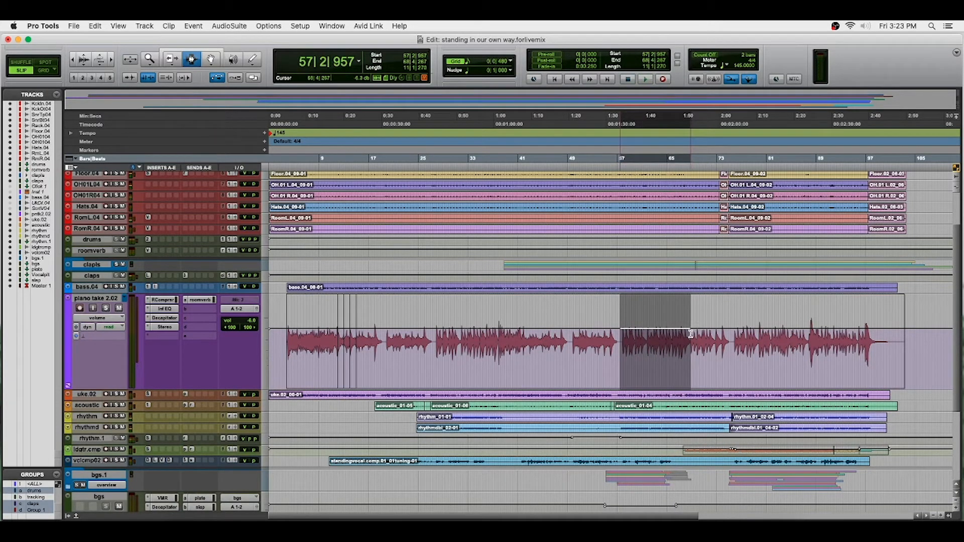
drag(691, 333, 684, 334)
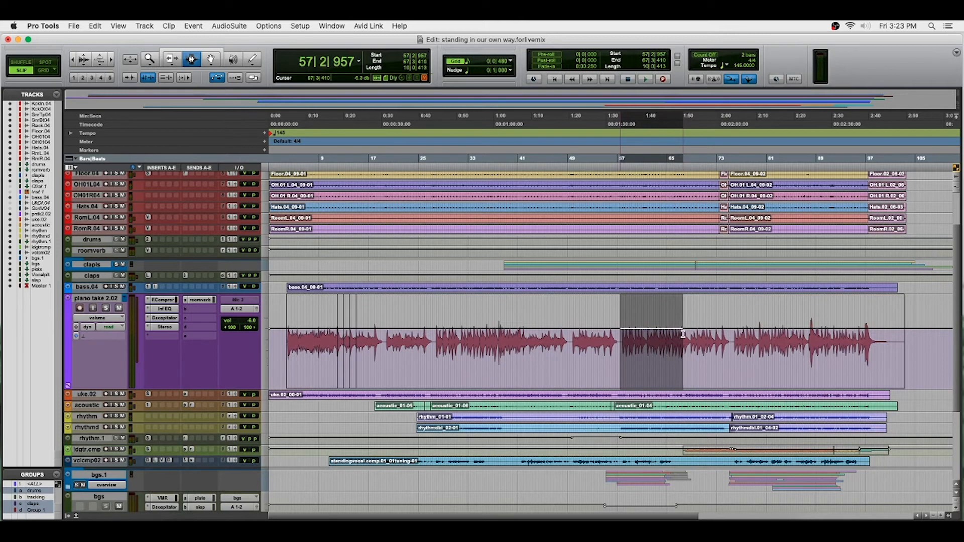
click(679, 335)
key(space)
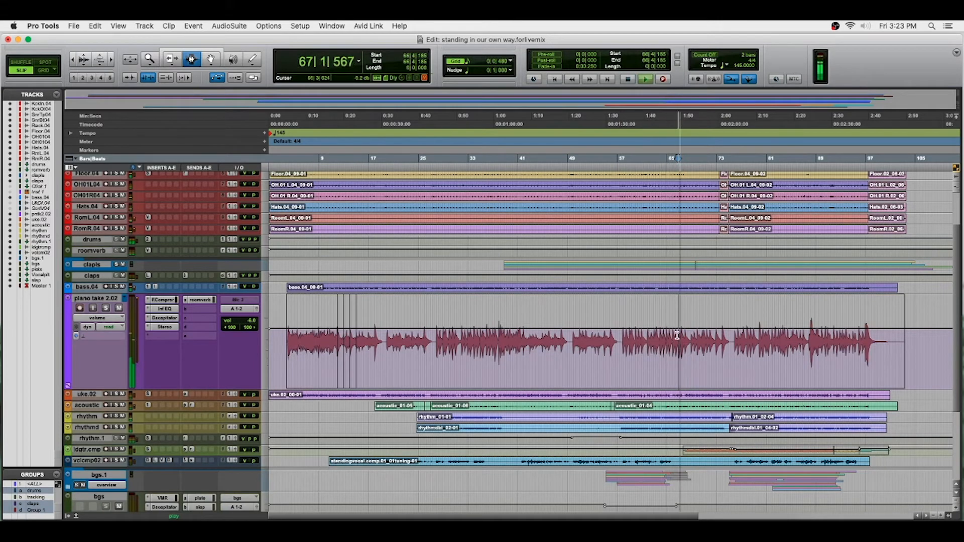
key(space)
drag(684, 338, 622, 346)
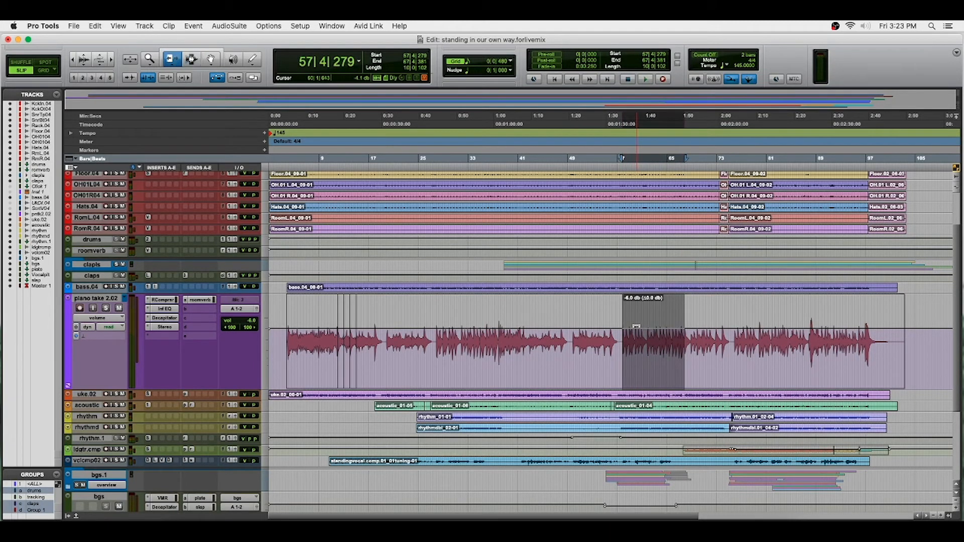
Step: Play the mix from bar 56 and raise the piano's volume automation from about bar 75 to the end of the clip
click(612, 334)
key(space)
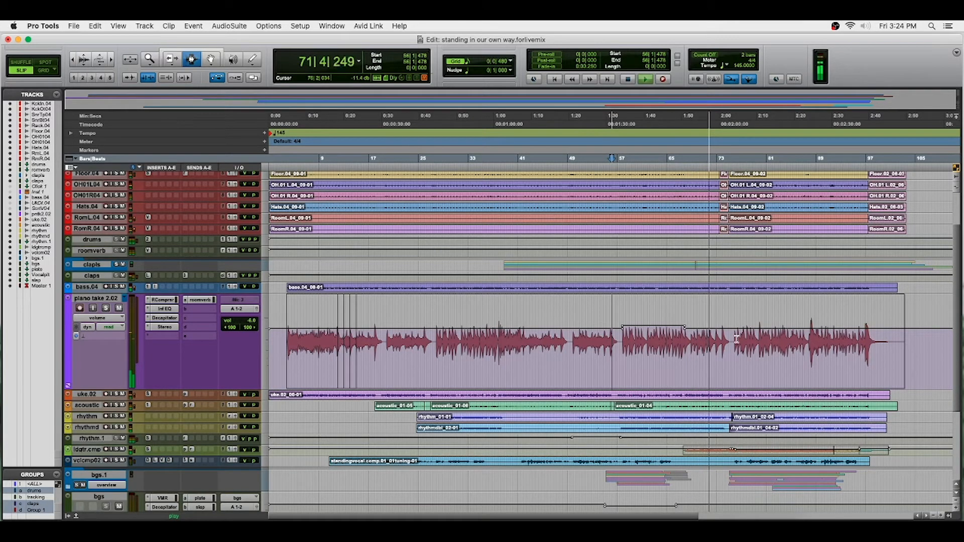
drag(734, 337, 865, 329)
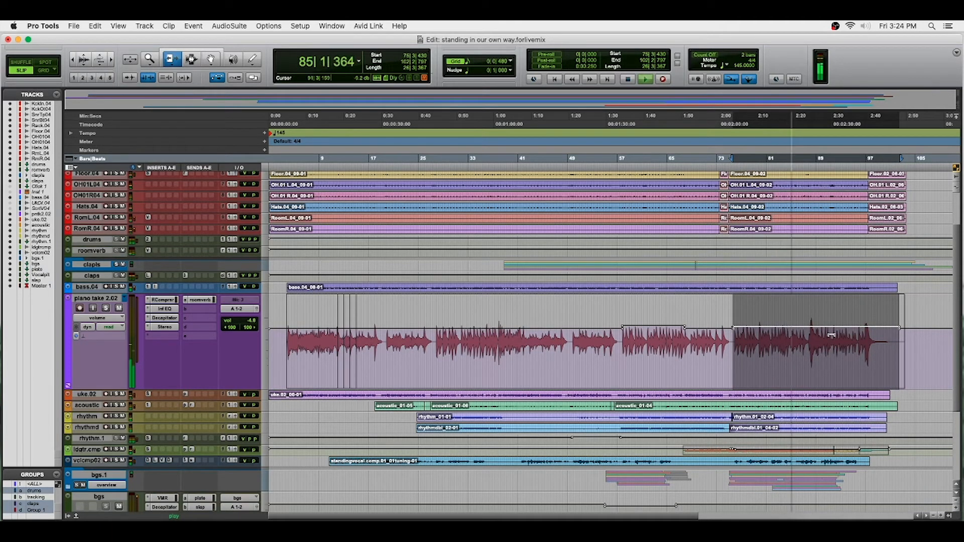
key(space)
Step: Solo the piano track and play it briefly from about bar 84 with its waveform viewed up close
key(F7)
click(791, 336)
key(t)
key(t)
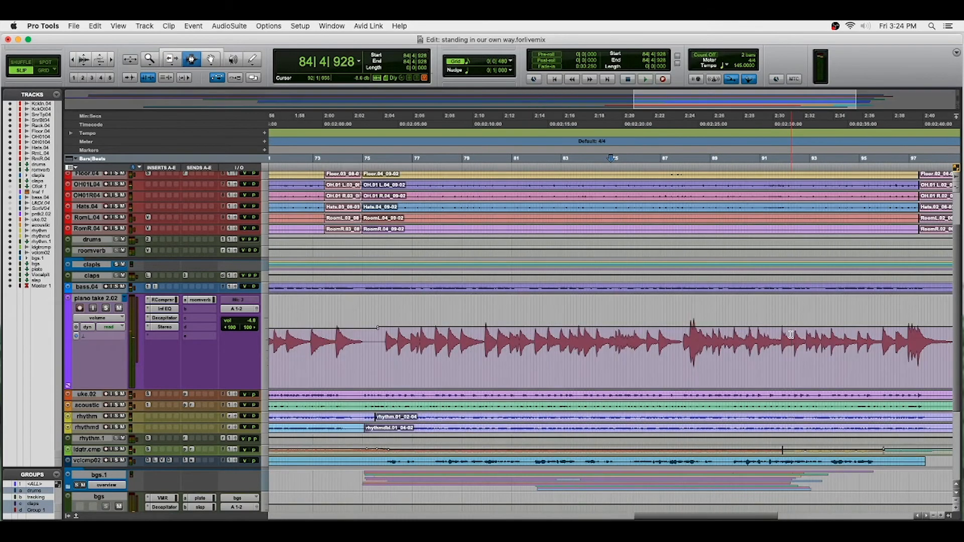
key(space)
click(106, 308)
key(space)
key(t)
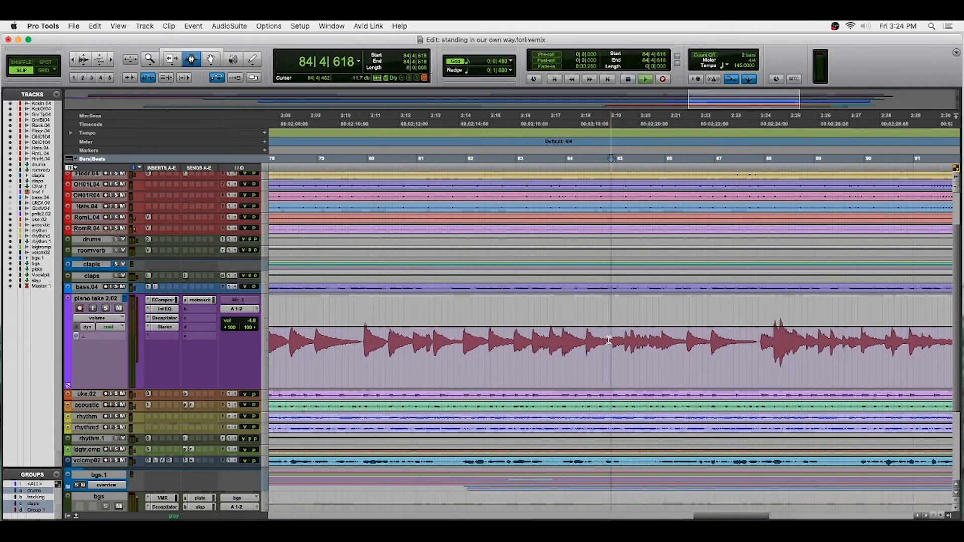
key(space)
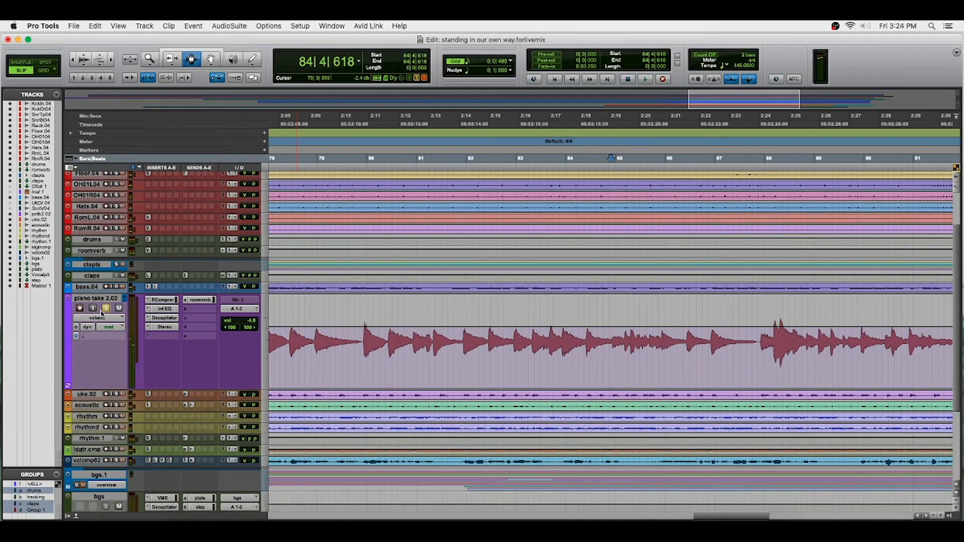
Step: Add a send to the stereo slap bus on the piano track at -20.1 dB and close the send window
click(188, 312)
mouse_move(216, 317)
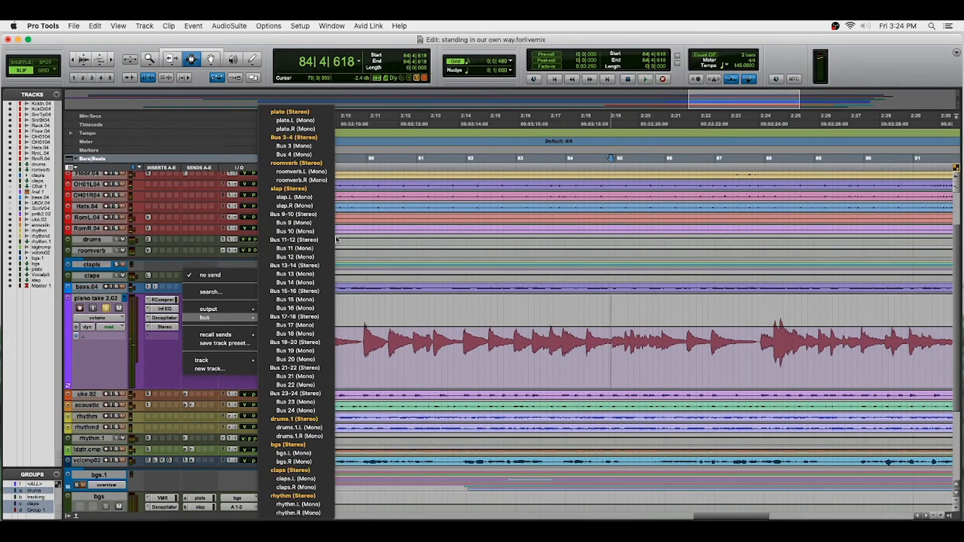
click(324, 189)
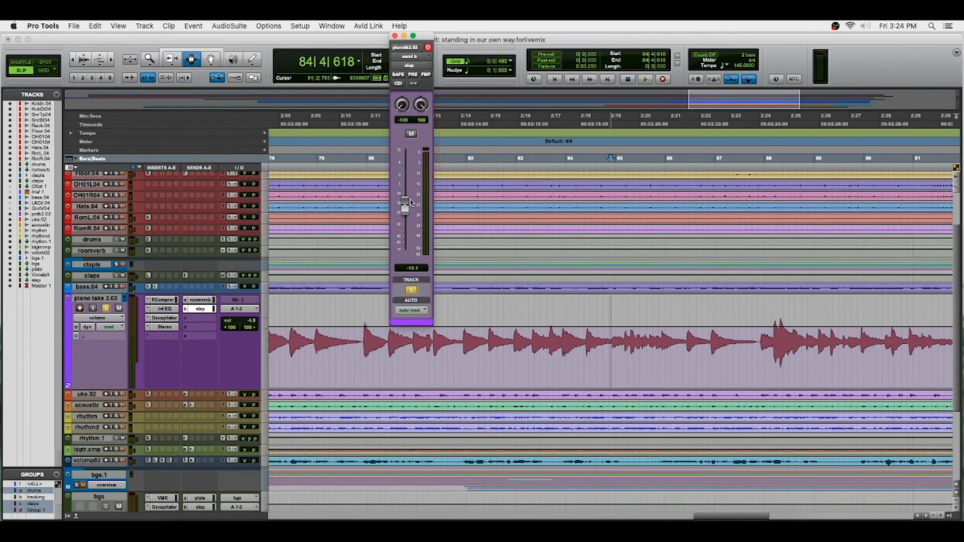
click(400, 25)
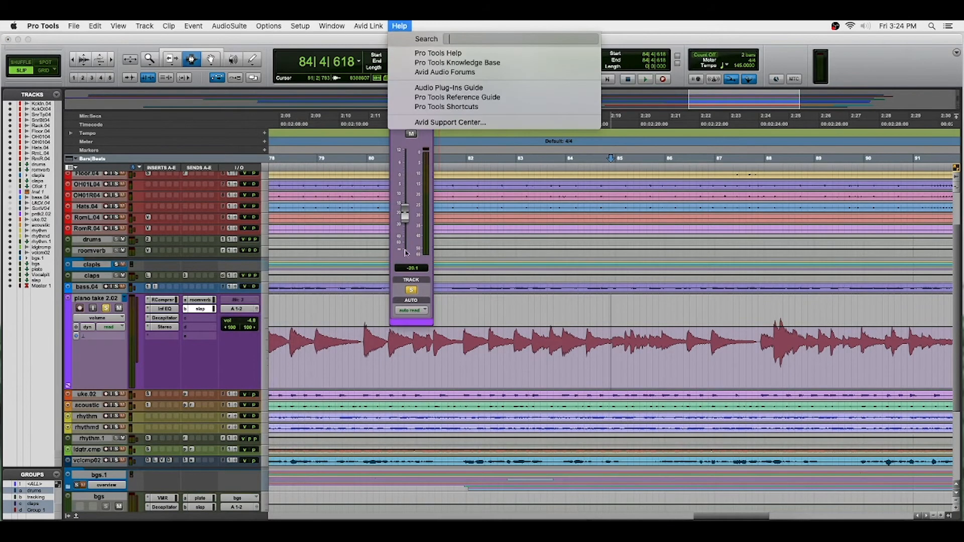
click(344, 49)
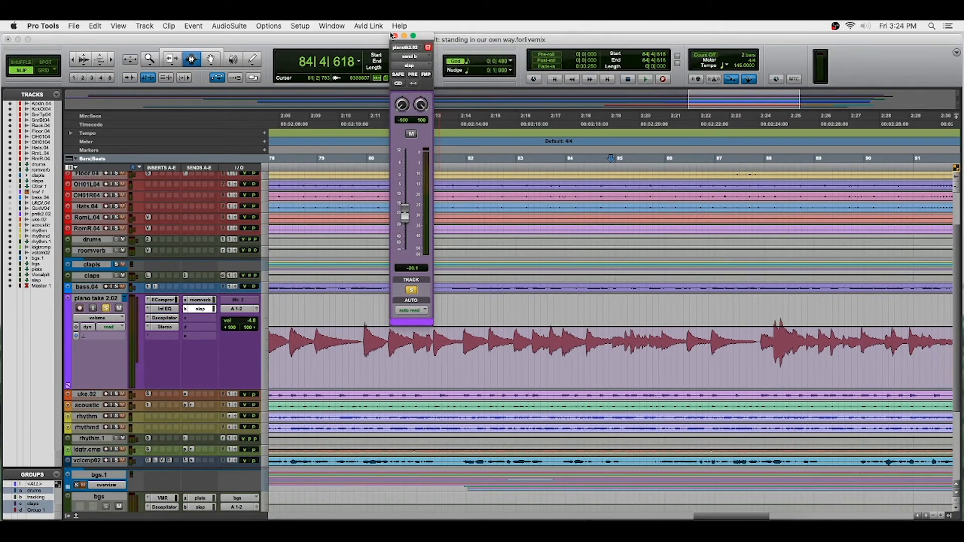
click(395, 36)
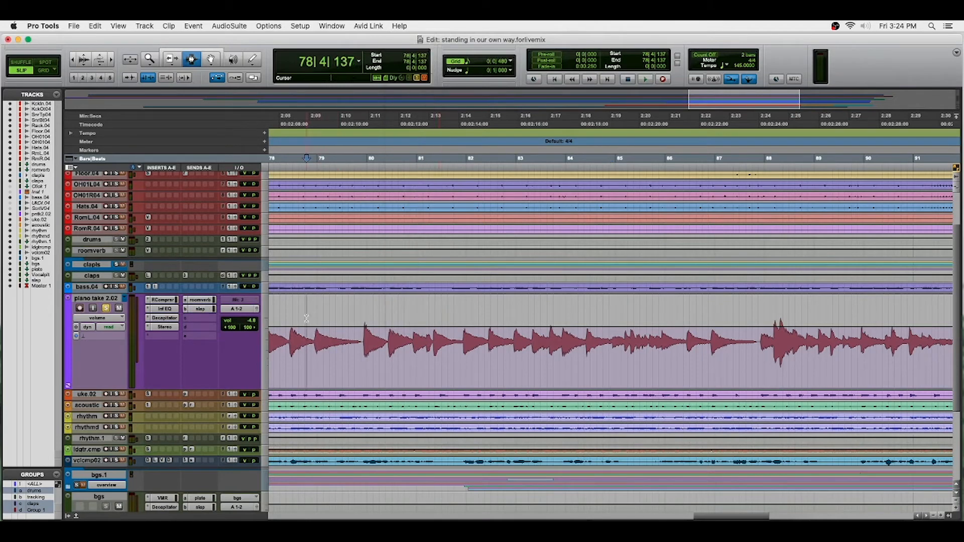
Step: Play the soloed piano from bar 78, set its slap send level to -11.3 dB, and close the send window
key(space)
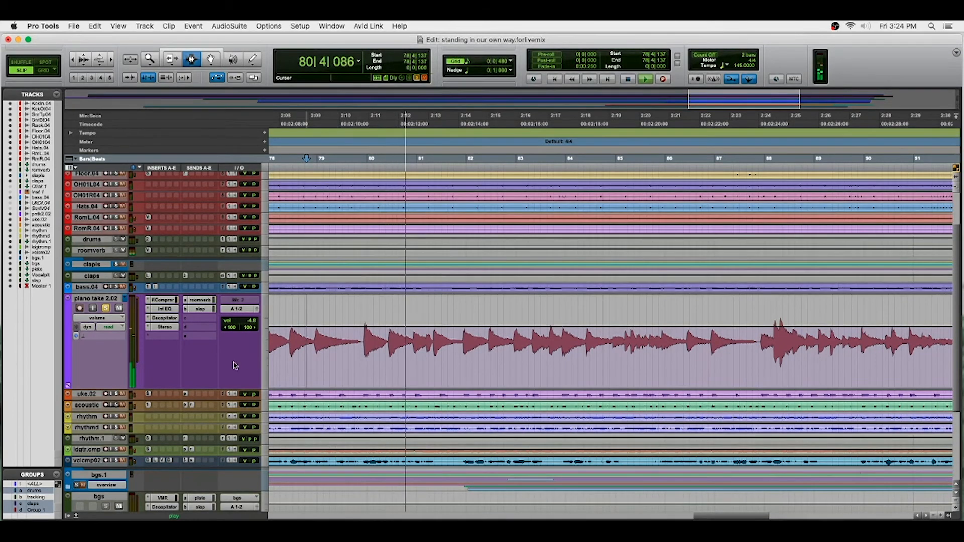
click(201, 310)
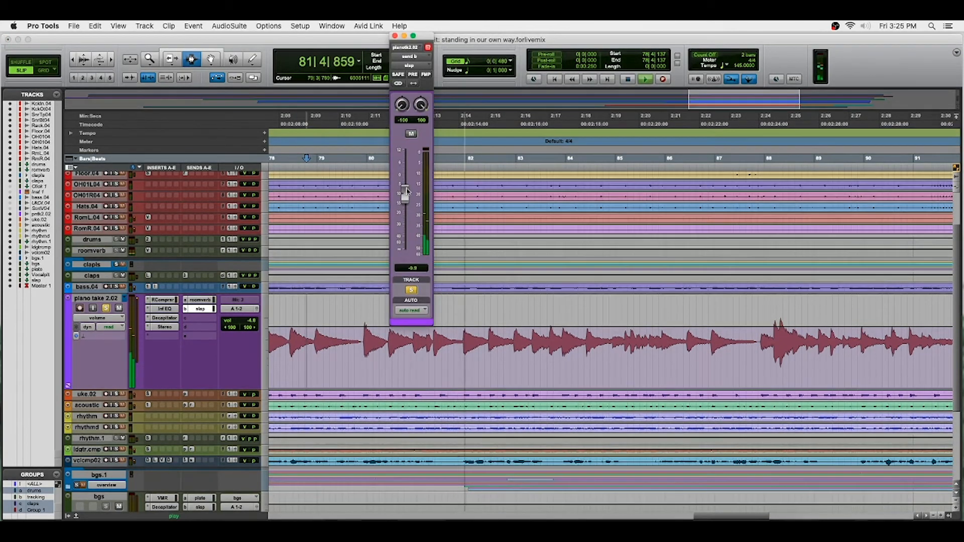
drag(405, 189, 406, 200)
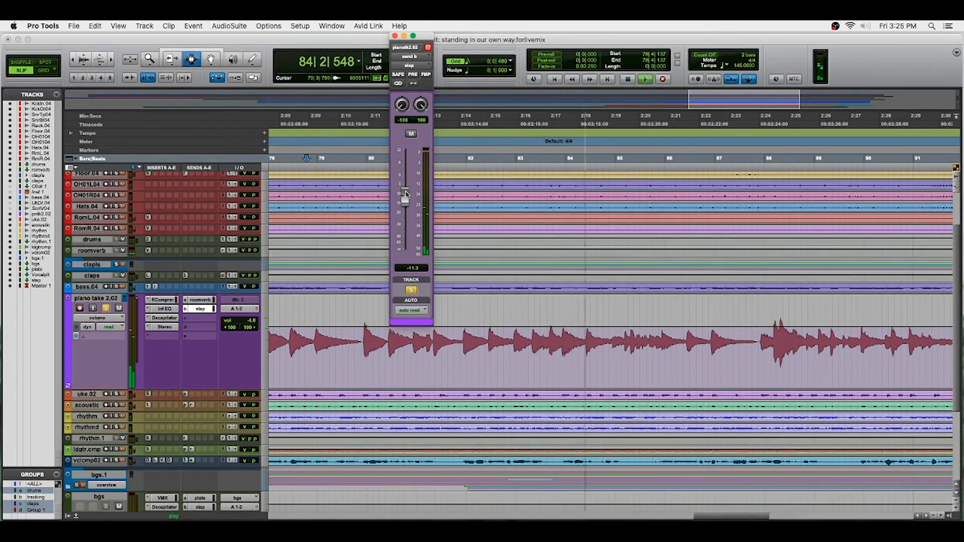
click(396, 36)
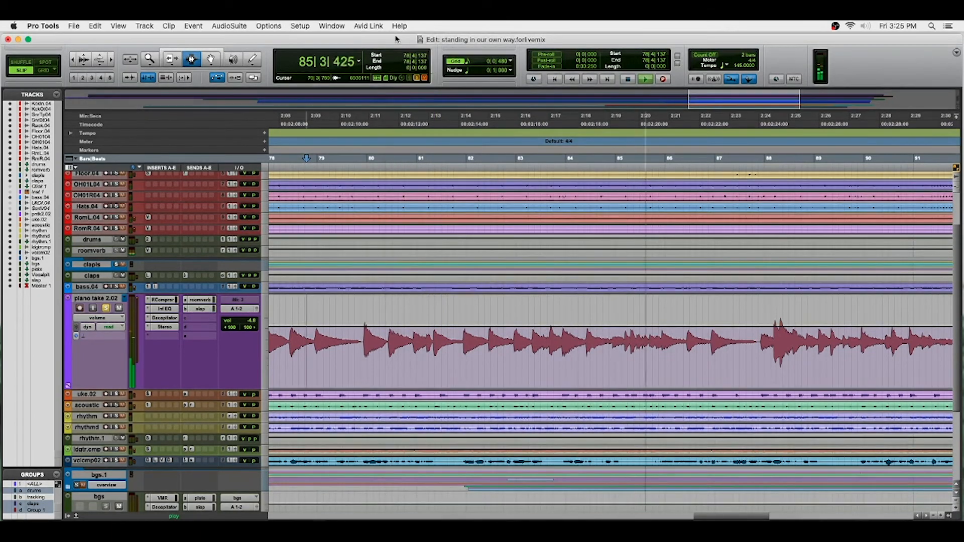
key(space)
Step: Play the soloed piano around bar 85 and raise its volume automation over the quiet passage from about bar 85 to bar 86
click(620, 340)
key(space)
key(space)
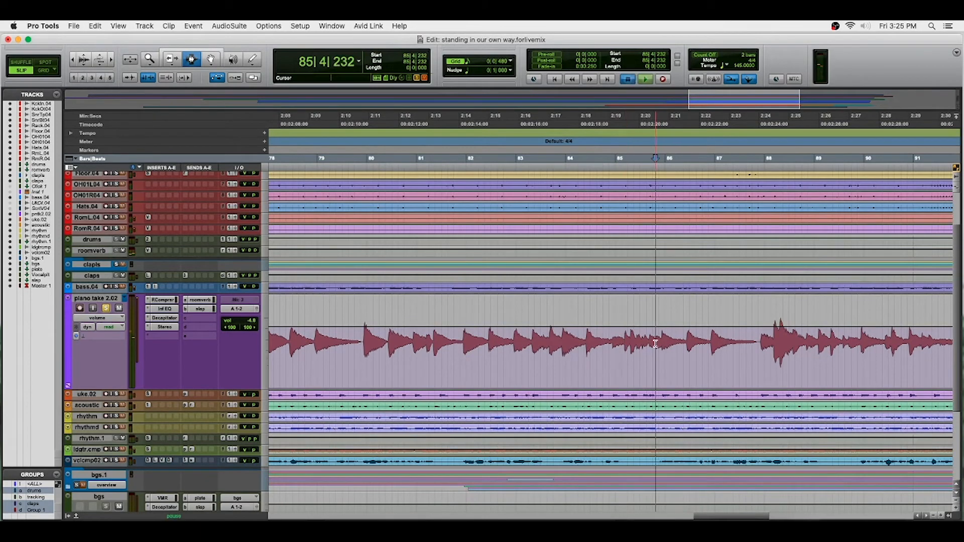
key(space)
drag(660, 340, 627, 351)
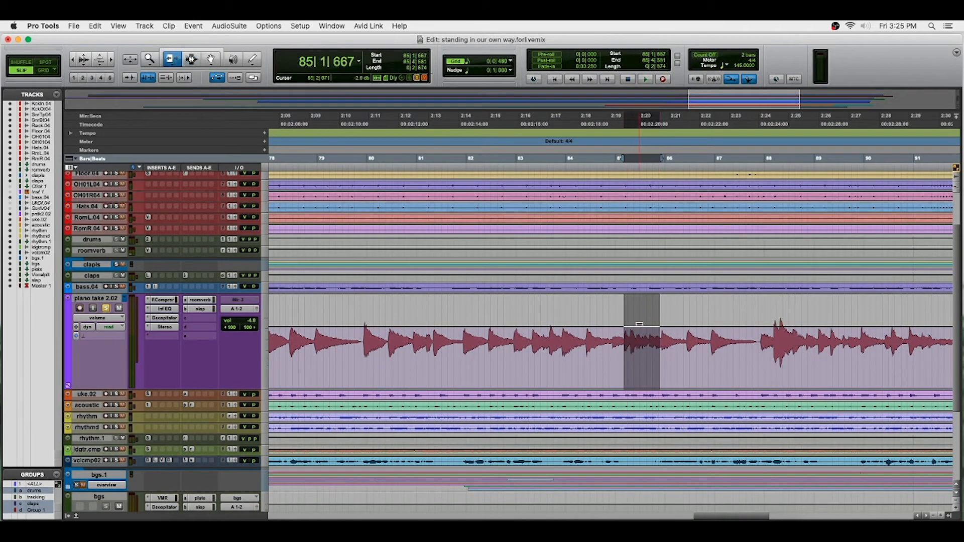
drag(661, 338, 623, 346)
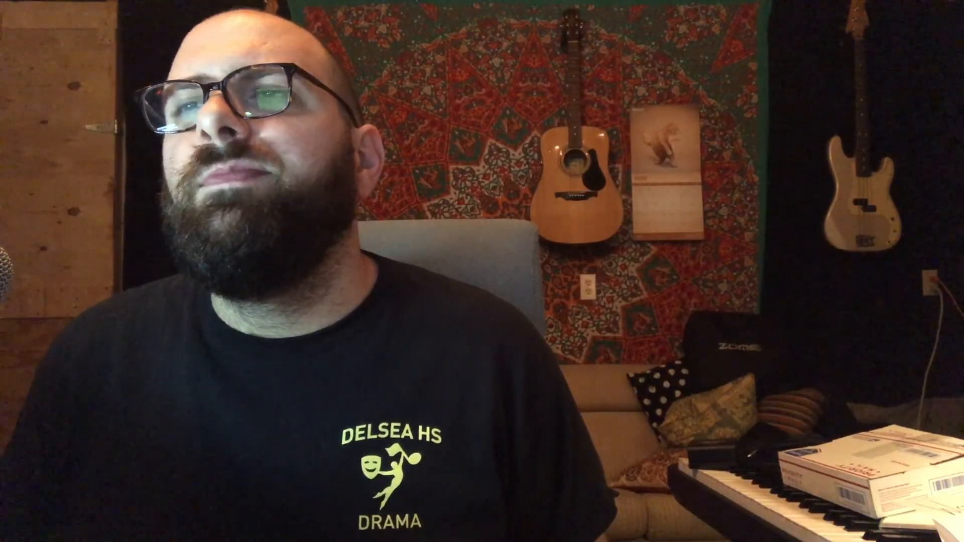
Step: Play the soloed piano from bar 84 through about bar 88 to check the raised passage
click(584, 320)
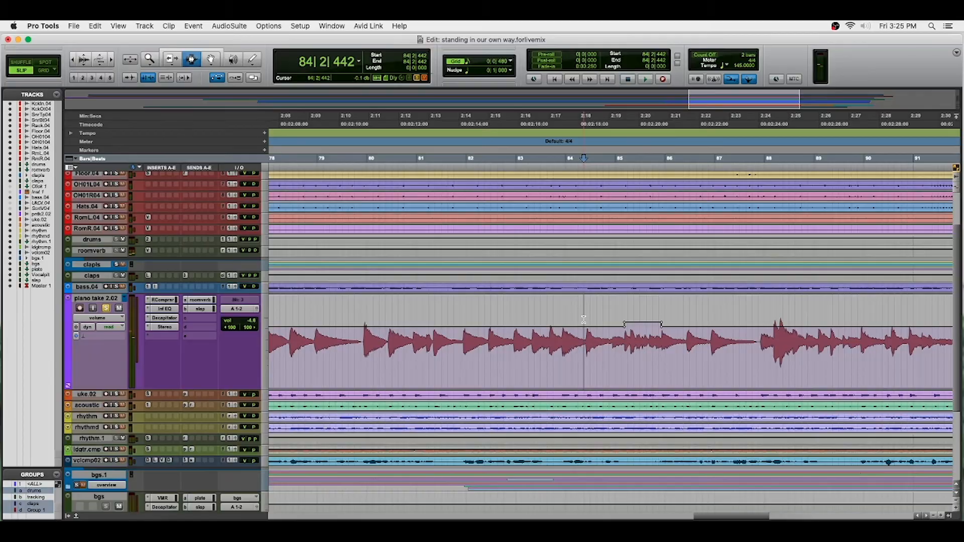
key(space)
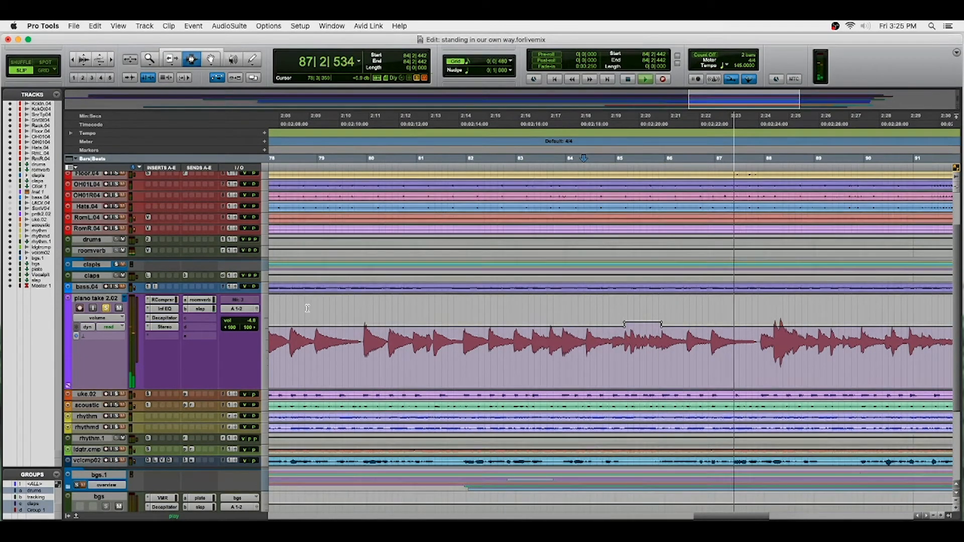
drag(733, 517, 754, 516)
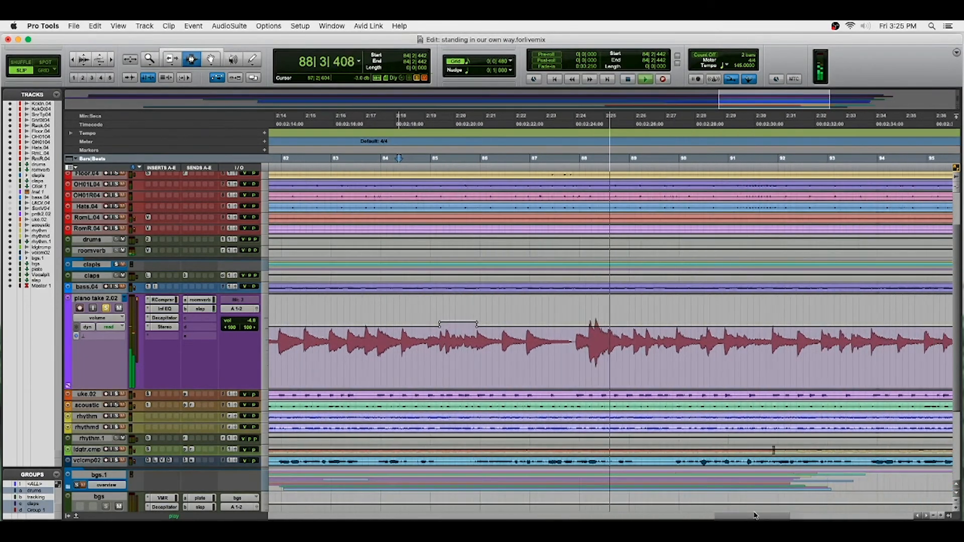
key(space)
Step: Audition the piano from bar 89 and raise its volume automation to -3.6 dB from just before bar 88 to about bar 97
drag(576, 333, 646, 338)
click(648, 337)
key(space)
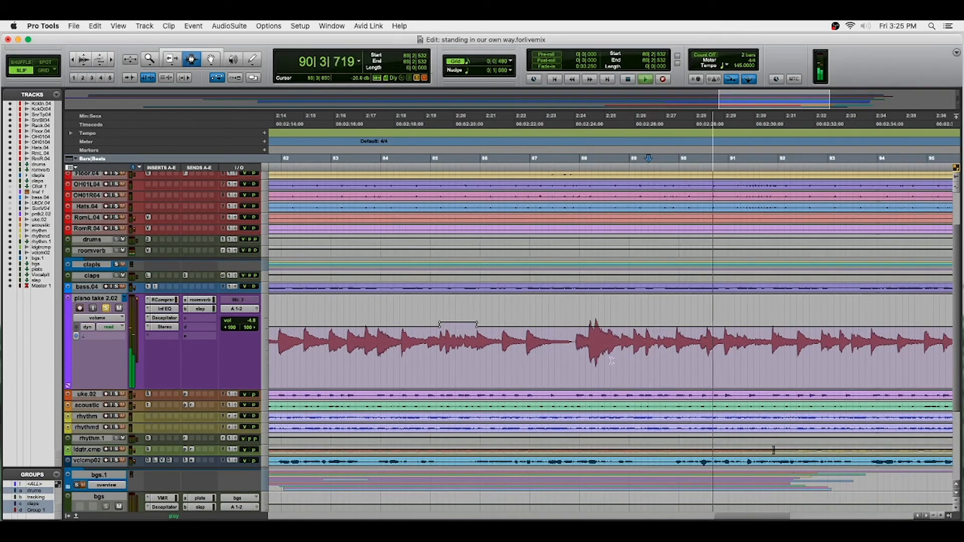
key(super+bracketleft)
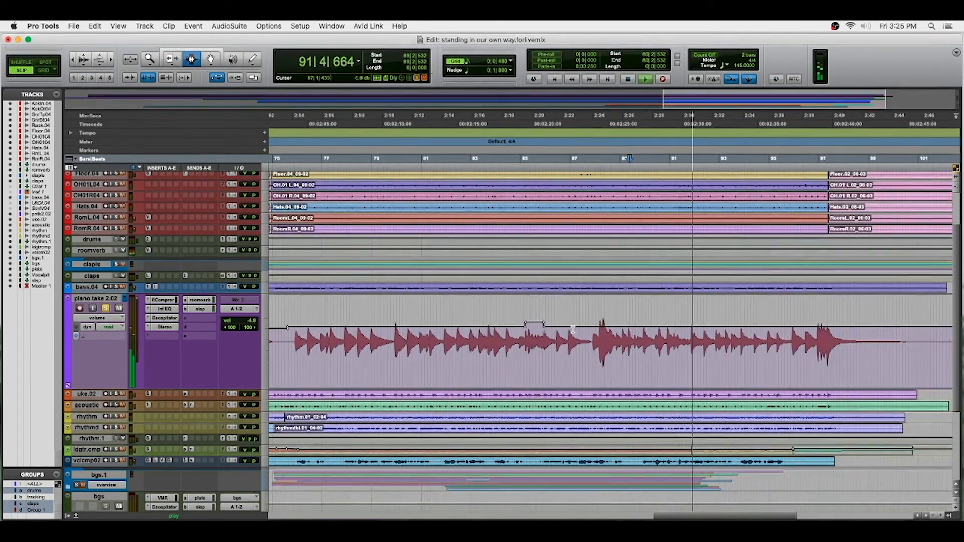
key(space)
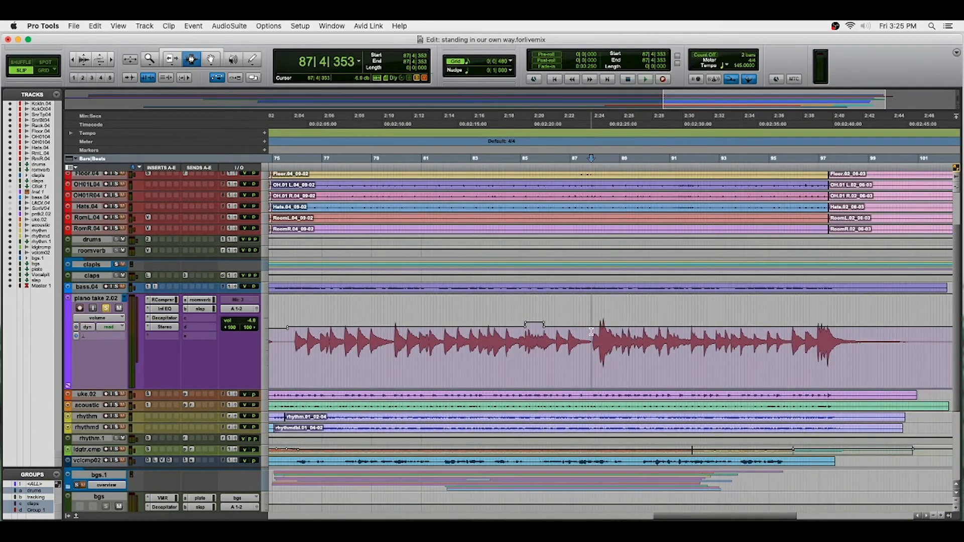
drag(592, 332, 818, 346)
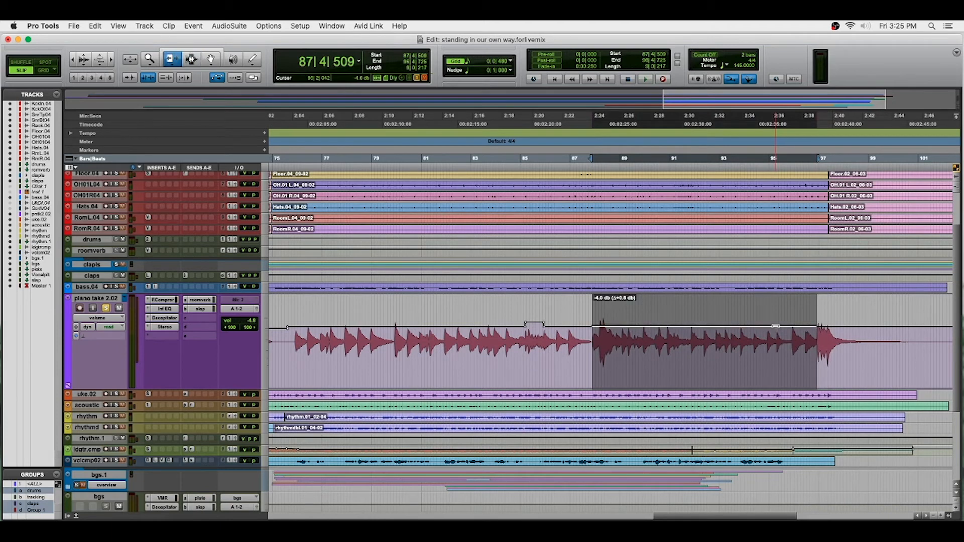
drag(776, 326, 776, 326)
Step: Play the full mix from bar 75 to about bar 98 and replay the piano's ending around bar 97 up close
click(282, 327)
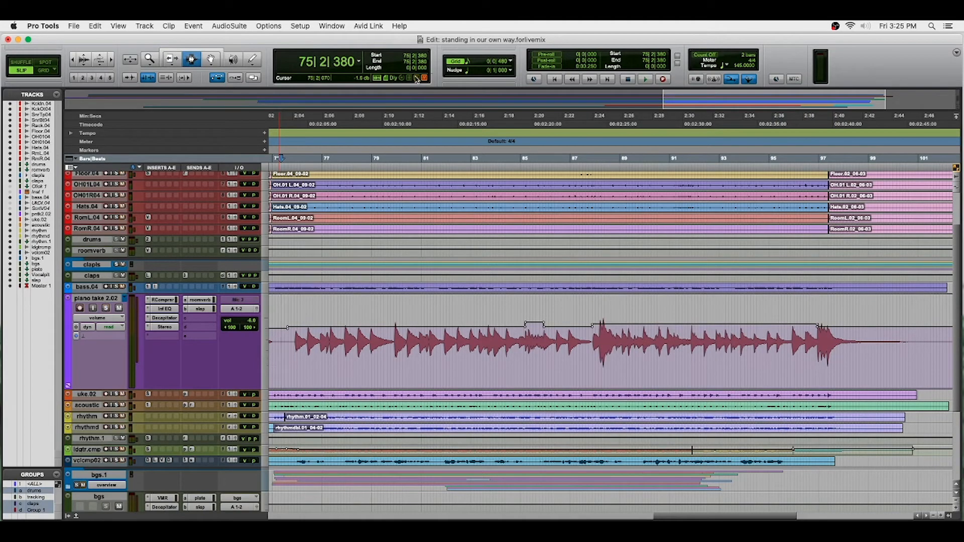
key(space)
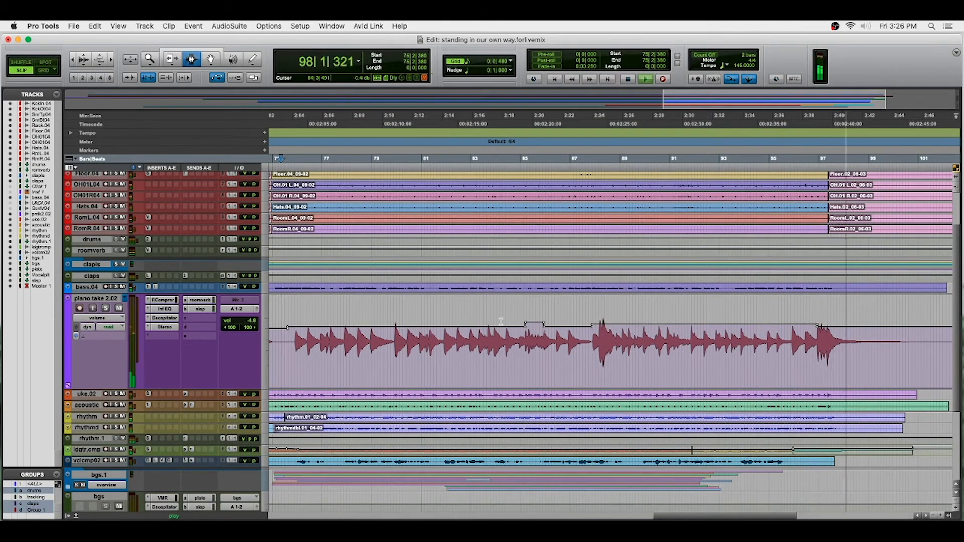
key(space)
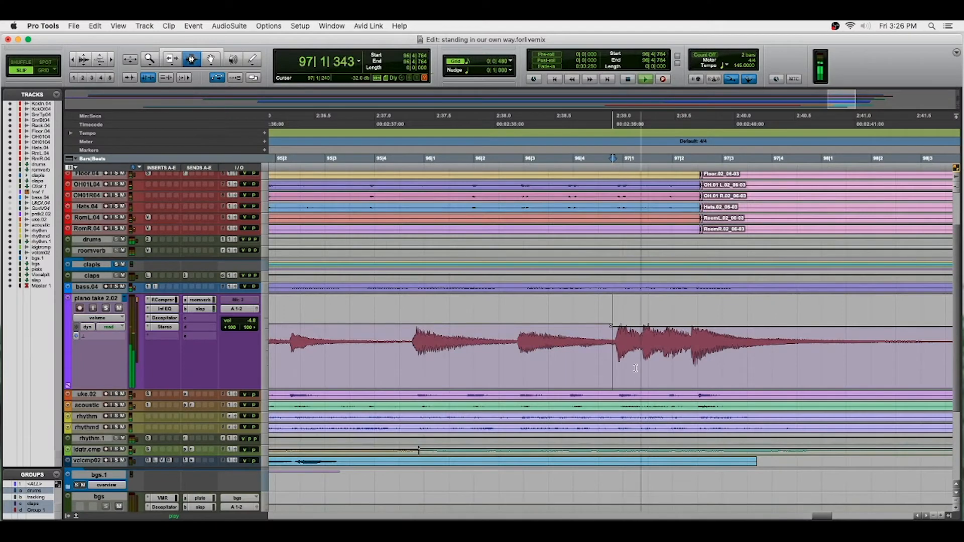
key(space)
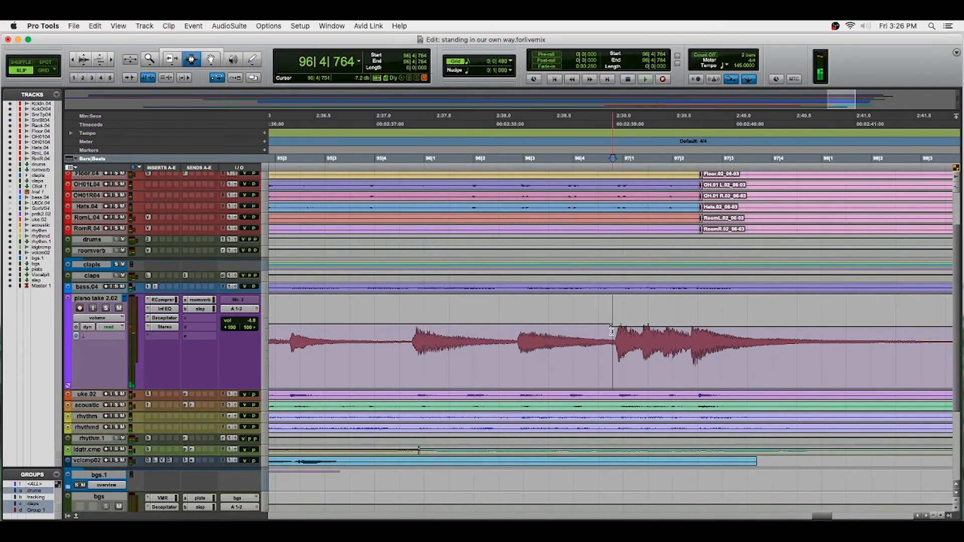
key(space)
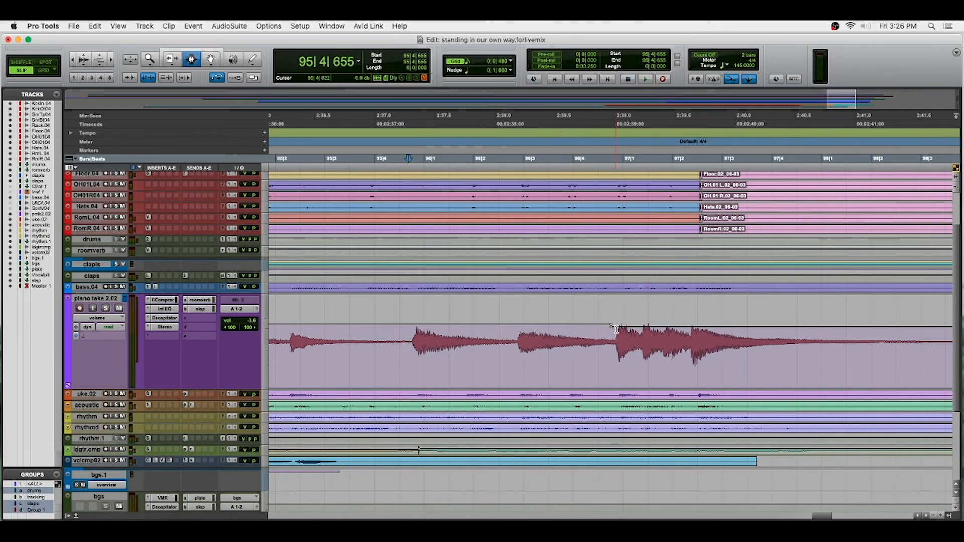
Step: Enlarge the piano track and slightly raise the volume automation breakpoint at the drop just before bar 97
key(ctrl+Up)
key(ctrl+Up)
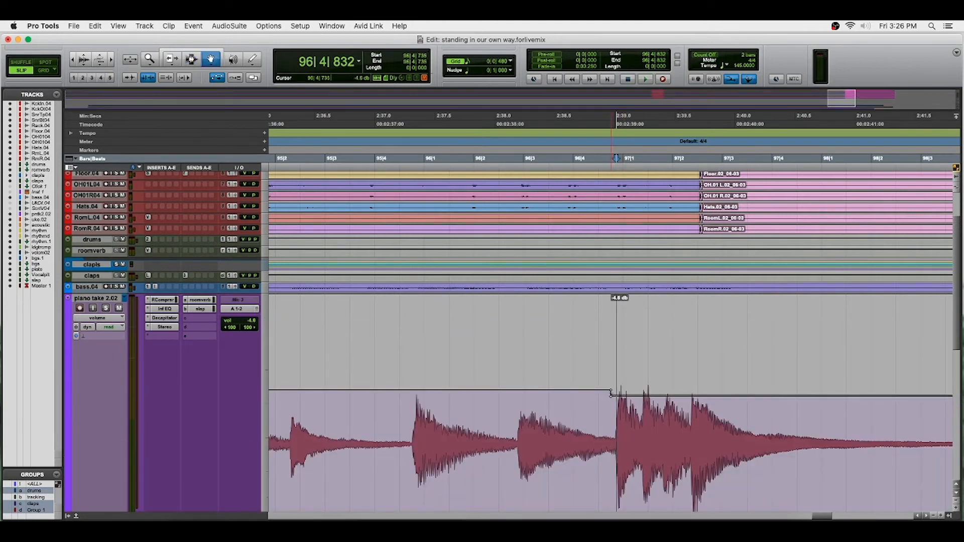
drag(612, 396, 611, 395)
key(space)
key(space)
key(F7)
Step: Play the mix from bar 95 through the piano's ending and fit the whole song in view
click(290, 391)
key(space)
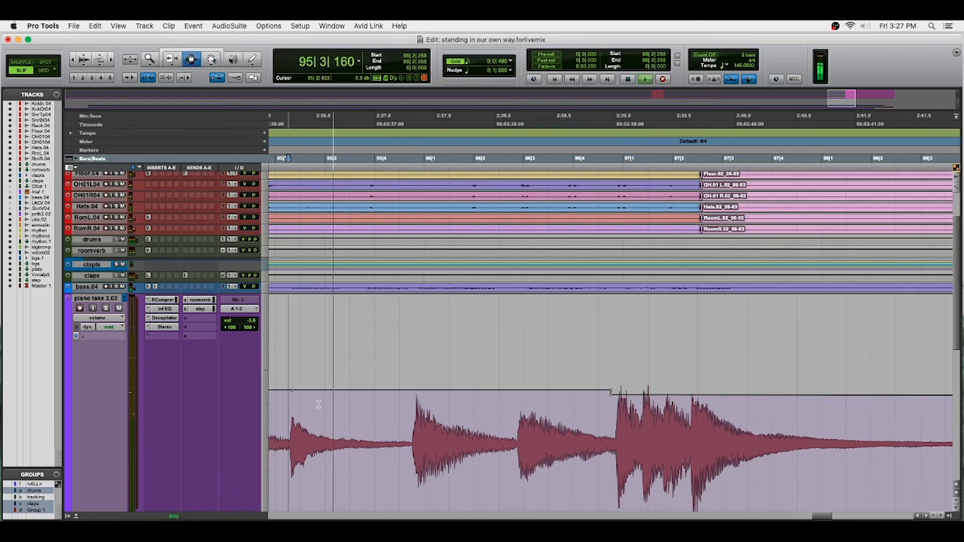
drag(291, 391, 296, 392)
click(290, 391)
key(alt+a)
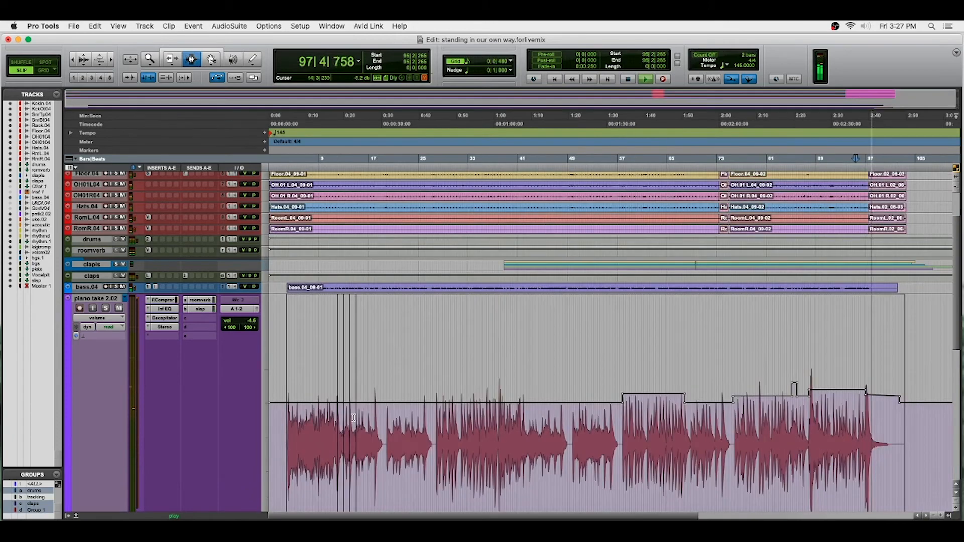
key(space)
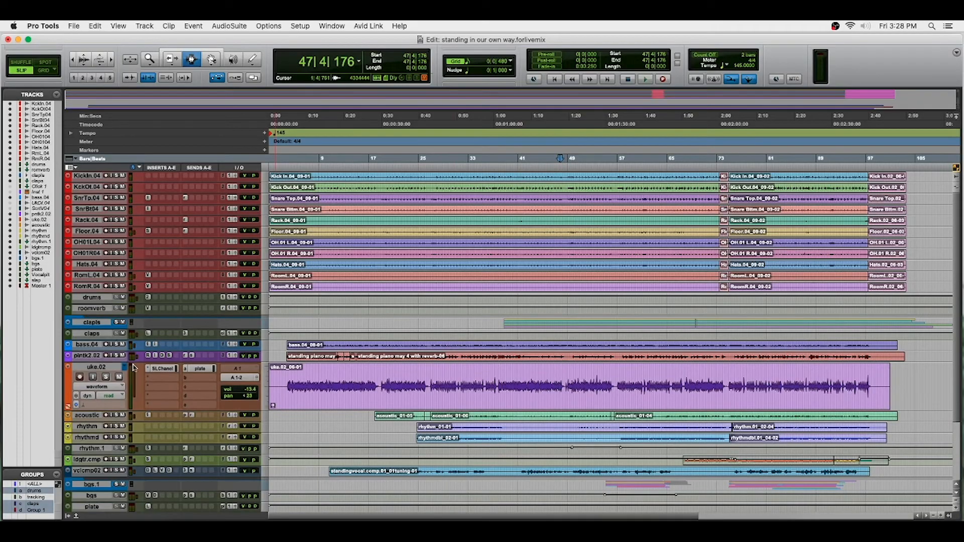
Step: Solo the uke track and play it from bar 47 to check the gap before bar 49 up close
click(106, 378)
key(space)
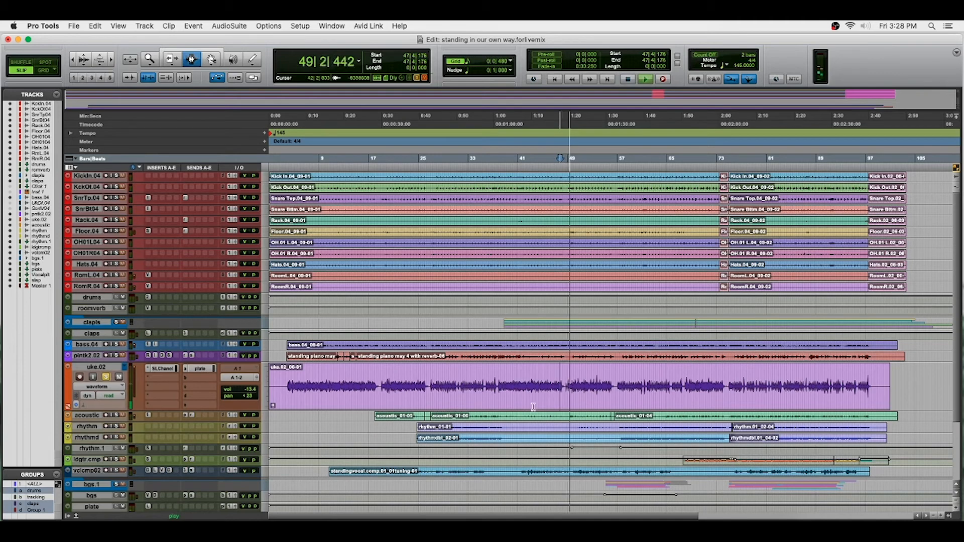
key(space)
click(565, 386)
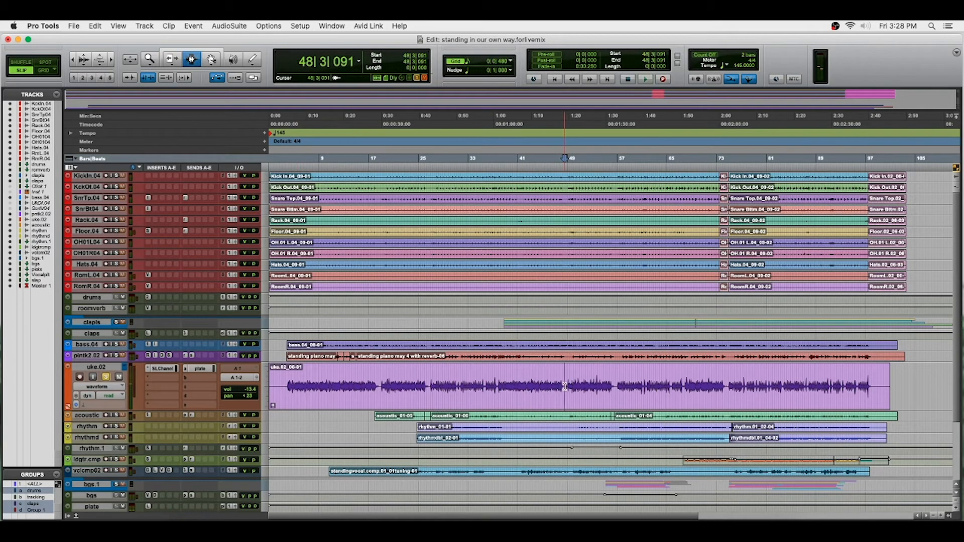
key(t)
key(t)
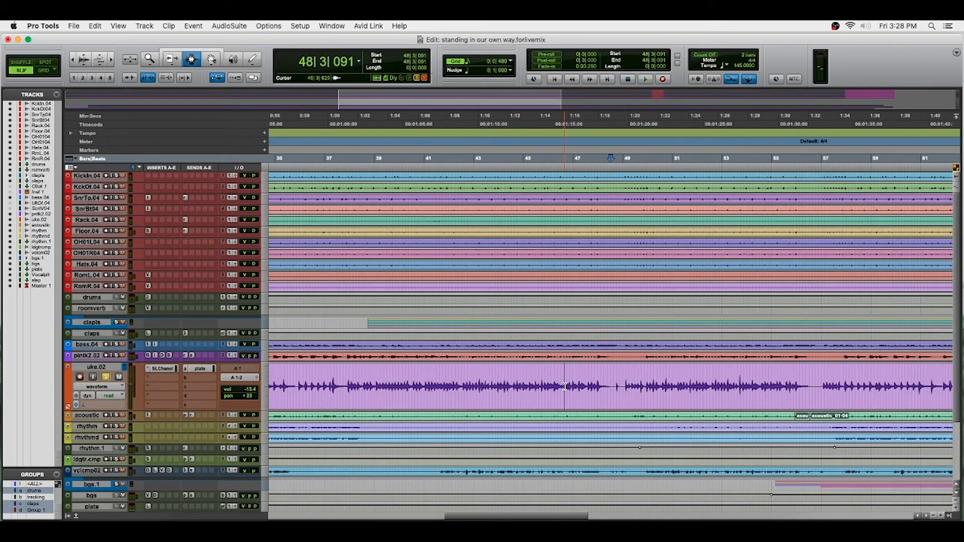
Step: Show the uke track's playlists and audition the uke.01 take around bar 48
click(99, 393)
click(98, 389)
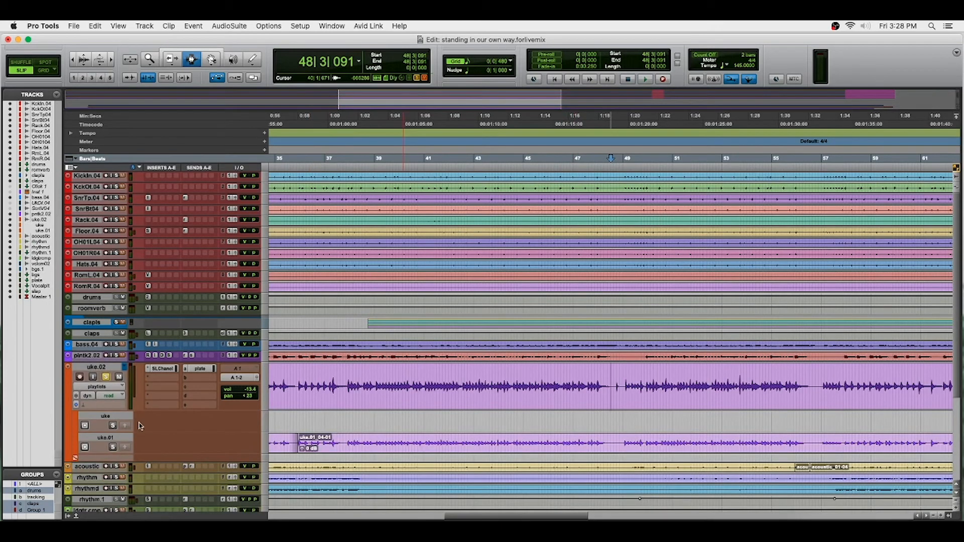
key(space)
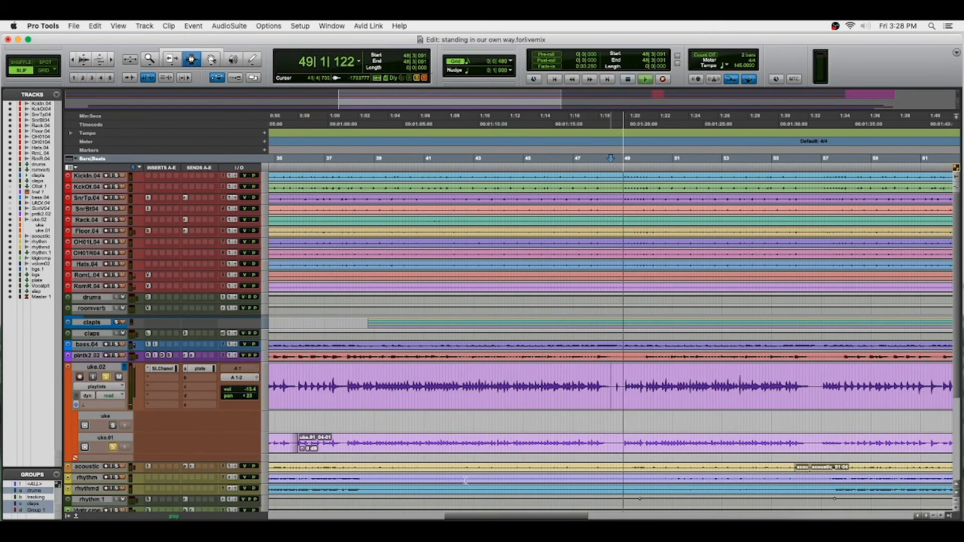
click(592, 438)
key(space)
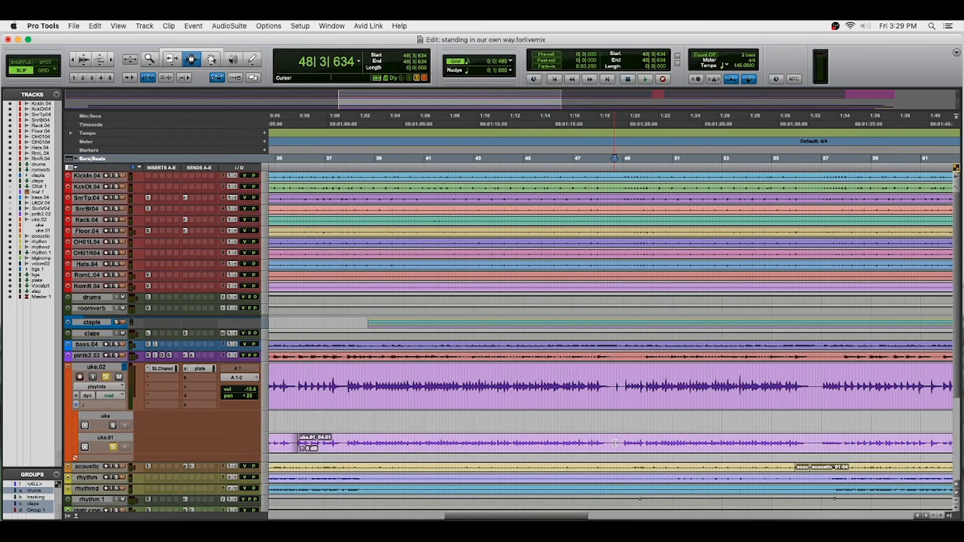
Step: Copy the gap just before bar 49 from the uke.01 take to the main uke playlist and play it from bar 47
key(t)
key(t)
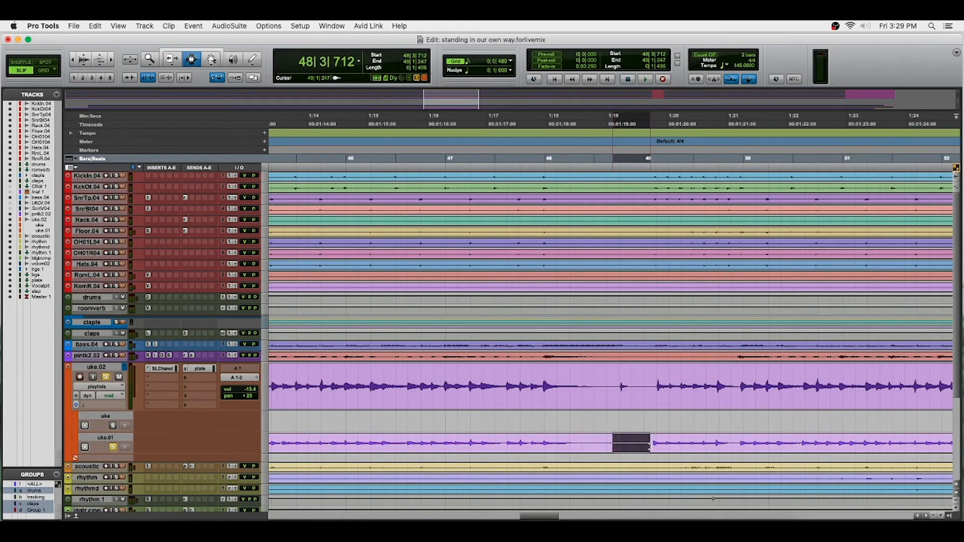
click(126, 447)
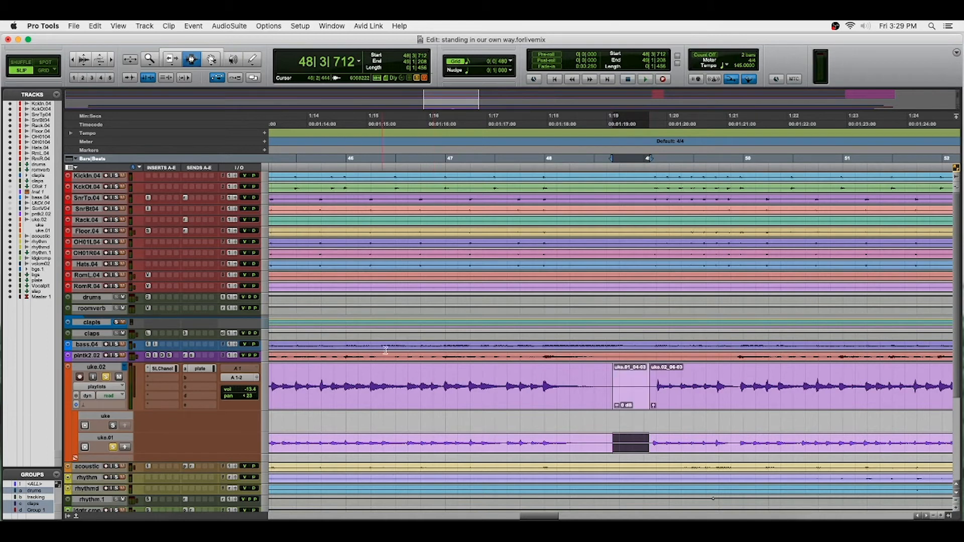
click(517, 389)
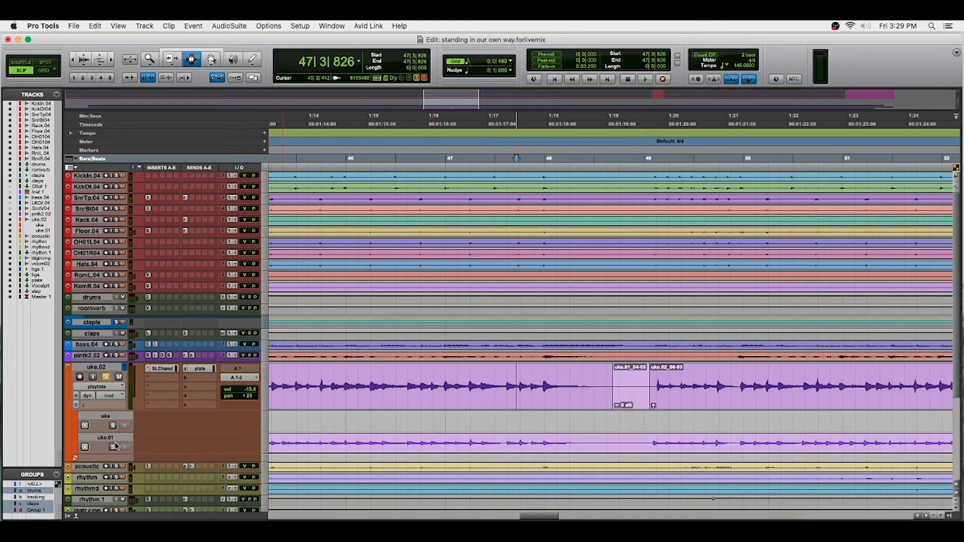
key(space)
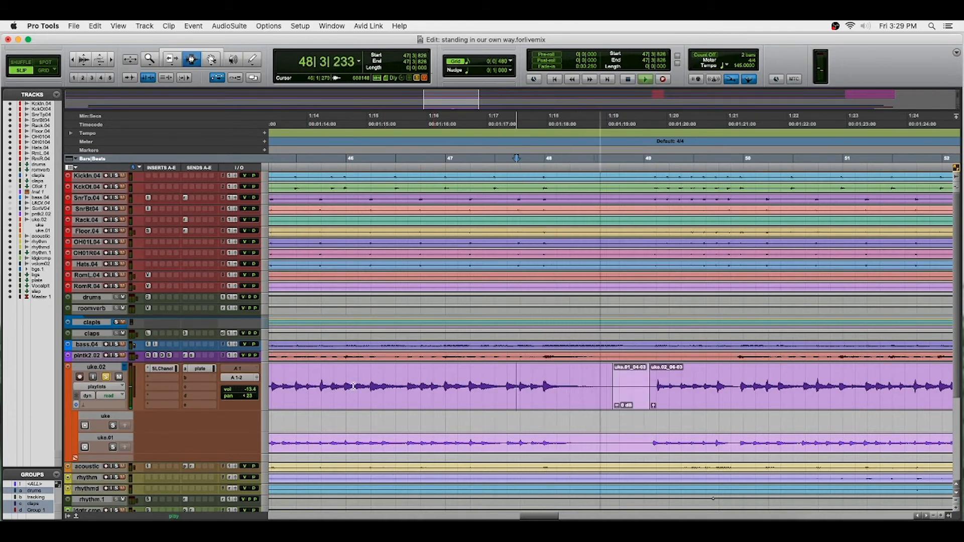
key(space)
Step: Crossfade both edit points of the replaced uke section just before bar 49
click(613, 384)
scroll(614, 384, down, 1)
key(super+bracketright)
key(super+bracketright)
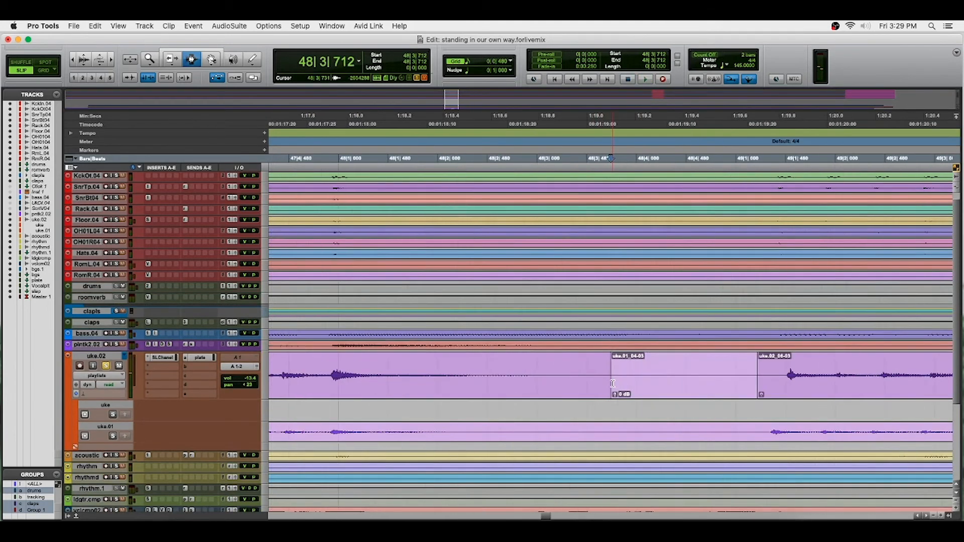
key(Return)
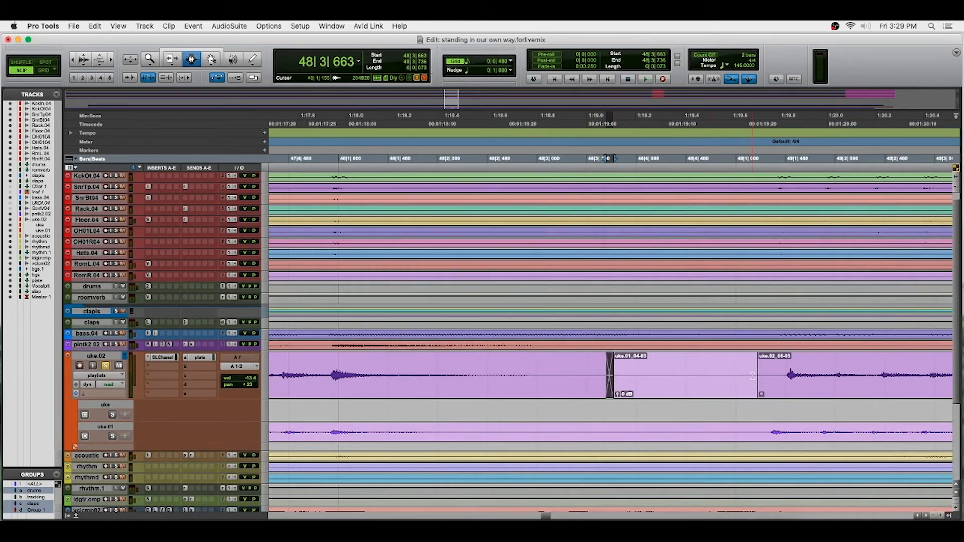
click(756, 376)
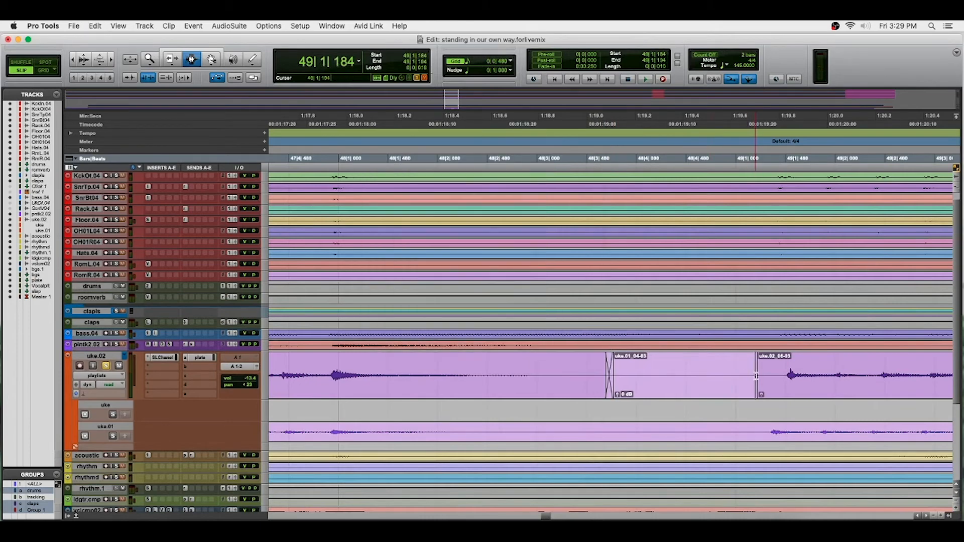
key(super+f)
key(Return)
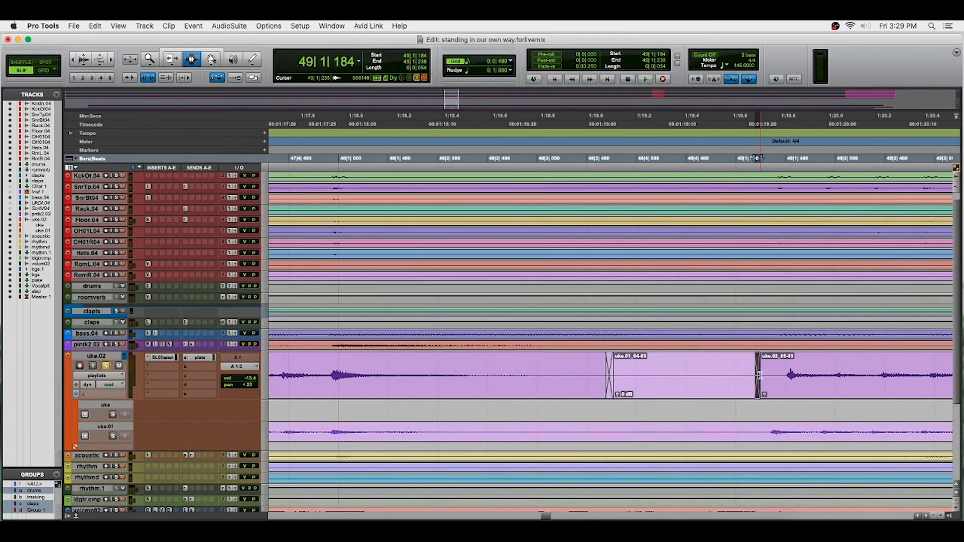
Step: Switch the uke track from playlists back to waveform view
key(super+[)
key(super+[)
key(super+[)
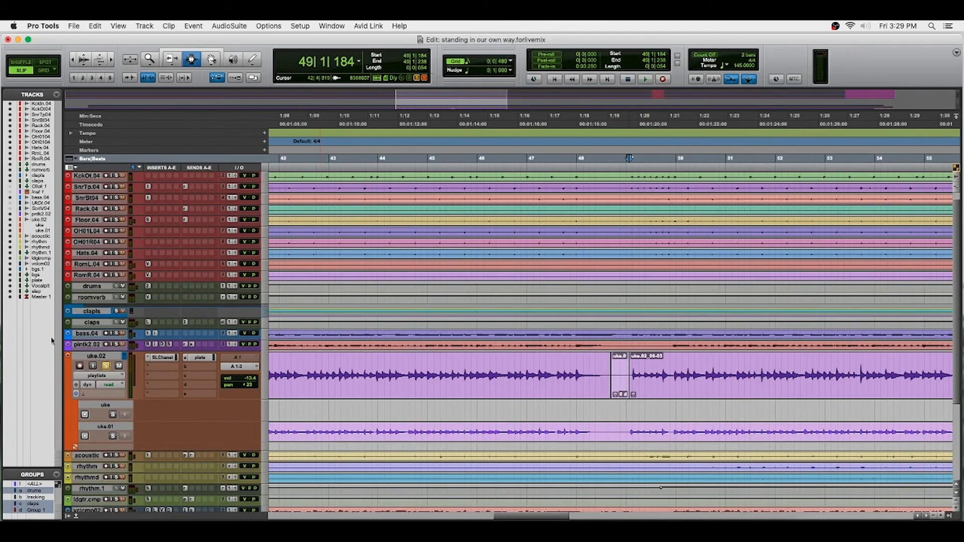
click(98, 376)
click(103, 402)
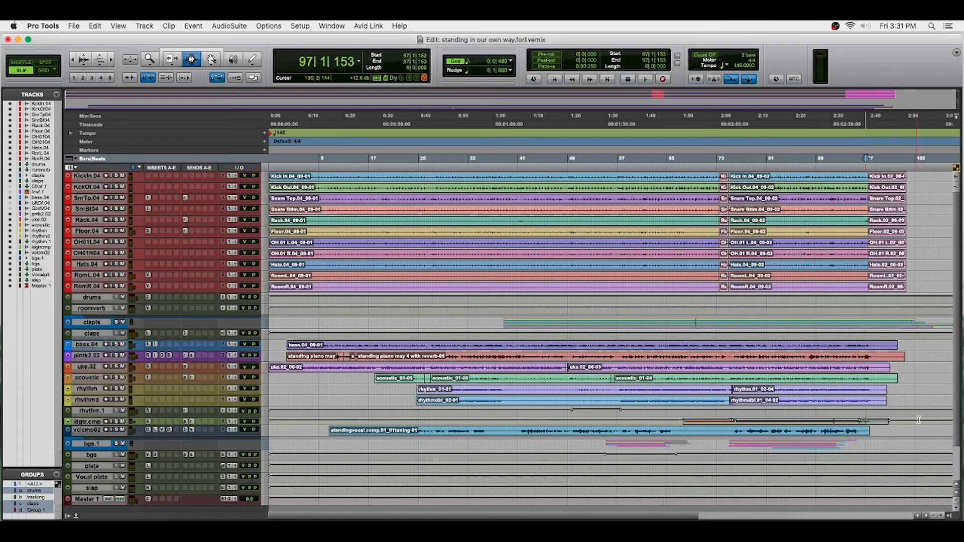
Step: Enlarge the lead guitar track and play the song's ending from around bar 93
key(ctrl+Up)
key(ctrl+Up)
key(ctrl+Up)
key(ctrl+Up)
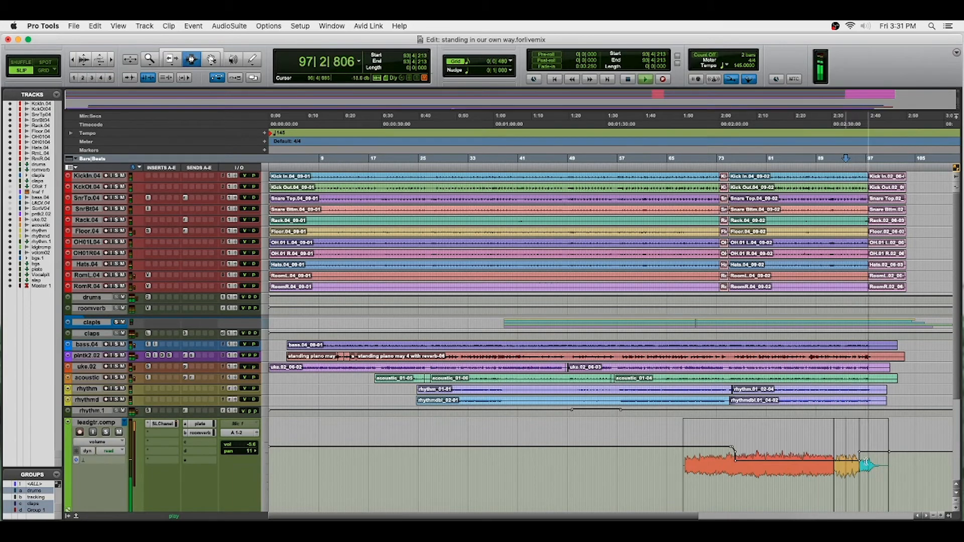
key(space)
click(843, 461)
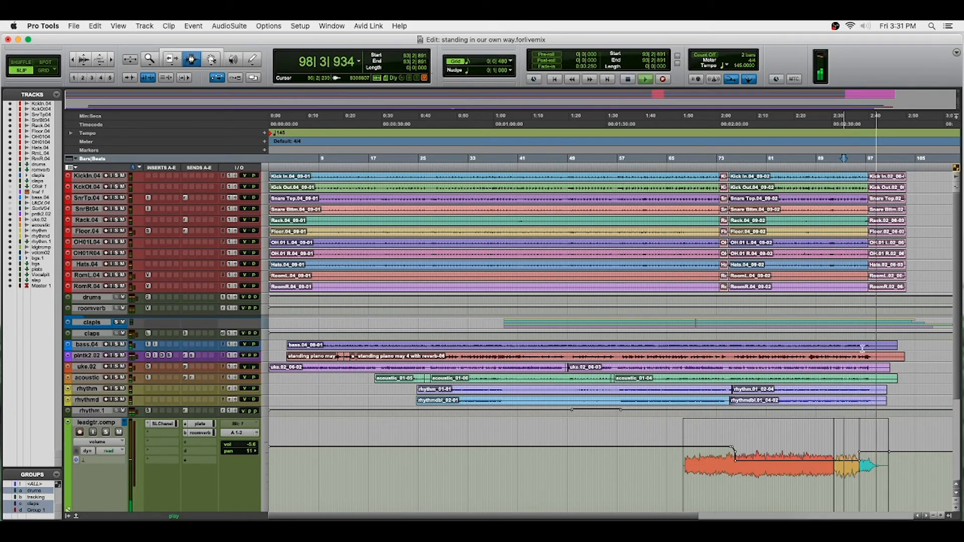
key(space)
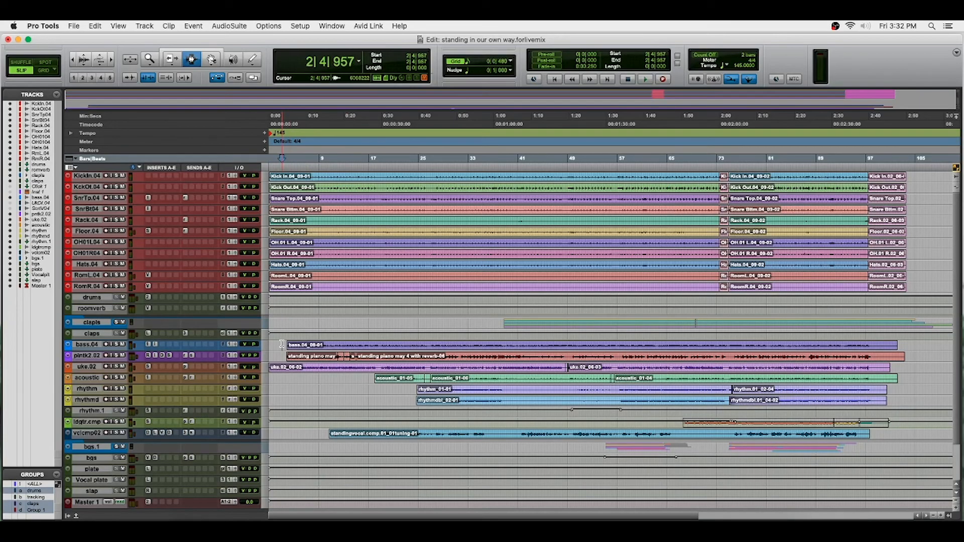
Step: Trim the start of the uke clip to just before bar 4 and play the entrance
key(t)
key(t)
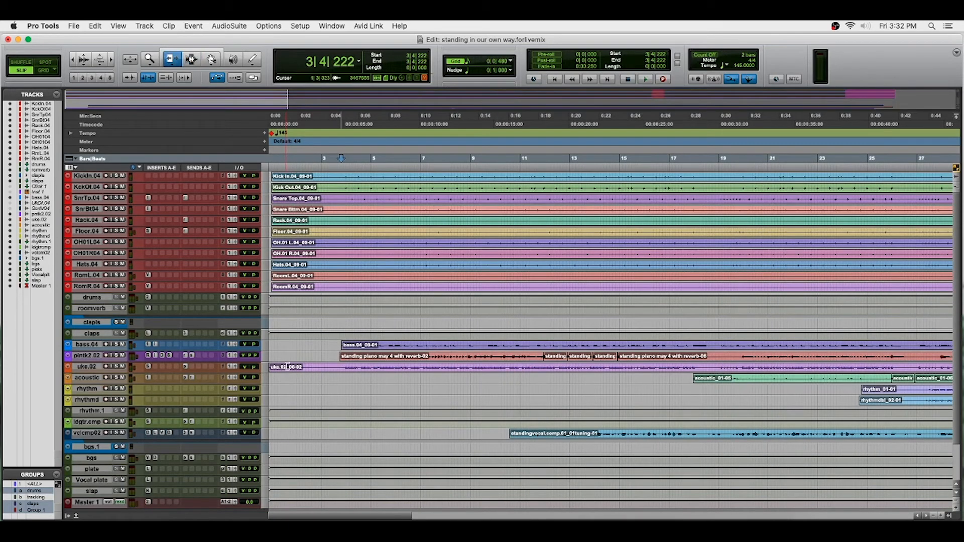
drag(287, 367, 322, 369)
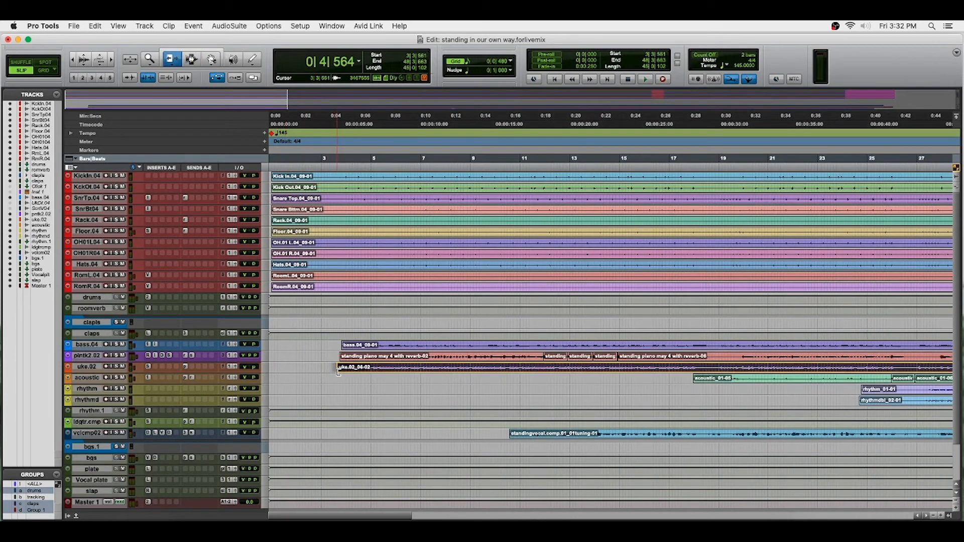
drag(339, 372, 339, 372)
key(F7)
click(335, 371)
key(space)
key(space)
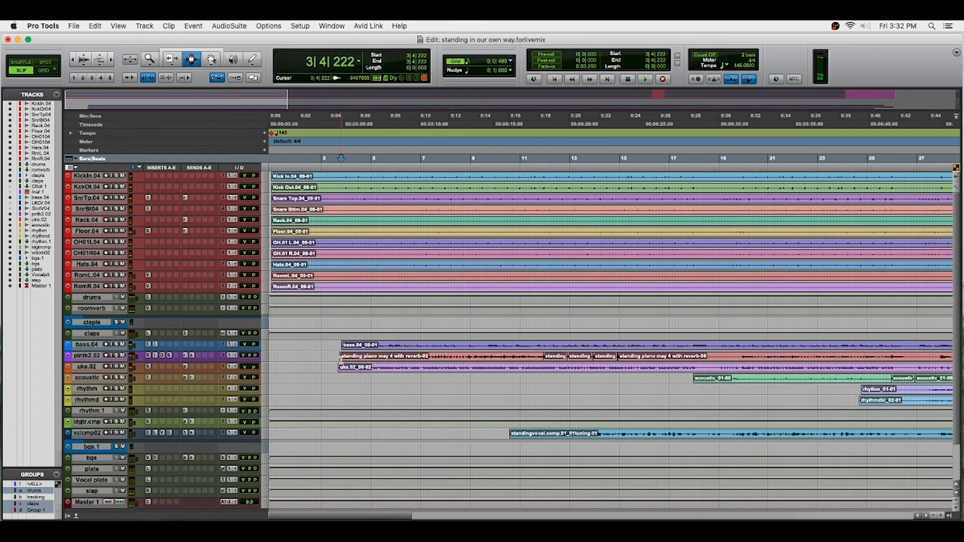
Step: Enlarge the bass, piano and uke waveforms, trim the bass clip's start closer to its first note before bar 4, and play it
key(t)
key(t)
key(t)
key(ctrl+Up)
key(ctrl+Up)
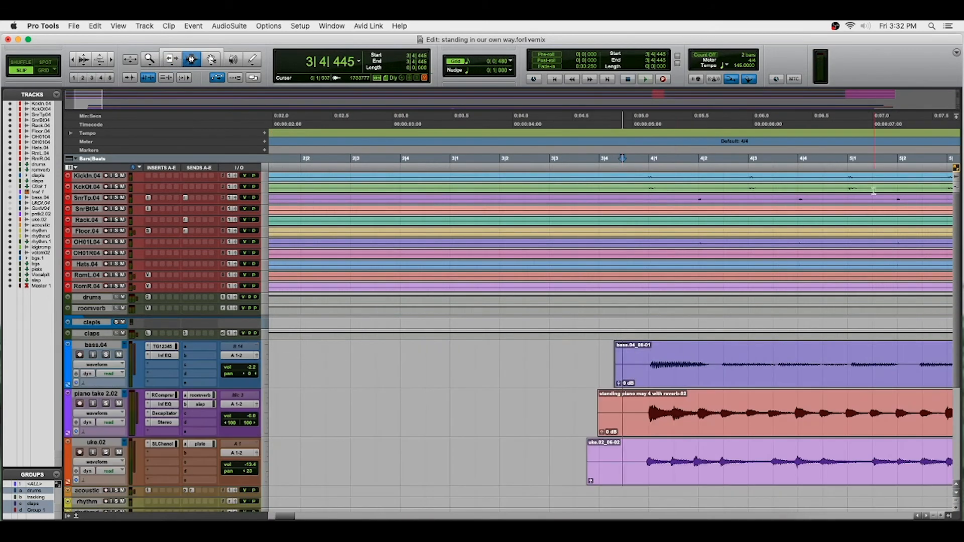
click(957, 176)
click(956, 176)
click(956, 176)
click(956, 176)
click(957, 179)
click(956, 179)
key(F6)
drag(621, 366, 638, 365)
key(F7)
click(617, 368)
key(space)
key(space)
Step: Trim the uke clip's start closer to its first note before bar 4 and play the entrance
key(F6)
drag(588, 465, 639, 465)
key(F7)
key(space)
key(space)
key(F6)
click(616, 467)
key(space)
key(space)
Step: Trim the piano clip's start closer to its first note before bar 4 and play it
key(F6)
drag(599, 416, 634, 416)
key(F7)
click(615, 415)
key(space)
key(space)
Step: Add fade-ins to the starts of the piano and uke clips and play the intro
key(f)
key(semicolon)
key(f)
click(598, 402)
key(space)
key(space)
Step: Trim the start of all drum clips to 3|3|522, add fade-ins and play from there
key(r)
click(275, 231)
key(space)
key(space)
drag(295, 207, 541, 198)
key(F7)
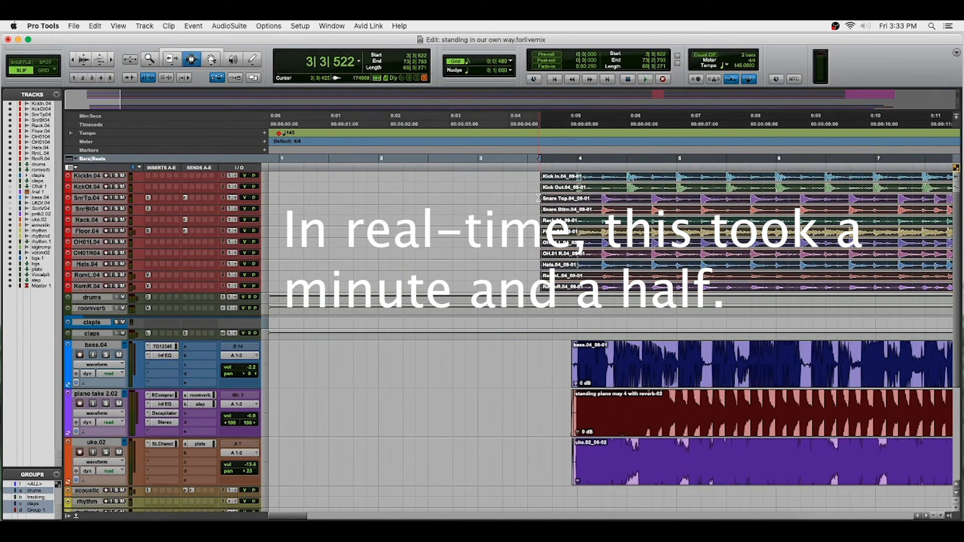
key(super+f)
key(Return)
click(539, 198)
key(space)
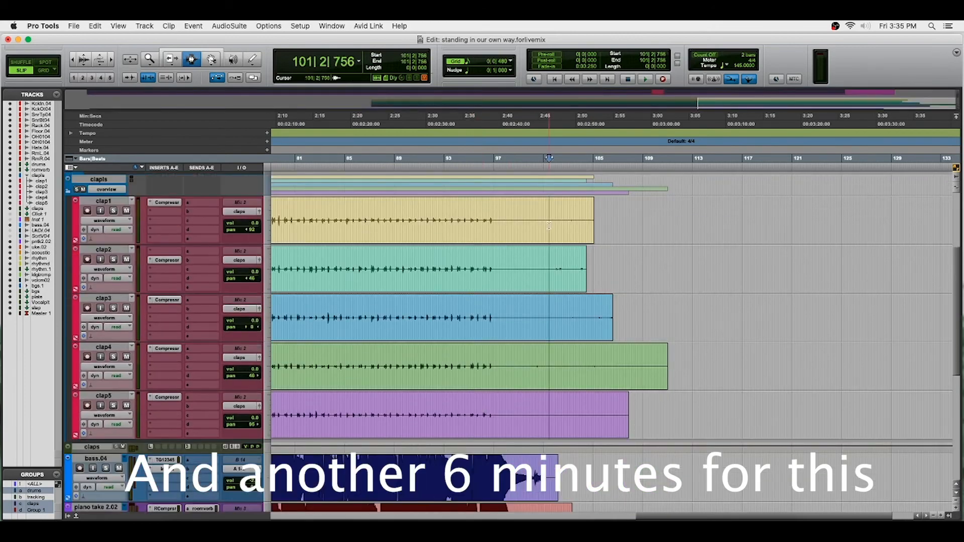
Step: Trim the ends of the five clap clips to just after the last clap past bar 97 and fade them out
key(space)
key(space)
drag(667, 366, 502, 362)
drag(496, 322, 511, 322)
Step: Play the ending, trim the bass clip's end to just after its final note decays, and fade it out
scroll(510, 322, down, 8)
click(443, 385)
key(space)
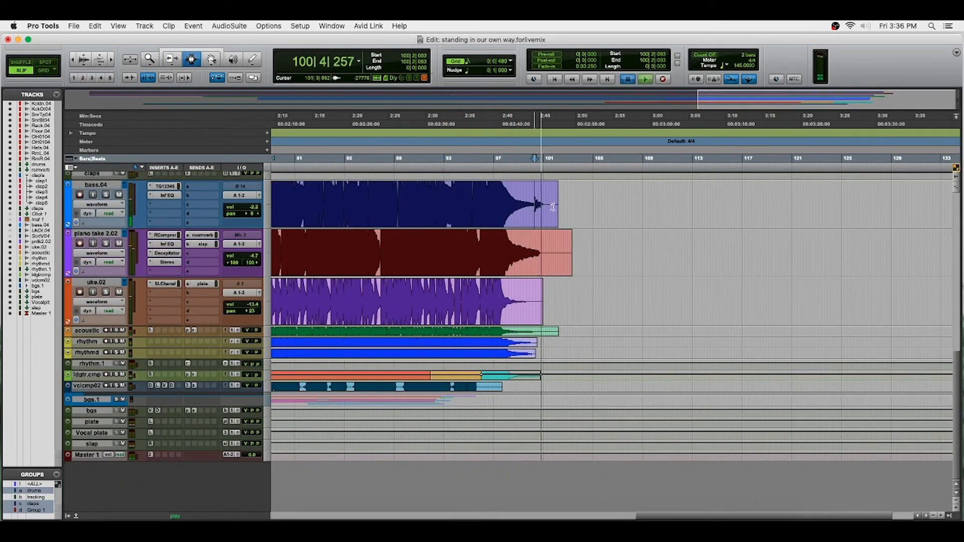
key(space)
drag(558, 208, 533, 209)
drag(526, 208, 540, 208)
key(f)
key(space)
key(space)
Step: Trim the uke clip's end to just before bar 100, fade out the uke, acoustic and rhythm endings, and play them
drag(543, 305, 529, 305)
drag(528, 305, 553, 354)
key(f)
key(f)
key(f)
click(500, 254)
key(space)
key(space)
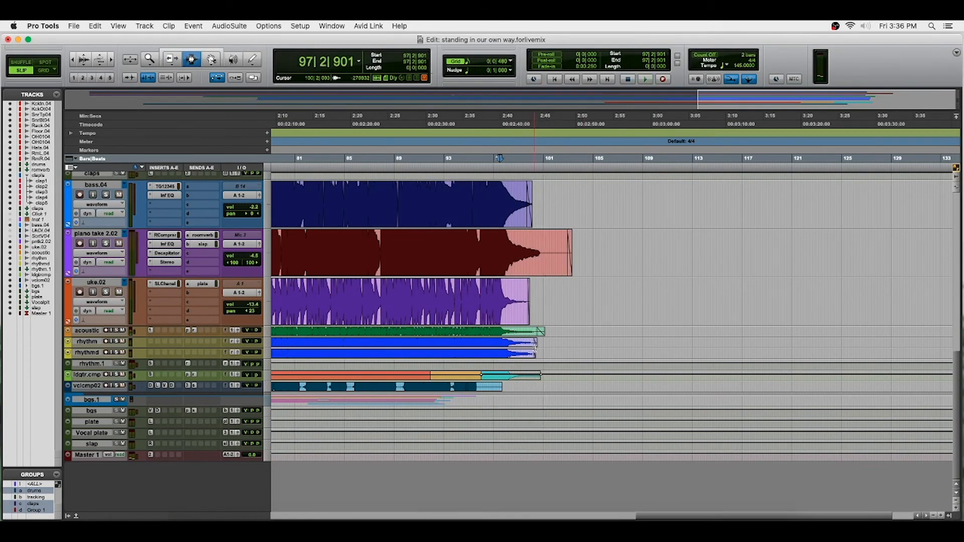
Step: Play the rhythm and rhythmdbl endings and trim both clips' ends to around bar 100
key(super+bracketright)
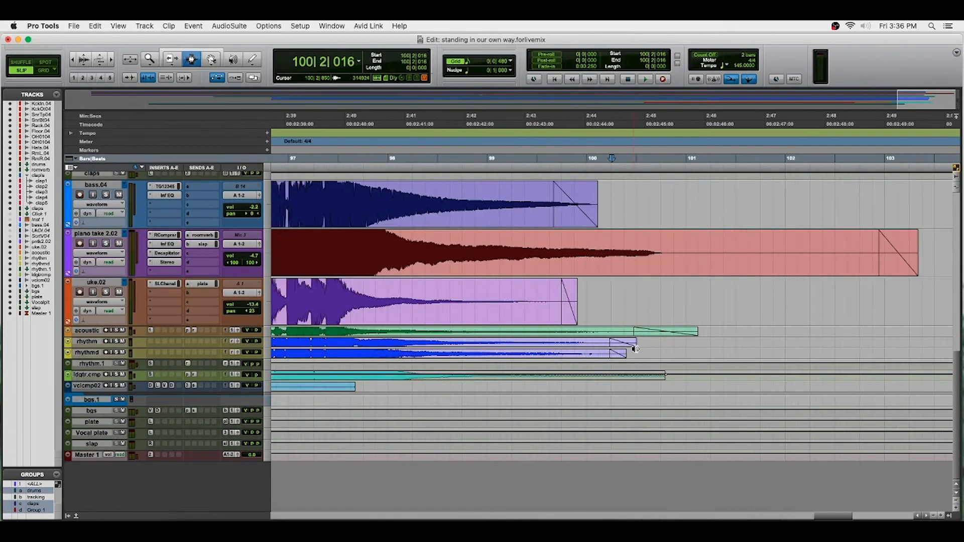
click(549, 351)
key(space)
key(space)
click(618, 345)
shift+click(618, 355)
drag(618, 355, 585, 355)
click(544, 343)
key(space)
key(space)
click(459, 343)
key(space)
key(space)
Step: Try to shorten the acoustic clip's ending before bar 101 and play it
drag(655, 334, 598, 334)
click(556, 332)
click(363, 343)
key(space)
key(space)
Step: Delete the leftover tails of the rhythm and rhythmdbl clips from 99|4|577 onward
click(566, 343)
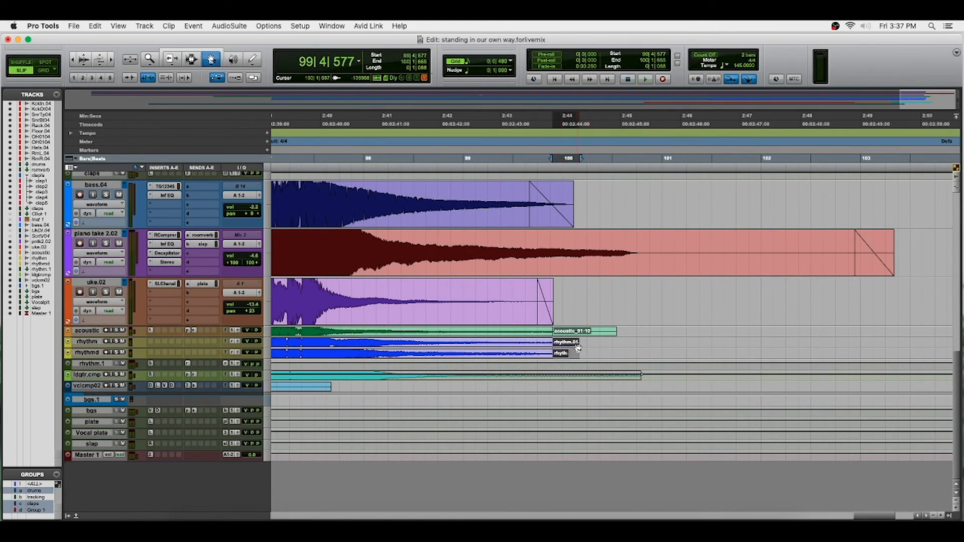
key(super+bracketright)
shift+click(645, 408)
key(Delete)
Step: Fade out the rhythm and rhythmdbl clip endings, lengthen both fades back to before 99|3, and play from bar 98
drag(630, 366, 598, 412)
key(f)
drag(599, 366, 546, 366)
drag(599, 413, 540, 413)
key(F7)
click(331, 369)
key(space)
key(space)
Step: Solo the lead guitar, trim its end and fade it out, unsolo it, and play the full mix from around bar 96
click(106, 355)
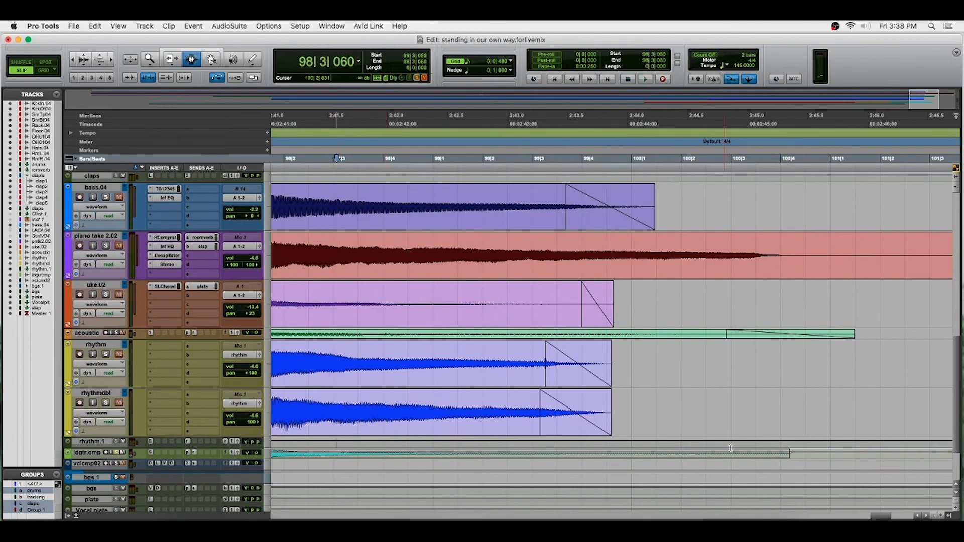
click(97, 473)
click(119, 467)
click(106, 463)
drag(791, 472, 529, 472)
drag(407, 473, 544, 472)
key(f)
key(alt+a)
click(106, 463)
click(903, 312)
key(space)
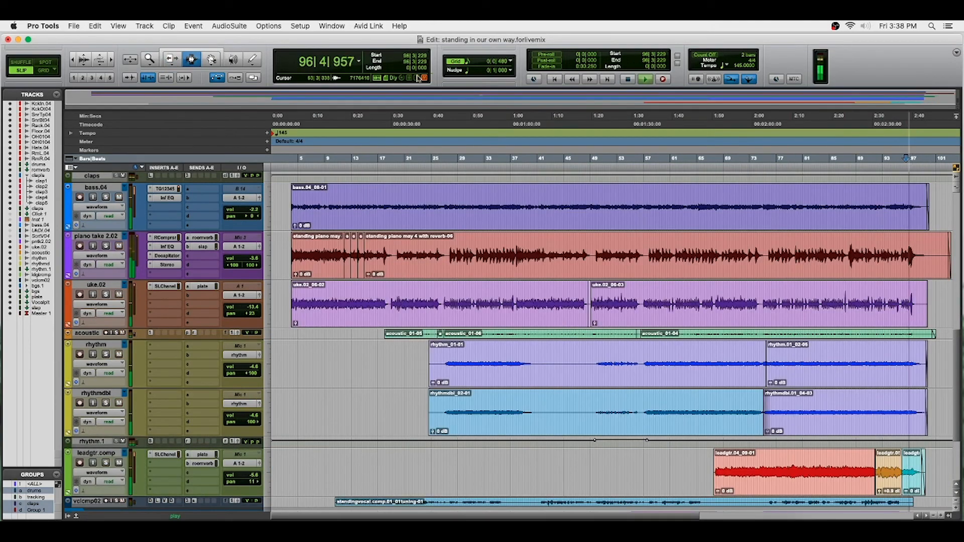
key(space)
Step: Try to shorten the end of the last acoustic clip and play the result
click(933, 334)
key(super+bracketright)
key(super+bracketright)
key(super+bracketright)
key(F8)
drag(630, 334, 566, 334)
key(F7)
click(501, 334)
key(space)
key(space)
Step: Enlarge the acoustic track, undo the last edit, remove the clip's existing ending, and add a new fade-out over its tail
key(ctrl+Up)
key(ctrl+Up)
key(ctrl+Up)
key(super+z)
drag(621, 374, 544, 374)
key(F7)
double_click(575, 373)
key(Delete)
drag(653, 374, 538, 374)
key(f)
click(414, 367)
key(space)
key(space)
scroll(622, 340, up, 6)
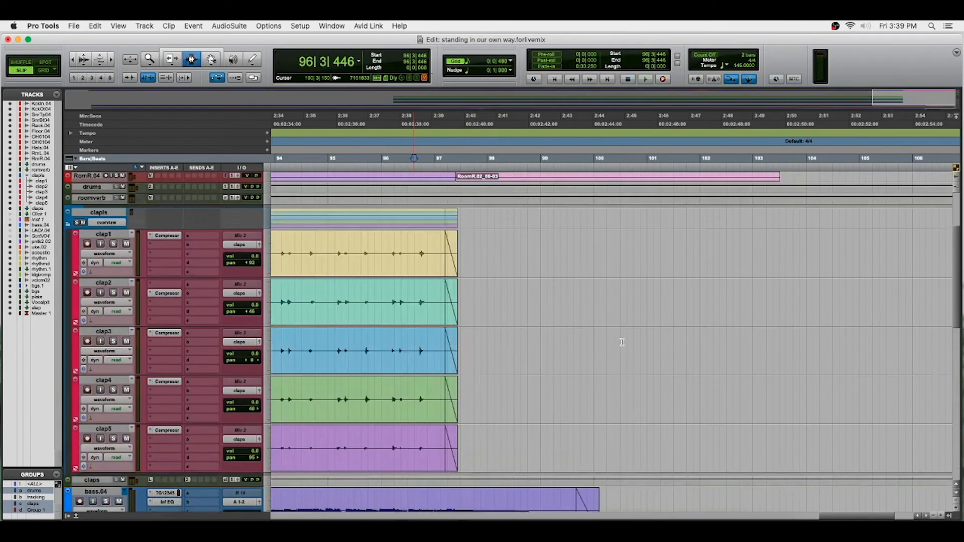
Step: Solo the piano track, shorten the end of its last clip, and play the ending
scroll(622, 341, down, 4)
click(106, 347)
drag(759, 360, 581, 359)
click(596, 366)
key(space)
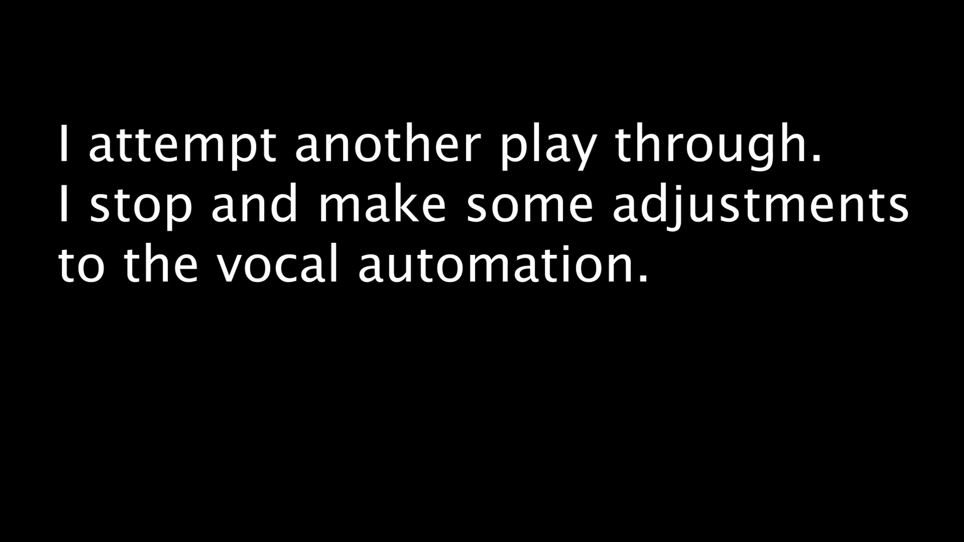